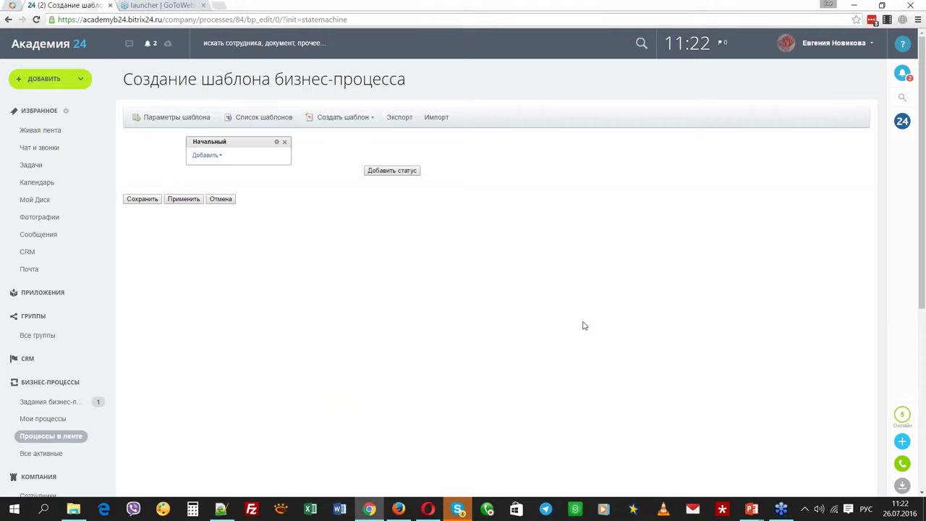
Add two statuses to the business process template, titled "У руководителя" and "У кассира"
click(409, 174)
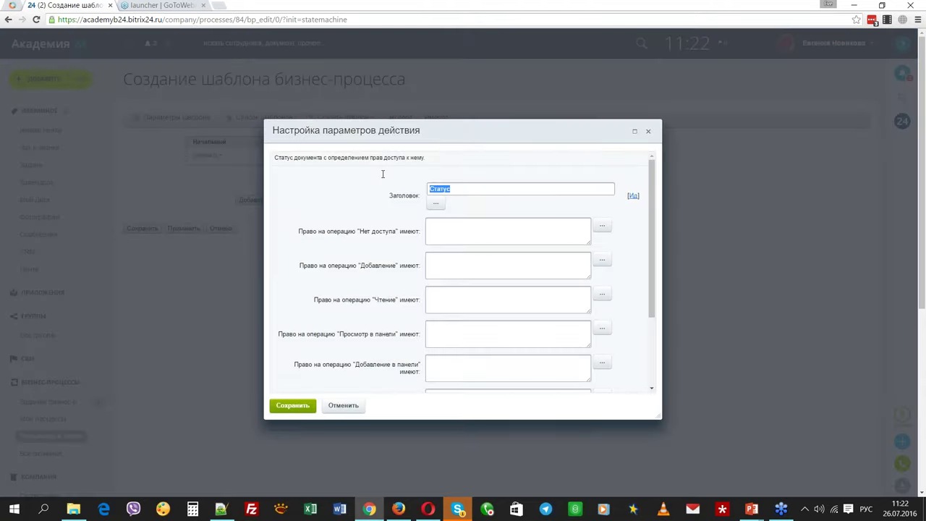
text(У руководителя)
click(307, 405)
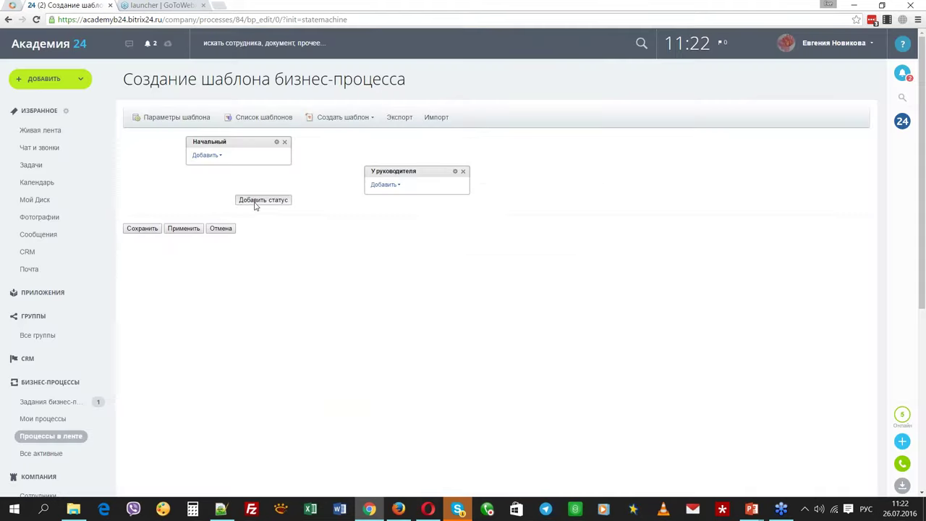
click(255, 201)
text(У кассира)
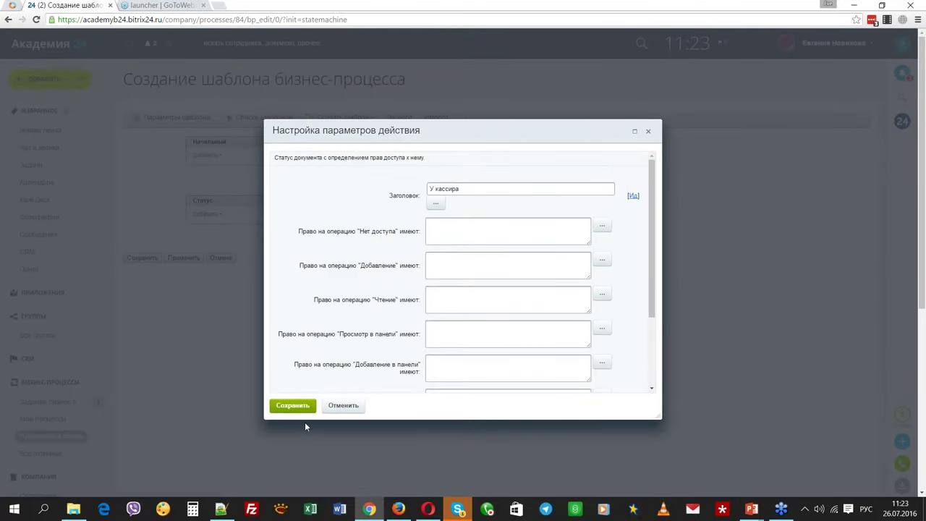
click(293, 406)
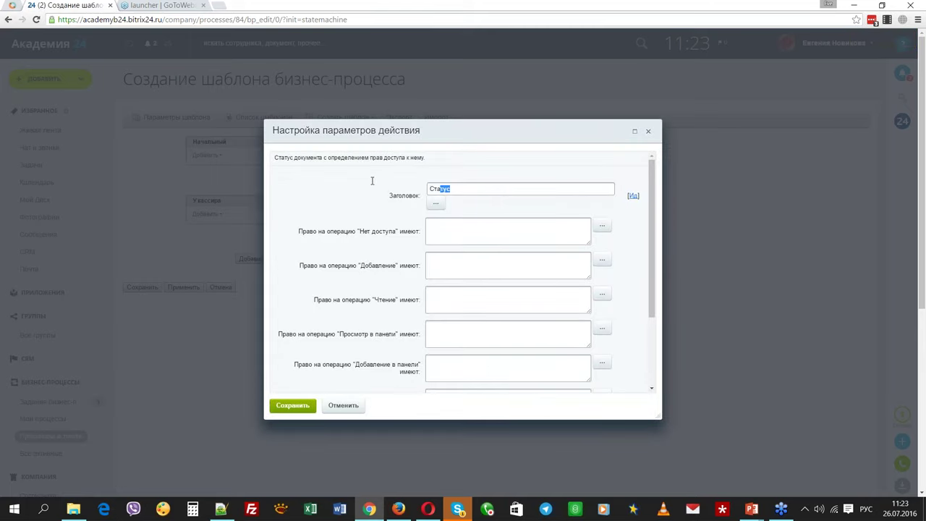
Add the statuses "Доработка" and "Заявка оформлена" and apply the template changes
text(Доработка)
click(302, 406)
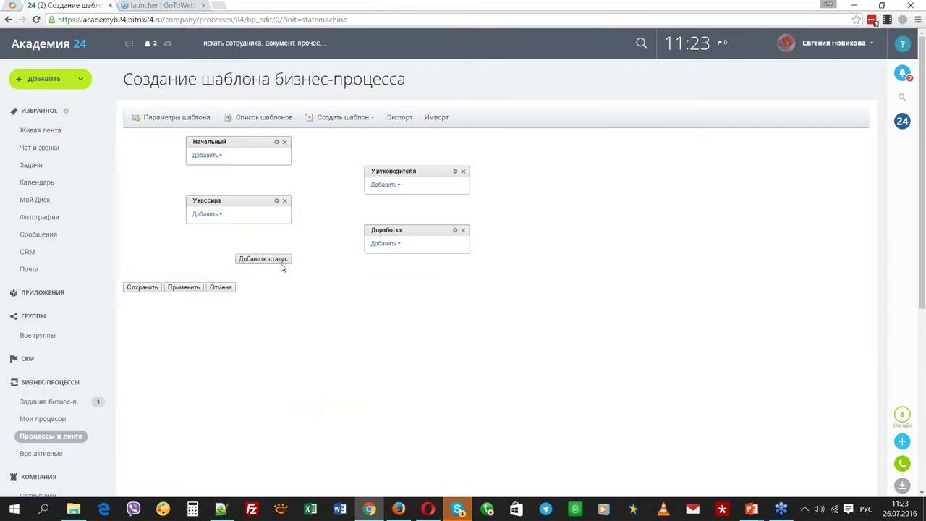
click(279, 258)
text(Заявка оформлена)
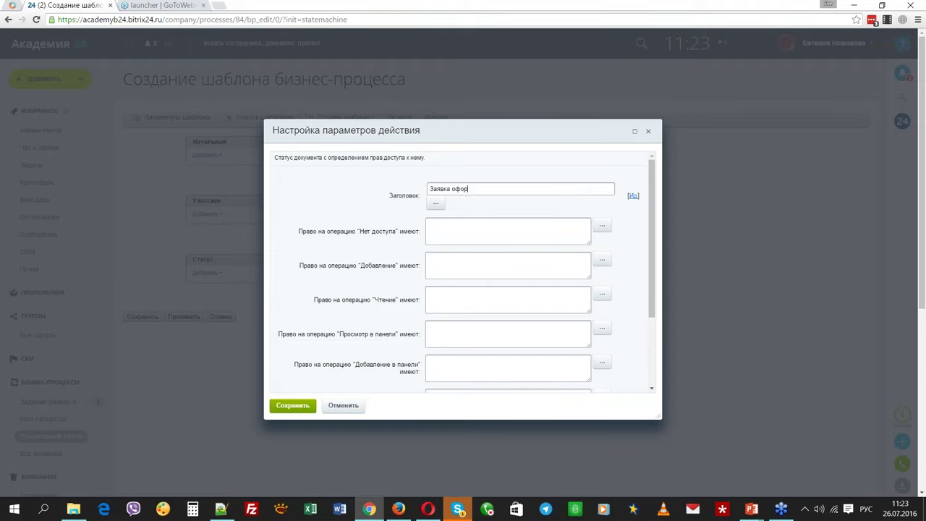
click(293, 405)
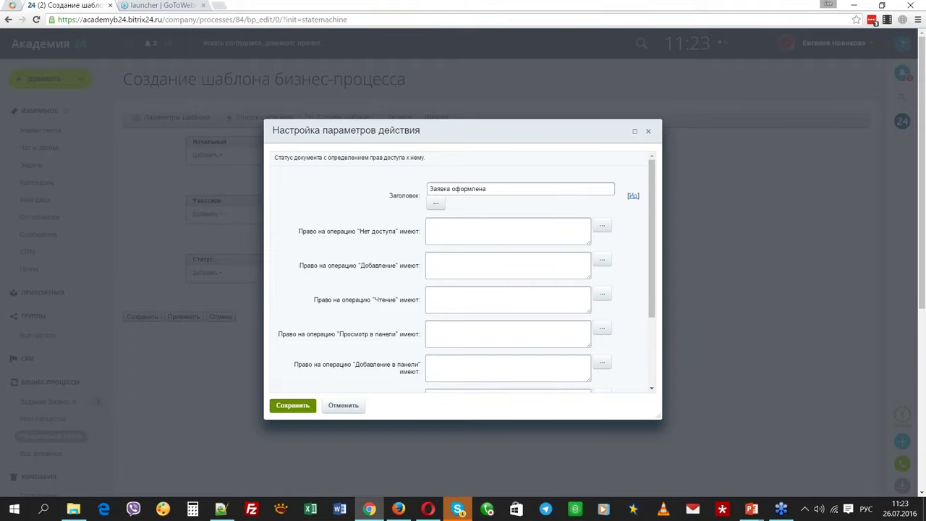
click(183, 318)
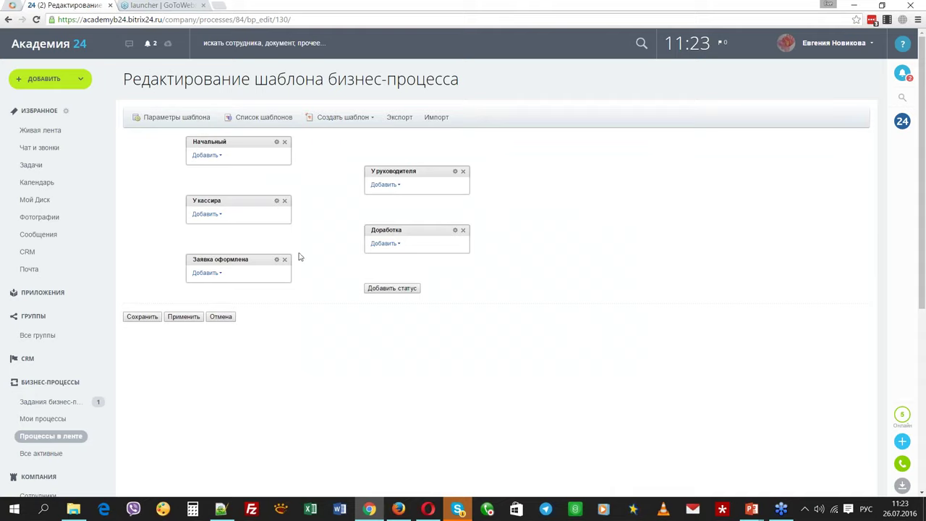
Create a status entry handler for the "Начальный" status and insert a "Выбор сотрудника" action between its start and end
click(207, 156)
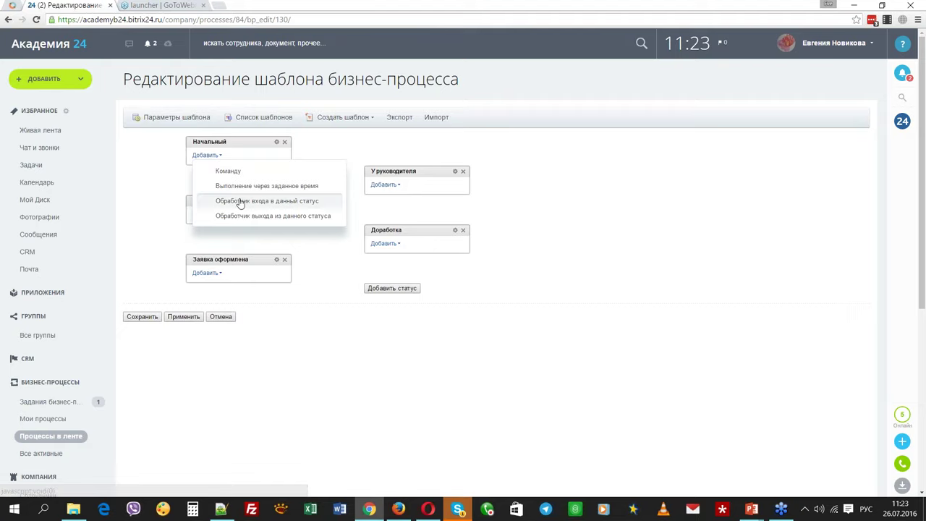
click(306, 201)
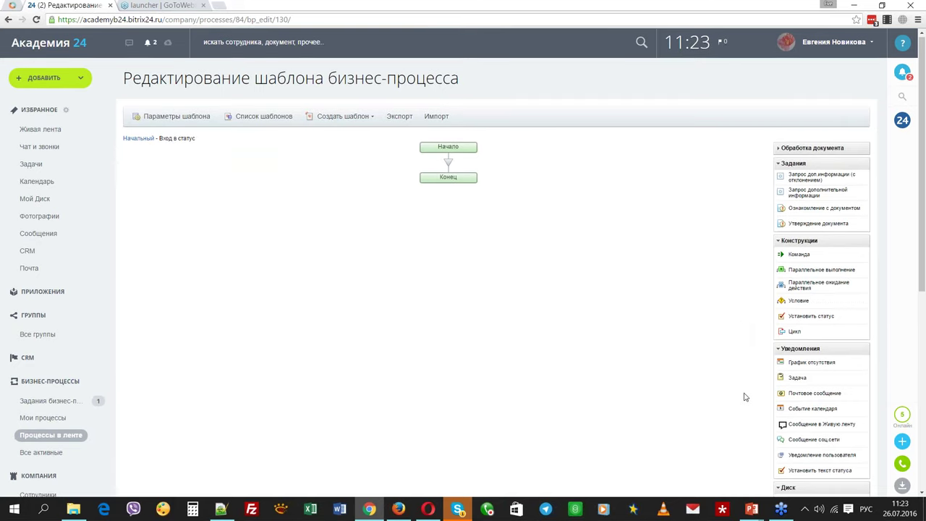
scroll(793, 236, down, 2)
click(797, 256)
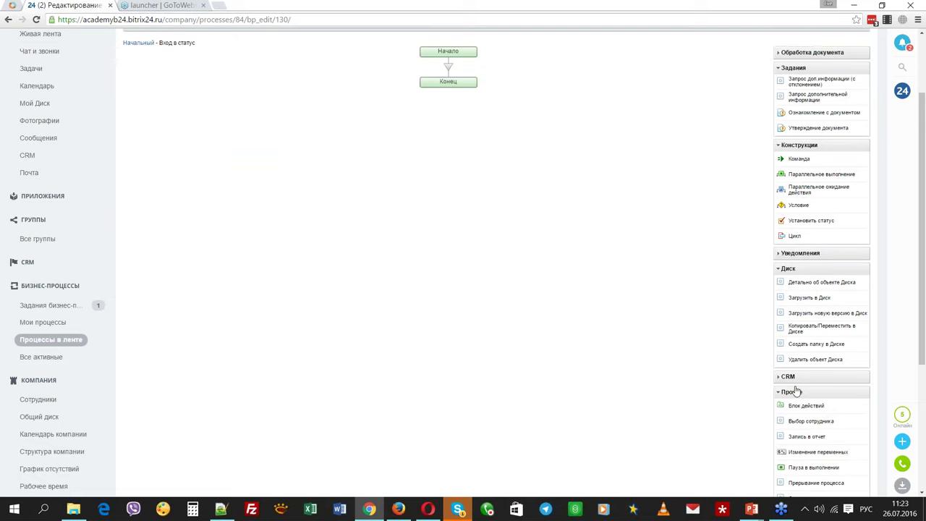
scroll(796, 388, down, 5)
scroll(816, 351, up, 3)
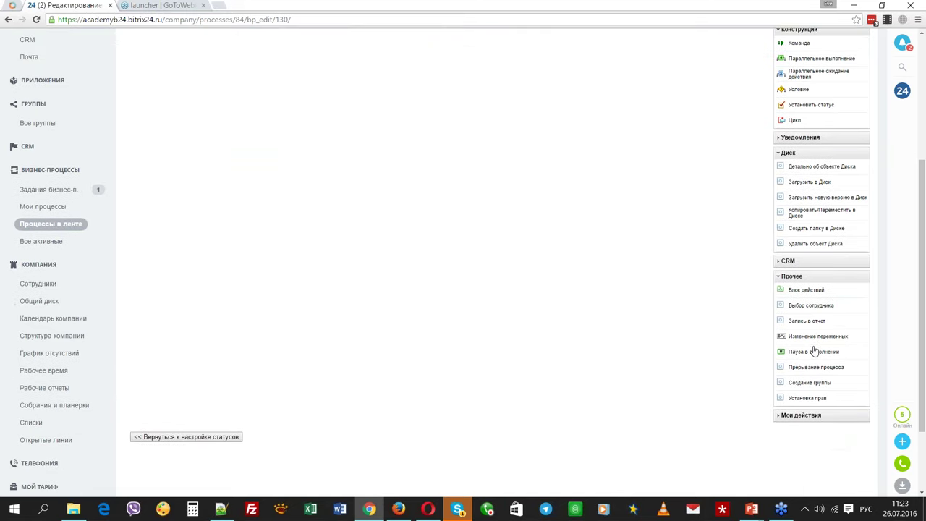
drag(811, 376, 448, 162)
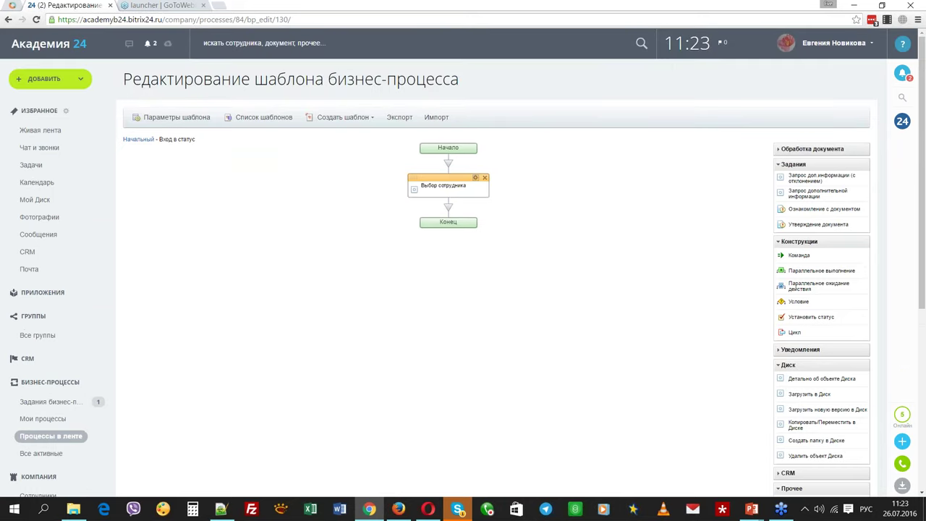
Configure the "Выбор сотрудника" action with type "начальник", the document field "Кем создан" as user, and manager level 1
click(475, 178)
click(605, 245)
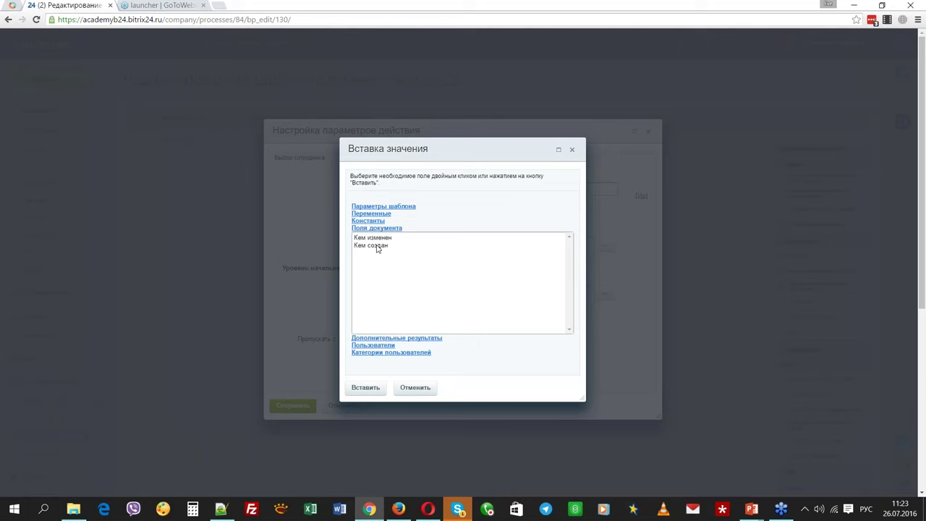
double_click(376, 247)
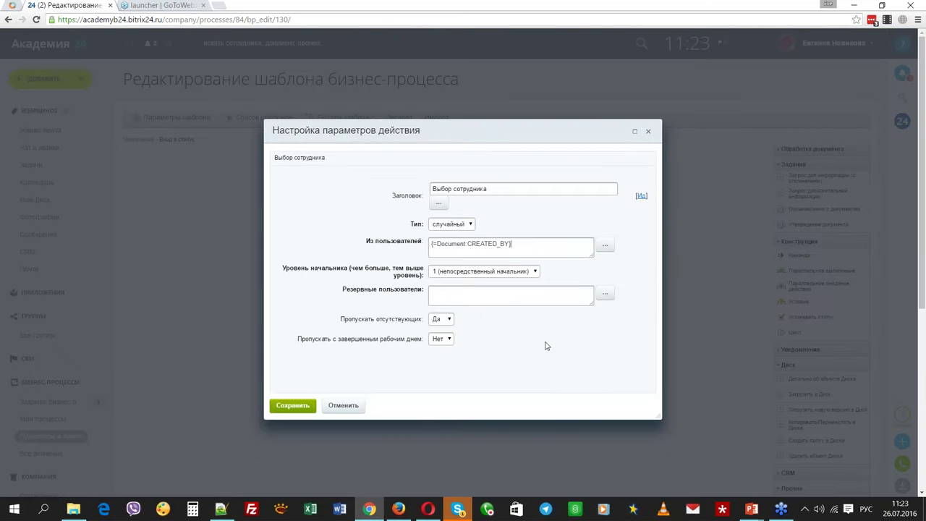
click(479, 273)
click(479, 282)
click(460, 227)
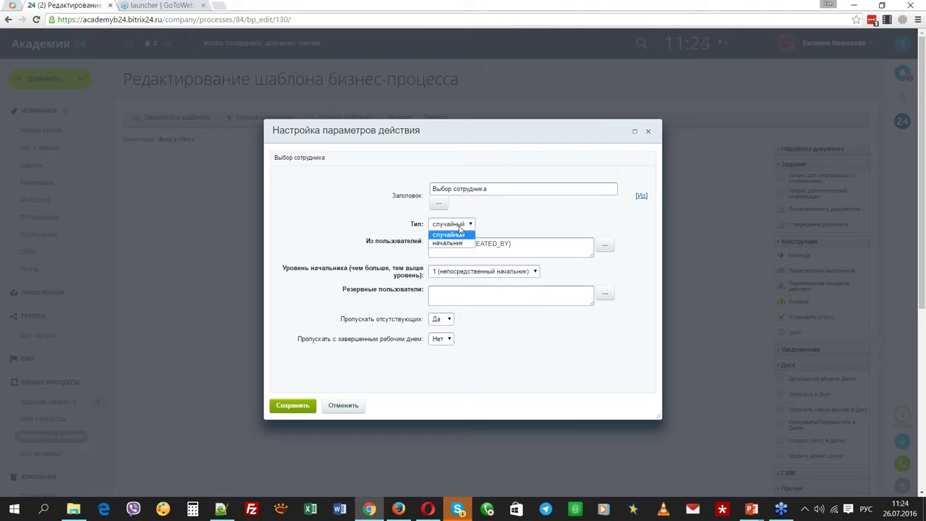
click(460, 245)
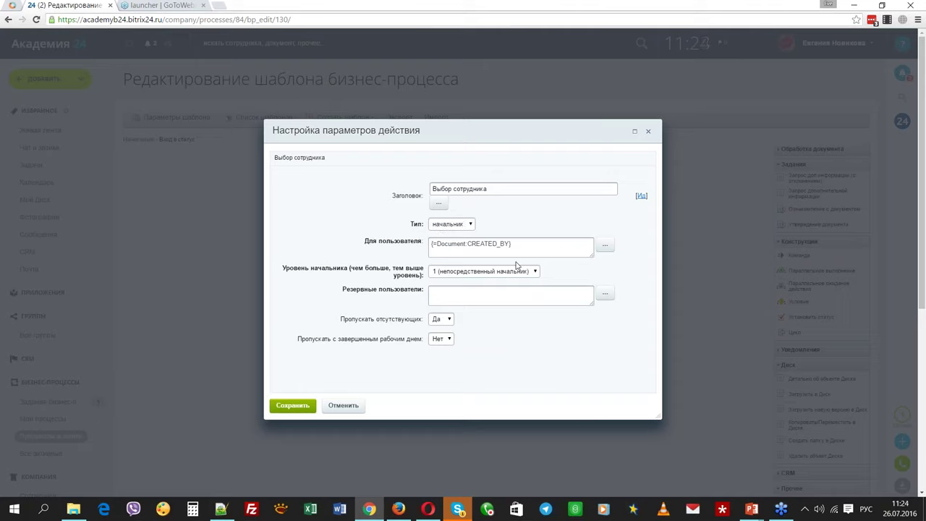
Set the action's reserve users to {=Document:CREATED_BY} and skipping of absent employees to "Нет", and save its settings
click(470, 298)
click(529, 244)
key(ctrl+a)
key(ctrl+c)
click(471, 298)
key(ctrl+v)
click(448, 320)
click(443, 339)
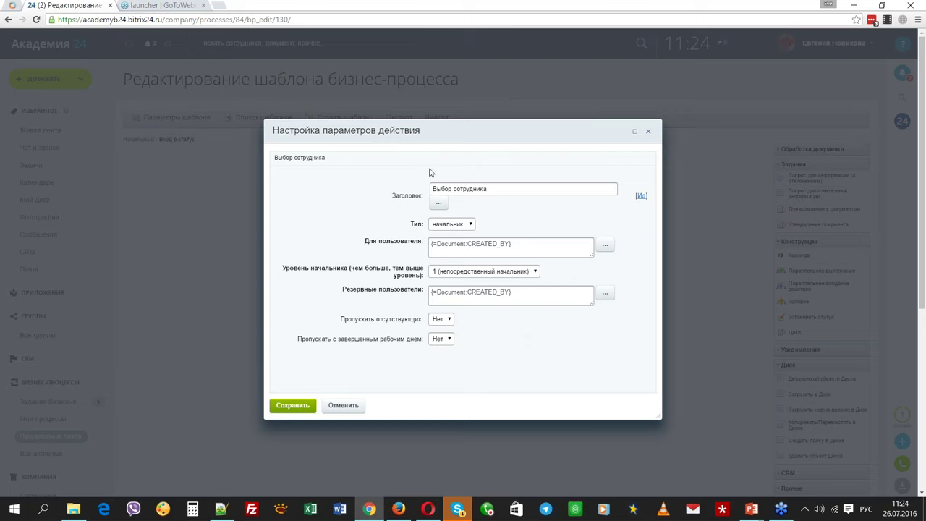
click(303, 406)
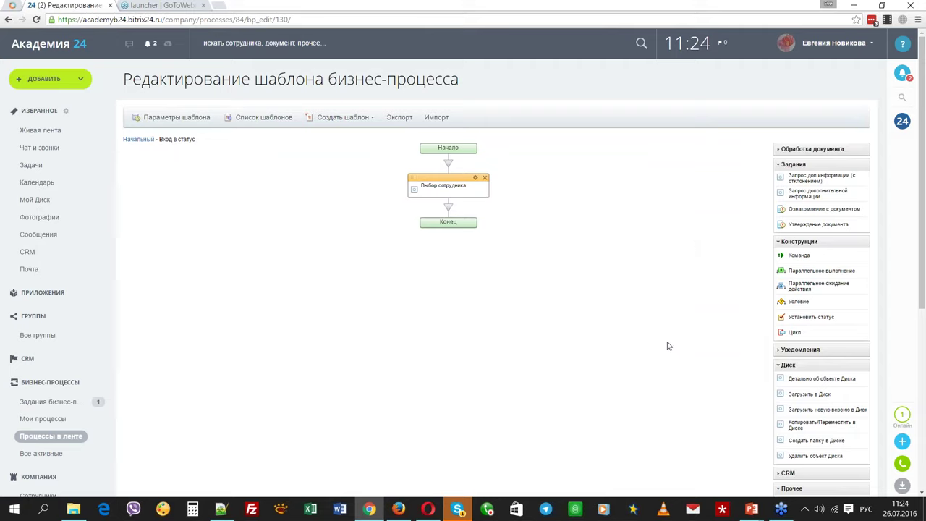
Add an "Установить статус" action after the employee selection that moves to "У руководителя", save it and return to the status overview
drag(796, 320, 470, 211)
click(476, 221)
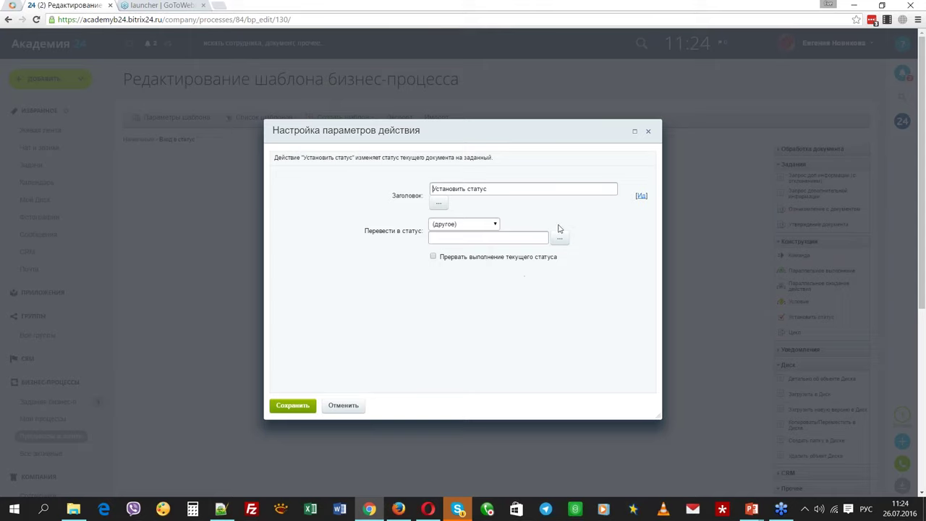
click(463, 224)
click(467, 255)
click(292, 406)
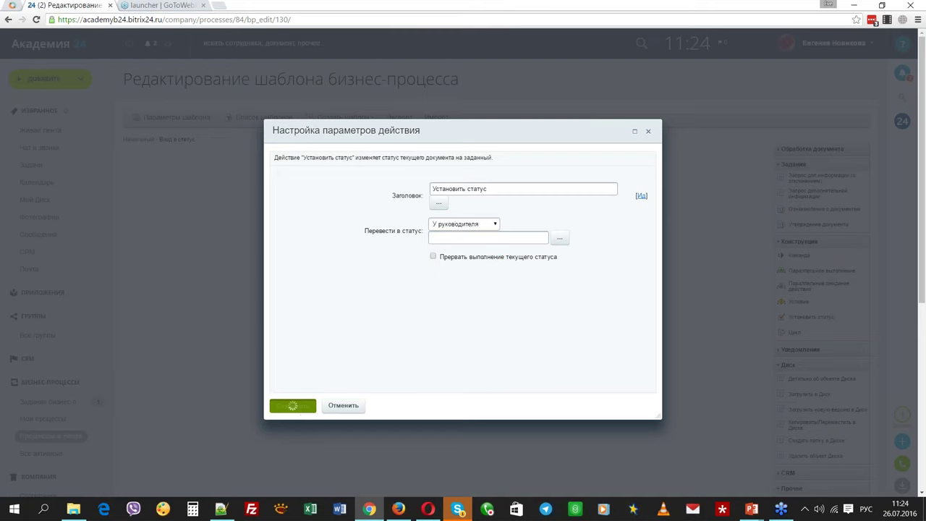
click(139, 140)
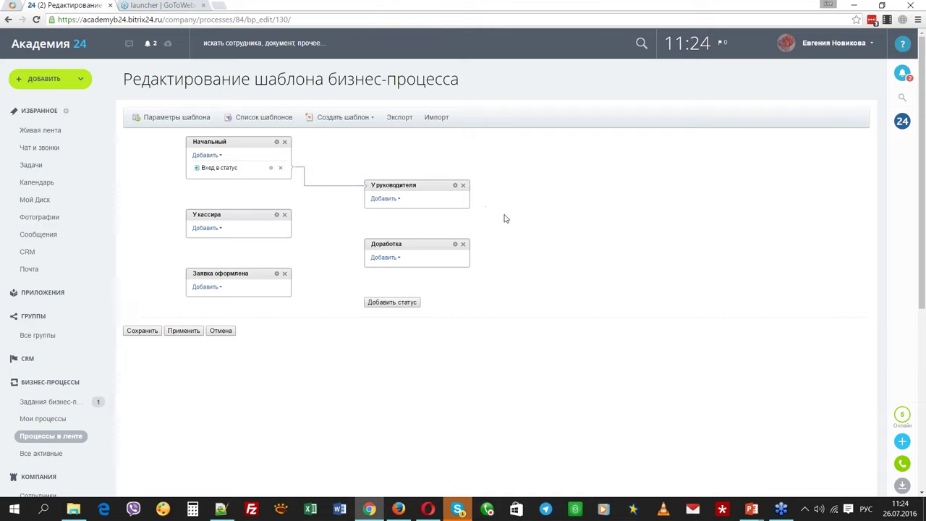
click(385, 199)
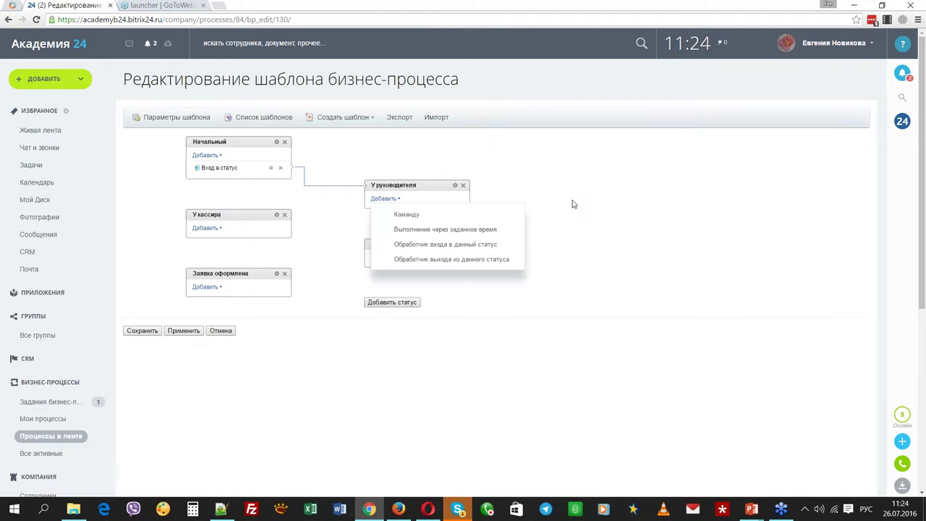
click(665, 223)
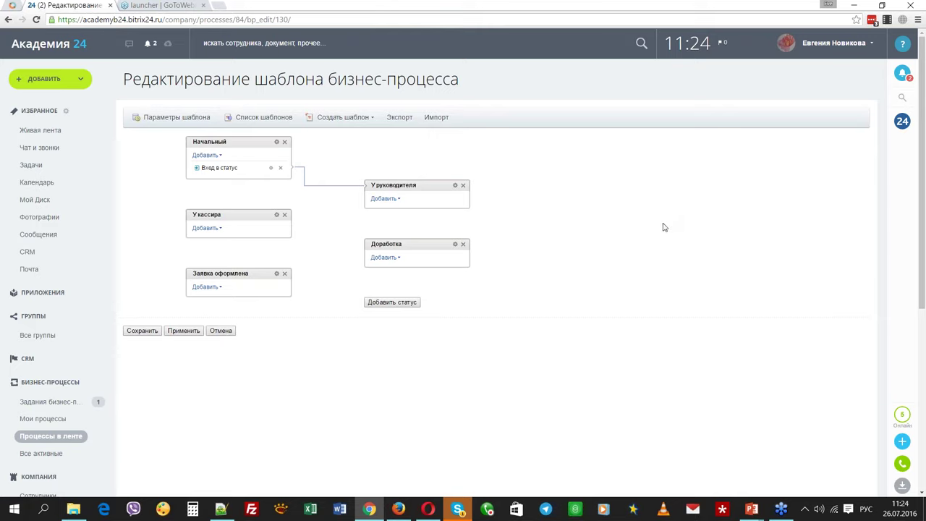
In the "У руководителя" status settings, grant the "Полный доступ" right to "Выбранный сотрудник" from the employee selection results
click(455, 185)
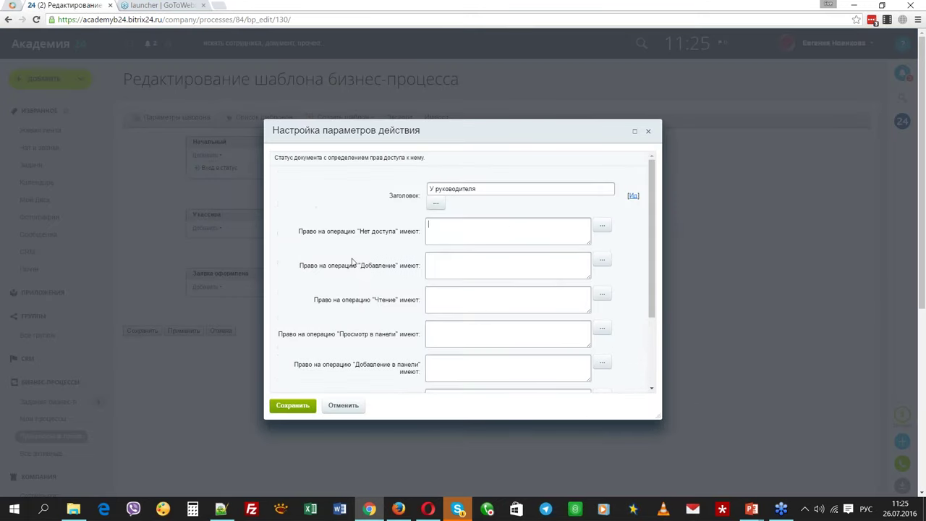
scroll(355, 262, down, 3)
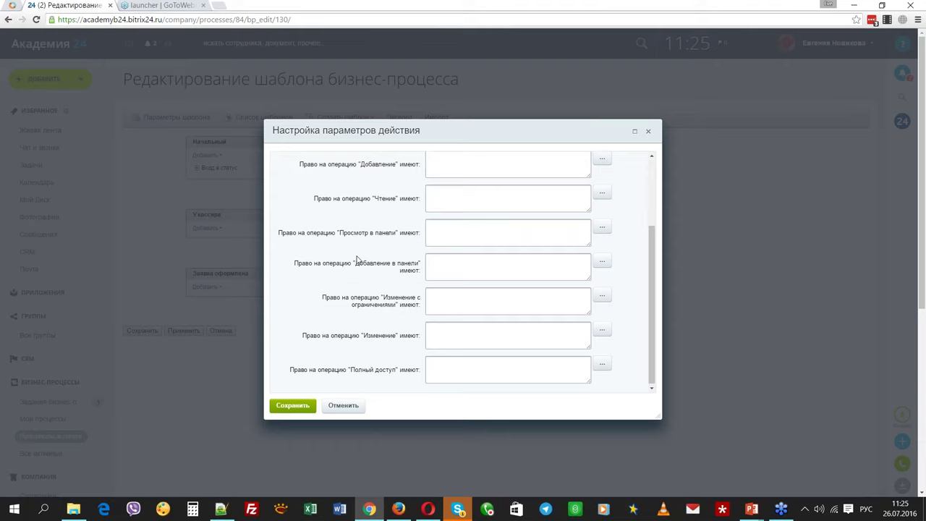
scroll(357, 256, up, 2)
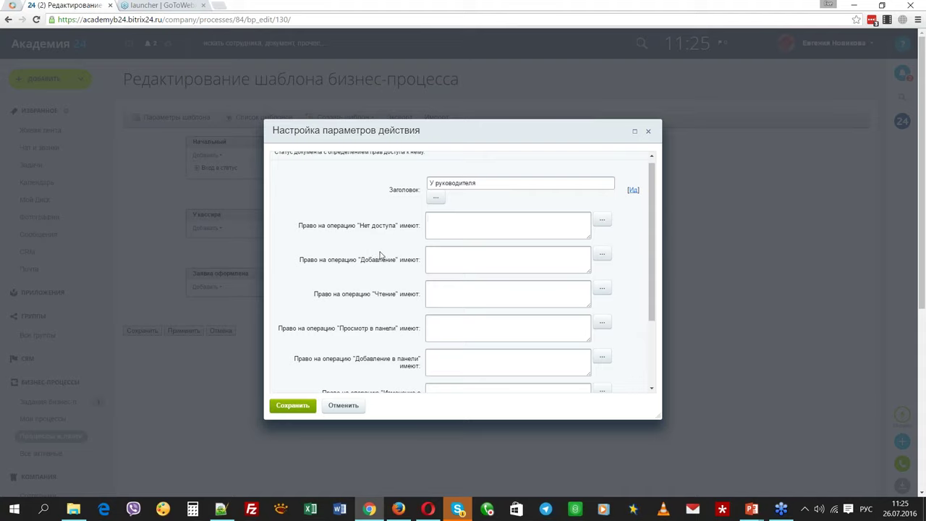
scroll(379, 255, down, 3)
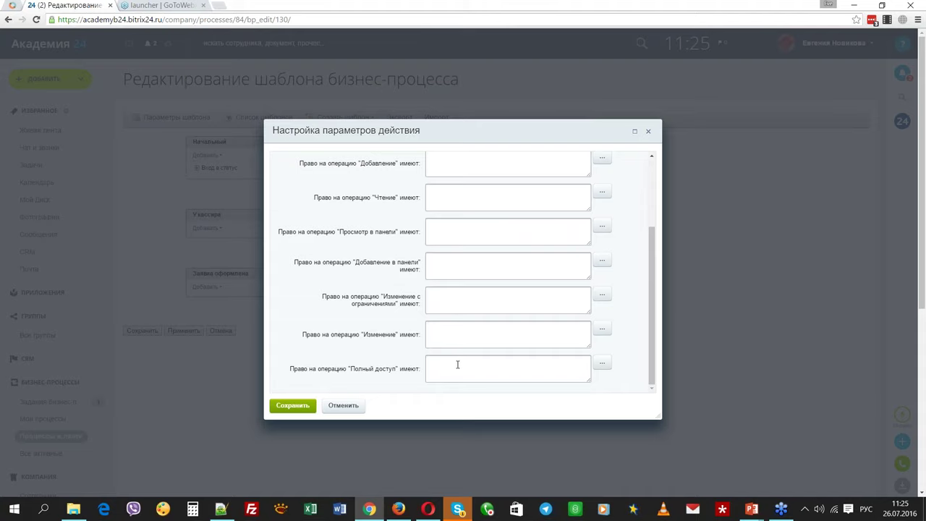
click(602, 361)
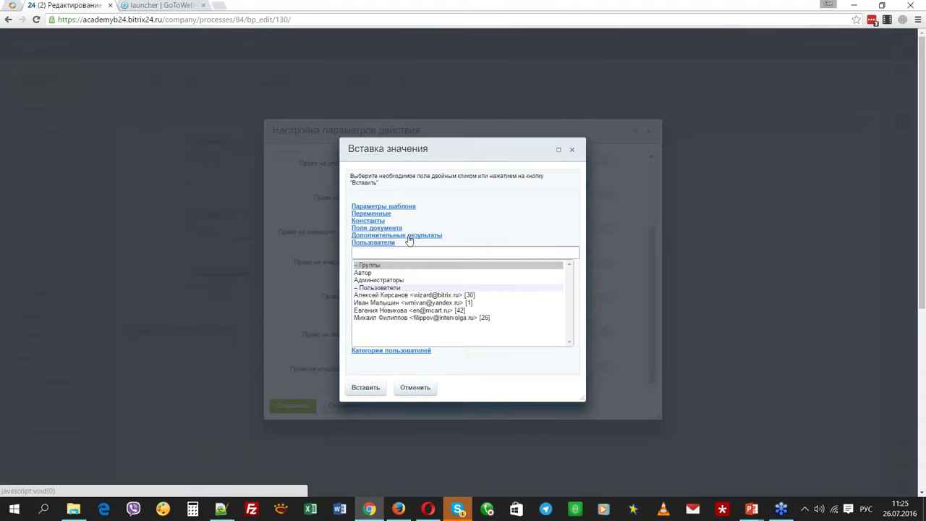
click(410, 235)
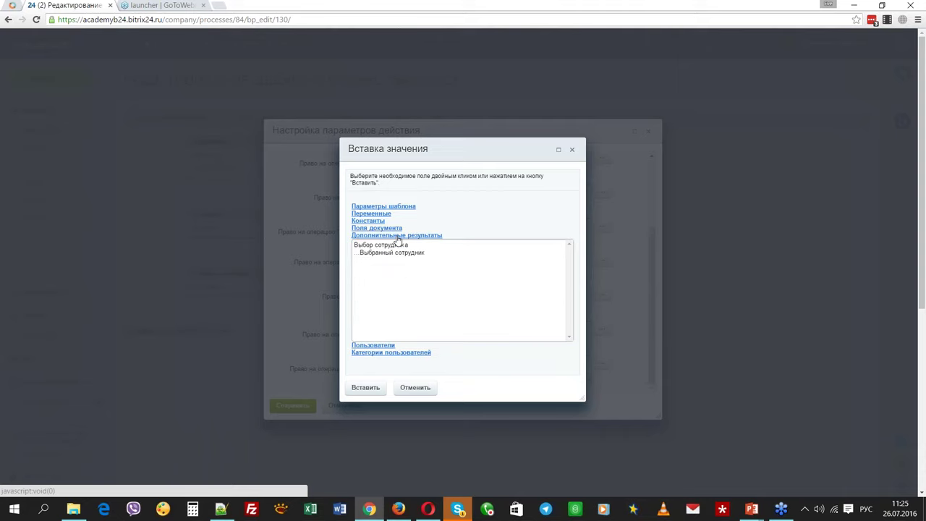
double_click(389, 253)
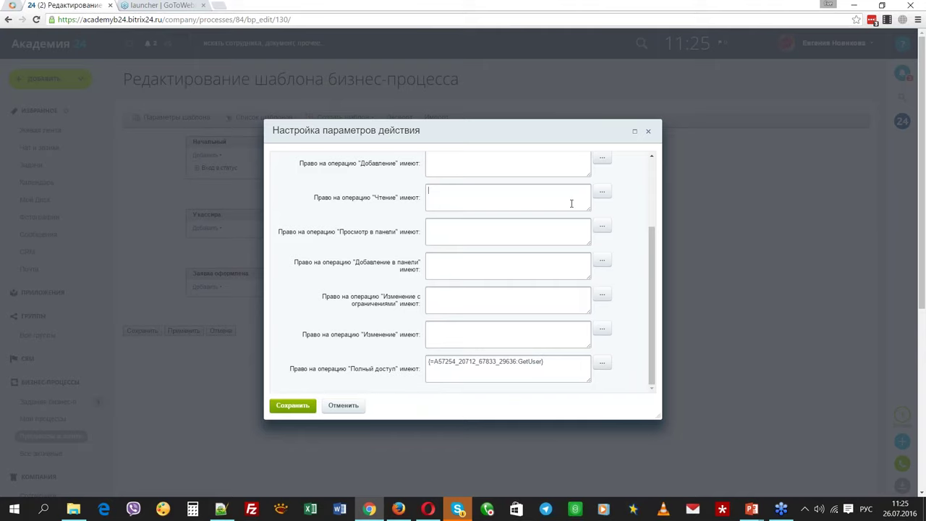
Grant the "Чтение" right for this status to the user group "Моя компания: Сотрудники" and save the status settings
click(602, 192)
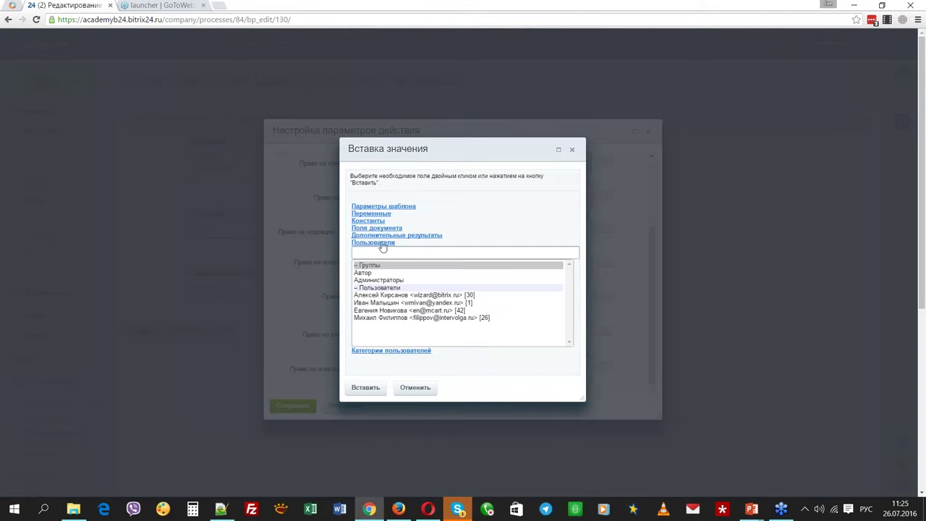
click(407, 351)
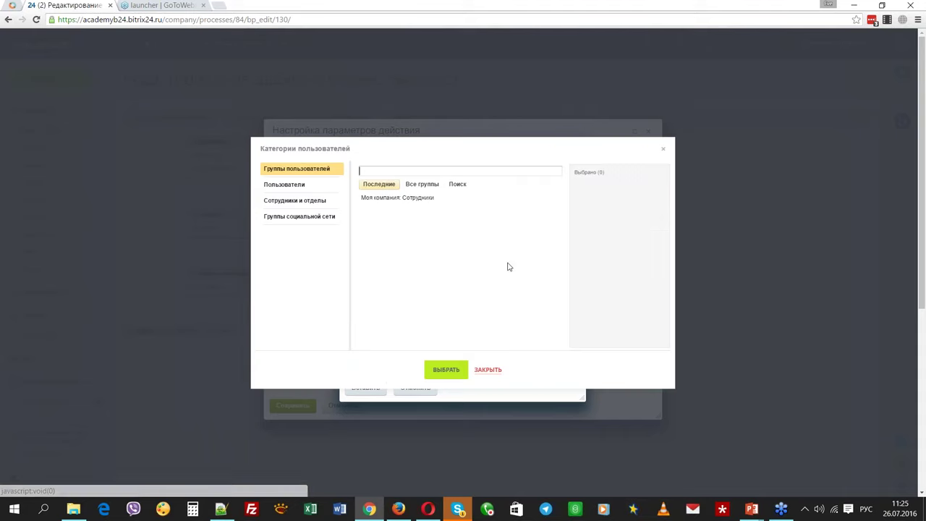
click(381, 199)
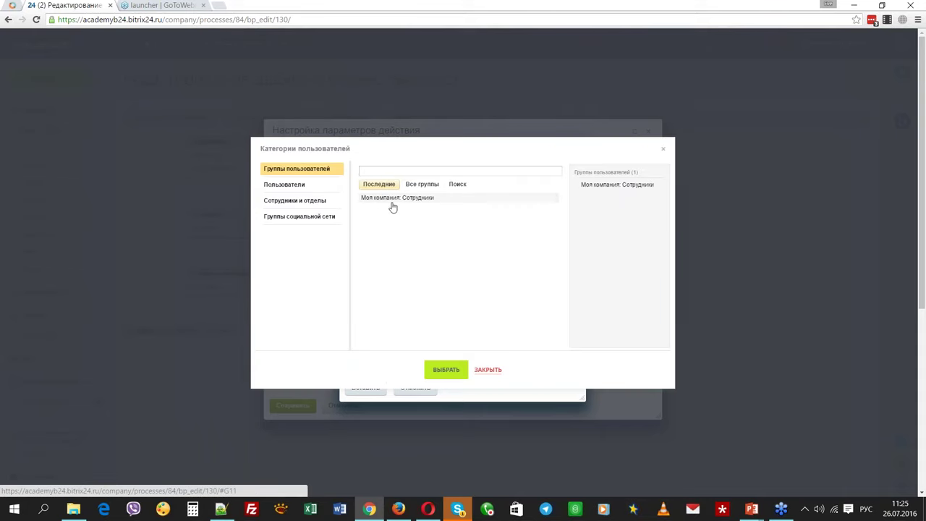
double_click(452, 205)
click(292, 405)
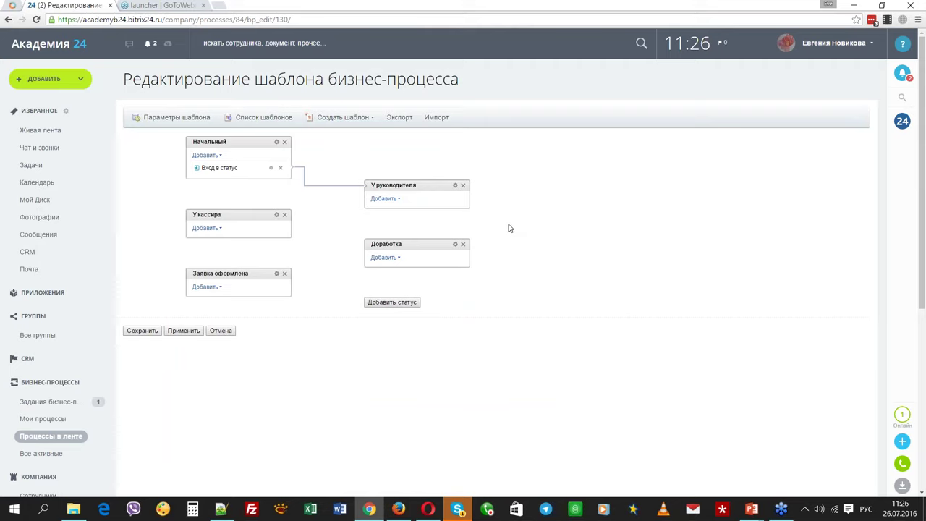
Create an entry handler for the "У руководителя" status and add a "Запрос дополнительной информации" action to it
click(387, 199)
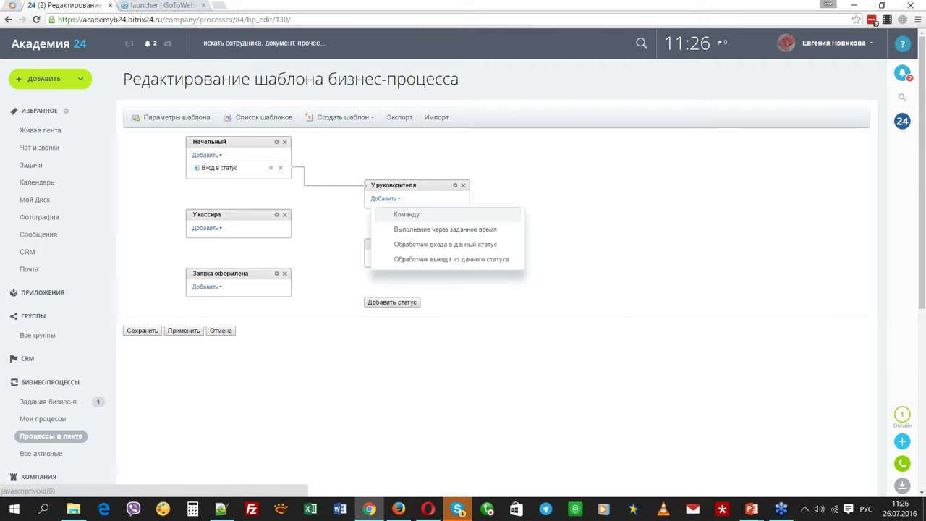
click(443, 246)
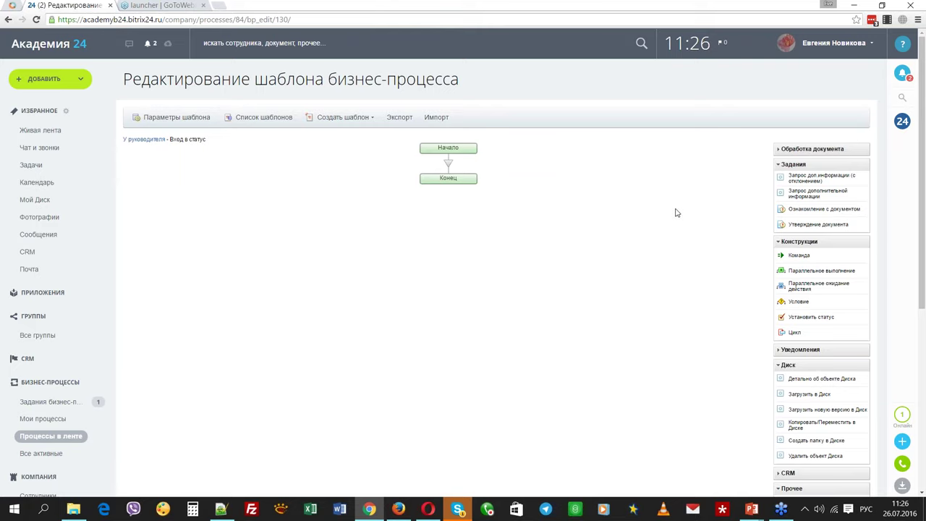
drag(816, 194, 450, 163)
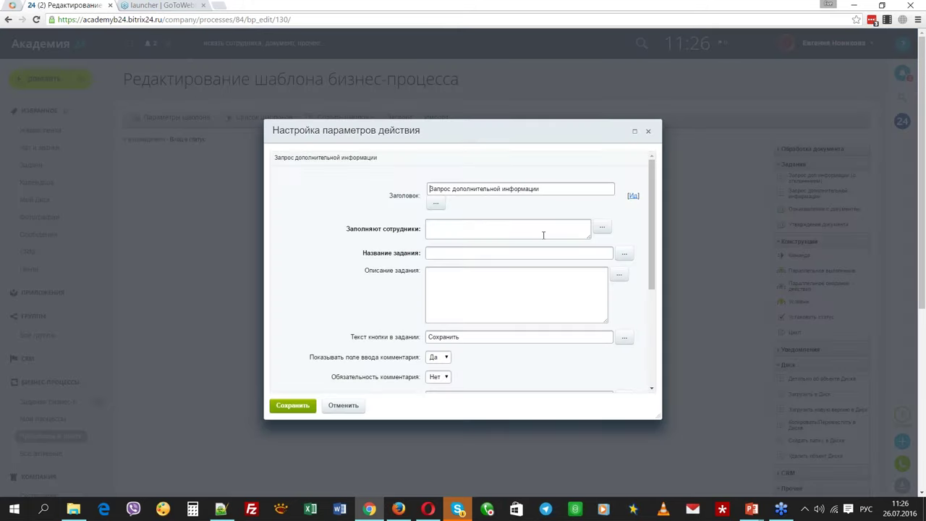
Assign the request to "Выбранный сотрудник" from the employee selection results and name the task "Утвердите выдачу ДС"
click(602, 229)
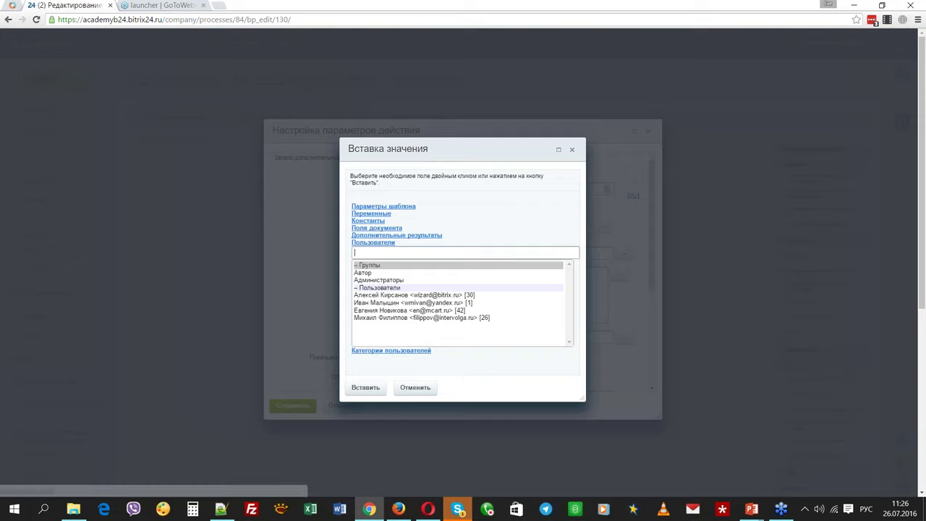
click(428, 236)
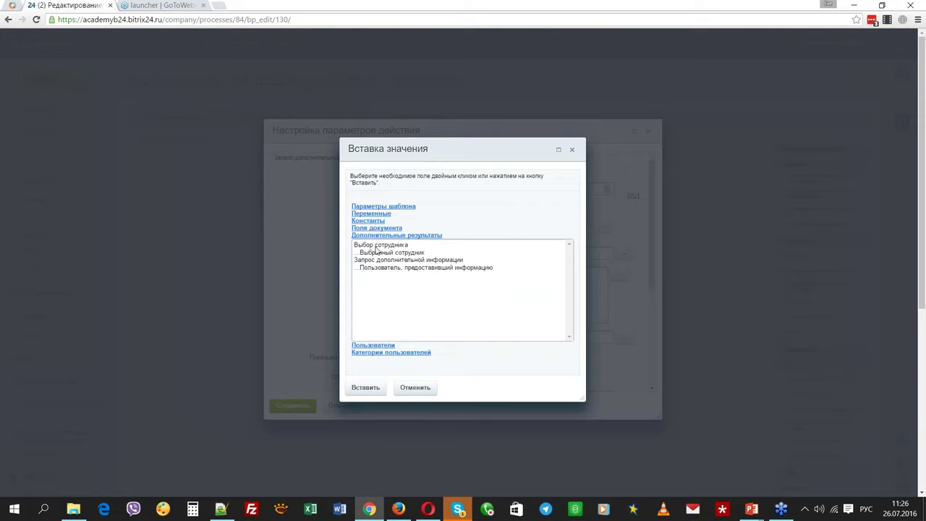
double_click(378, 253)
click(512, 249)
text(Утв)
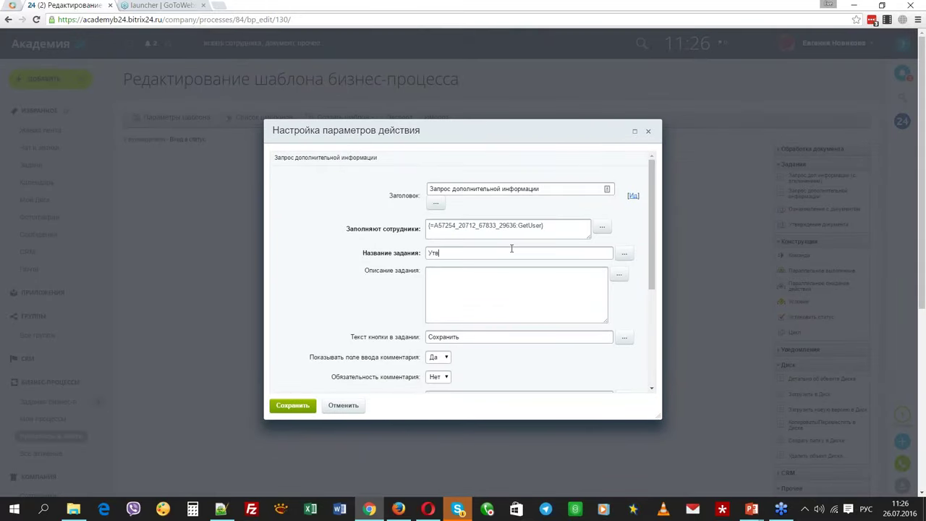
text(ердите выдачу ДС)
Set the task description to "{=Document:NAME}, сумма {=Document:PROPERTY_SUMMA}" using the document's name and sum fields
click(551, 285)
click(618, 275)
scroll(405, 297, down, 2)
double_click(374, 290)
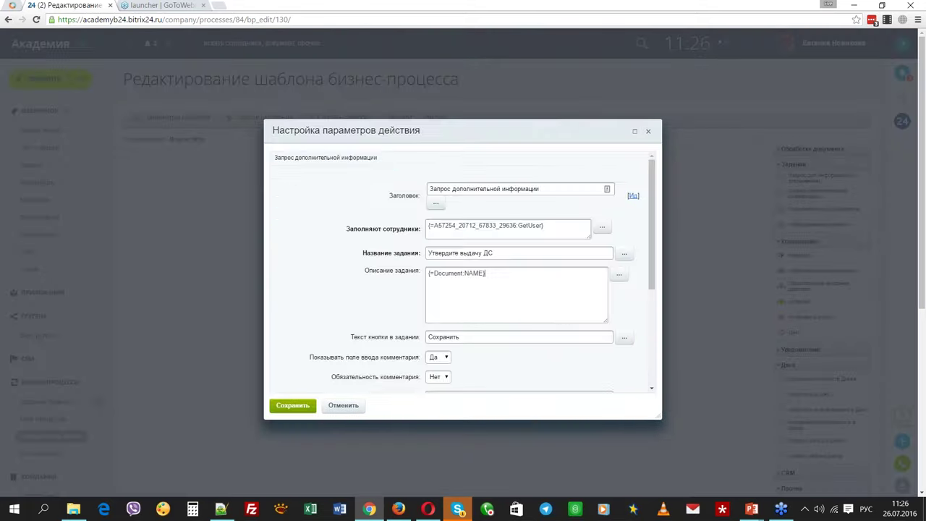
text(, сумма)
click(619, 274)
scroll(409, 308, down, 3)
double_click(378, 313)
Add a field to the request named "Что делать?" with the code chtodelat and the type "Список"
scroll(363, 304, down, 2)
scroll(479, 290, down, 1)
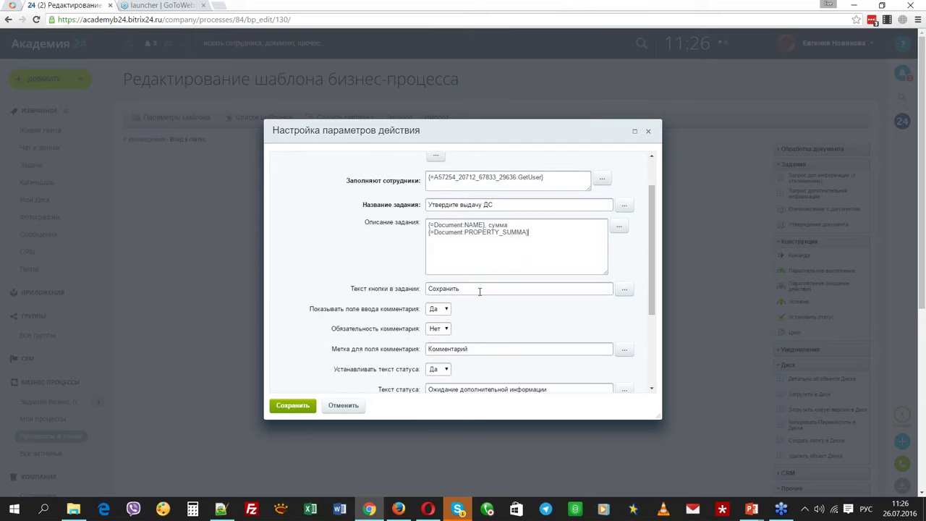
scroll(337, 290, down, 2)
scroll(315, 288, down, 2)
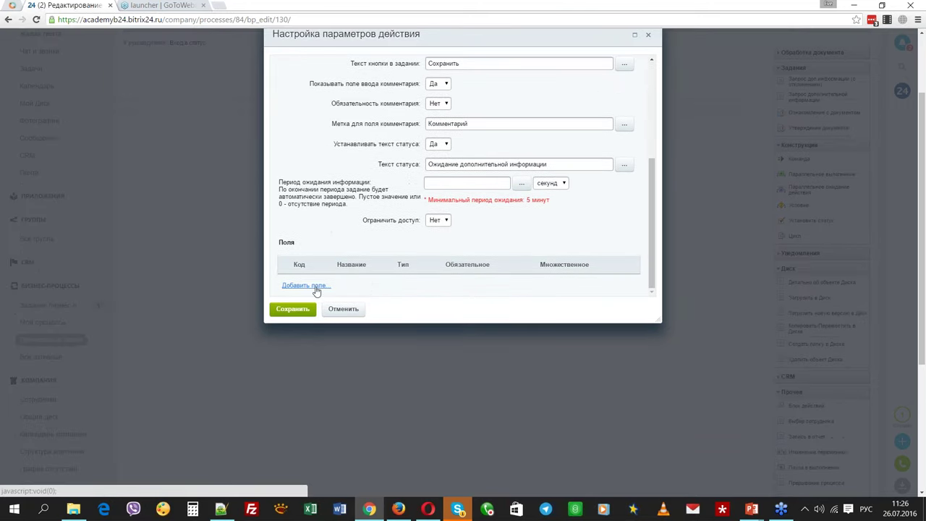
click(315, 288)
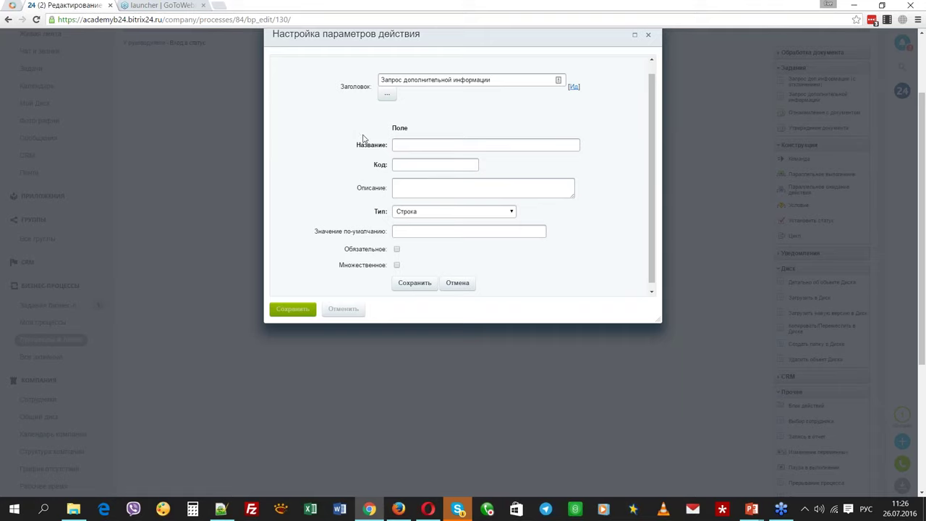
text(Что делать?)
click(449, 162)
key(alt+shift)
text(chtodelat)
click(445, 215)
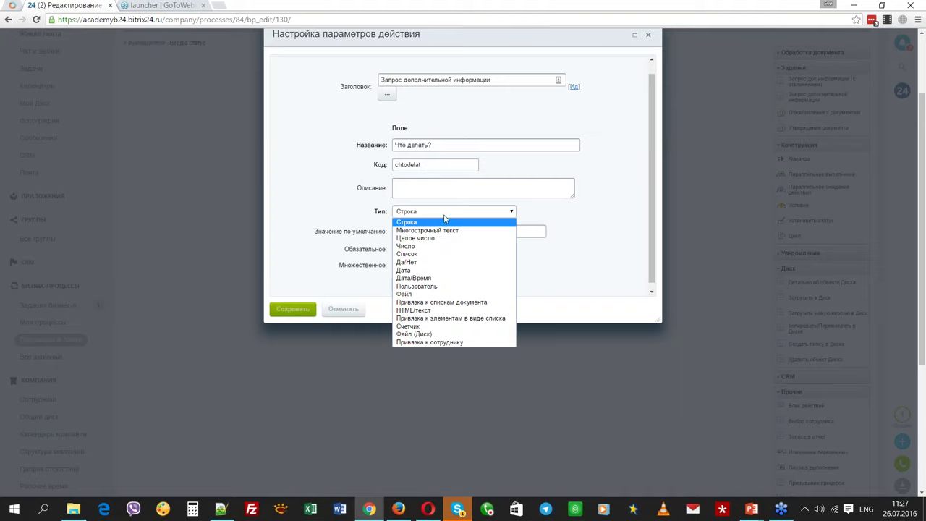
click(435, 254)
Enter the field's list values on separate lines: "отказать", "отправить на доработку" and "согласовать"
click(473, 236)
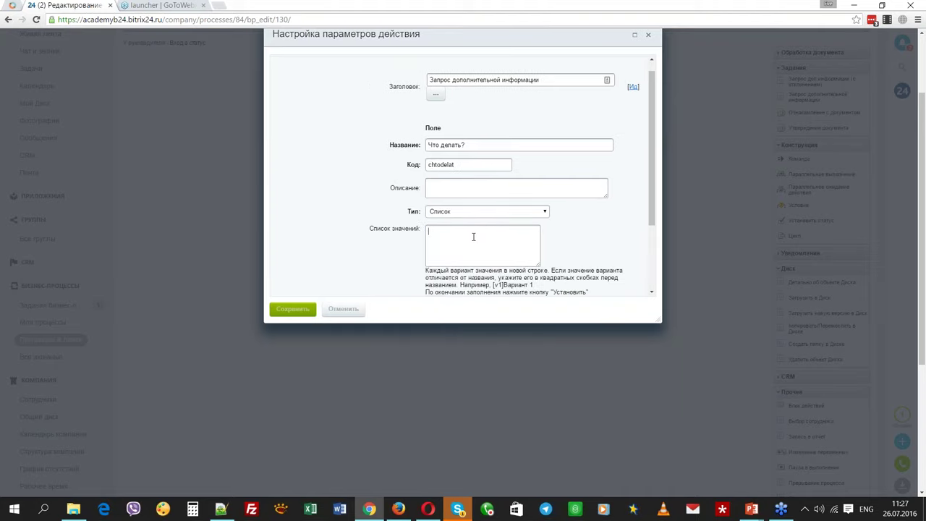
key(alt+shift)
text(отказать)
key(Return)
text(отправить на дор)
text(аботку )
text(согл)
text(асовать)
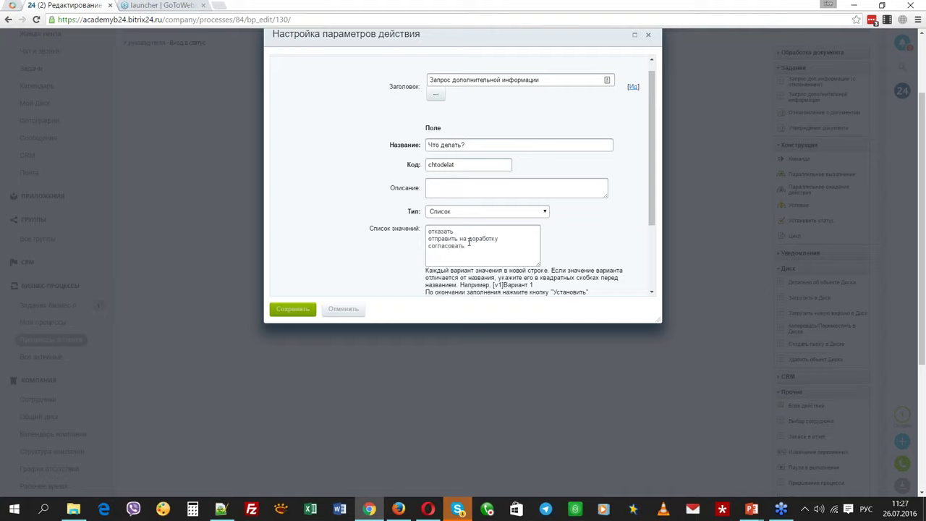
scroll(399, 254, down, 3)
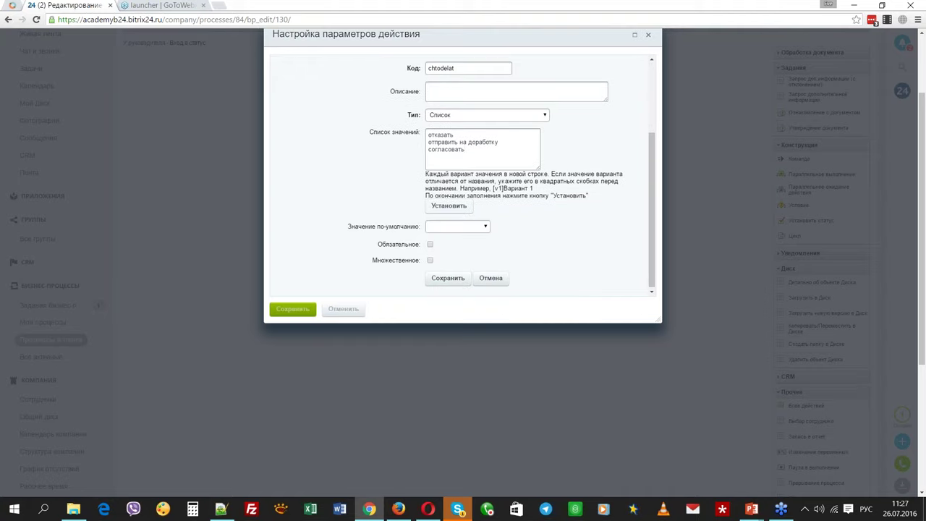
Apply the list values, choose a default value for the "Что делать?" field and save the field
click(449, 205)
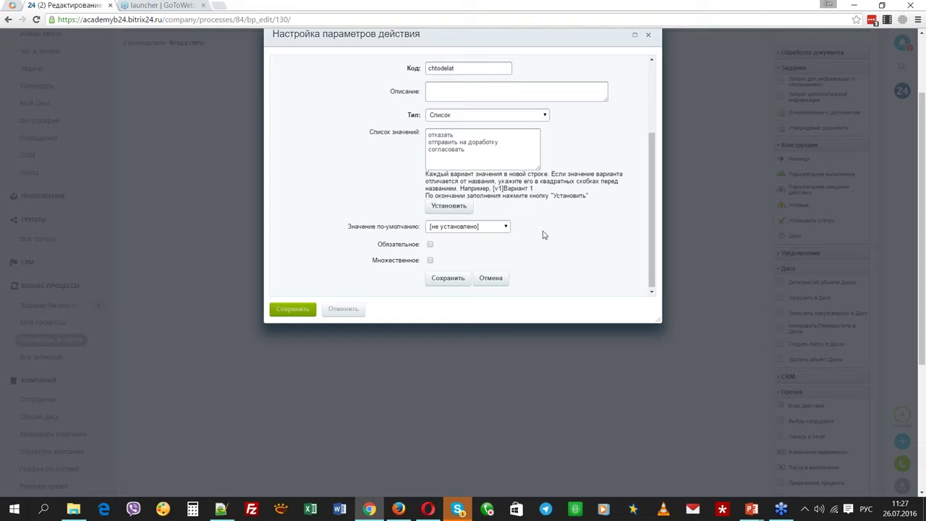
click(486, 229)
click(473, 262)
click(448, 279)
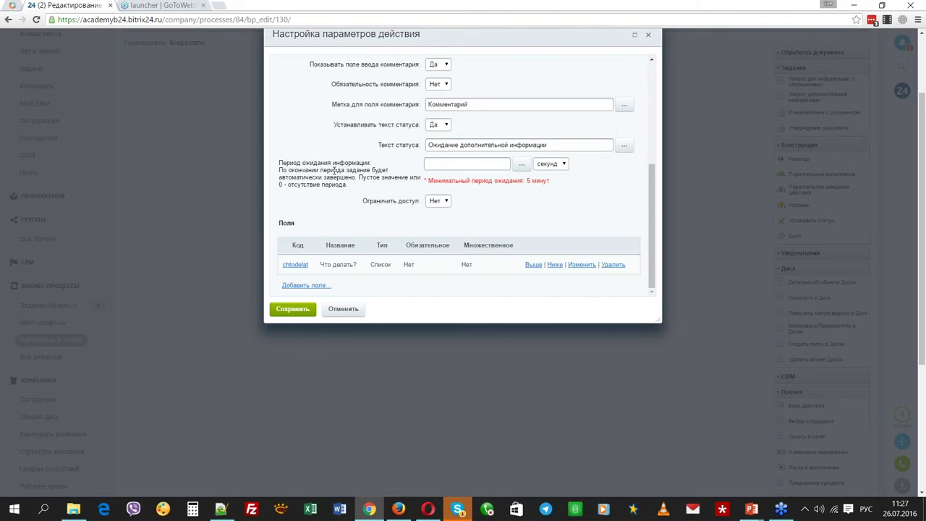
Set the display of the comment input field to "Нет" and save the request action's settings
scroll(334, 171, up, 3)
click(444, 162)
click(439, 180)
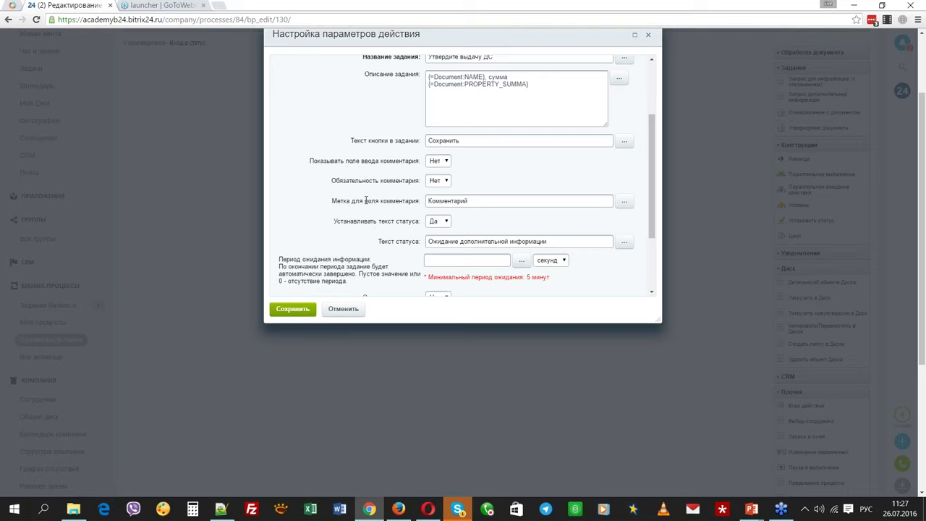
scroll(365, 199, down, 1)
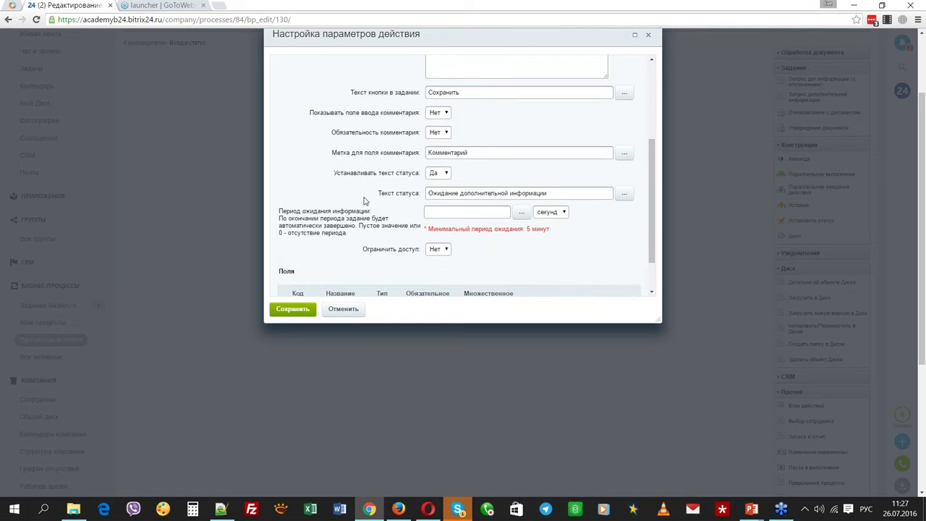
scroll(366, 201, down, 1)
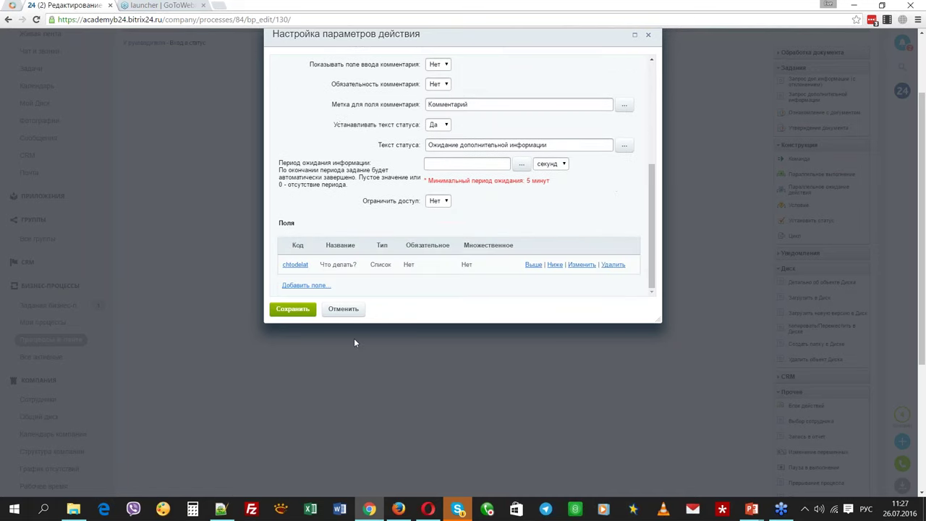
click(292, 308)
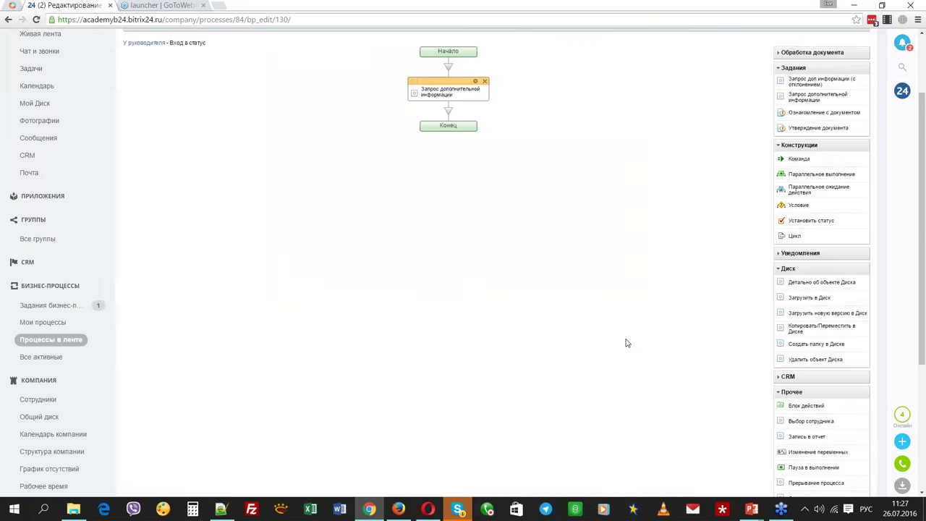
Add an "Условие" construct after the information request and title it "Что делать?"
scroll(627, 343, up, 2)
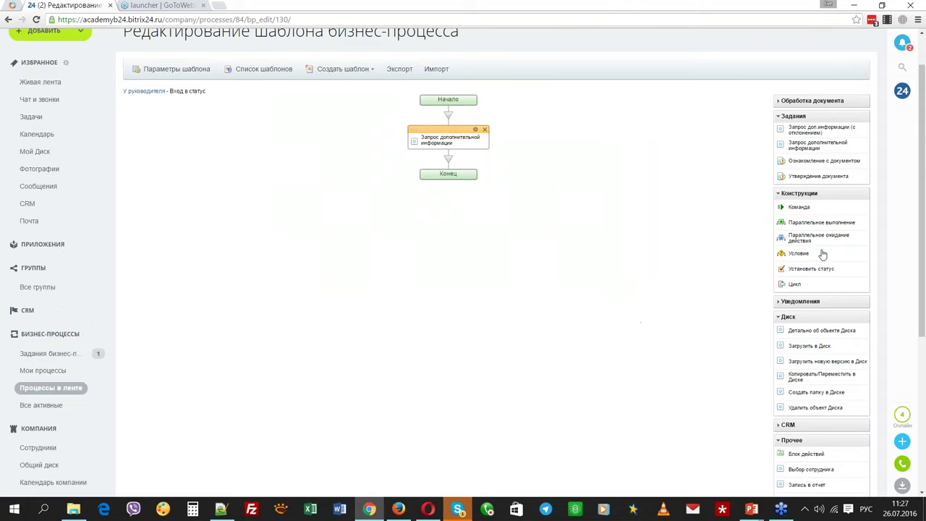
drag(822, 255, 478, 176)
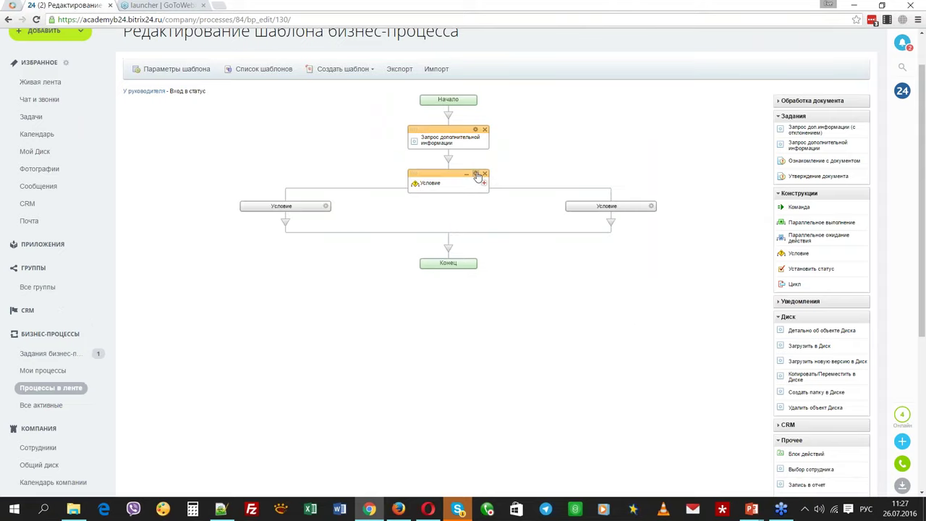
click(476, 174)
text(Что д)
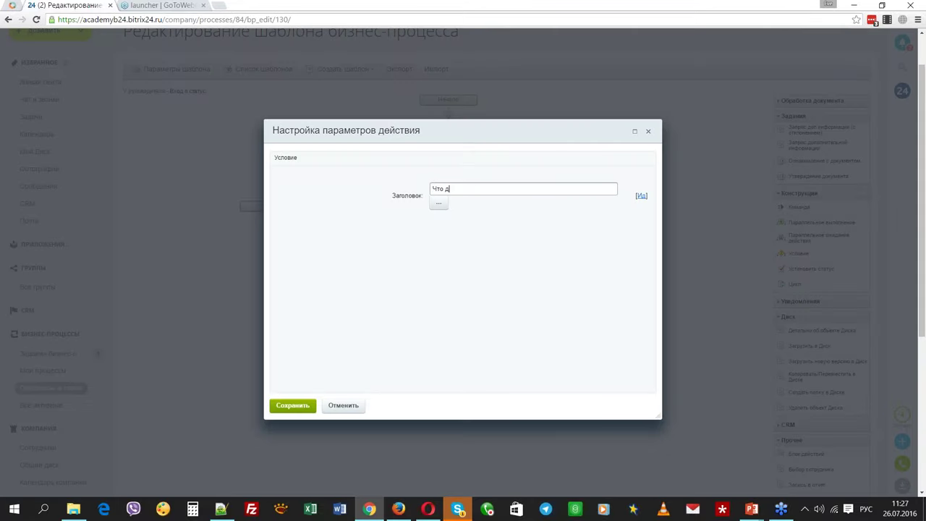
text(елать?)
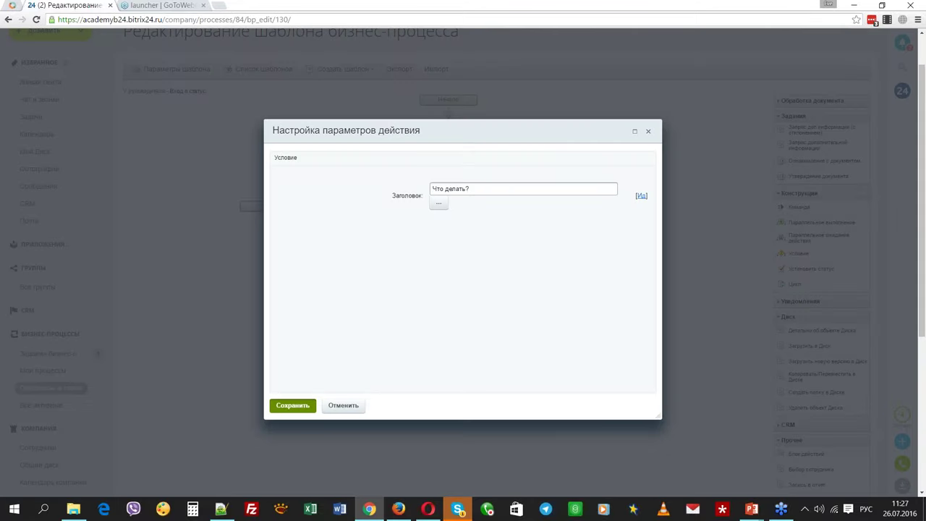
click(293, 405)
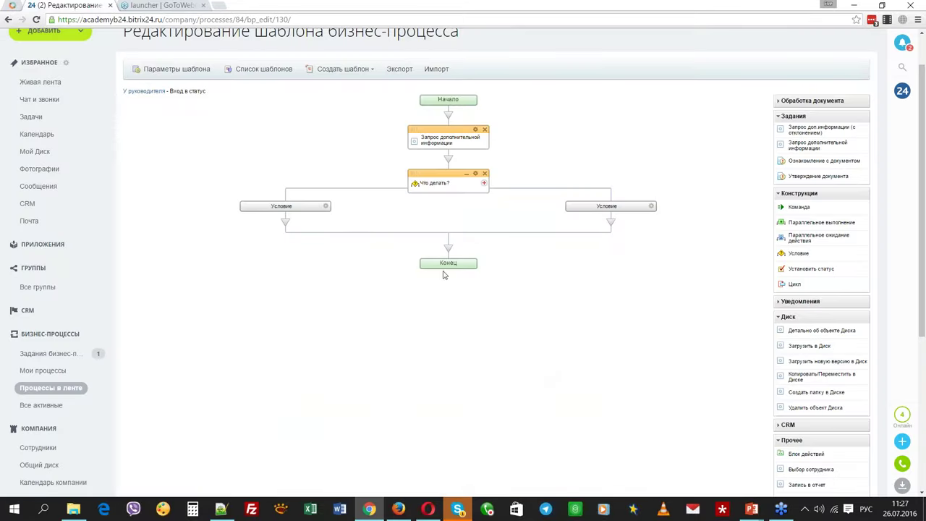
Title the condition's first branch "Отказать" and make it apply when the variable "Что делать?" equals "отказать"
click(325, 208)
text(Отказать)
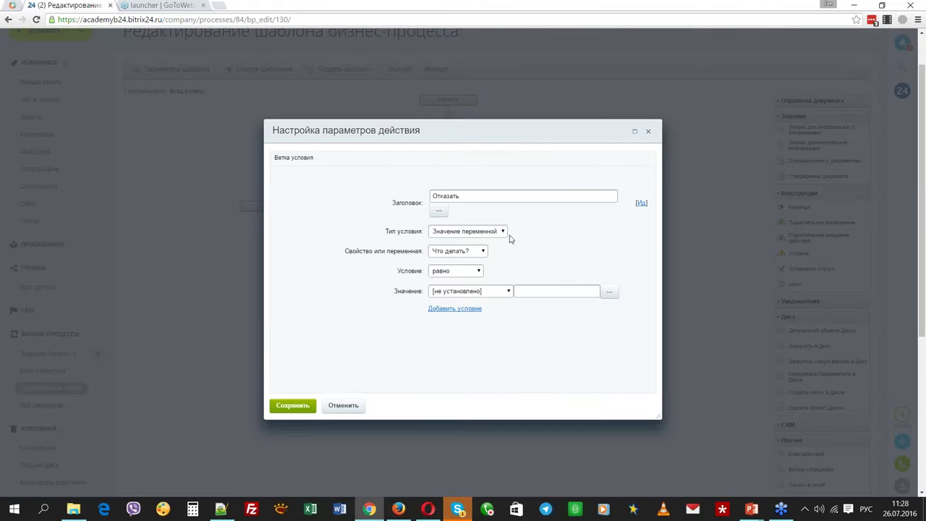
click(465, 293)
click(449, 305)
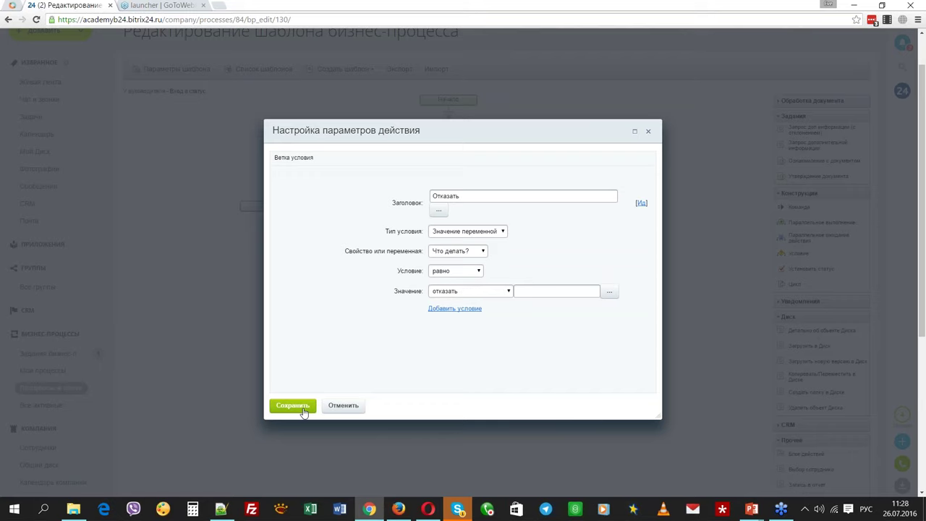
click(303, 409)
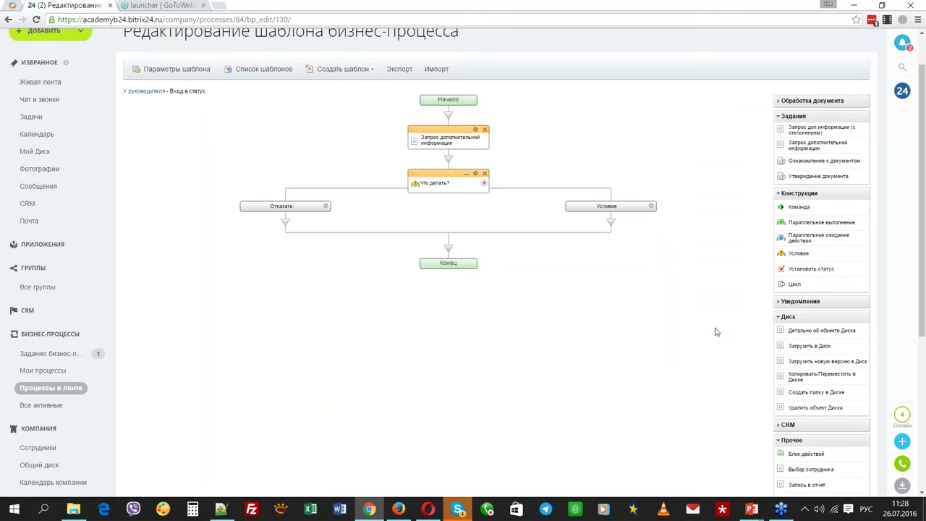
Add an "Изменение документа" action to the "Отказать" branch that sets the "Результат" field to "отказано", and save it
click(800, 102)
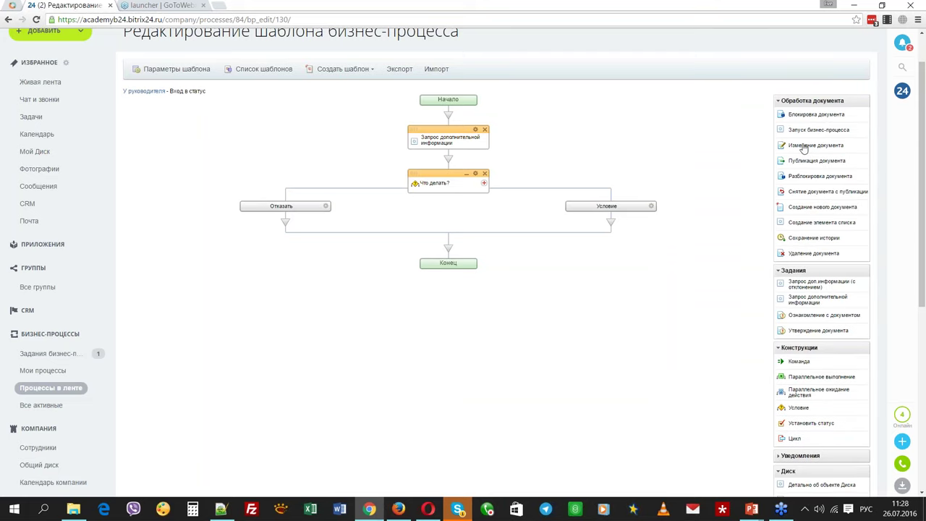
drag(803, 148, 304, 226)
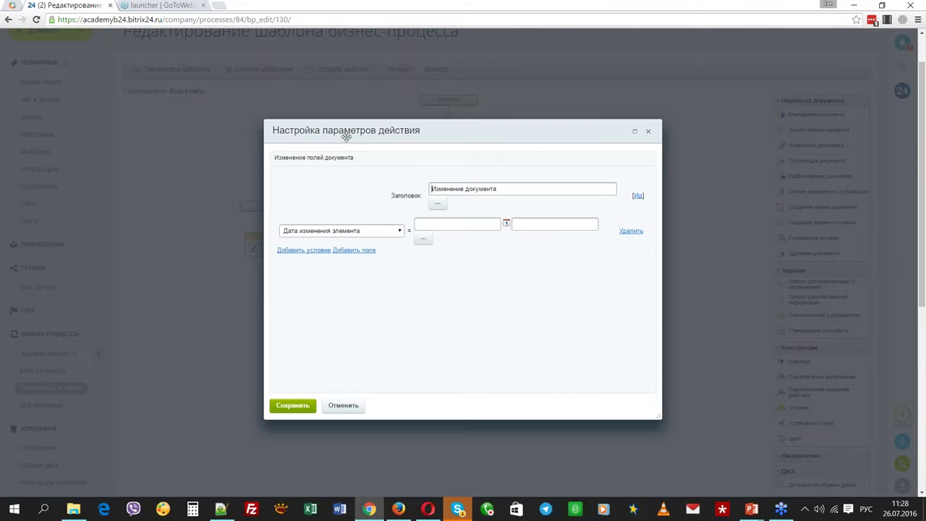
click(369, 232)
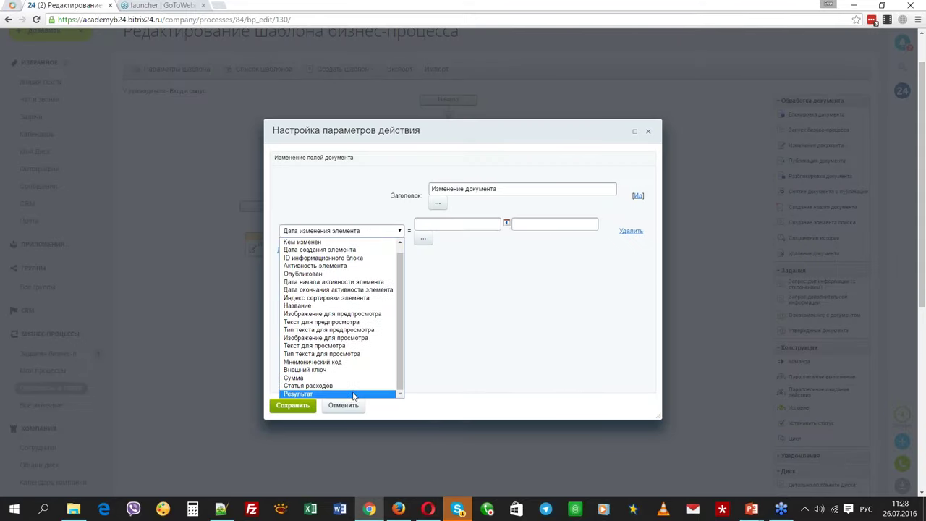
click(353, 397)
click(469, 225)
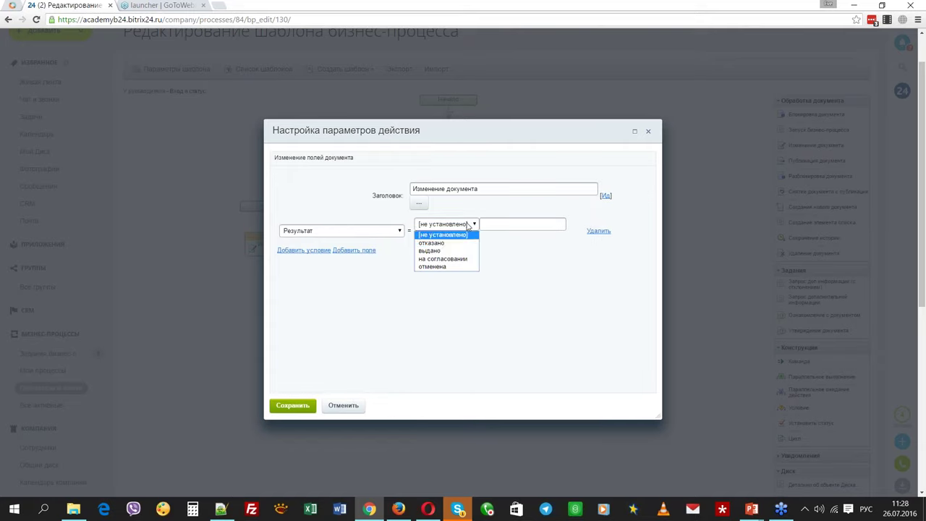
click(462, 243)
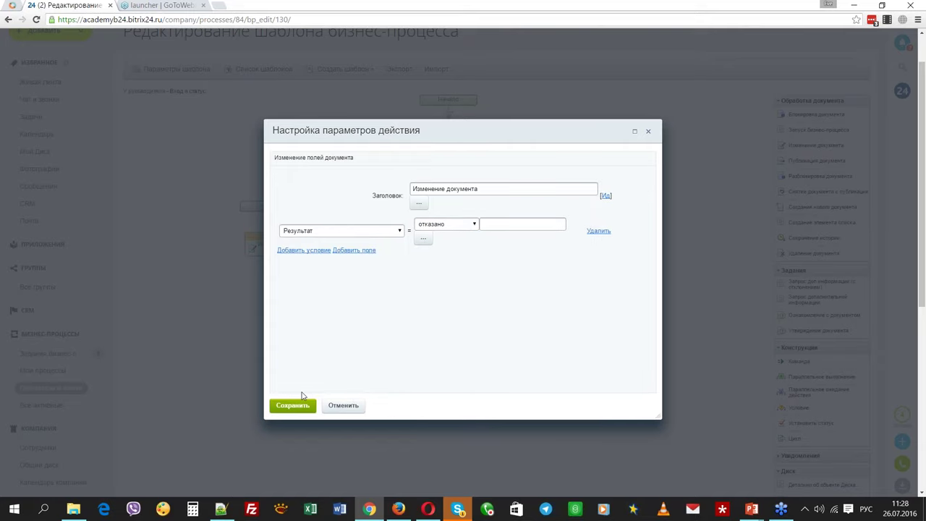
click(293, 406)
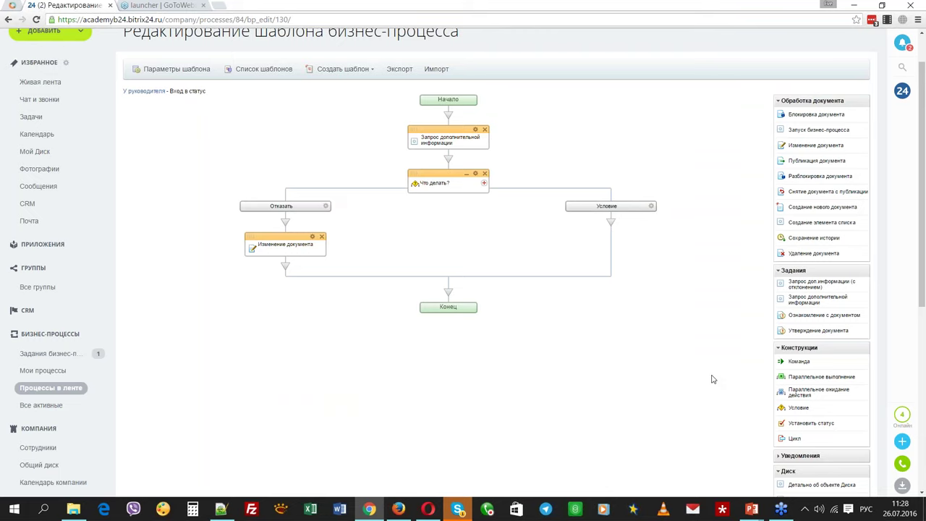
scroll(713, 378, down, 1)
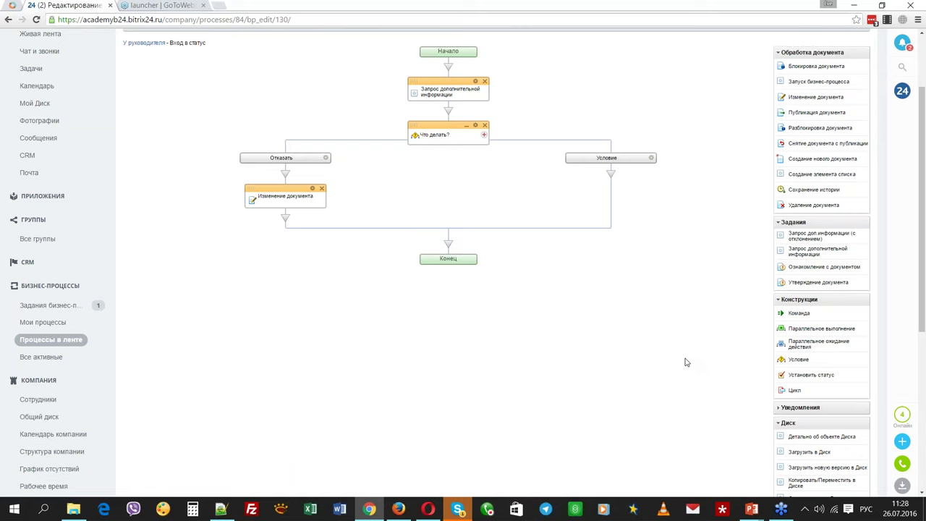
Add a "Запись в отчет" action below the document change in the "Отказать" branch with the text "Заявка отклонена", and save it
scroll(687, 362, down, 1)
scroll(686, 363, down, 2)
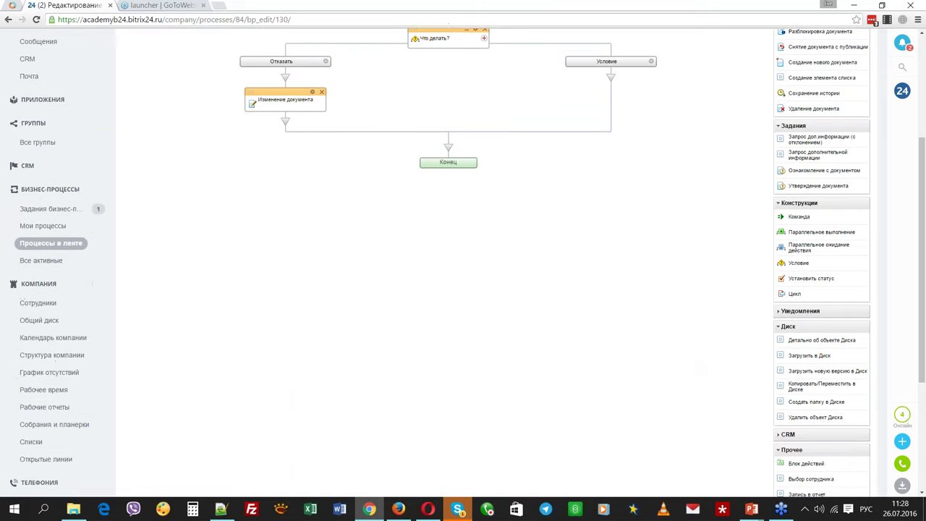
scroll(733, 288, up, 1)
click(800, 349)
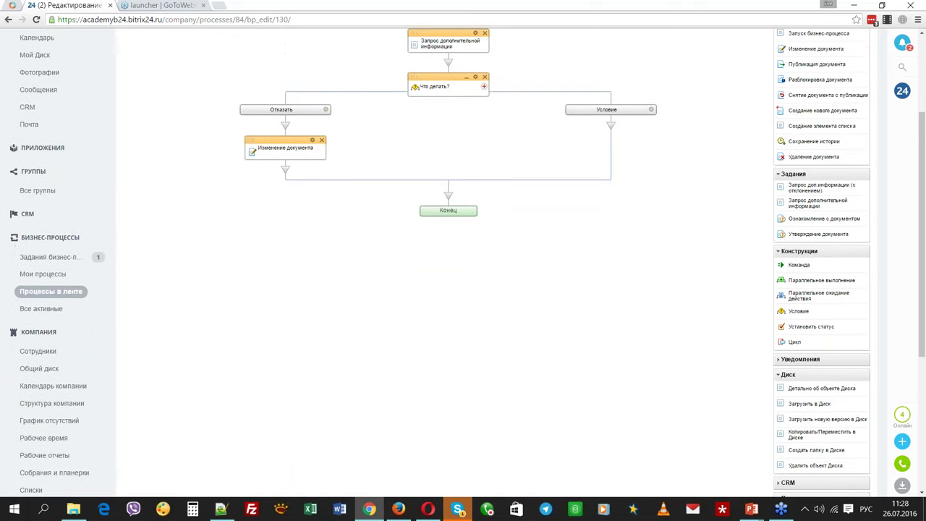
scroll(748, 316, down, 3)
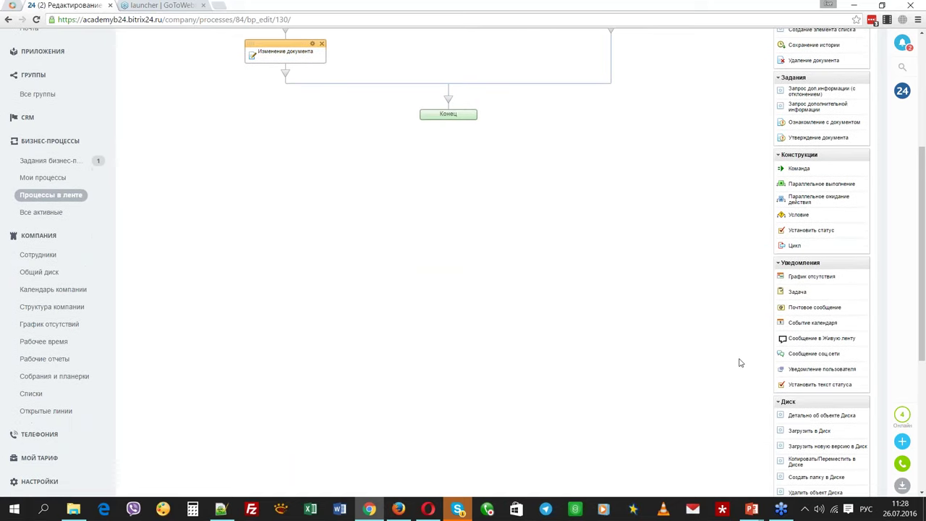
scroll(739, 362, down, 3)
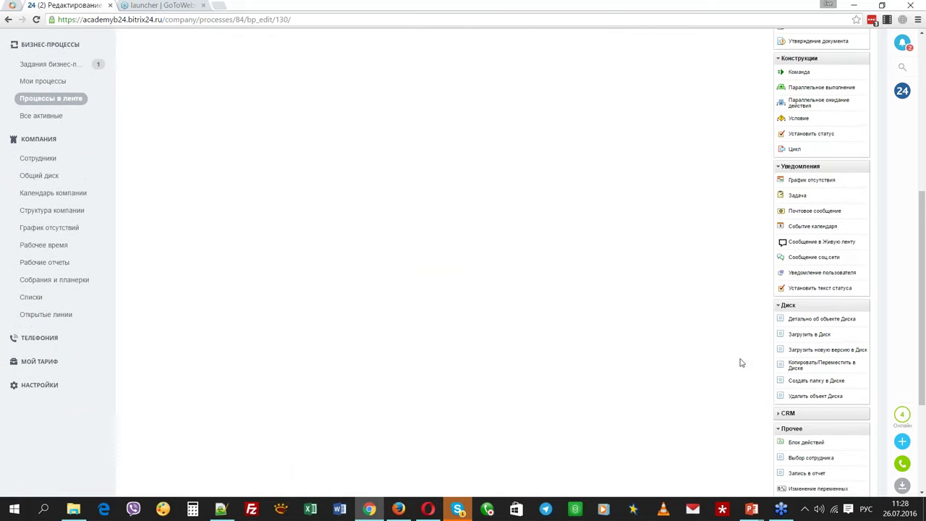
click(802, 310)
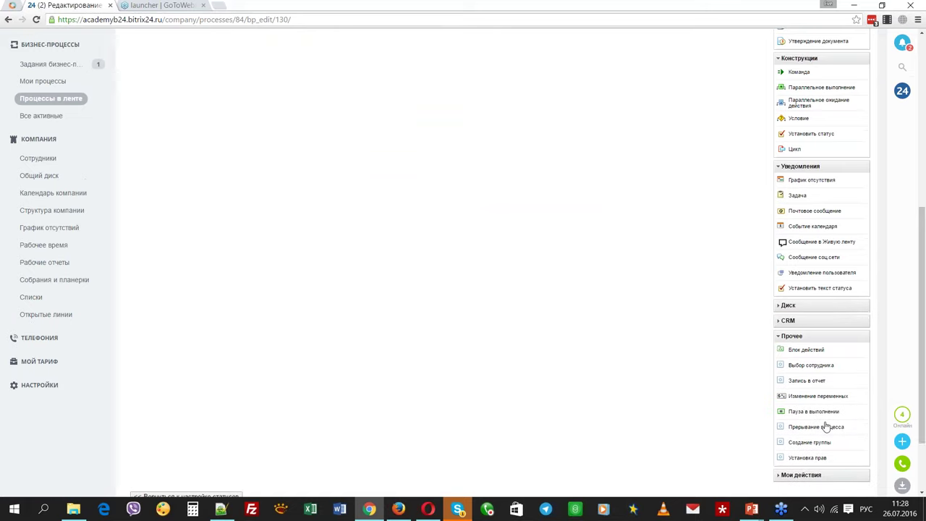
drag(803, 383, 290, 138)
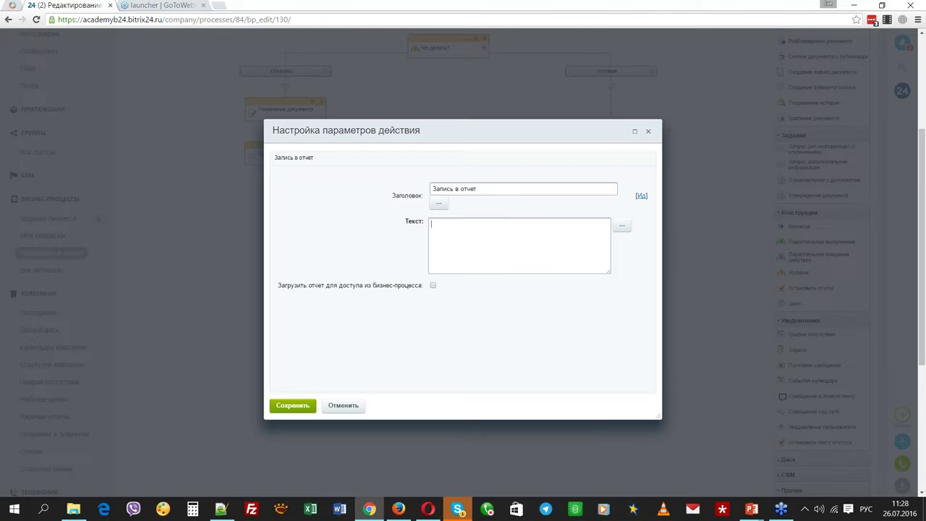
click(551, 253)
text(Заявка отклонена)
click(293, 407)
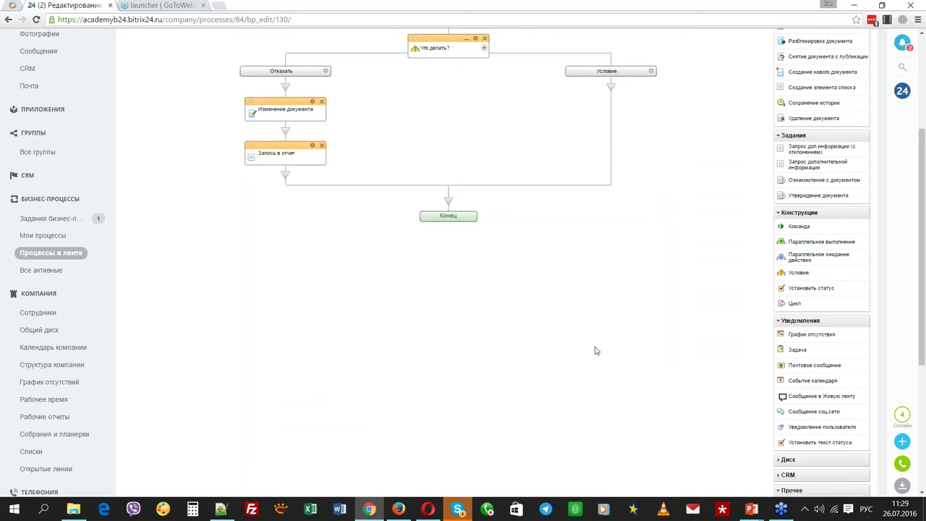
Add an "Установить статус" action at the end of the "Отказать" branch that moves the document to the status "Заявка оформлена", and save it
scroll(596, 350, up, 1)
scroll(719, 276, up, 1)
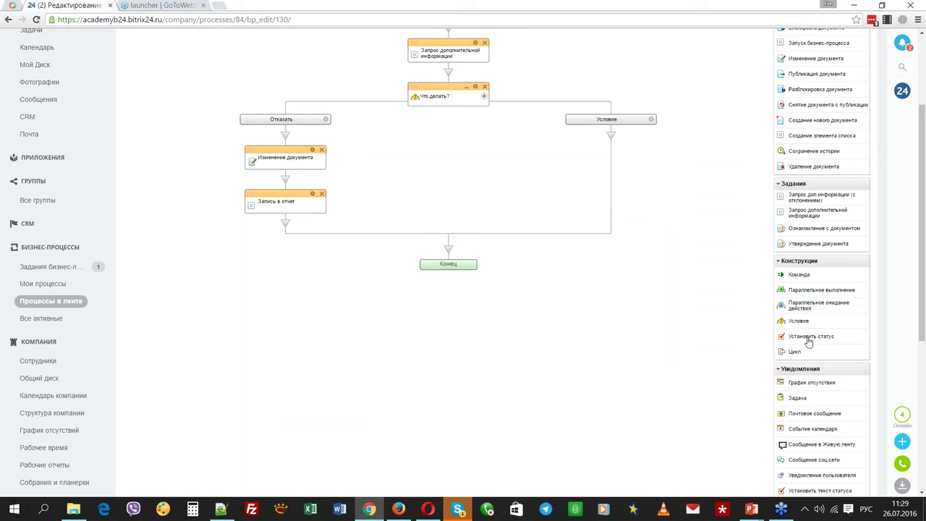
drag(808, 341, 288, 232)
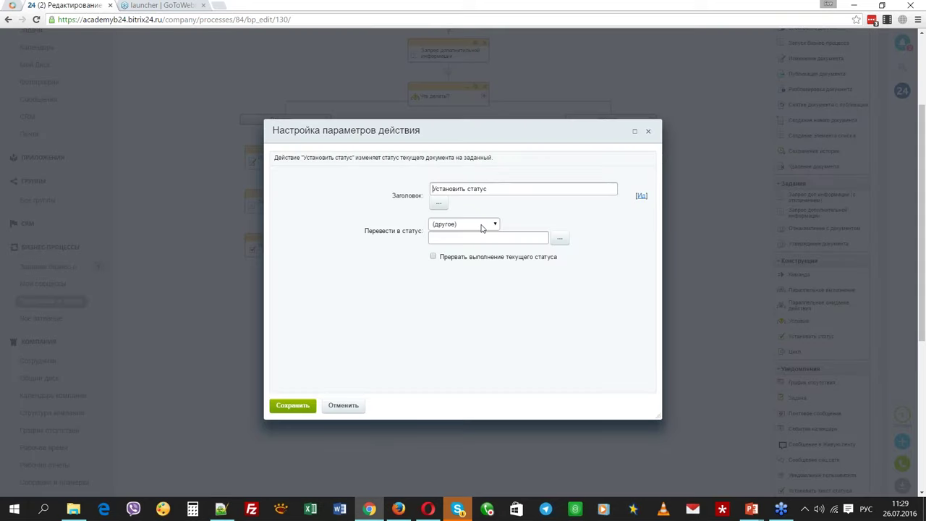
click(481, 228)
click(477, 275)
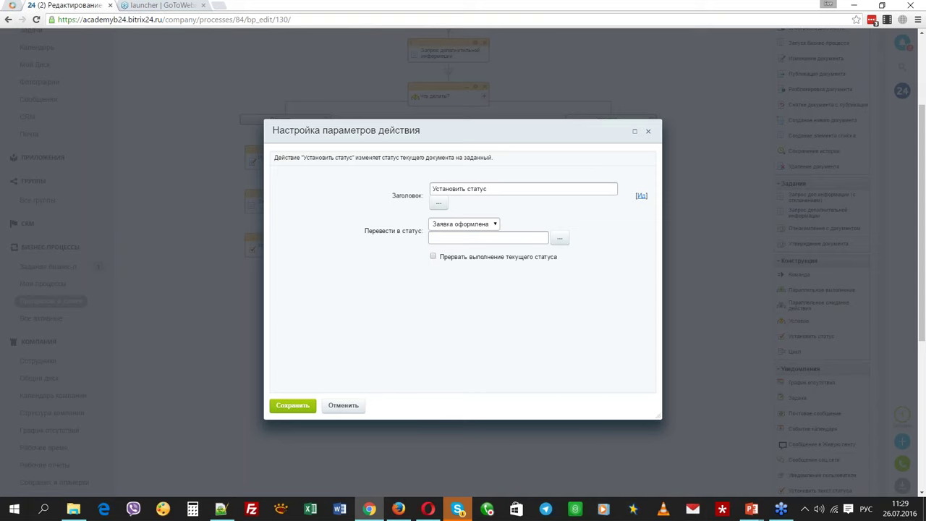
click(292, 405)
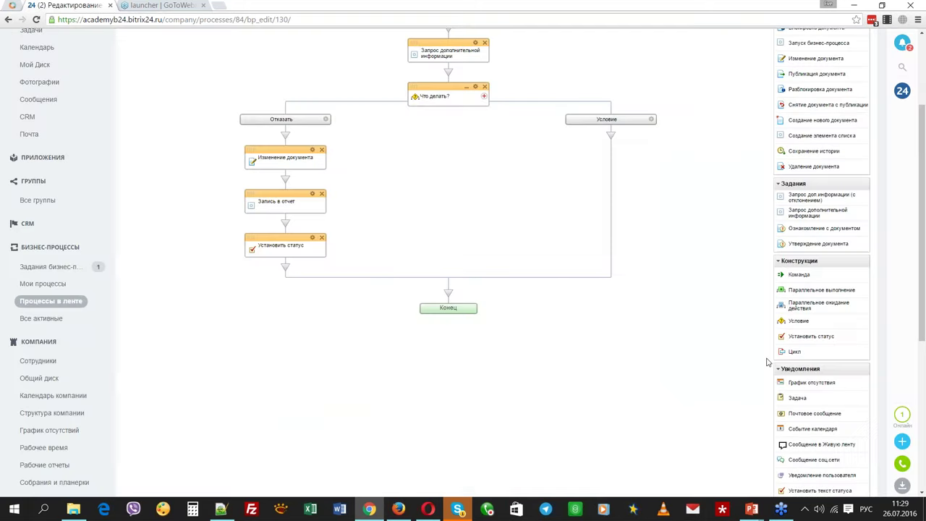
Title the condition's second branch "Доработка" and make it apply when "Что делать?" equals "отправить на доработку"
click(653, 121)
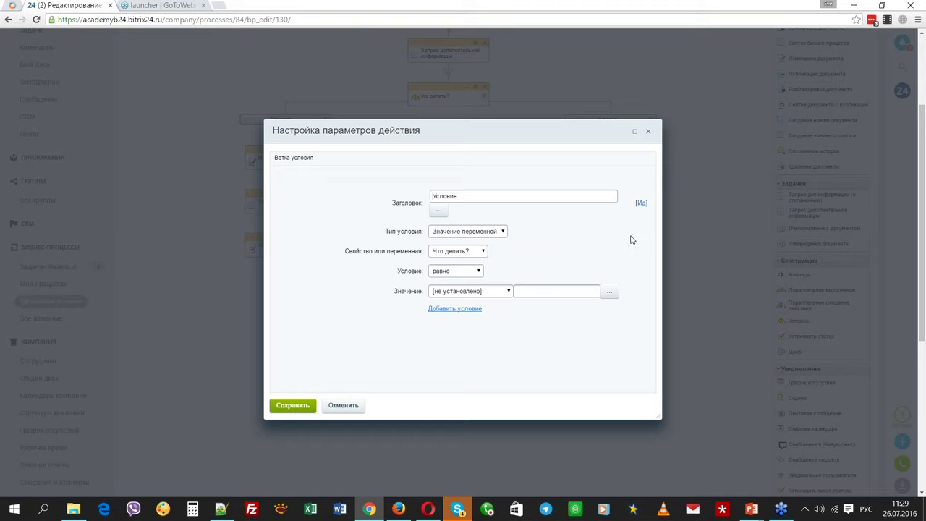
click(455, 292)
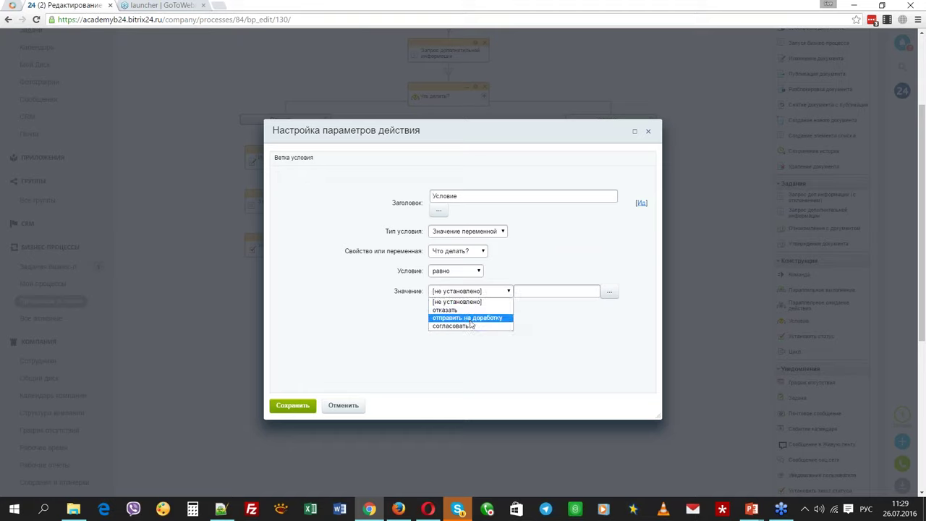
click(469, 319)
double_click(434, 195)
text(Доработка)
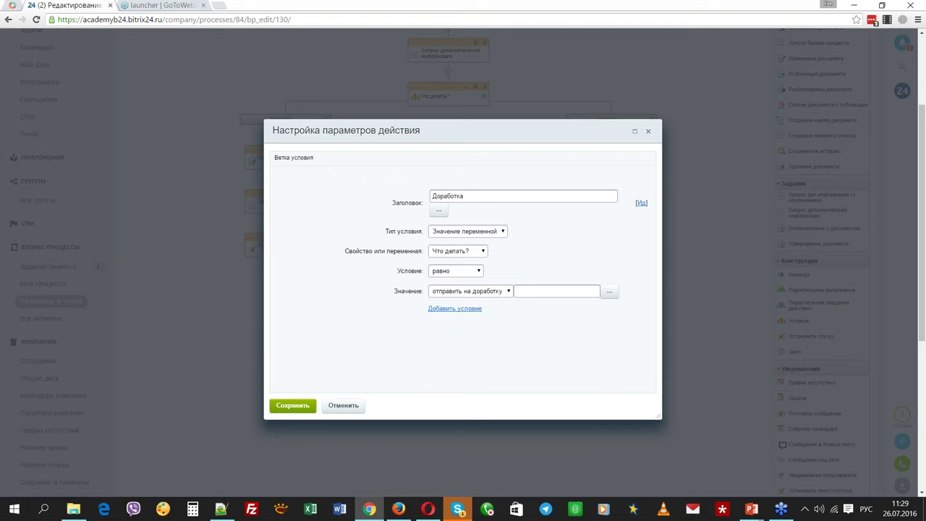
click(297, 406)
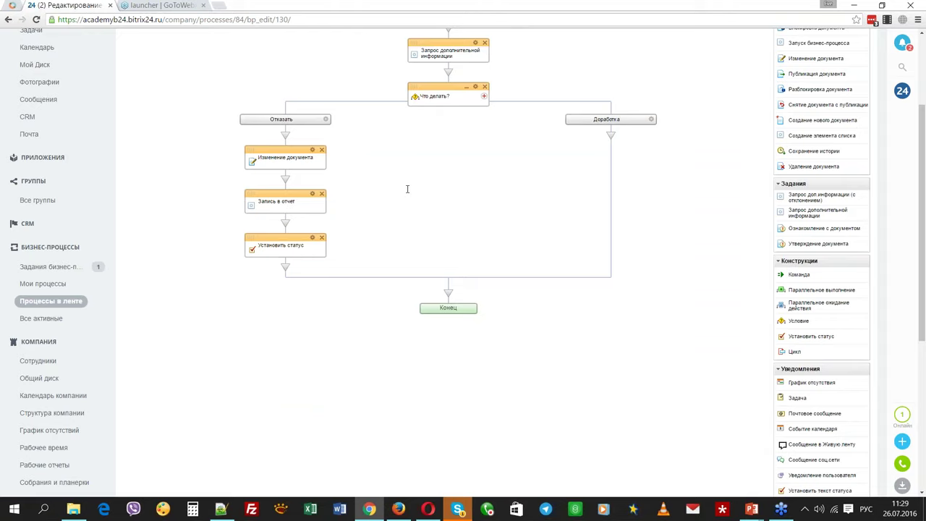
Copy the report entry into the "Доработка" branch and set its text to "Заявка отправлена на доработку в {=System:Now}", using the server time value
drag(285, 201, 611, 141)
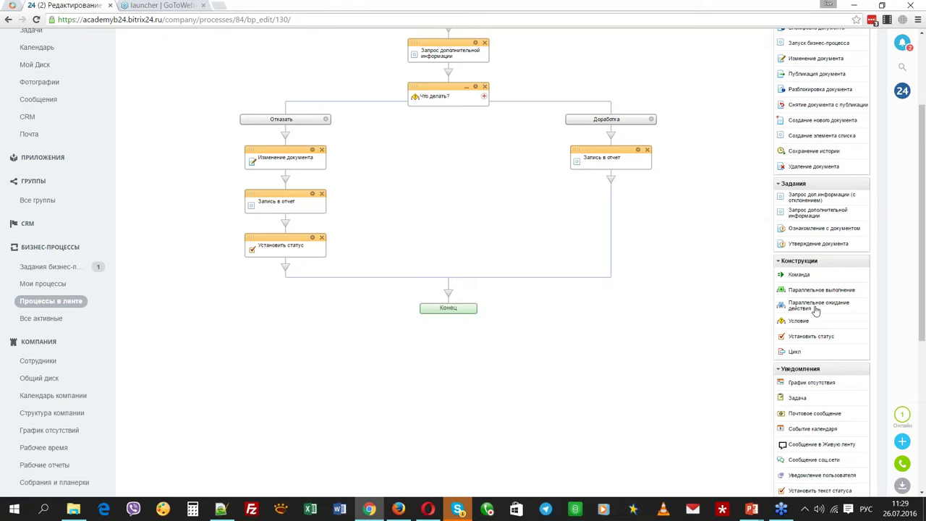
double_click(643, 166)
drag(502, 224, 421, 200)
text(Заявка)
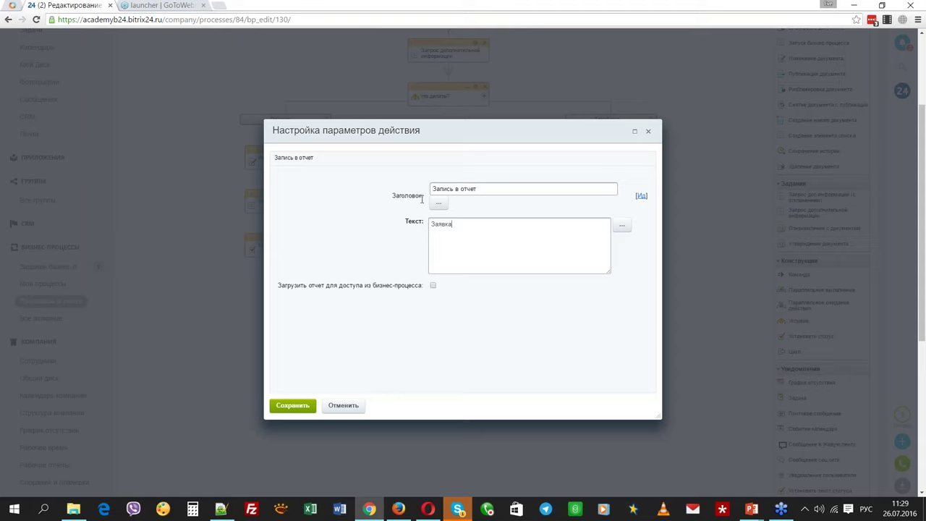
text( отправлена на доработку )
text(р)
text(в)
key(alt+shift)
text(=)
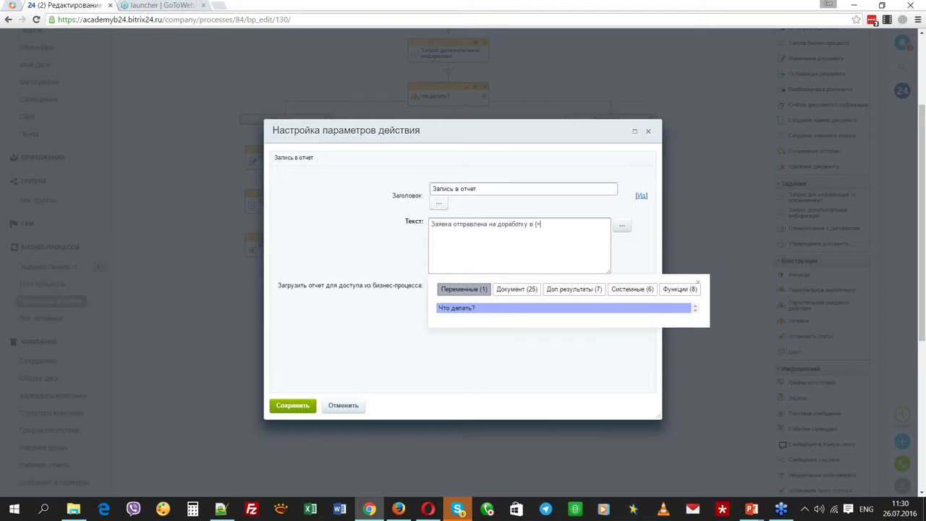
click(632, 289)
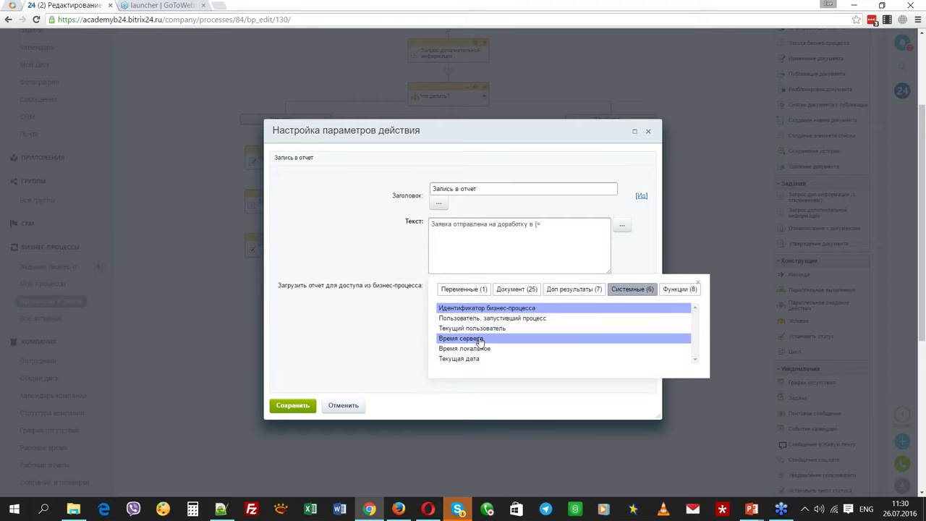
click(479, 338)
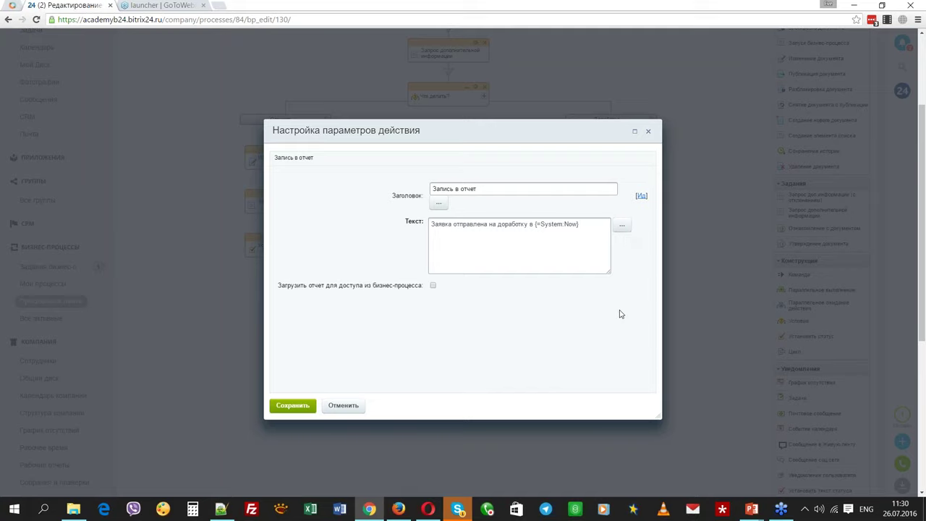
click(290, 409)
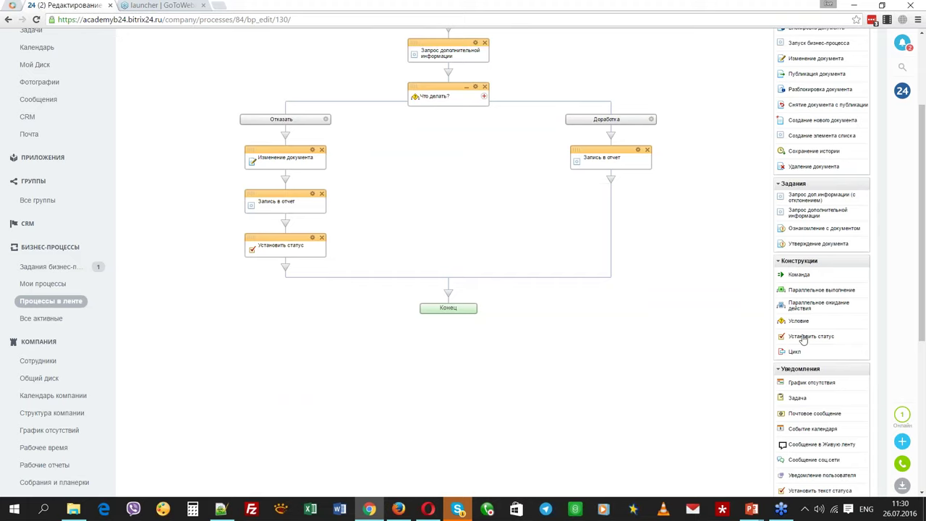
Add an "Установить статус" action below the report entry in the "Доработка" branch that moves the document to the status "Доработка"
drag(801, 342, 612, 187)
click(491, 225)
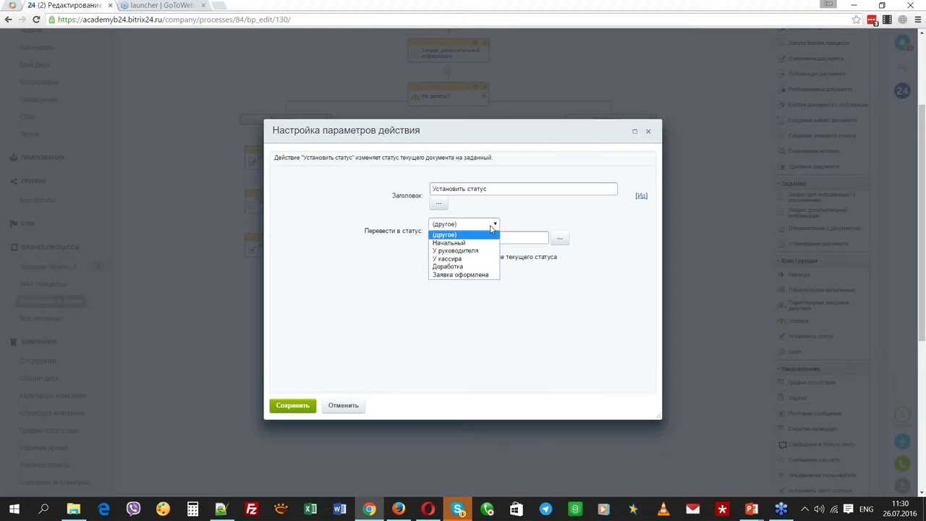
click(463, 266)
click(292, 405)
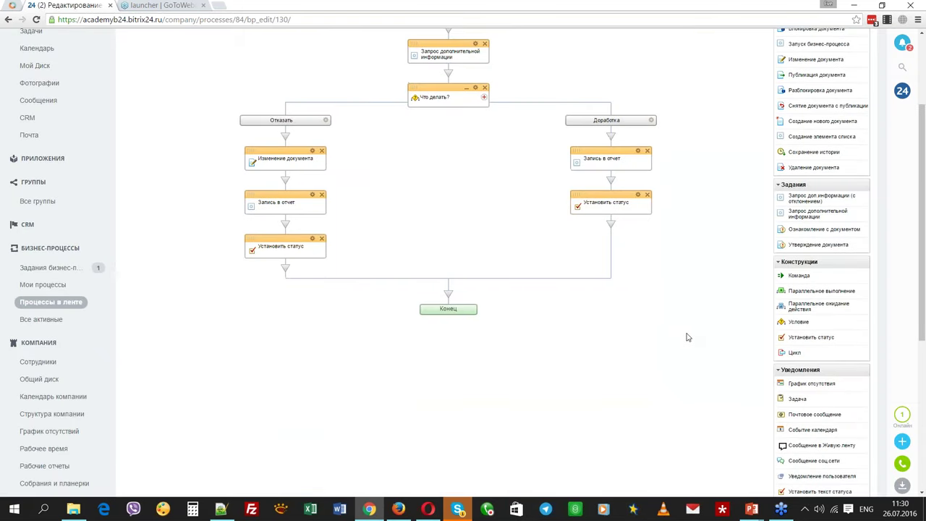
Add a third branch to the "Что делать?" condition, titled "Согласовать" and applying when "Что делать?" equals "согласовать"
scroll(687, 337, up, 3)
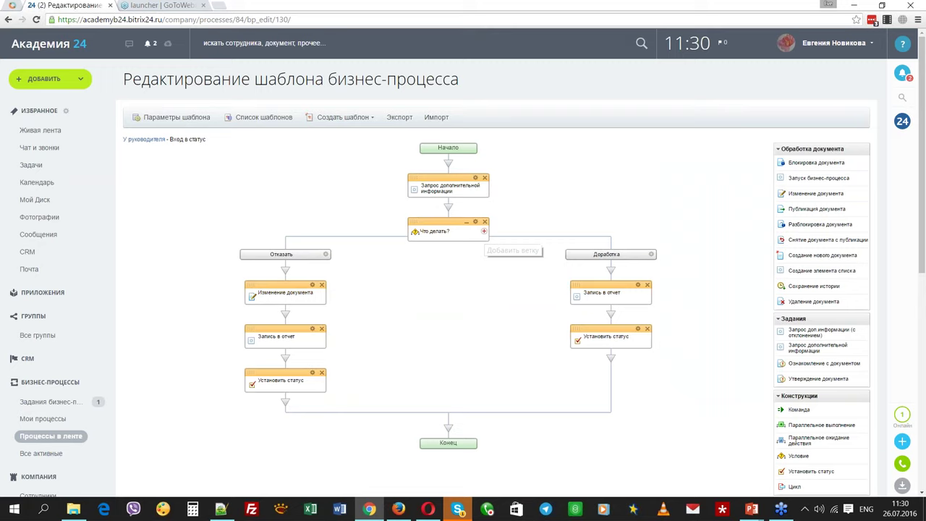
click(484, 231)
click(488, 259)
key(BackSpace)
text(Cjukfcjd)
key(BackSpace)
key(BackSpace)
key(BackSpace)
key(BackSpace)
key(BackSpace)
key(BackSpace)
key(BackSpace)
key(BackSpace)
key(alt+shift)
text(Согласовать)
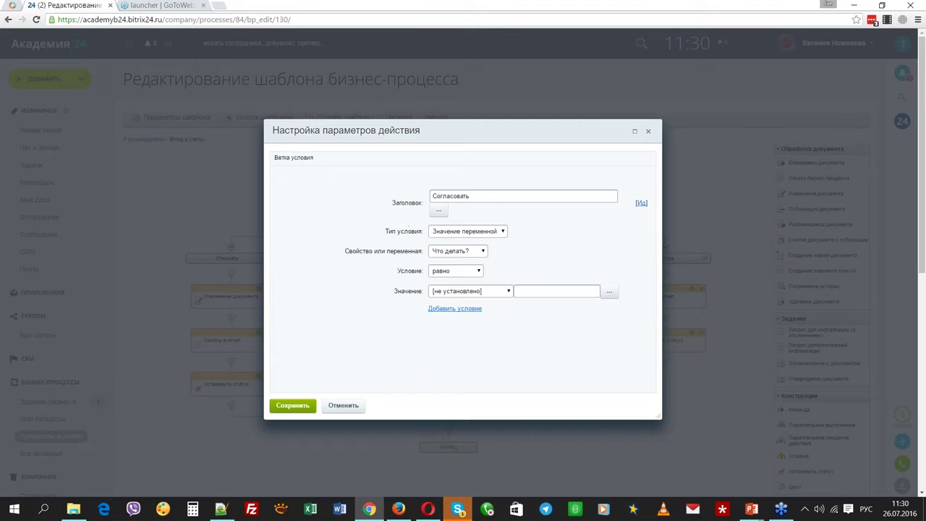
click(494, 292)
click(485, 325)
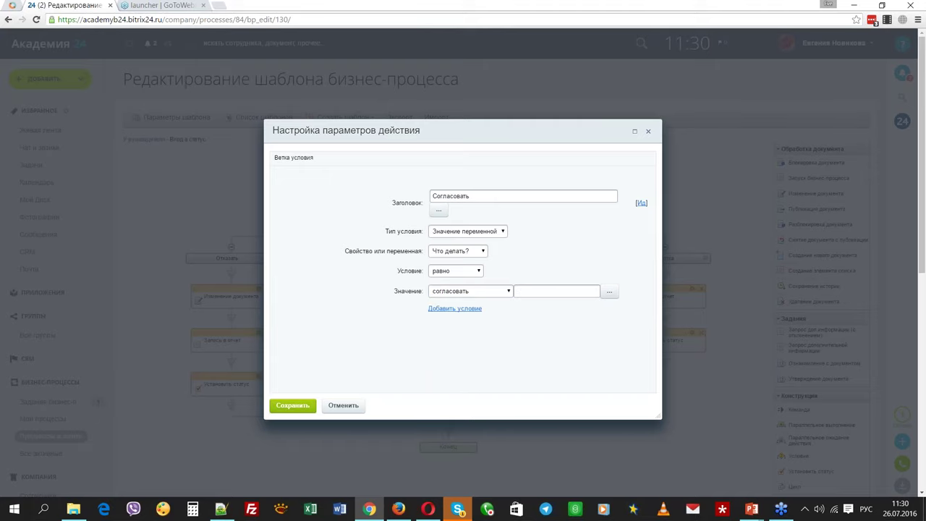
click(292, 405)
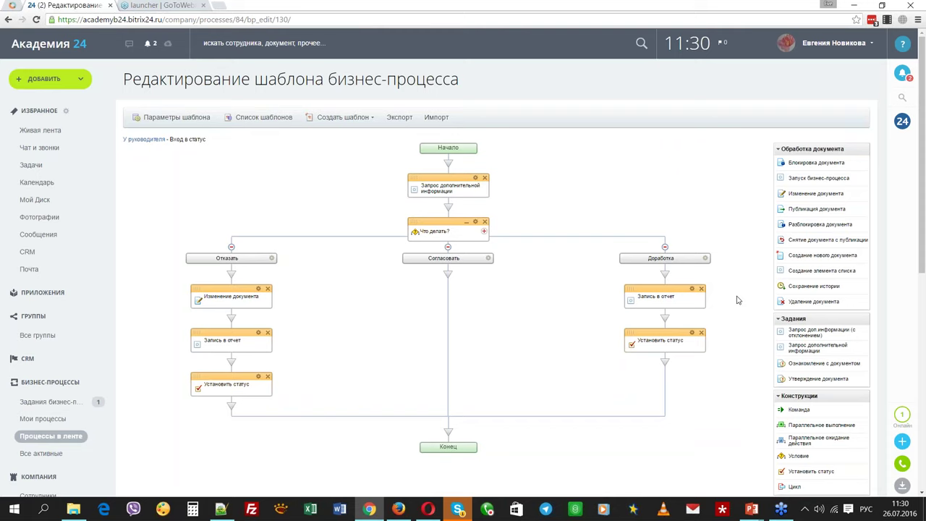
Copy the "Доработка" branch's report entry into the "Согласовать" branch and change its text to "Заявка согласована в {=System:Now}"
scroll(737, 299, down, 2)
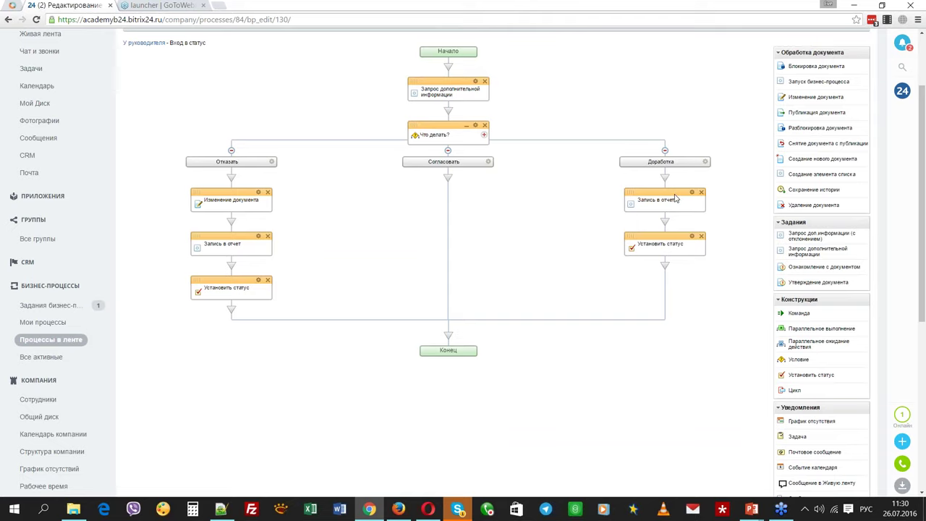
drag(675, 198, 457, 198)
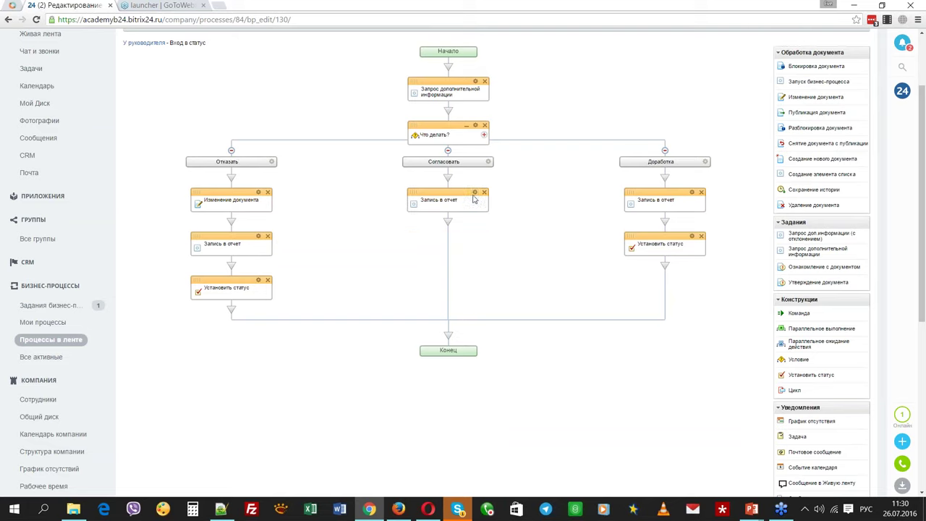
click(475, 192)
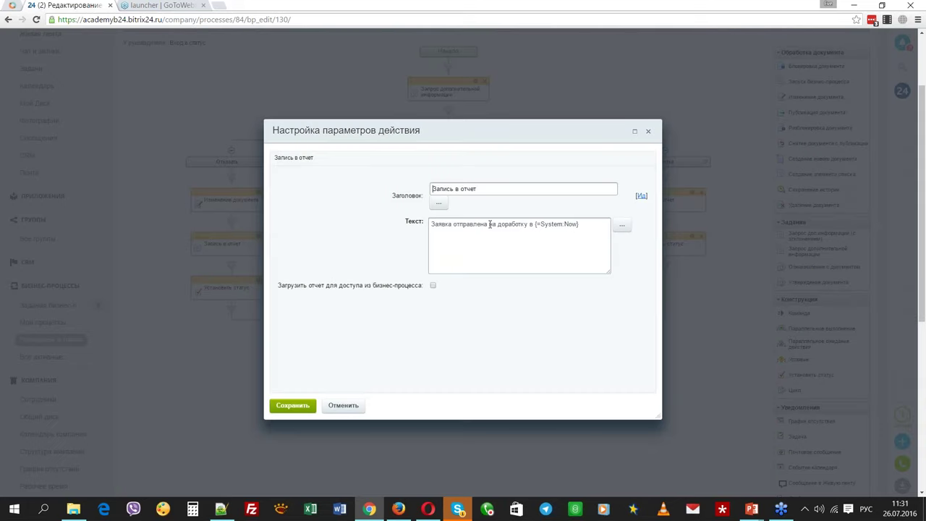
double_click(470, 224)
text(согласова)
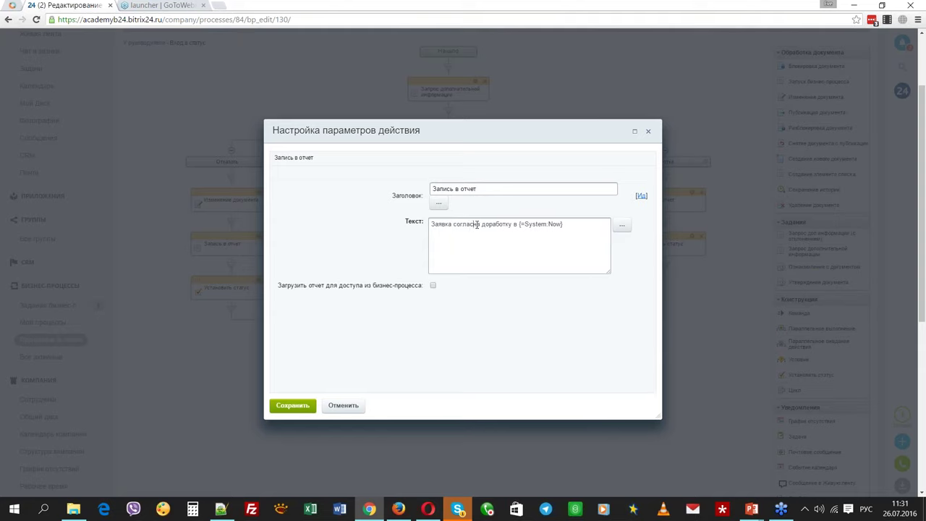
key(Delete)
key(Delete)
key(Delete)
key(Delete)
key(Delete)
key(Delete)
key(Delete)
key(Delete)
key(Delete)
key(Delete)
key(Delete)
key(Delete)
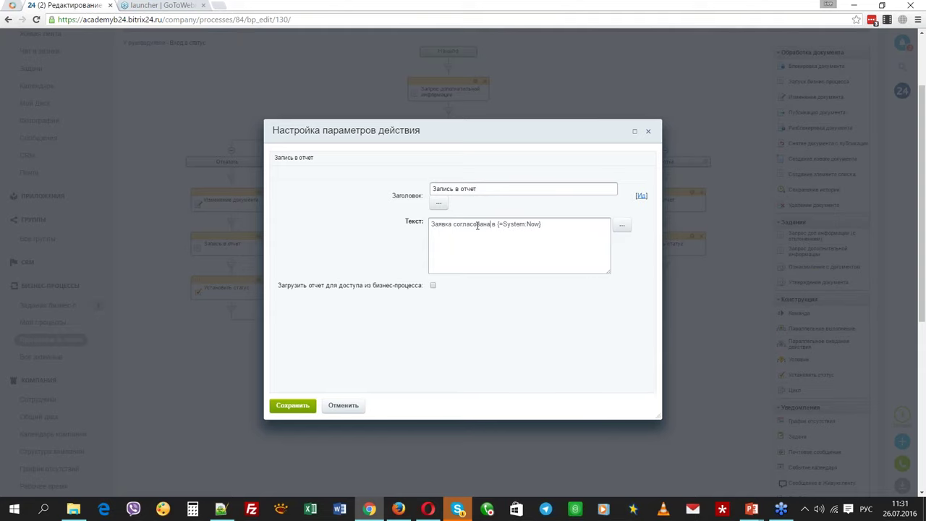
click(304, 408)
Copy the "Доработка" branch's "Установить статус" action into the "Согласовать" branch and set its target status to "У кассира"
drag(687, 253, 475, 244)
double_click(474, 246)
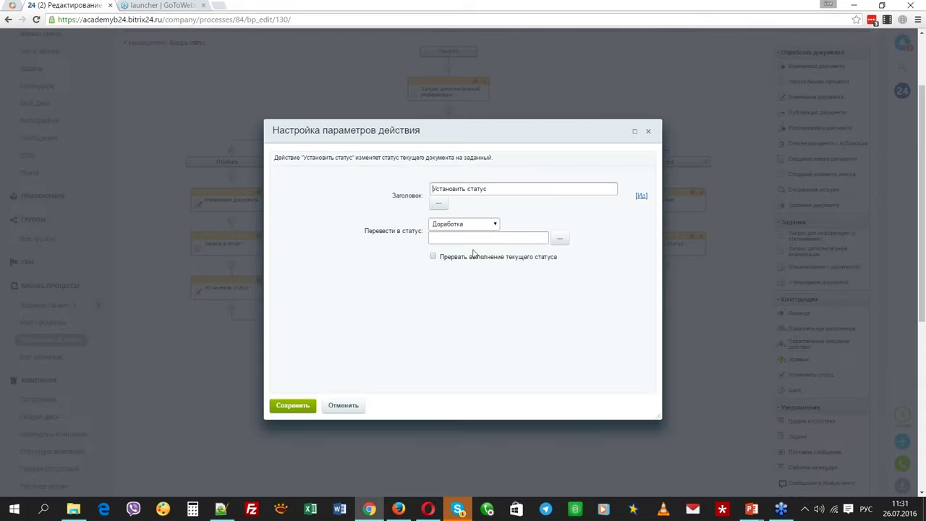
click(466, 224)
click(449, 258)
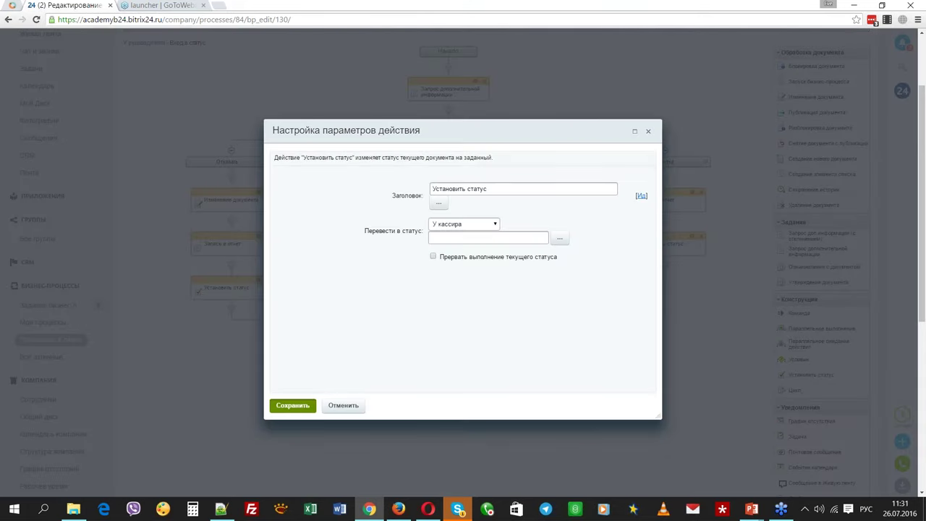
click(292, 405)
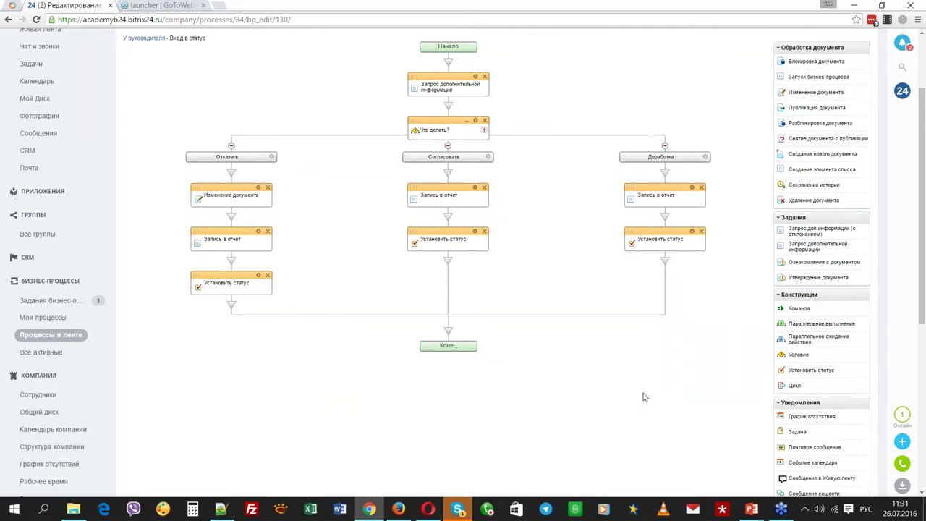
Return to the status overview and add an entry handler ("Обработчик входа в данный статус") to the "У кассира" status
scroll(644, 397, down, 10)
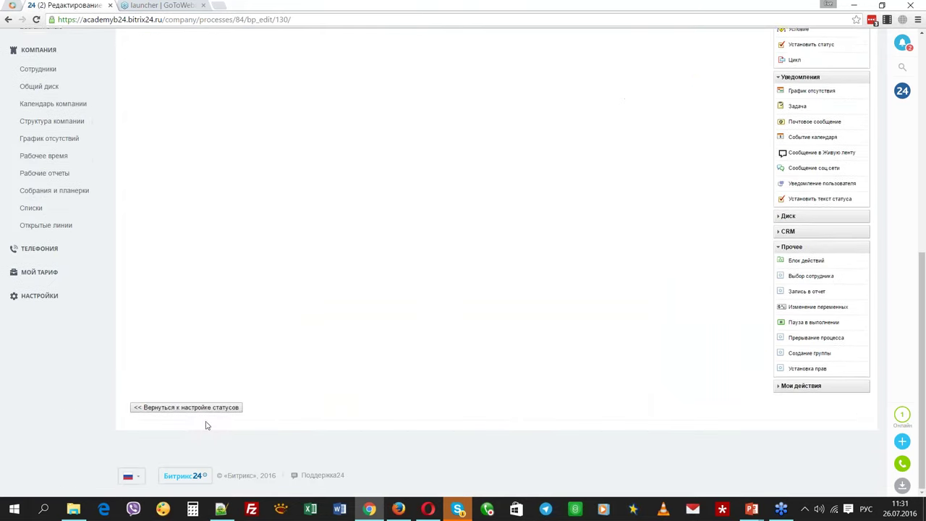
scroll(288, 359, up, 10)
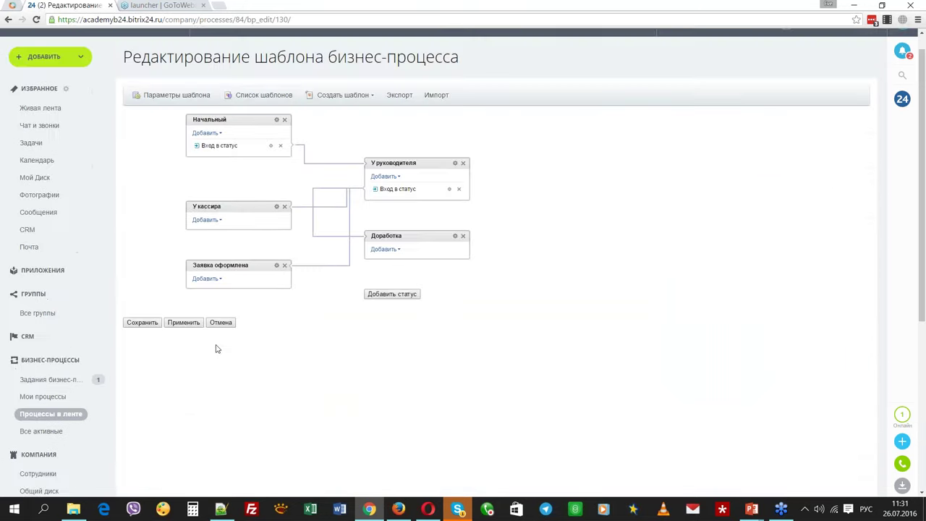
key(F5)
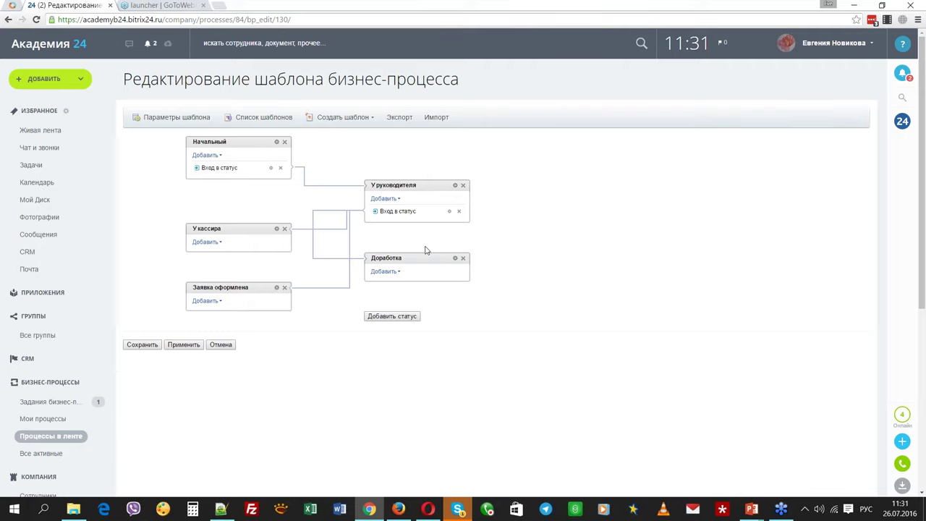
click(205, 242)
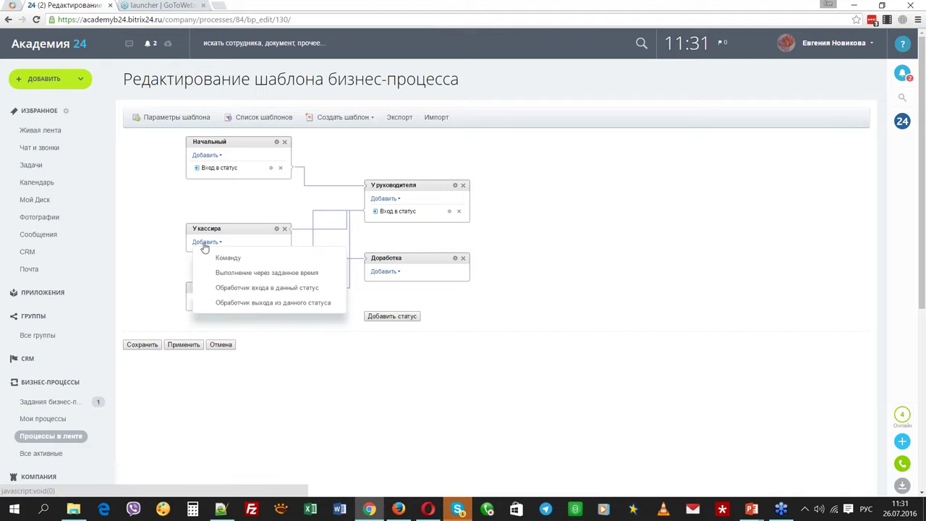
click(226, 290)
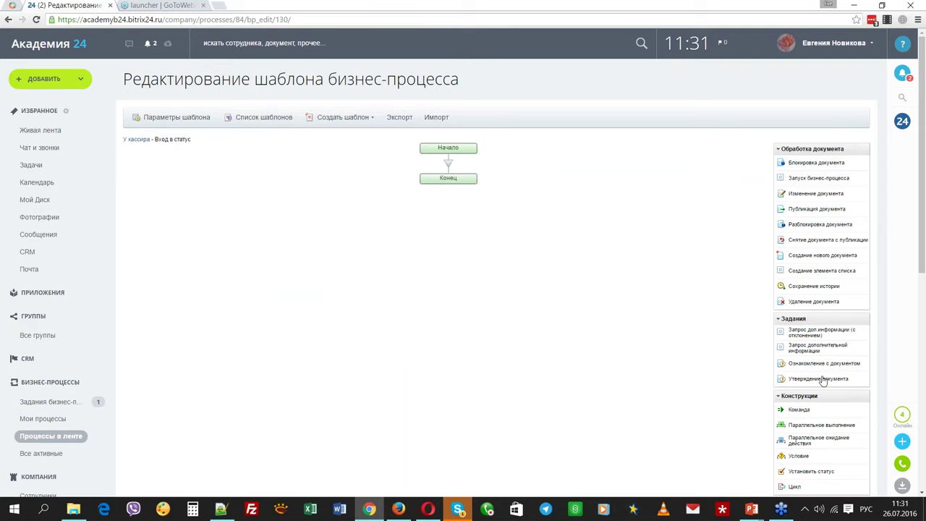
Add an "Утверждение документа" action between the start and end of the "У кассира" entry handler
drag(823, 381, 449, 164)
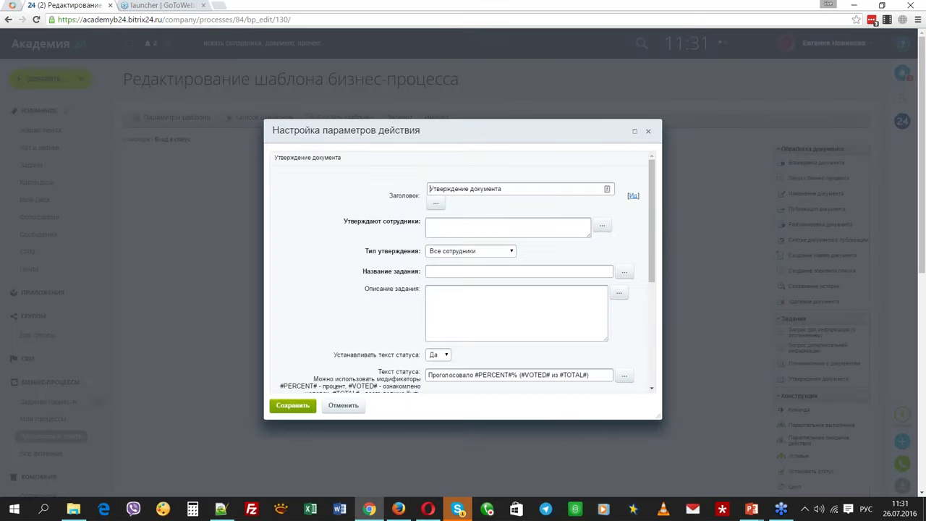
click(601, 227)
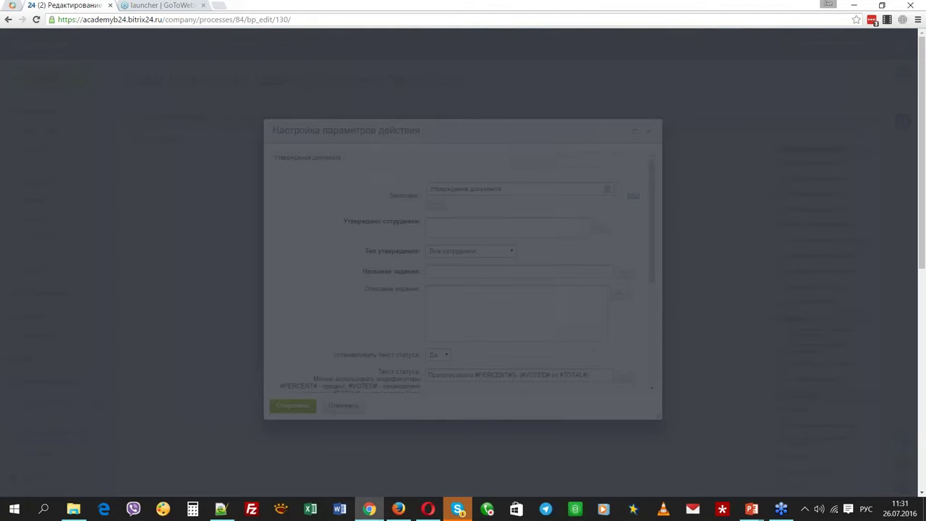
click(570, 150)
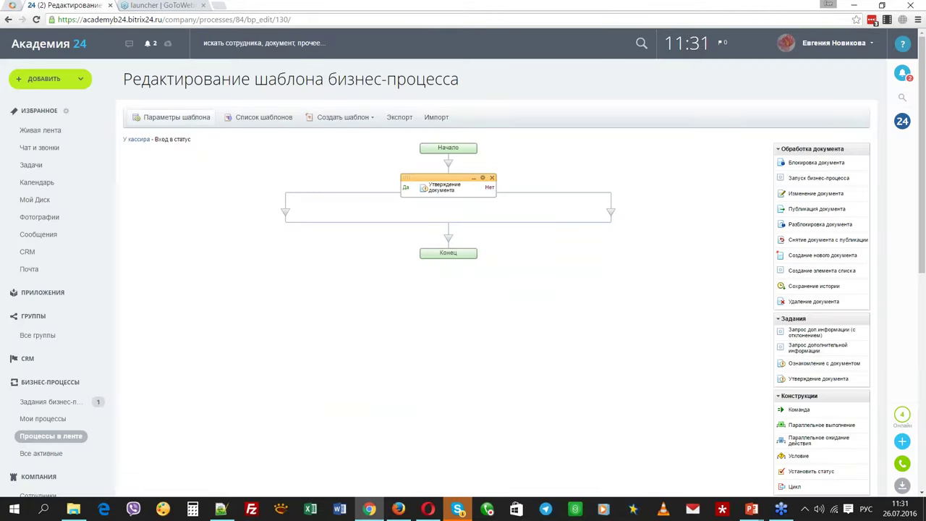
Start a new constant in the template parameters with the identifier "cashier" and the name "Кассир"
click(188, 117)
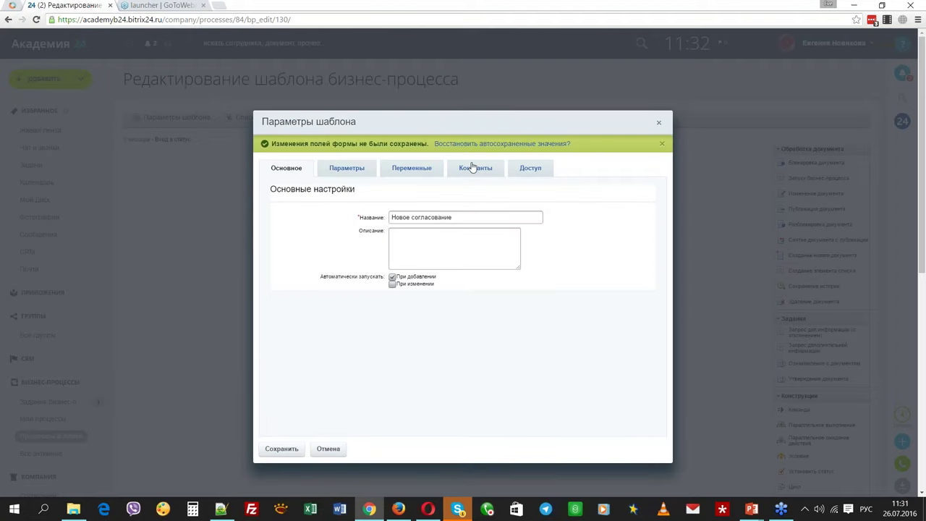
click(473, 167)
click(323, 233)
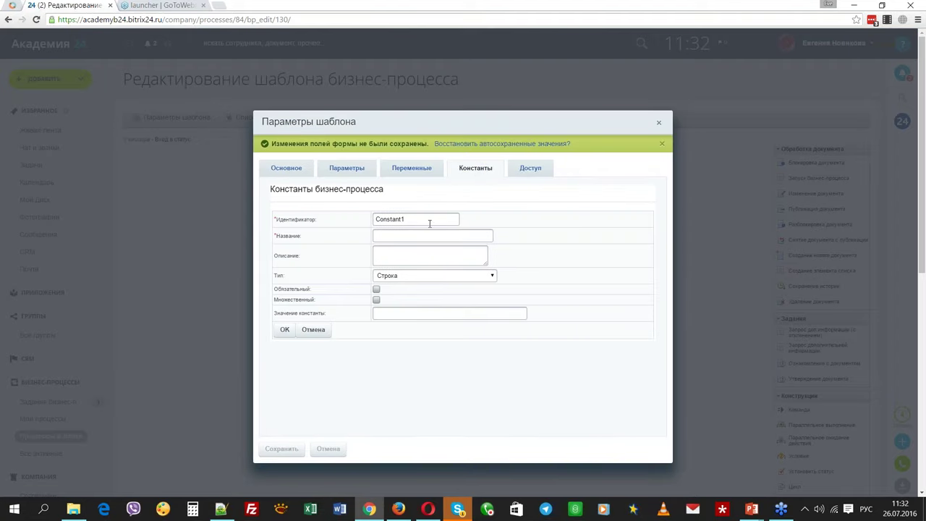
drag(426, 218, 356, 227)
key(alt+shift)
text(chash)
key(BackSpace)
key(BackSpace)
key(BackSpace)
key(BackSpace)
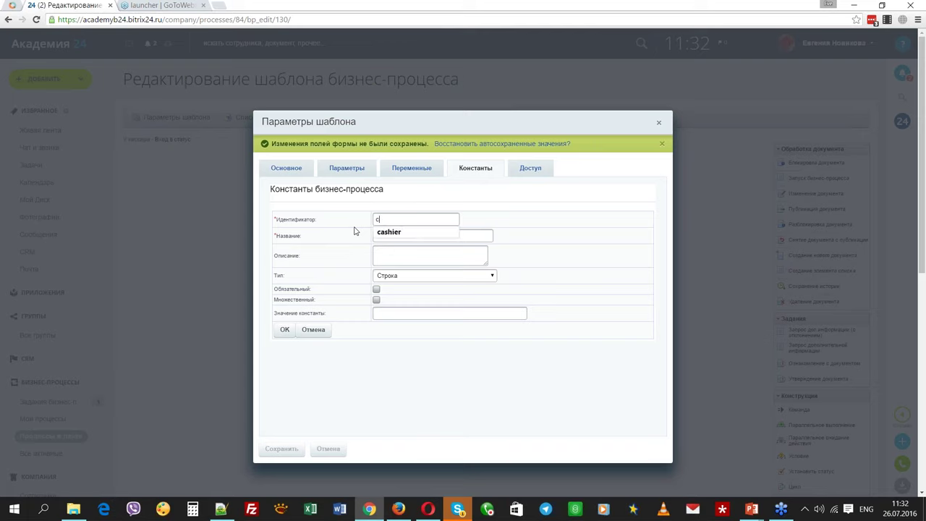
key(Down)
key(Return)
key(Tab)
key(alt+shift)
text(Кассир)
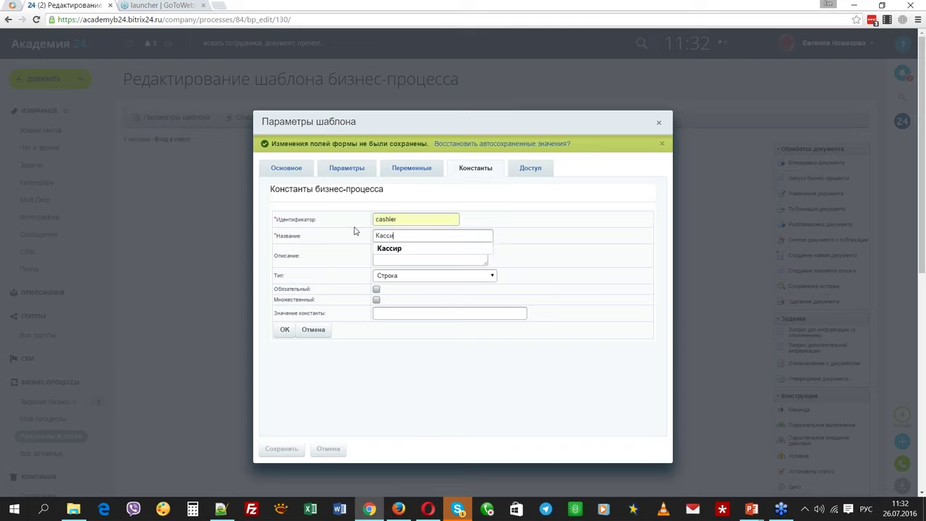
click(400, 250)
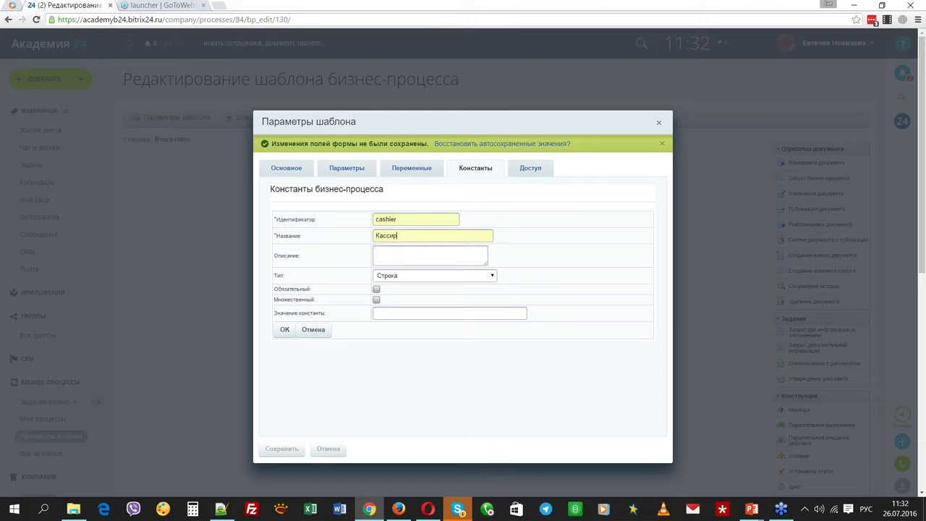
Set the constant's type to "Привязка к сотруднику" with an employee as its value, and save the template parameters
click(447, 278)
key(Down)
key(Down)
key(Down)
key(Down)
key(Down)
key(Down)
key(Down)
key(Down)
key(Down)
key(Down)
key(Down)
key(Down)
key(Down)
key(Down)
key(Down)
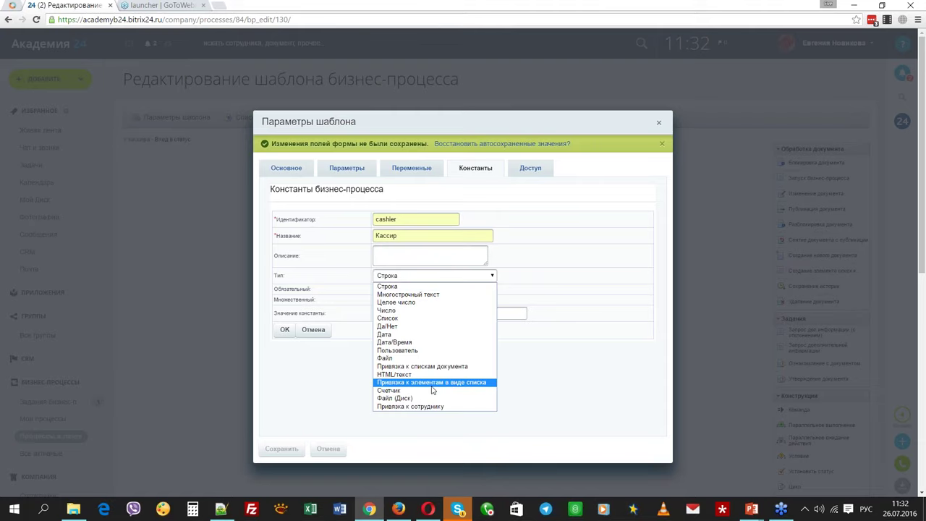
key(Return)
click(424, 313)
click(529, 354)
click(284, 329)
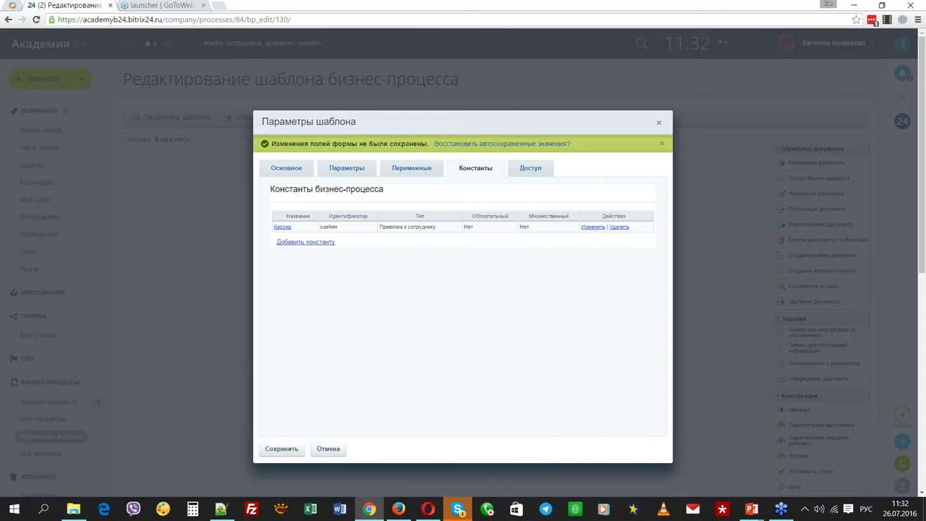
click(284, 448)
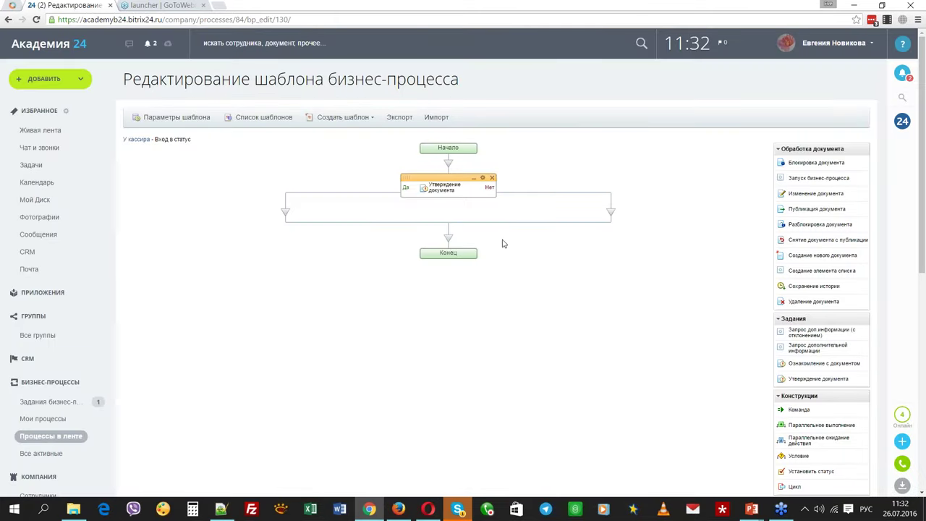
Assign the "Кассир" constant, {=Constant:cashier}, as the approving employee of the "Утверждение документа" action
click(482, 177)
click(600, 226)
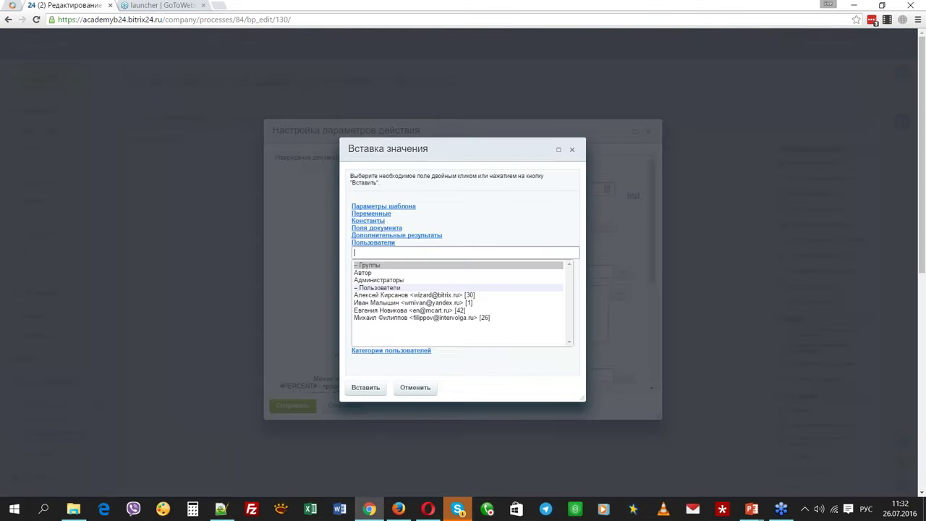
click(370, 221)
click(367, 232)
double_click(367, 231)
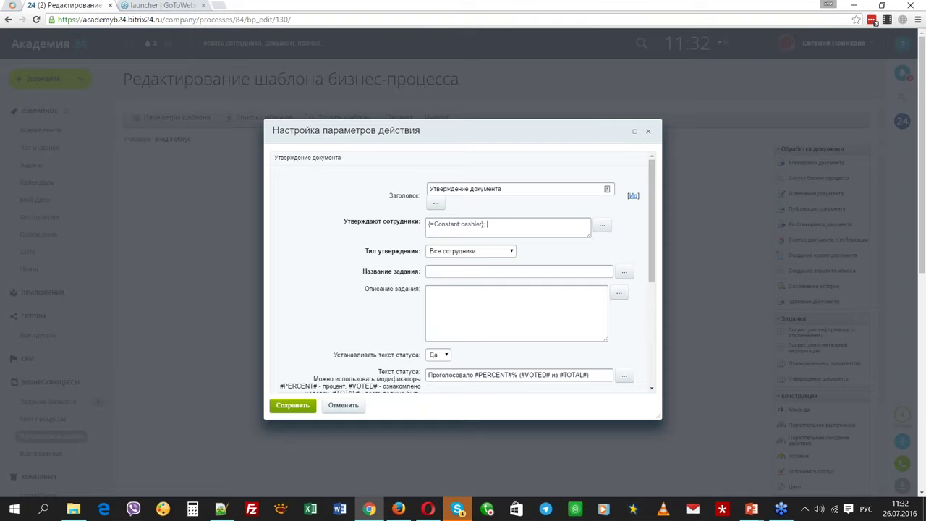
Name the approval task "Утвердите выдачу" and set its description to "{=Document:NAME}, сумма {=Document:PROPERTY_SUMMA}"
click(571, 272)
text(Утвердите выдачу)
click(618, 292)
scroll(421, 310, down, 4)
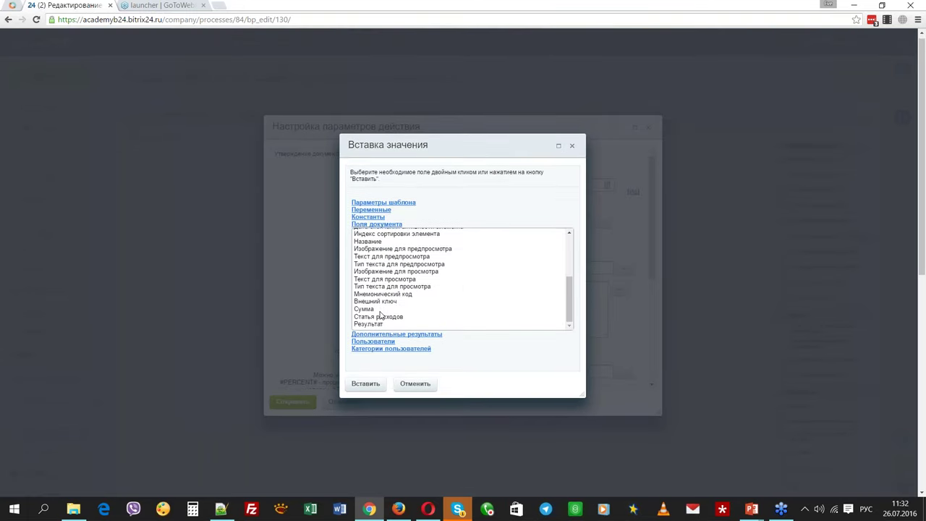
scroll(381, 201, down, 1)
click(381, 198)
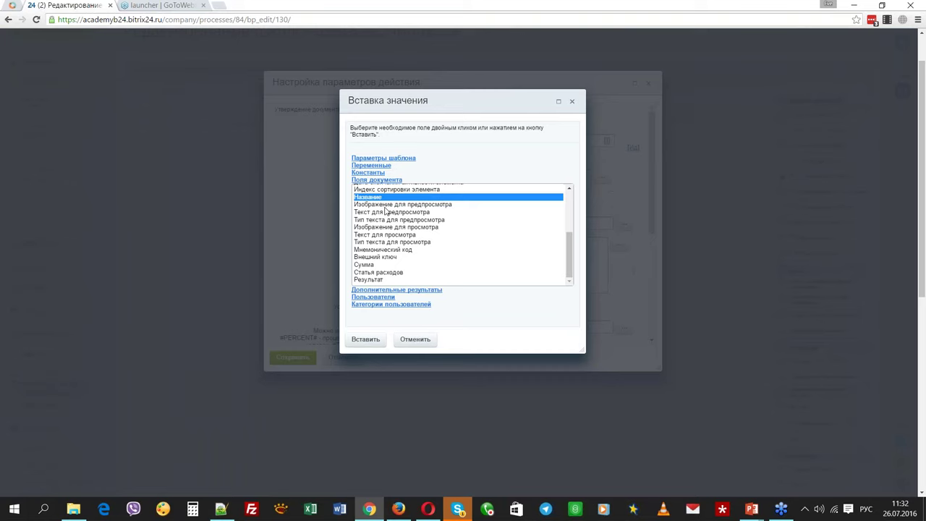
double_click(389, 198)
text(, сумма)
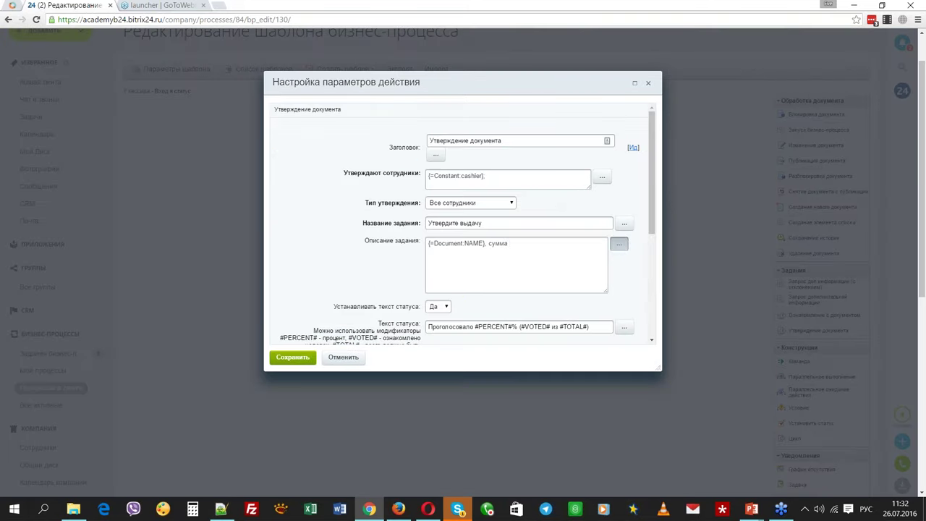
click(619, 245)
scroll(414, 244, down, 4)
double_click(381, 316)
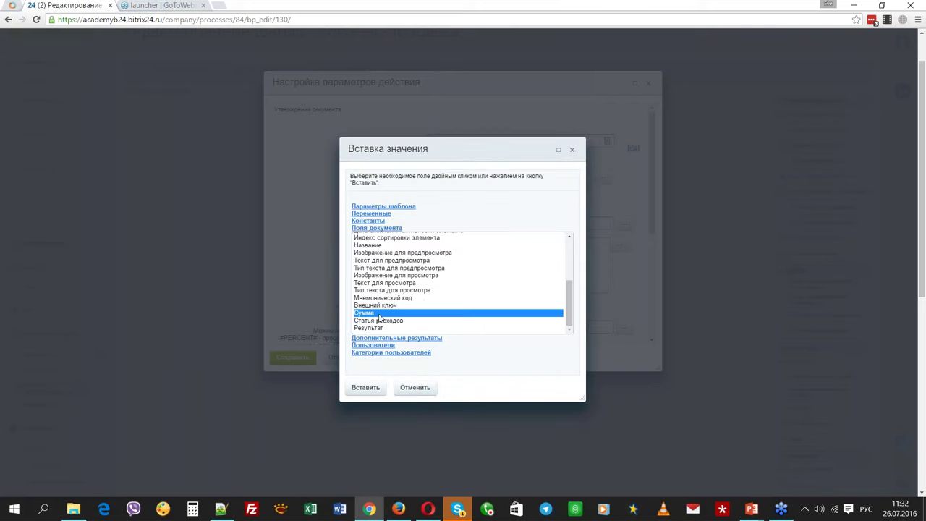
Set the approval action's status text and comment field options to "Нет" and its confirmation button text to "Утвердить", saving the action
scroll(382, 271, down, 3)
click(438, 210)
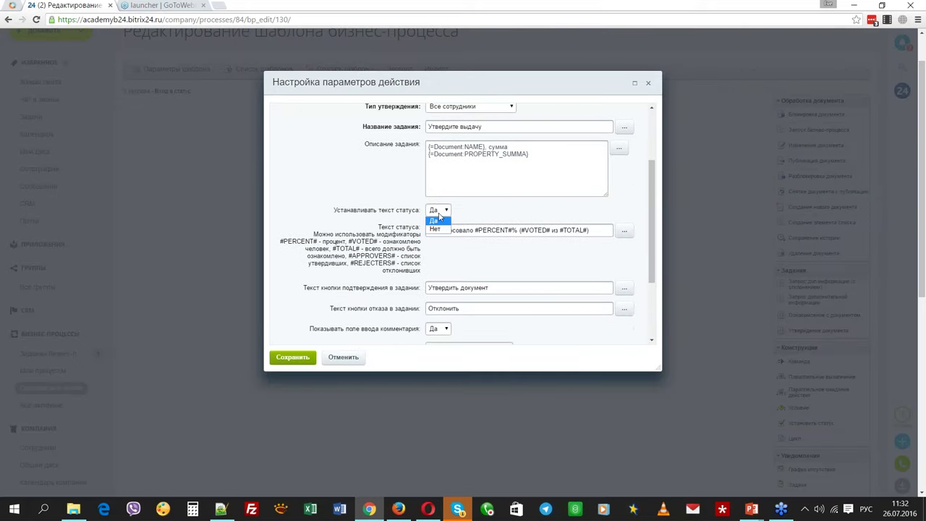
click(435, 230)
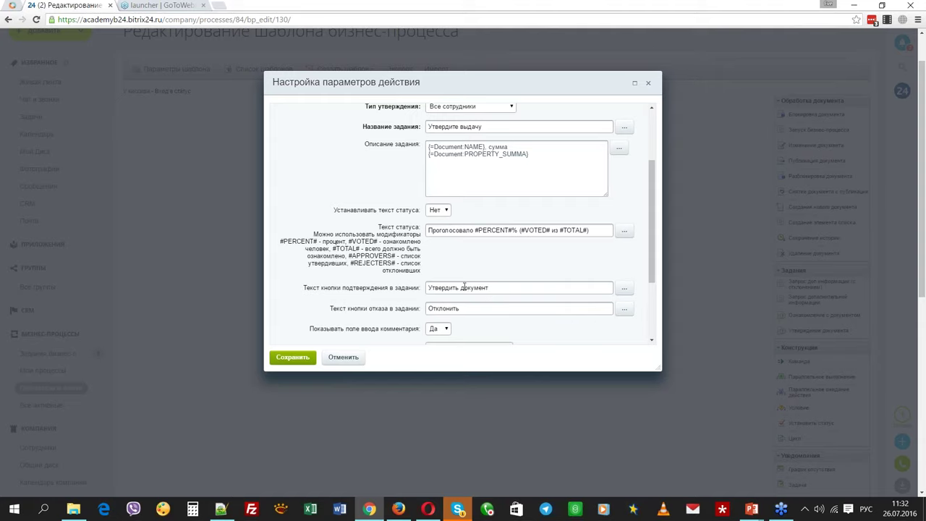
drag(459, 287, 494, 288)
key(BackSpace)
scroll(492, 287, down, 1)
click(438, 232)
click(434, 250)
scroll(331, 262, down, 1)
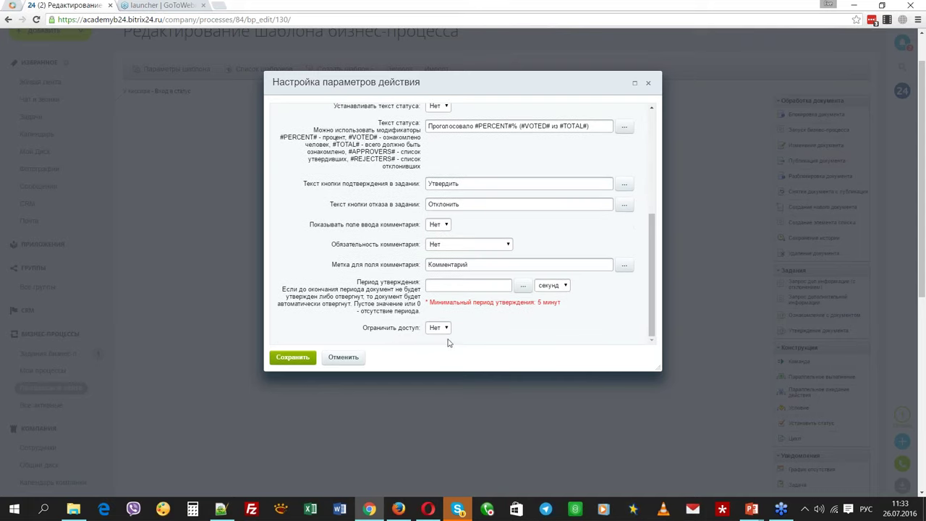
click(291, 357)
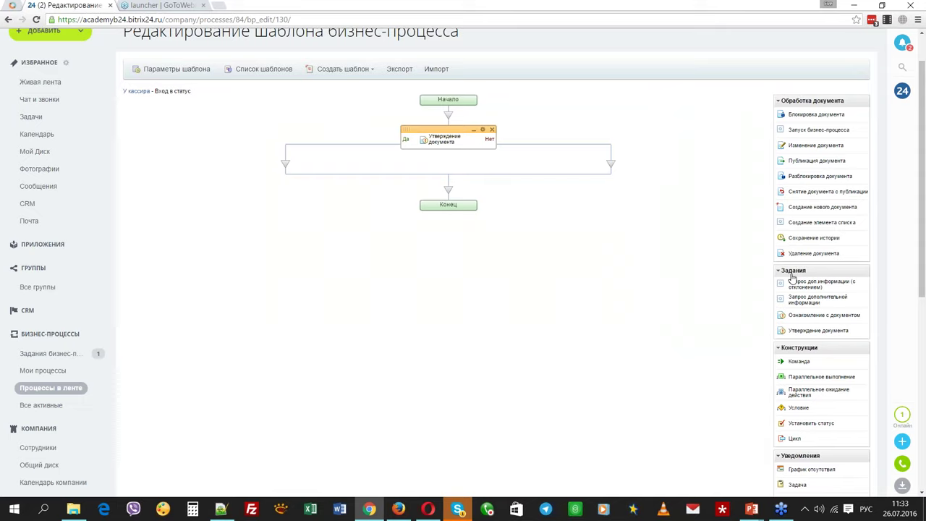
Add a "Запись в отчет" action to the approval's "Нет" branch with the text "Заявка отправлена на доработку в {=System:Now}"
scroll(764, 348, down, 2)
scroll(805, 387, down, 2)
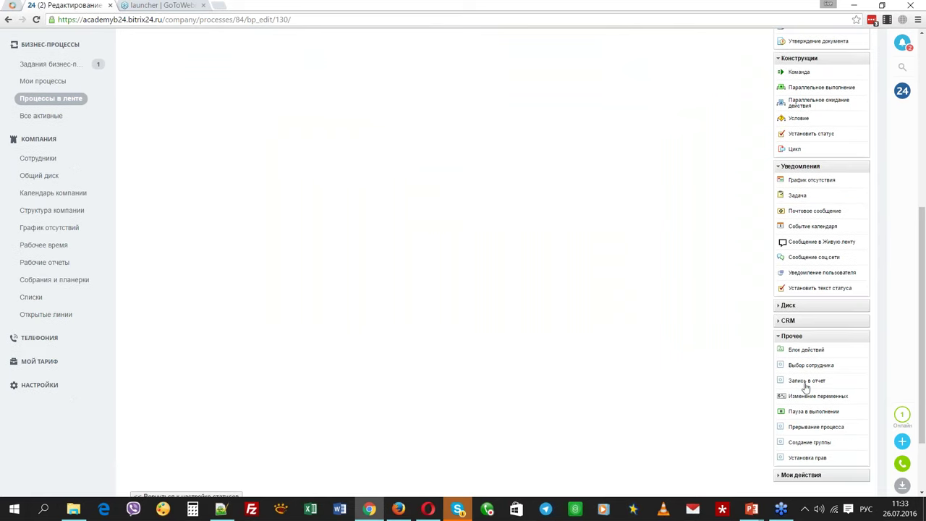
drag(805, 387, 611, 136)
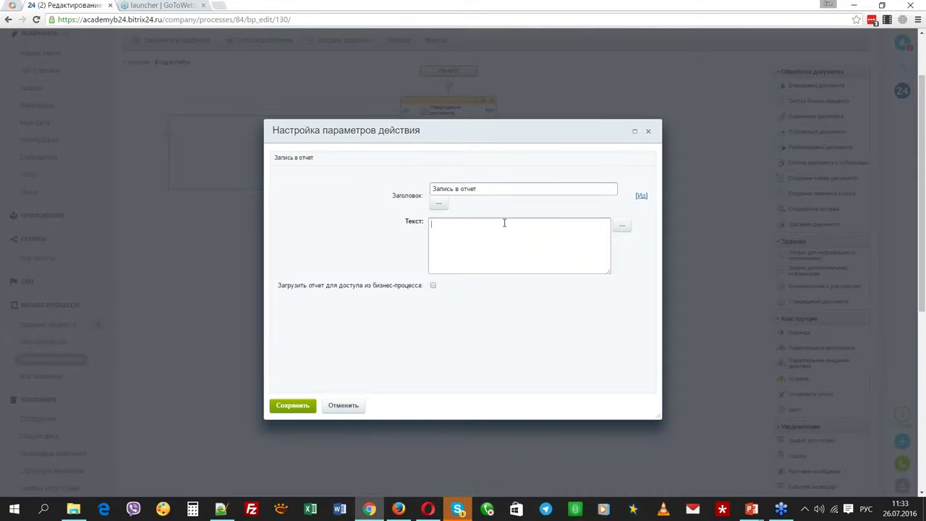
click(504, 223)
text(Заявка отправена на доработку в)
text(л)
key(alt+shift)
text(=)
click(685, 288)
click(463, 342)
click(292, 405)
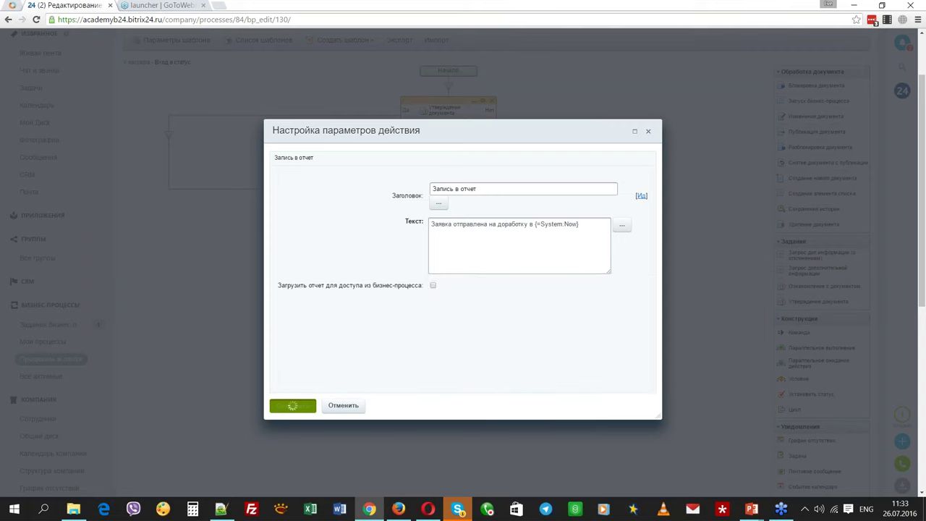
Add an "Установить статус" action below the "Нет" branch's report entry that moves the document to the status "Доработка"
drag(793, 400, 514, 193)
click(522, 193)
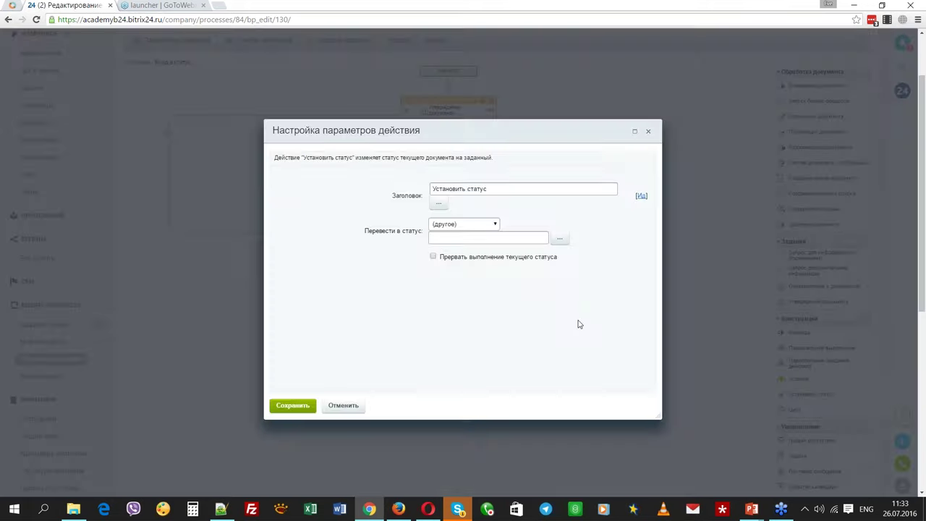
click(463, 225)
click(478, 265)
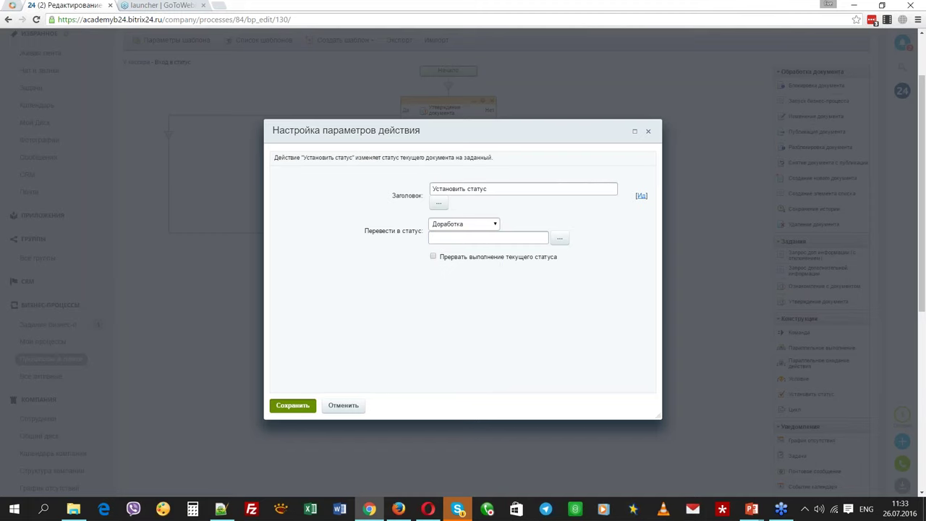
click(292, 406)
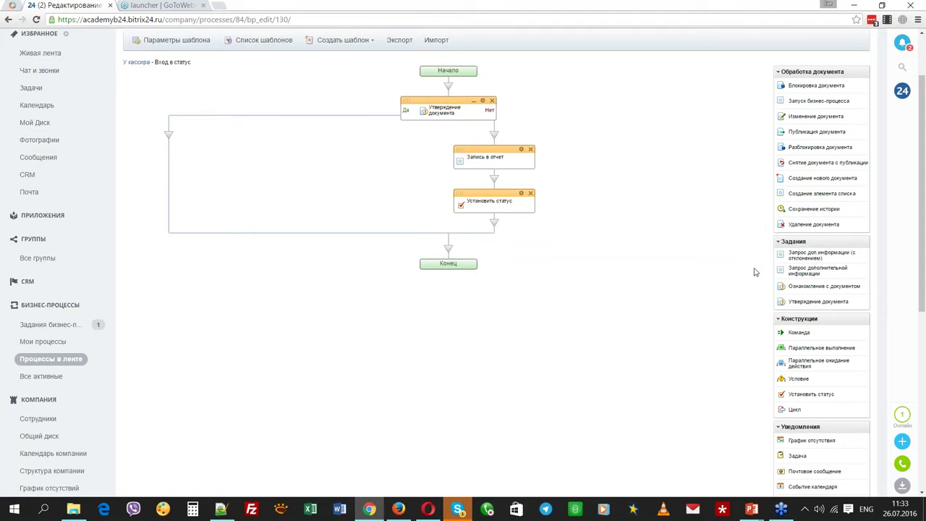
Add an "Ознакомление с документом" action to the approval's "Да" branch, addressed to the cashier constant {=Constant:cashier}
drag(799, 289, 170, 135)
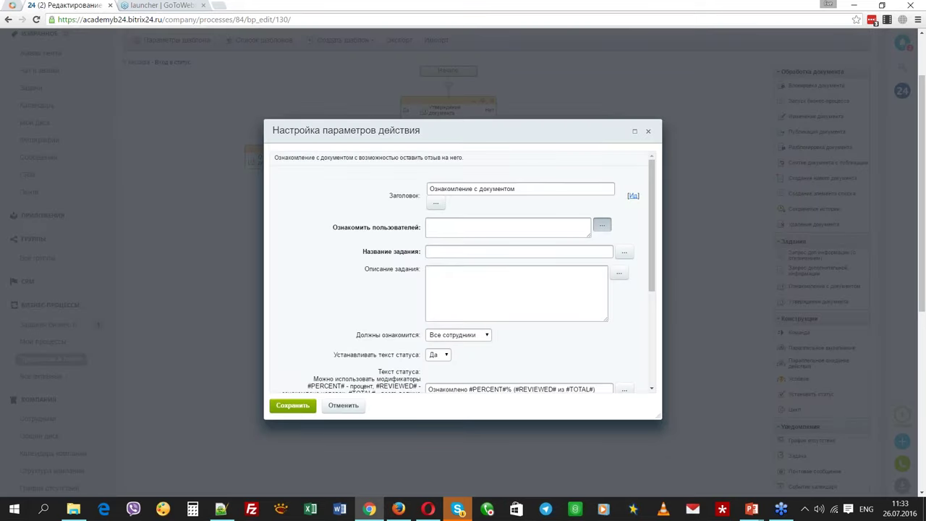
click(605, 228)
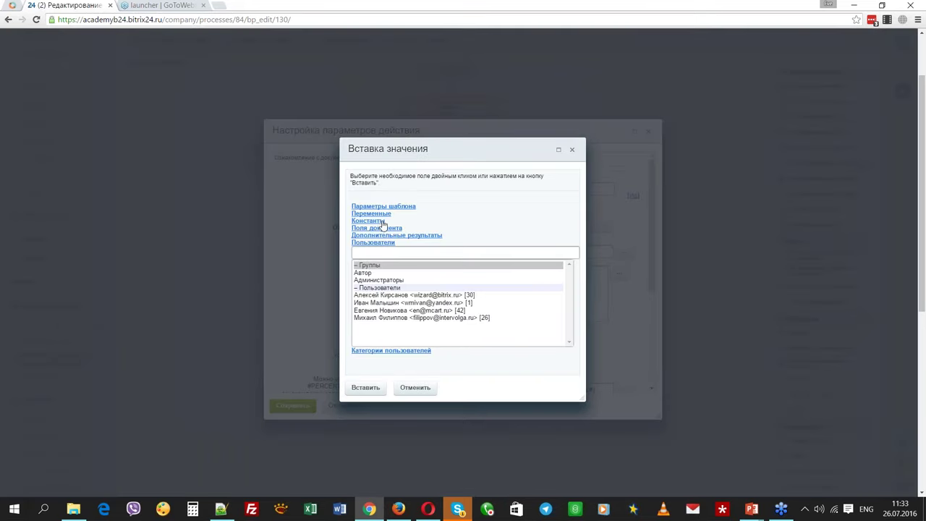
click(379, 221)
double_click(369, 232)
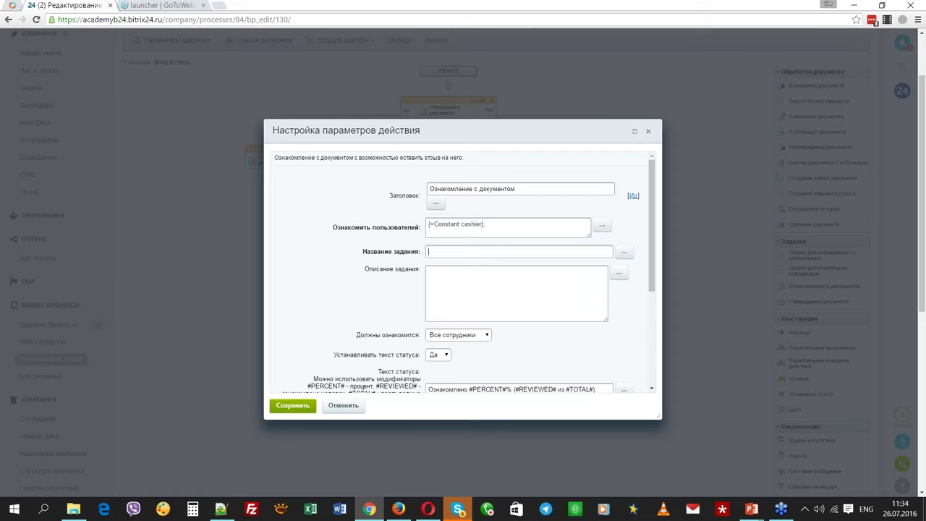
Name the task "Выдайте деньги" and describe it on two lines as "Сумма: {=Document:PROPERTY_SUMMA}" and "Сотрудник: {=Document:CREATED_BY}"
key(alt+shift)
text(Выдайте деньги)
click(564, 284)
text(Сумма:)
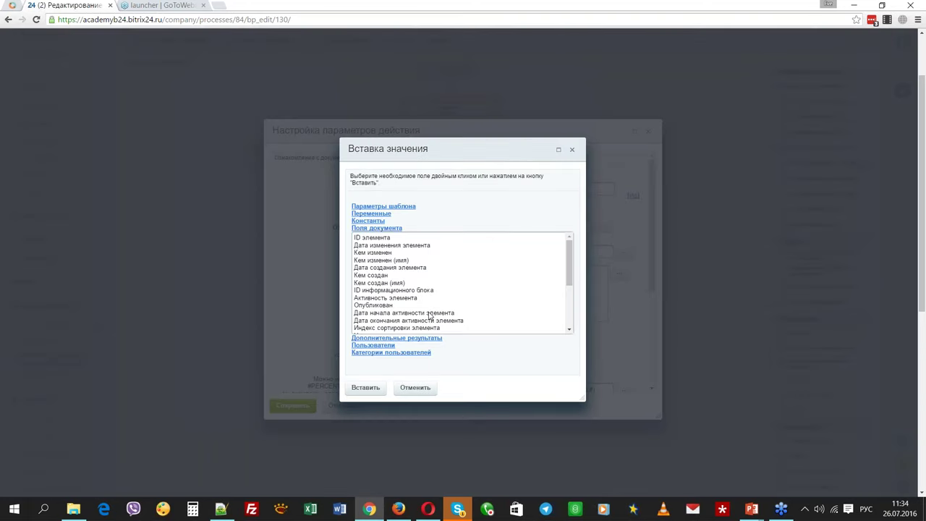
scroll(460, 282, down, 5)
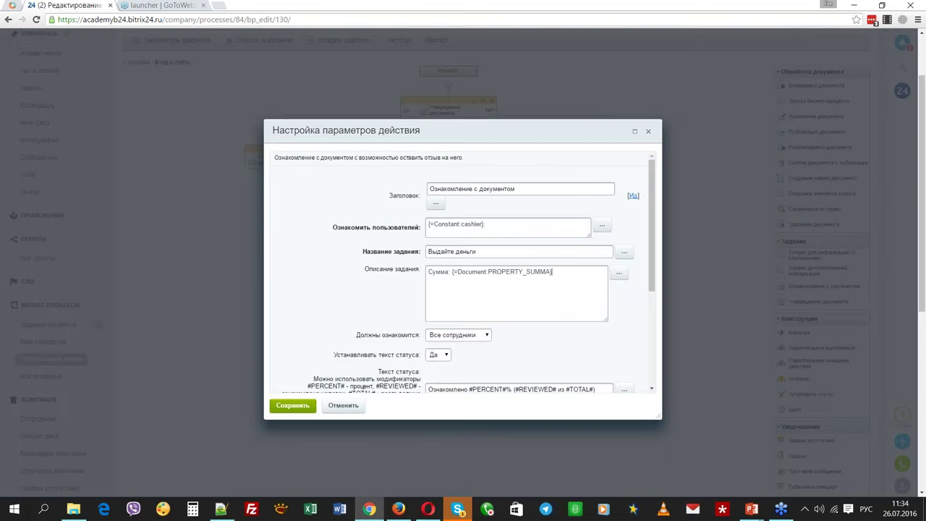
text(Сотрудник)
click(619, 274)
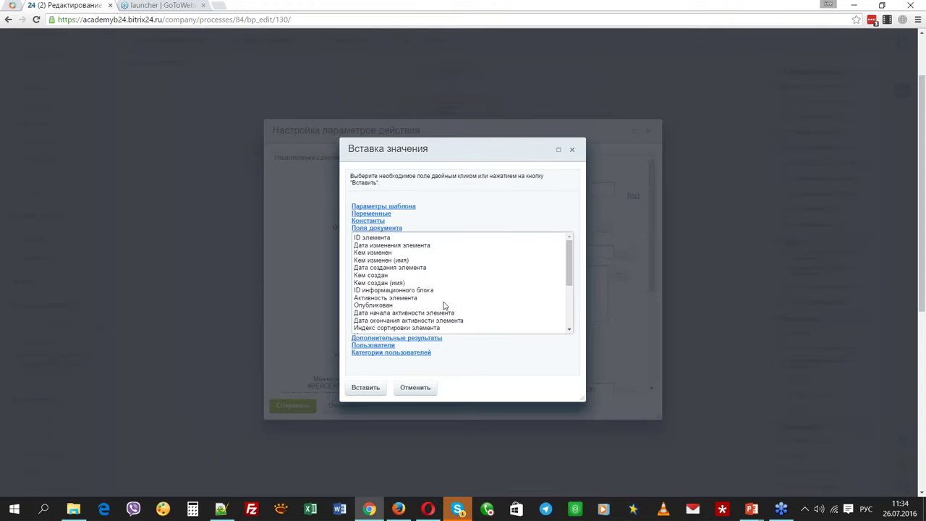
click(376, 228)
click(376, 228)
double_click(380, 276)
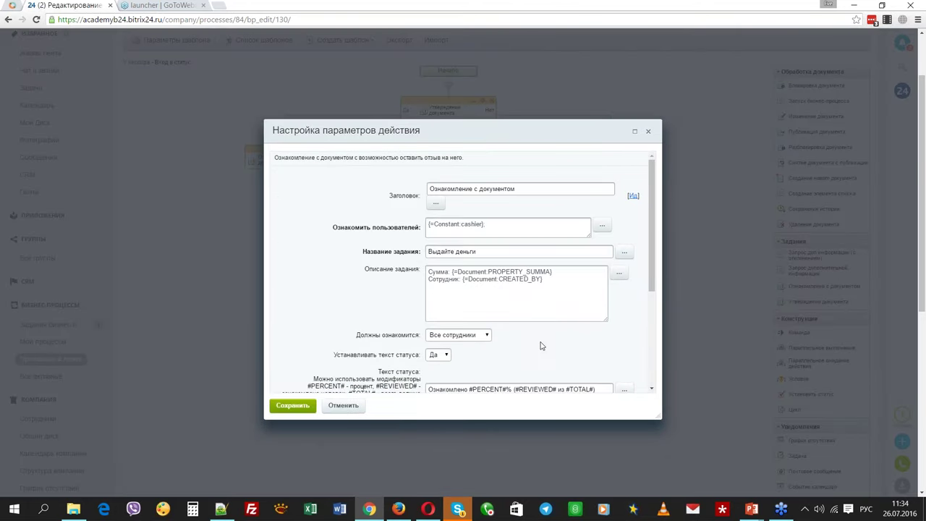
Set the acquaintance action's status text and comment field options to "Нет" and its button text to "Деньги выданы", saving the action
scroll(426, 316, down, 1)
scroll(427, 316, down, 1)
click(438, 259)
click(436, 276)
click(439, 349)
click(437, 368)
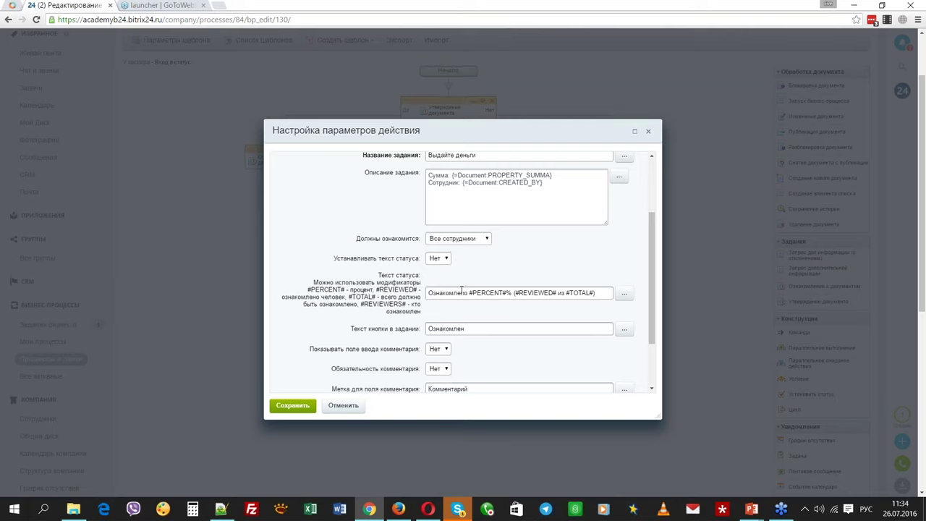
drag(464, 328, 419, 292)
text(Деньги выданы)
click(298, 406)
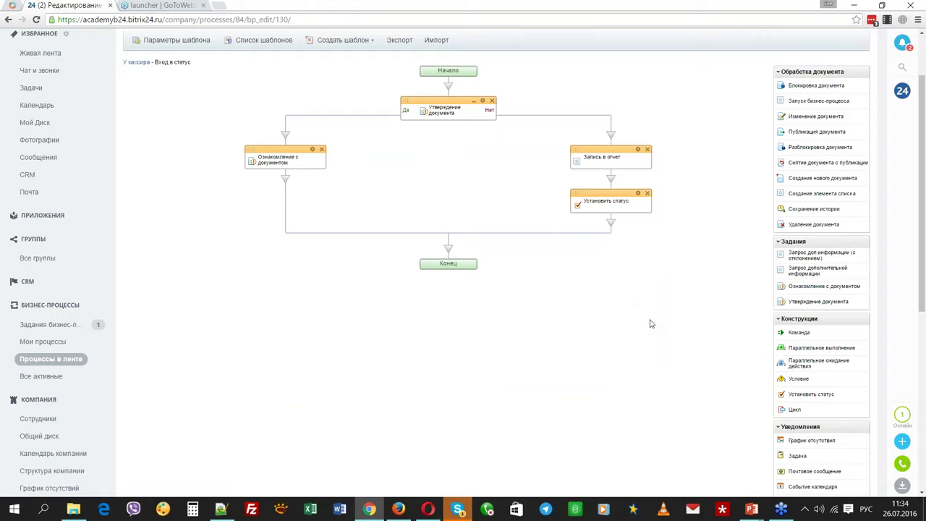
Add an "Изменение документа" action below the acquaintance action that sets the field "Результат" to "выдано", and save it
drag(797, 117, 287, 209)
double_click(287, 209)
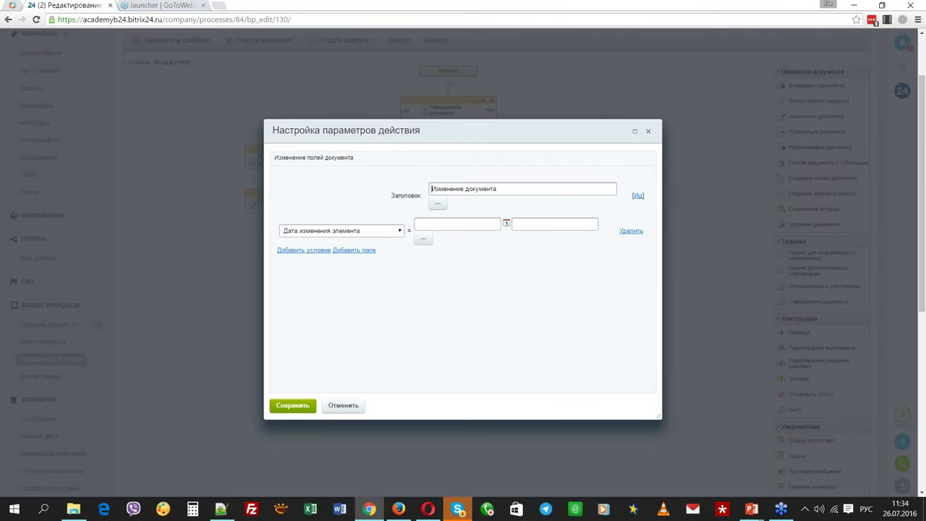
click(341, 231)
scroll(339, 391, down, 1)
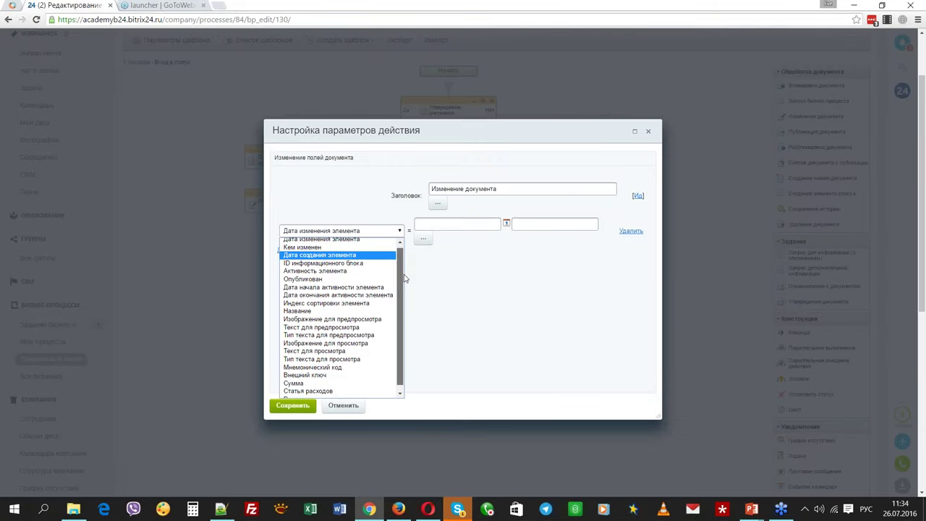
click(338, 395)
click(461, 225)
click(434, 250)
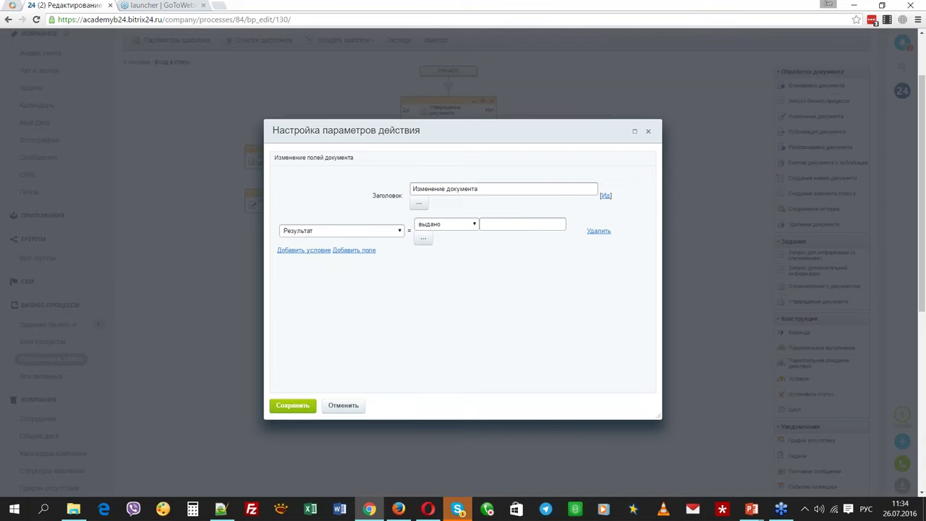
click(293, 405)
Copy the "Нет" branch's "Запись в отчет" action to the end of the "Да" branch and change its text to "Деньги выданы в {=System:Now}"
drag(602, 151, 285, 226)
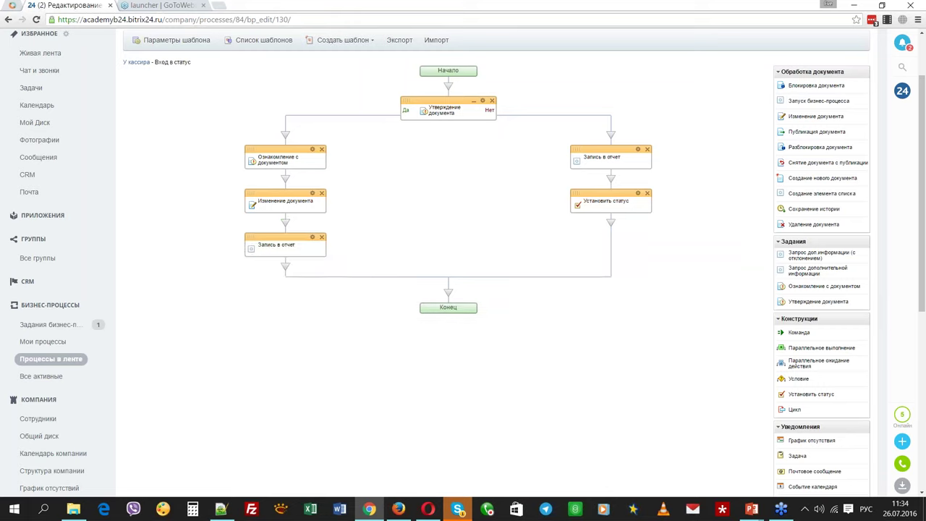
click(312, 236)
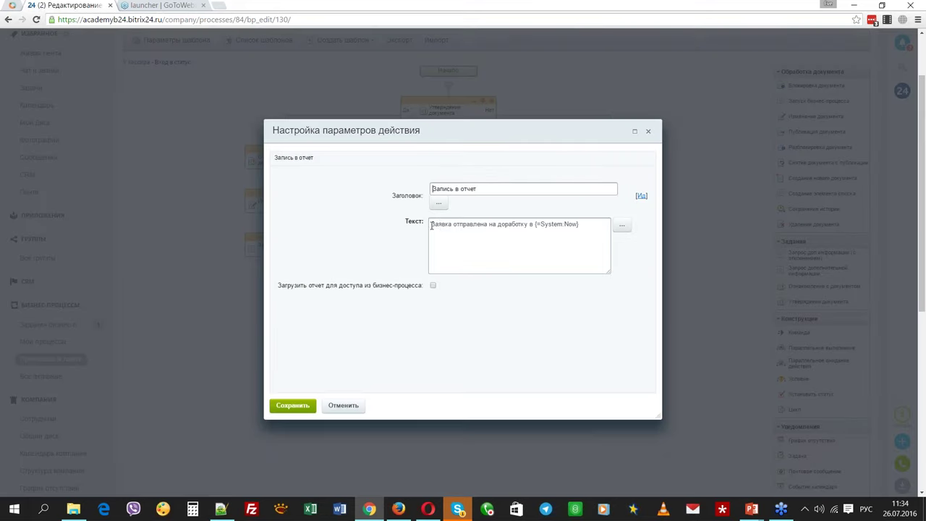
drag(431, 224, 527, 225)
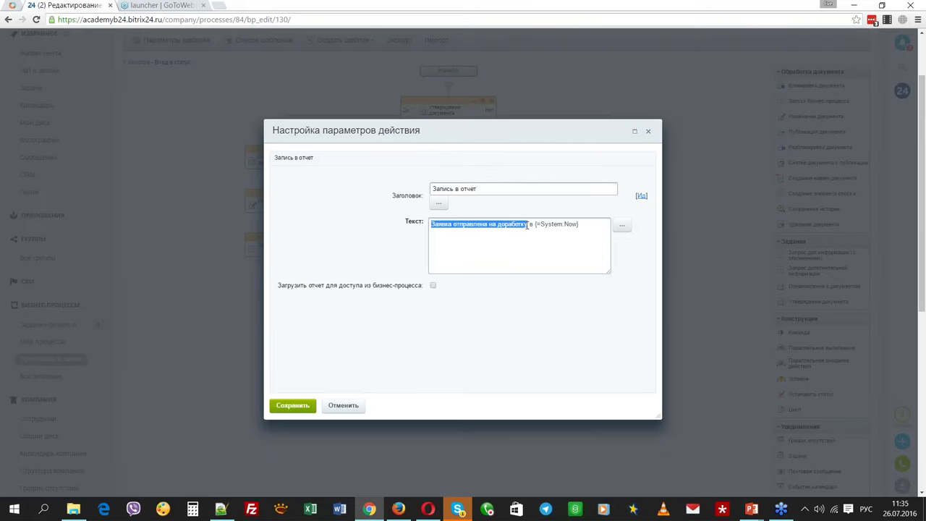
text(Деньги вдан)
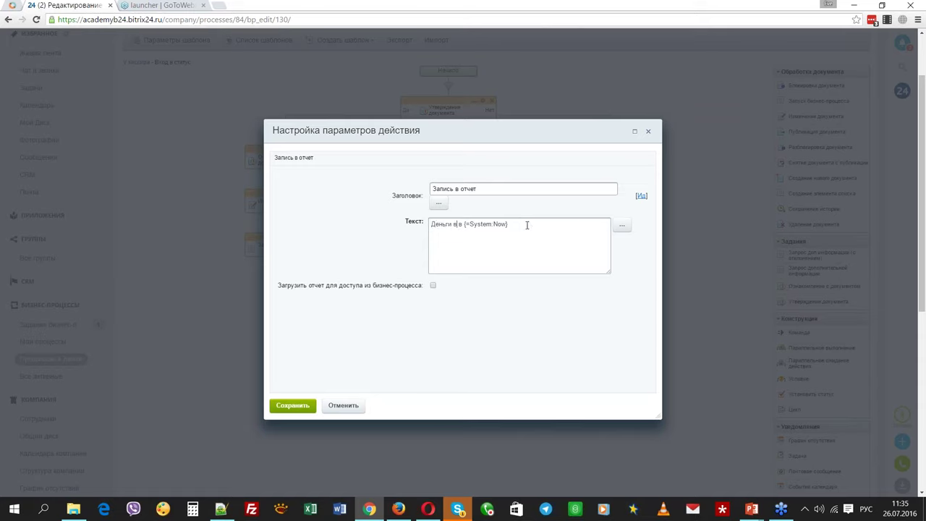
key(BackSpace)
key(BackSpace)
key(BackSpace)
text(ыданы)
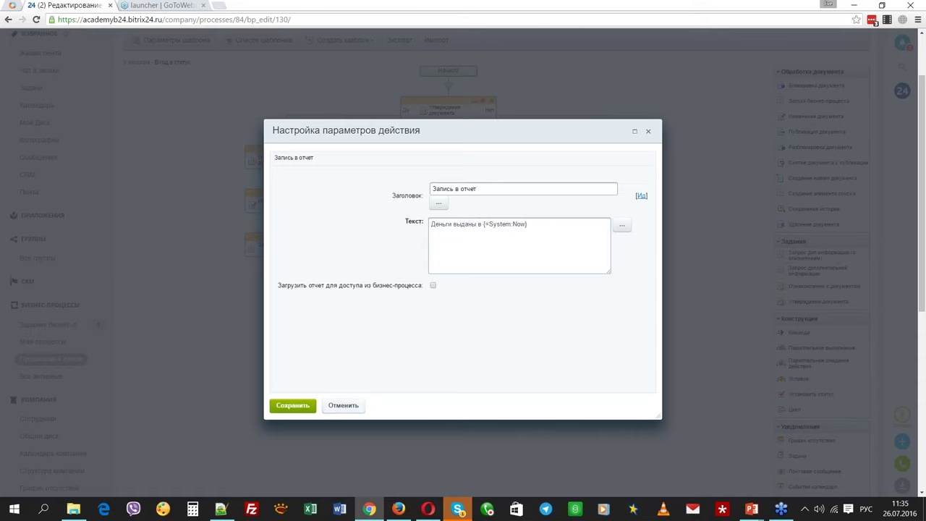
click(292, 405)
Add an "Установить статус" action at the end of the "Да" branch that moves the document to the status "Заявка оформлена"
drag(777, 407, 313, 283)
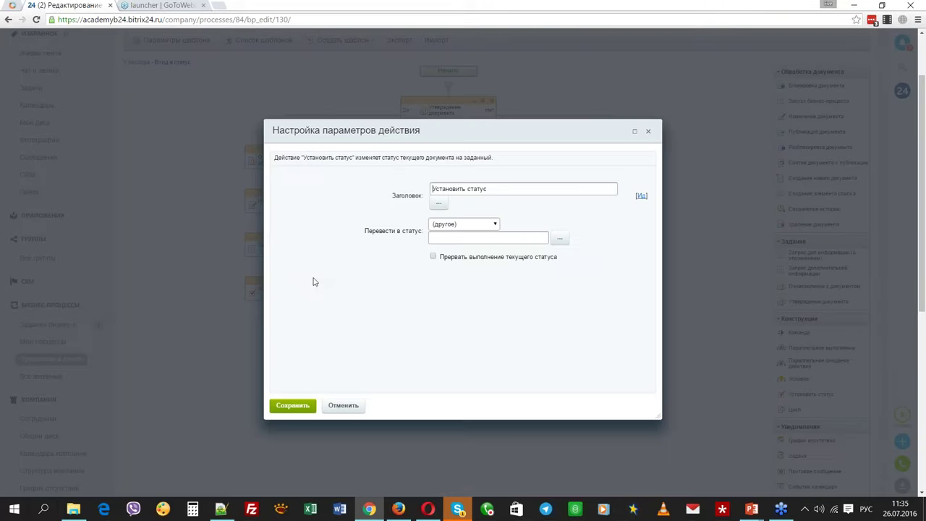
click(480, 227)
click(473, 274)
click(294, 408)
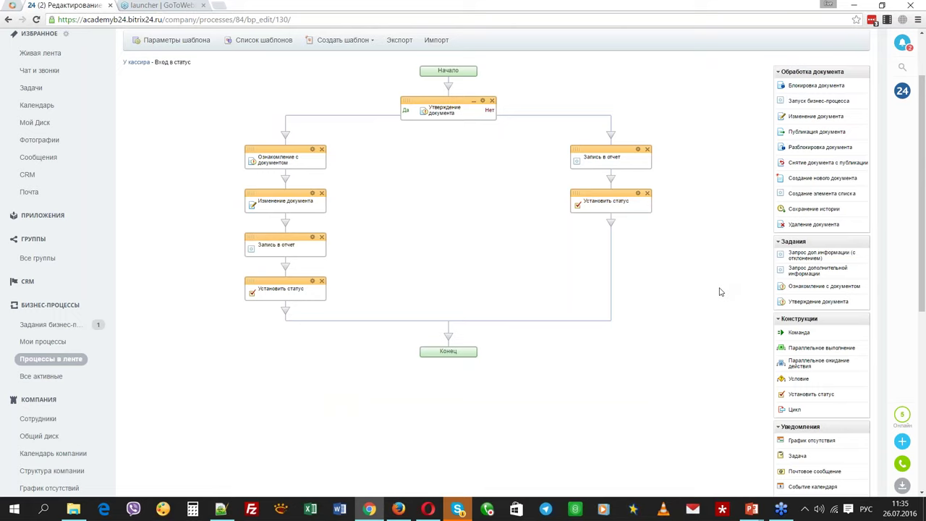
Store the "Да" branch's configured "Запись в отчет" action in "Мои действия" for reuse
scroll(719, 292, down, 3)
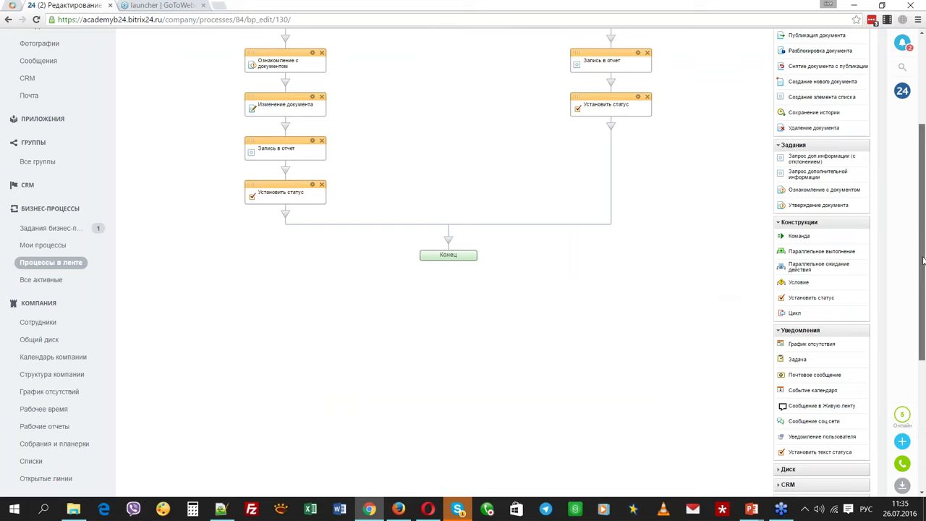
scroll(745, 318, down, 3)
scroll(893, 338, down, 5)
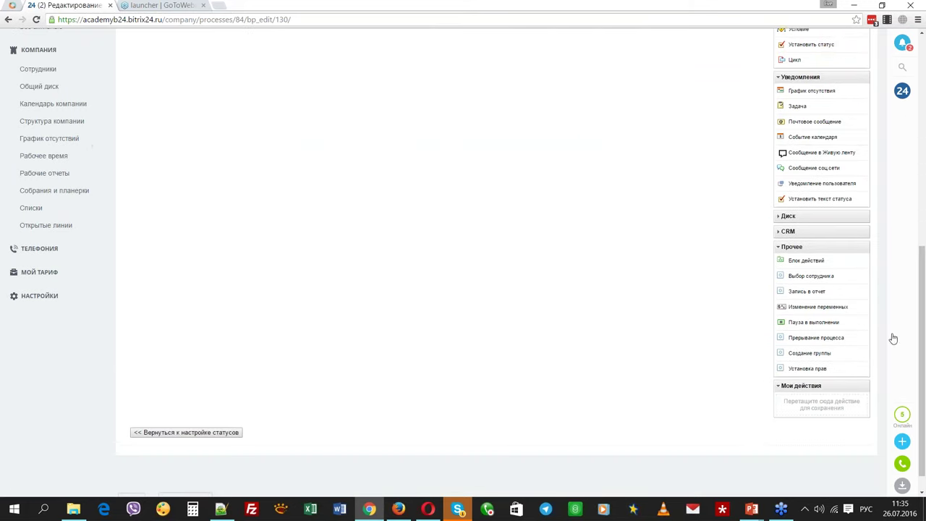
drag(923, 333, 923, 254)
scroll(806, 173, down, 1)
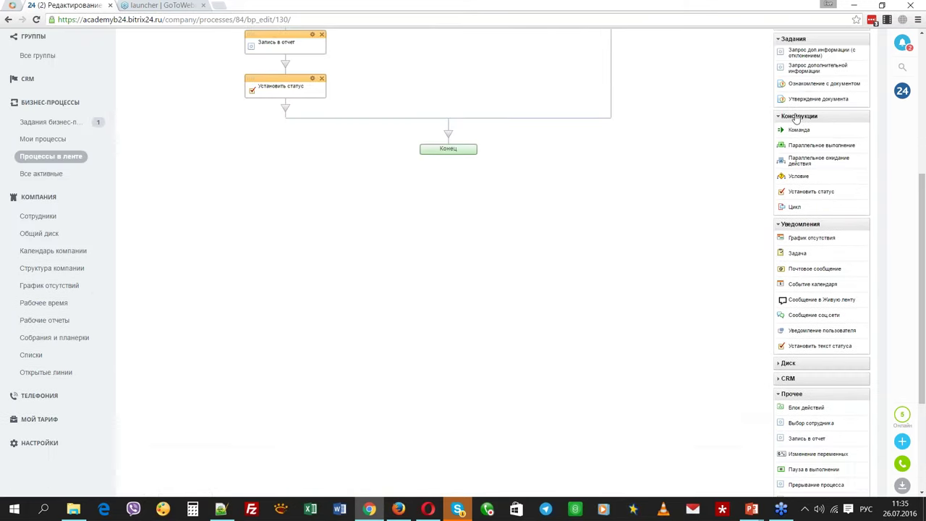
click(798, 116)
click(800, 131)
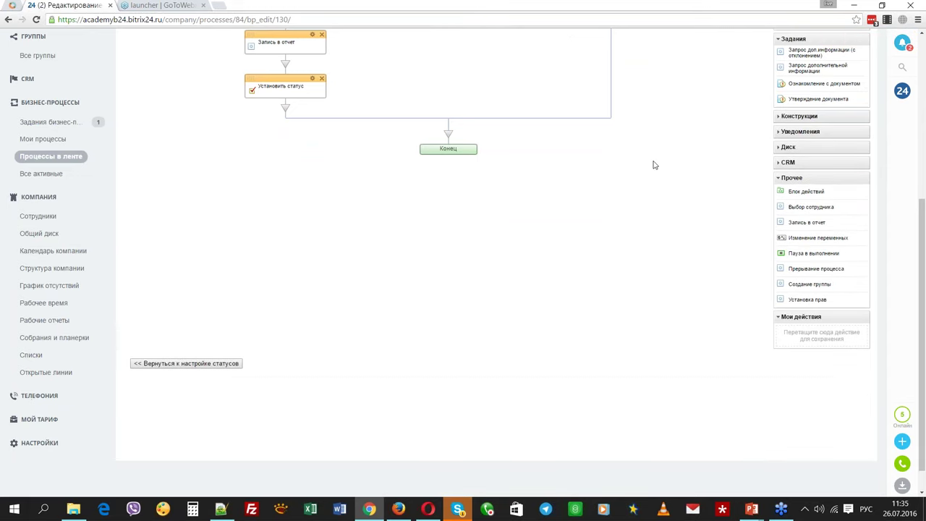
scroll(651, 184, up, 3)
drag(296, 129, 801, 428)
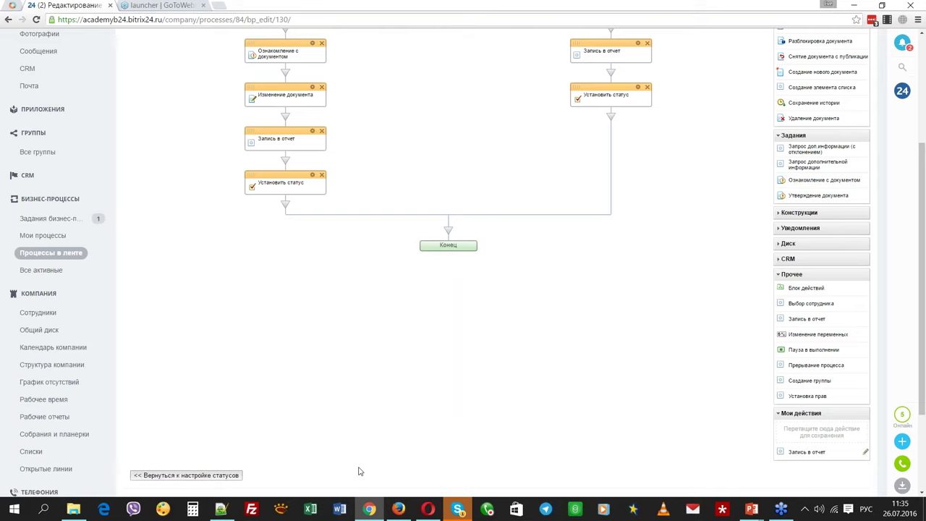
Return to the status overview and add a "Вход в статус" handler to the status "Доработка"
click(183, 175)
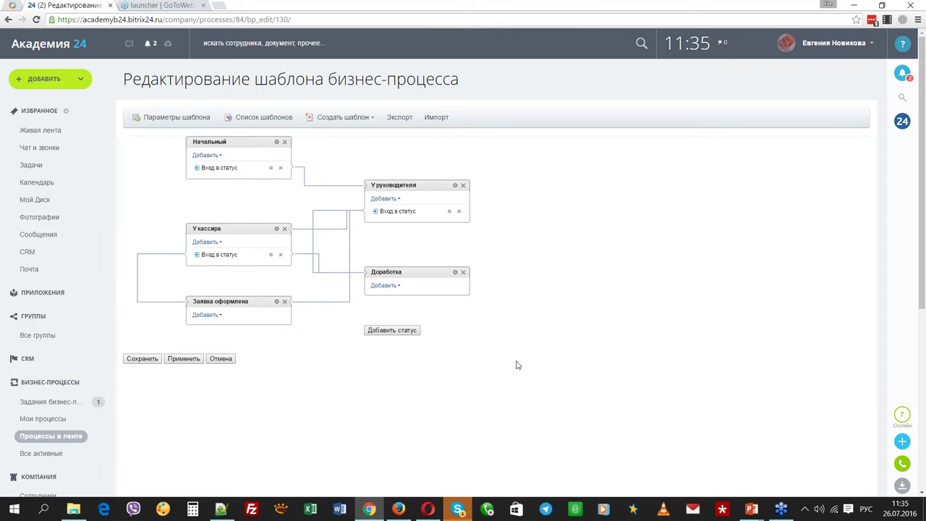
click(383, 285)
click(435, 334)
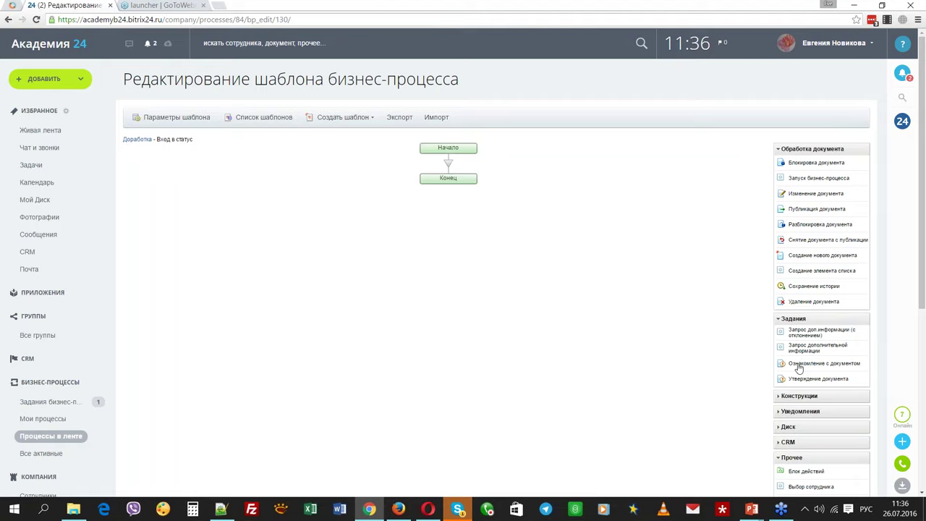
Add an "Ознакомление с документом" action to the rework status's entry handler, addressed to the document's creator {=Document:CREATED_BY}
drag(799, 368, 449, 163)
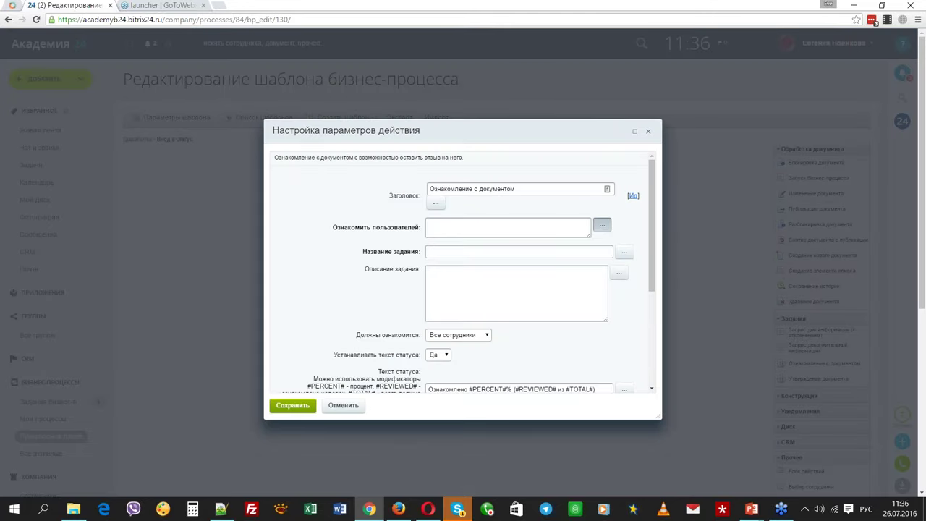
click(601, 225)
double_click(384, 248)
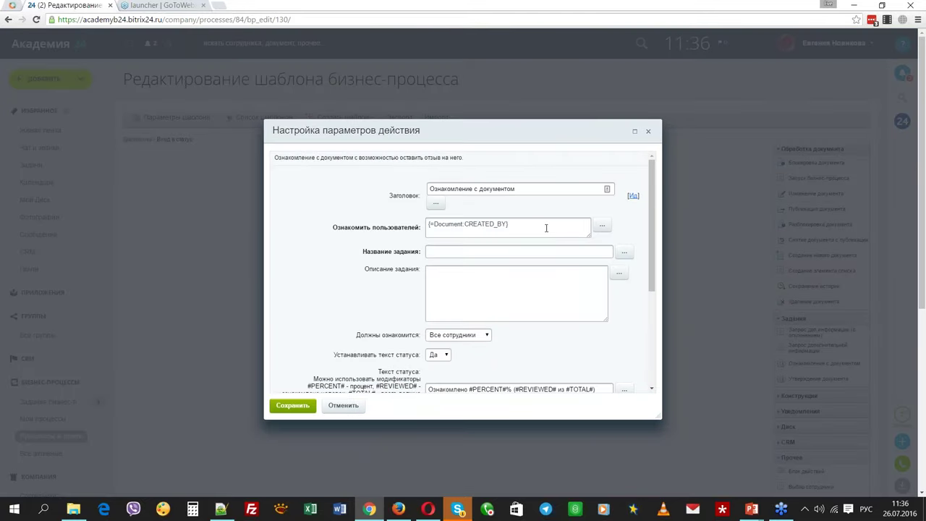
Name the rework task "Доработайте заявку" and set its description to "{=Document:NAME}, сумма {=Document:PROPERTY_SUMMA}"
text(Доработайте заявку)
click(576, 291)
click(619, 272)
scroll(371, 303, down, 5)
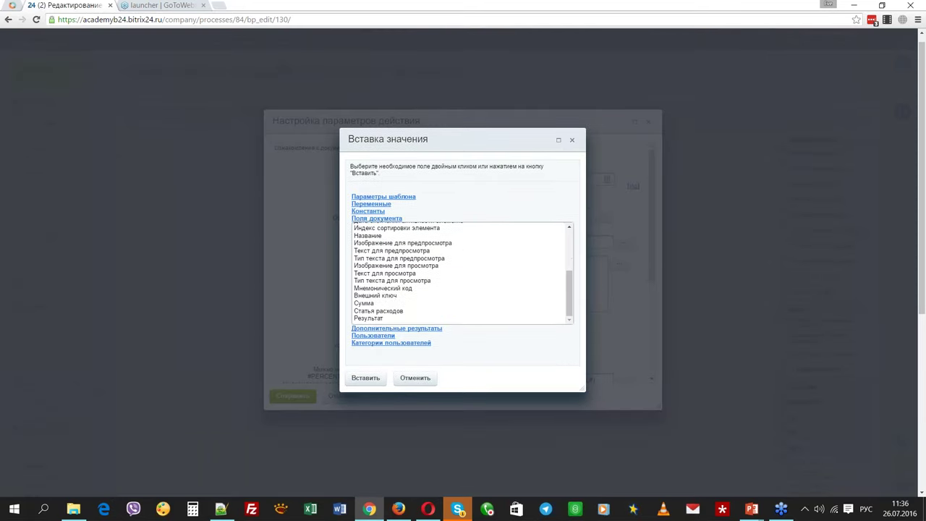
double_click(368, 245)
text(, сумма)
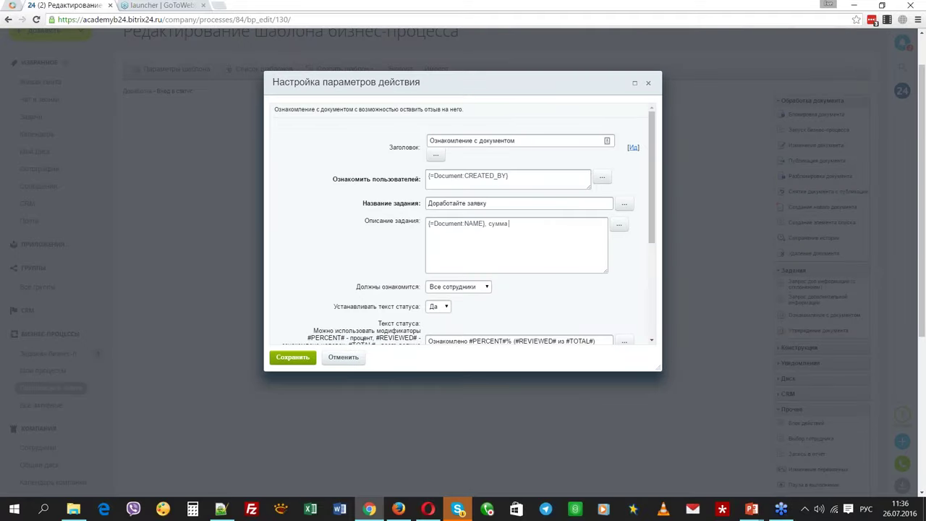
click(619, 224)
scroll(379, 312, down, 3)
double_click(378, 314)
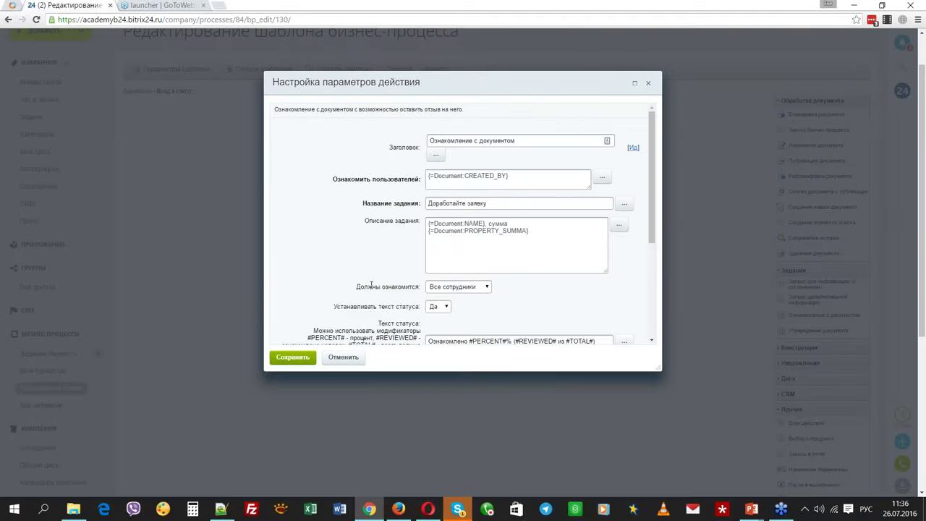
Set the rework task's button text to "Заявка доработана" and its status text and comment field options to "Нет", saving the action
scroll(371, 285, down, 1)
double_click(446, 328)
text(З)
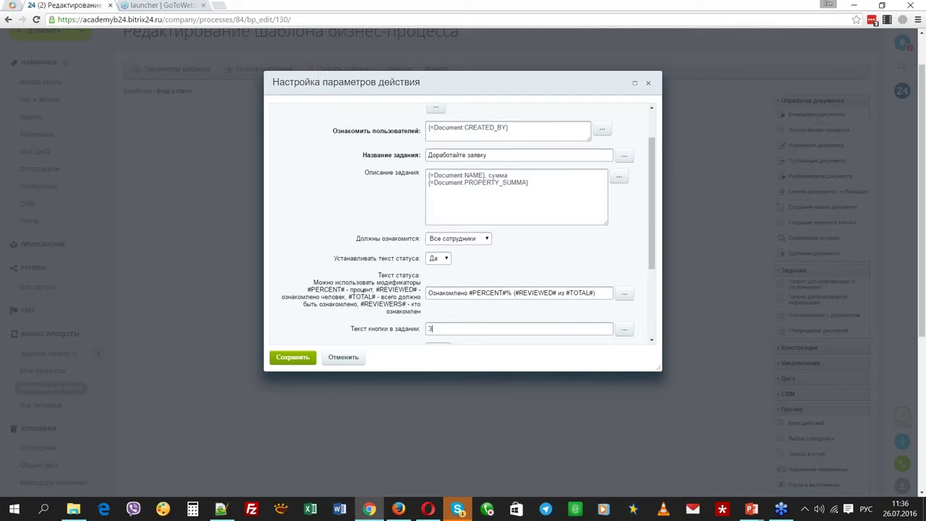
text(аявка доработана)
click(442, 258)
click(436, 279)
scroll(435, 279, down, 2)
click(438, 252)
click(436, 272)
click(293, 359)
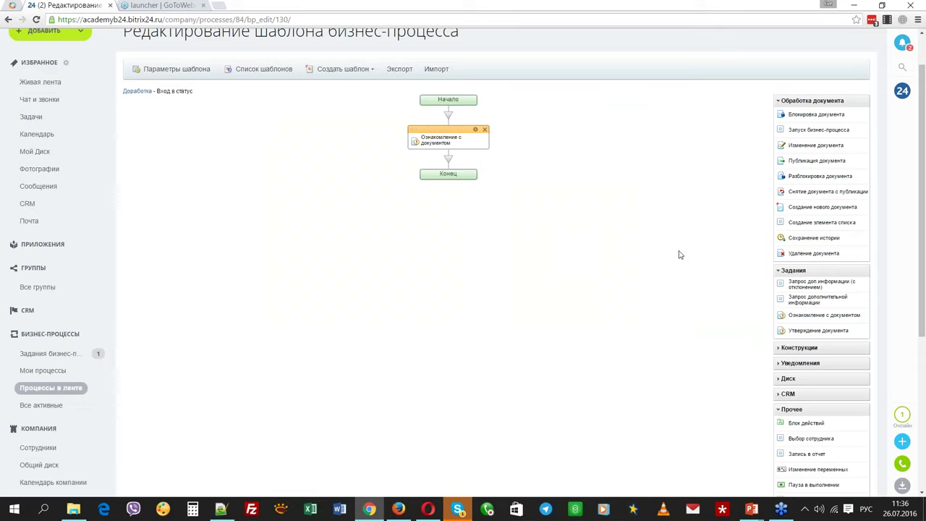
Add a "Запись в отчет" action after the rework task with the text "Заявка доработана в {=System:Now}"
click(822, 104)
click(803, 120)
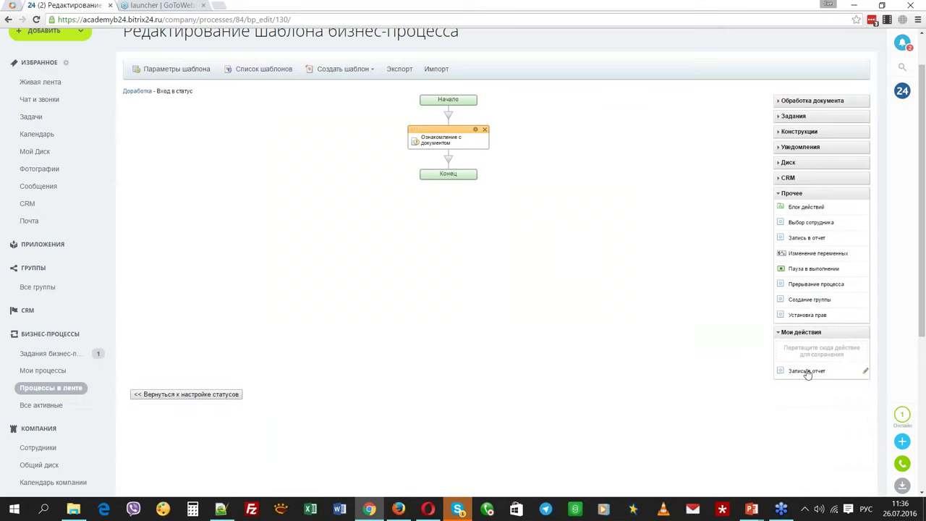
drag(806, 373, 478, 181)
click(475, 173)
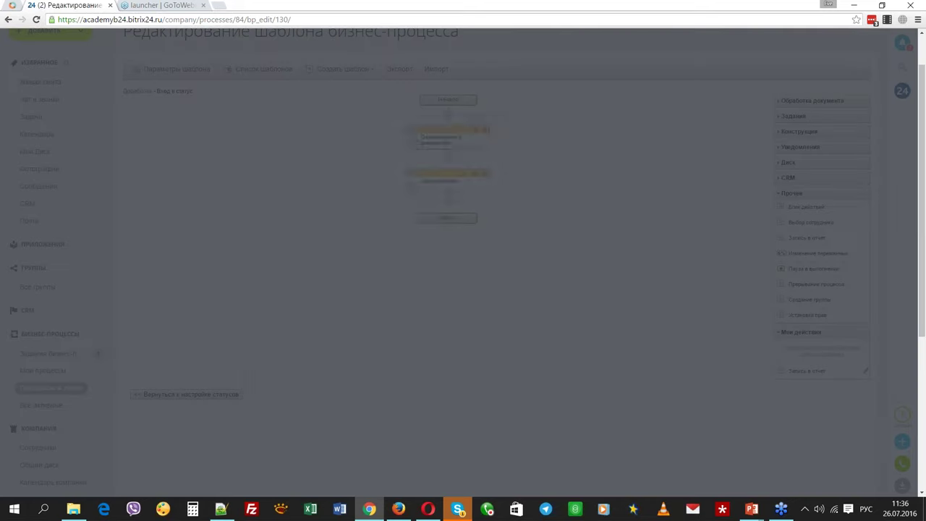
drag(482, 225, 384, 218)
key(BackSpace)
text(Заявка доработана в  {=System:Now)
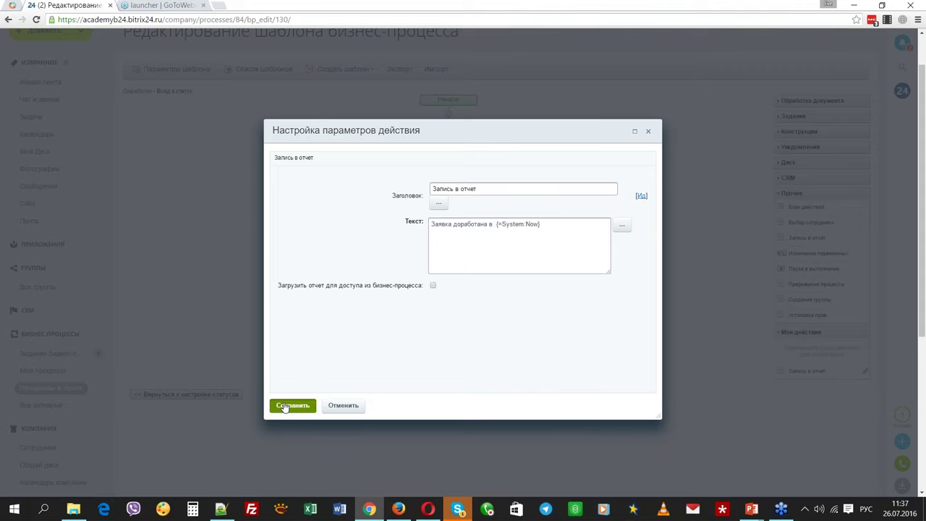
click(291, 405)
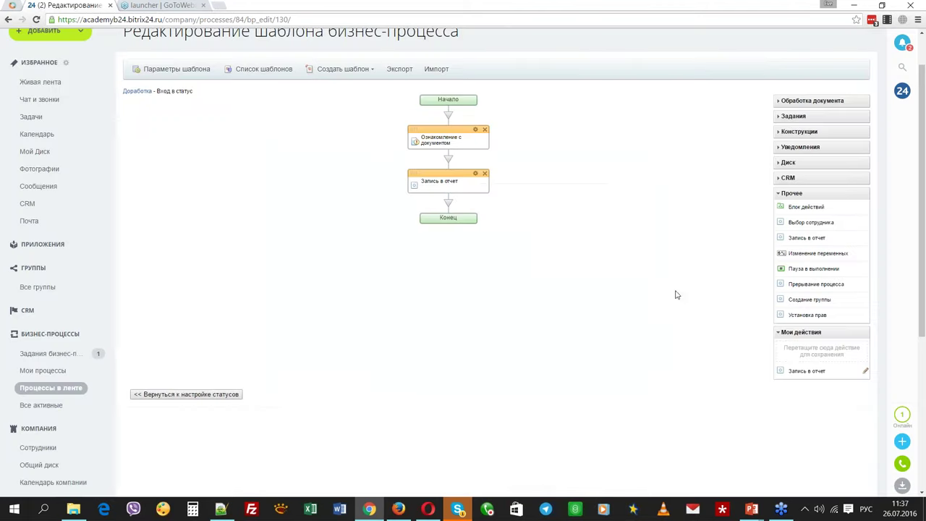
Add an "Установить статус" action after the report entry that moves the document to the status "У руководителя"
click(796, 148)
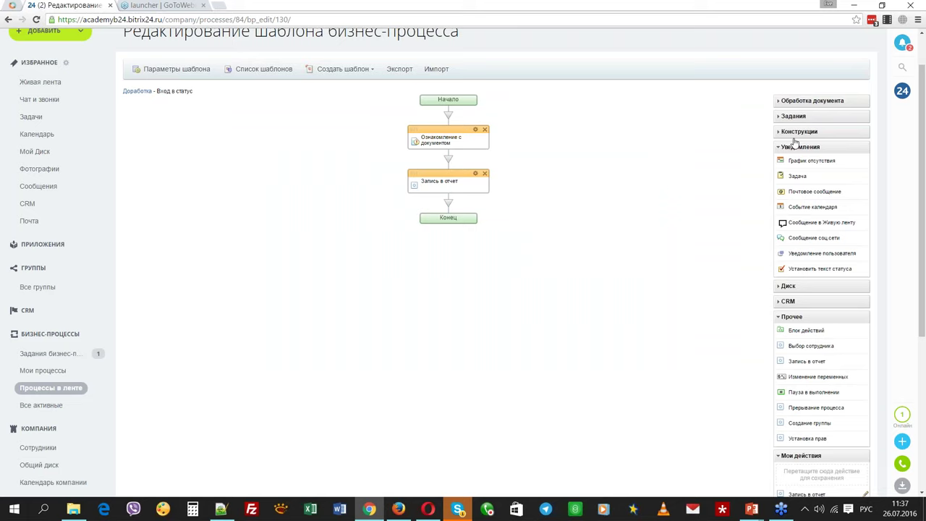
click(796, 133)
drag(806, 210, 471, 223)
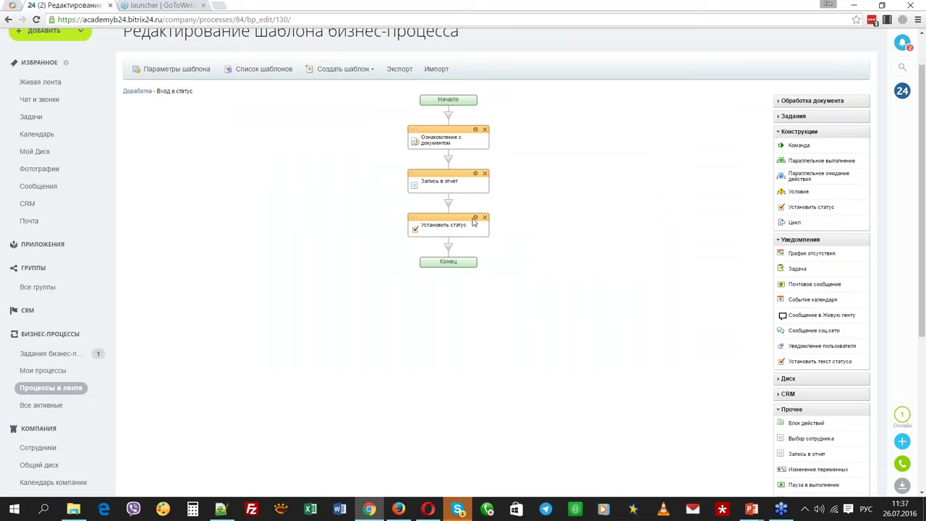
click(475, 218)
click(463, 223)
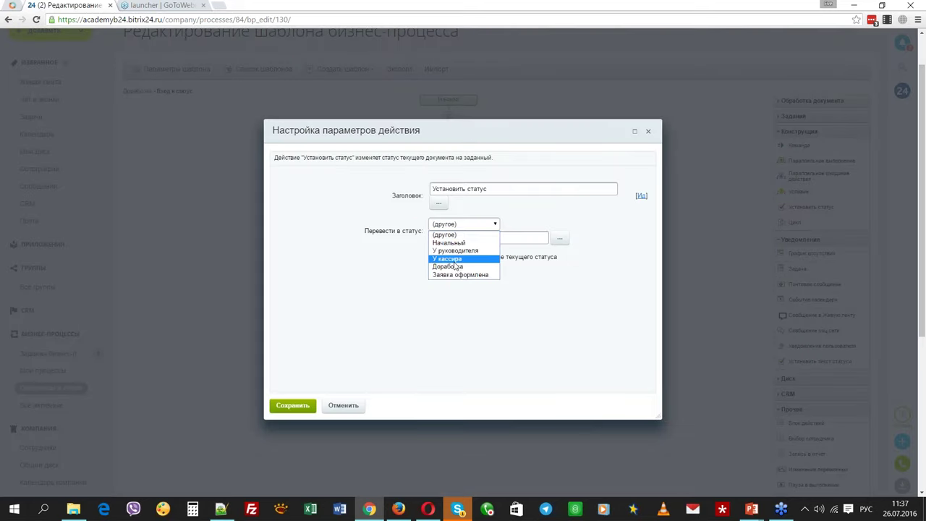
click(454, 259)
click(311, 402)
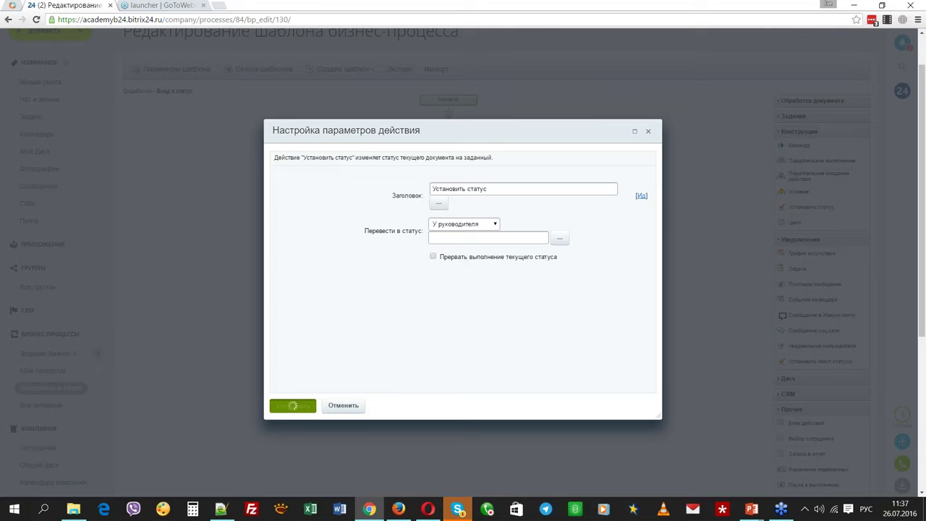
Return to the status overview and save the business process template
scroll(247, 397, down, 4)
click(196, 459)
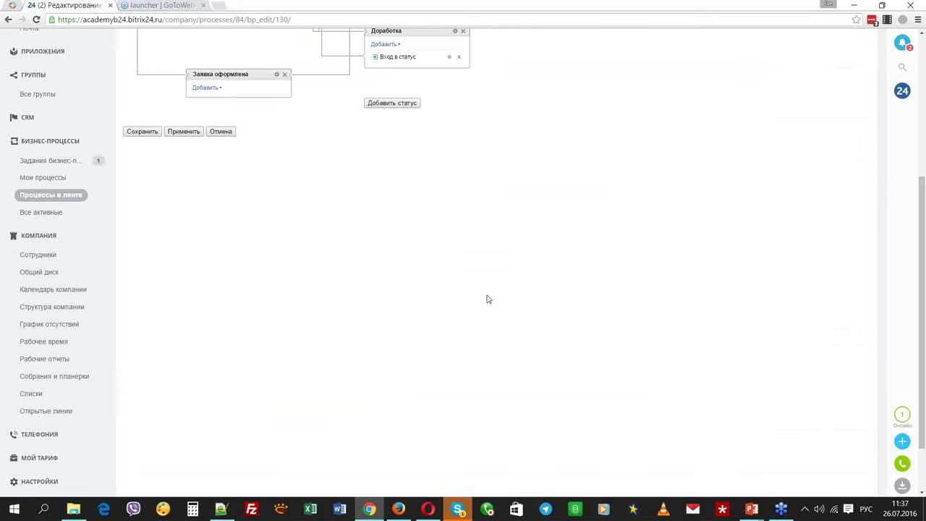
scroll(487, 362, up, 2)
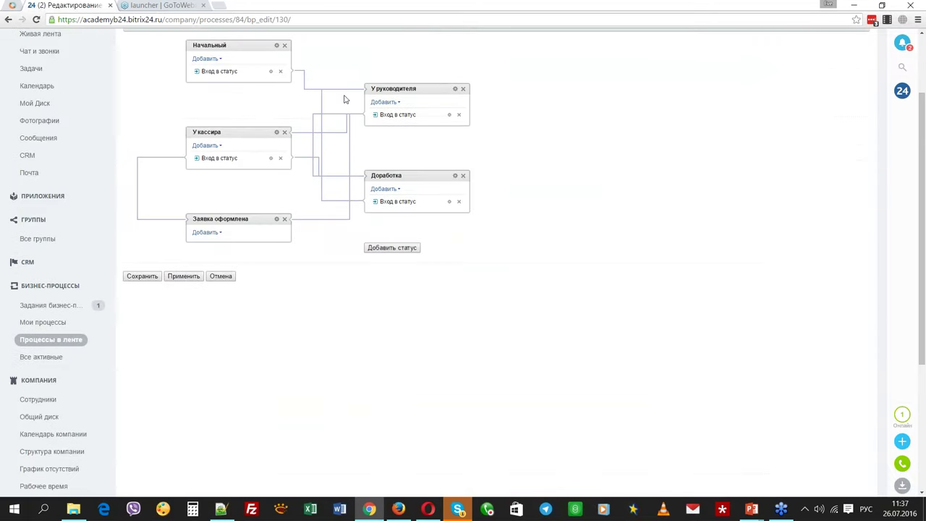
click(148, 279)
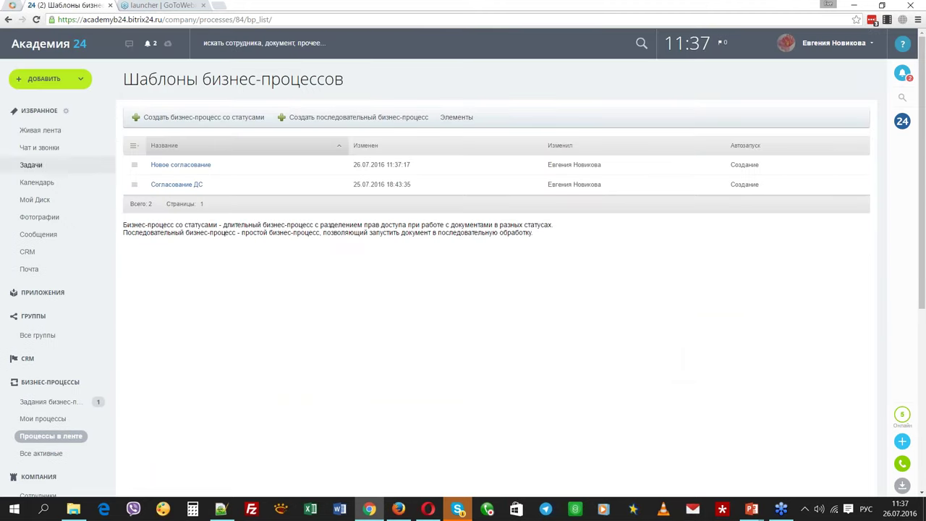
Turn off automatic start on creation for the template "Согласование ДС"
click(136, 187)
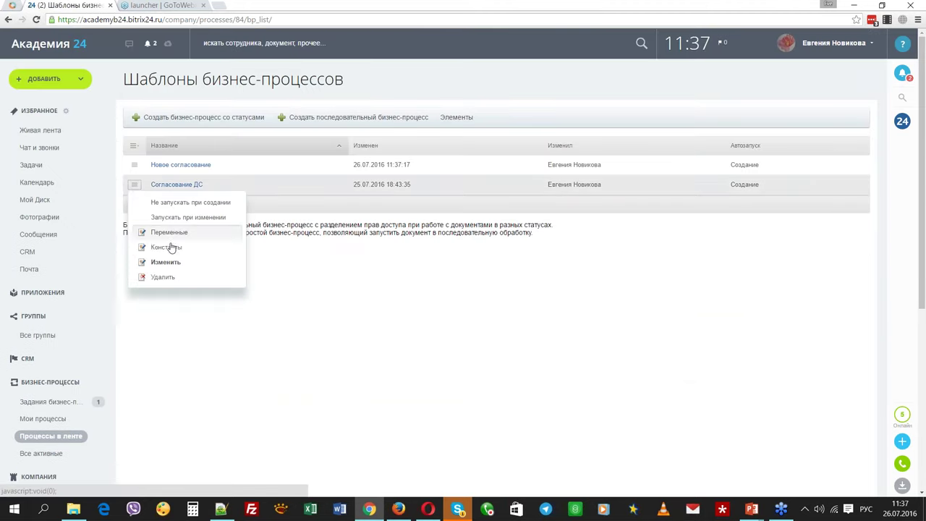
click(166, 217)
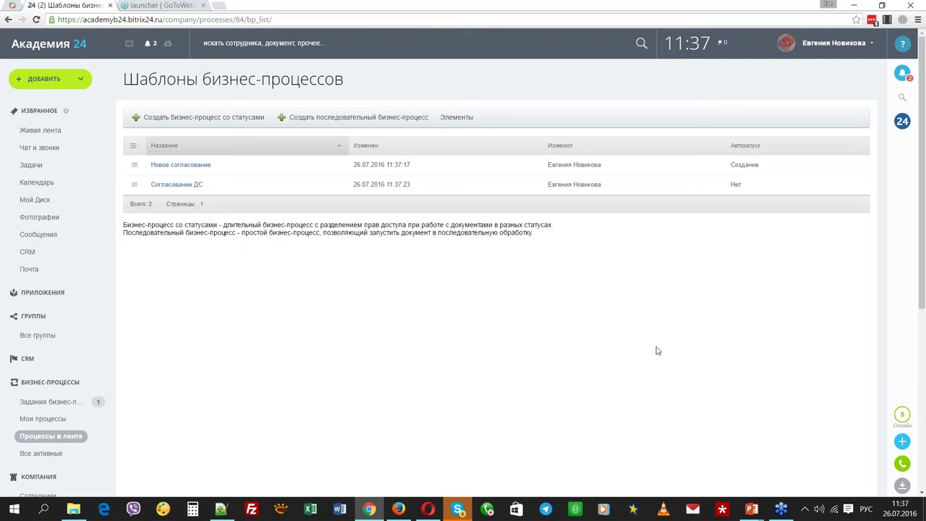
Open the template "Новое согласование" and add a "Закончить" command to "Заявка оформлена" that sets the status "Доработка"
click(197, 165)
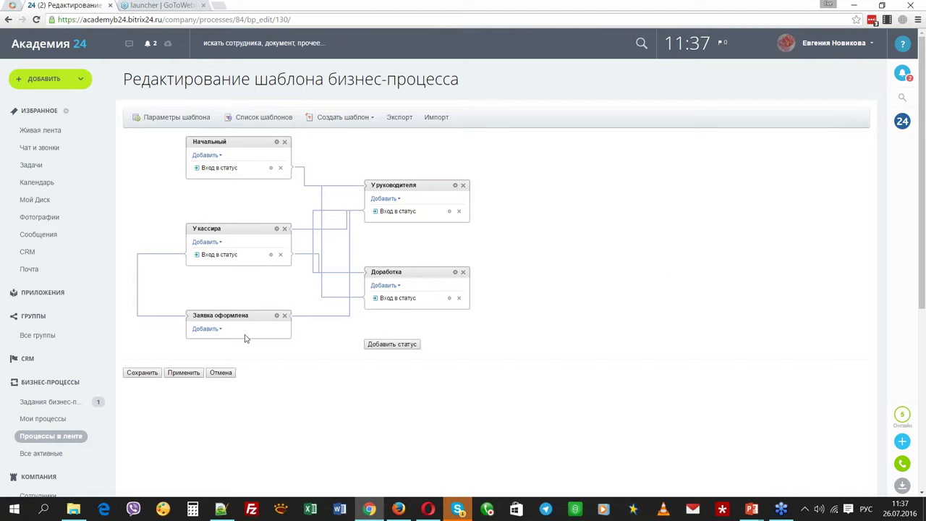
click(210, 329)
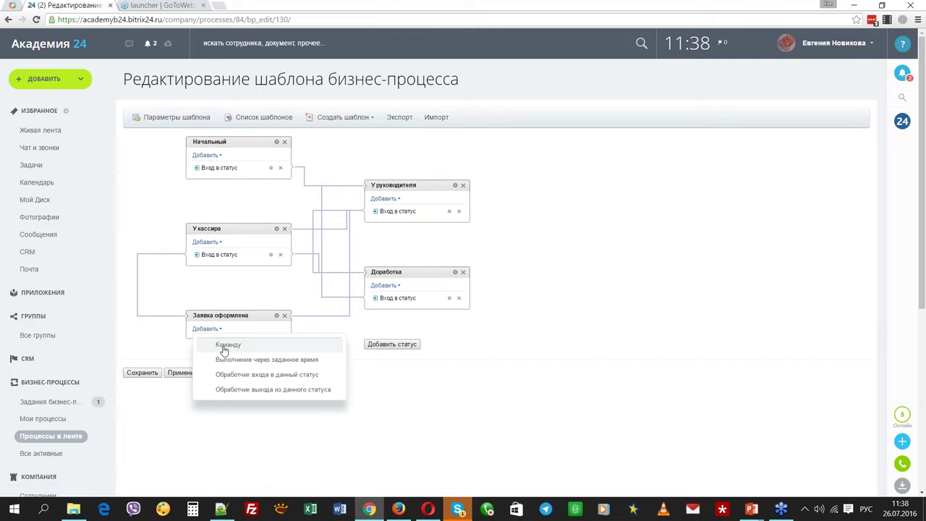
click(221, 346)
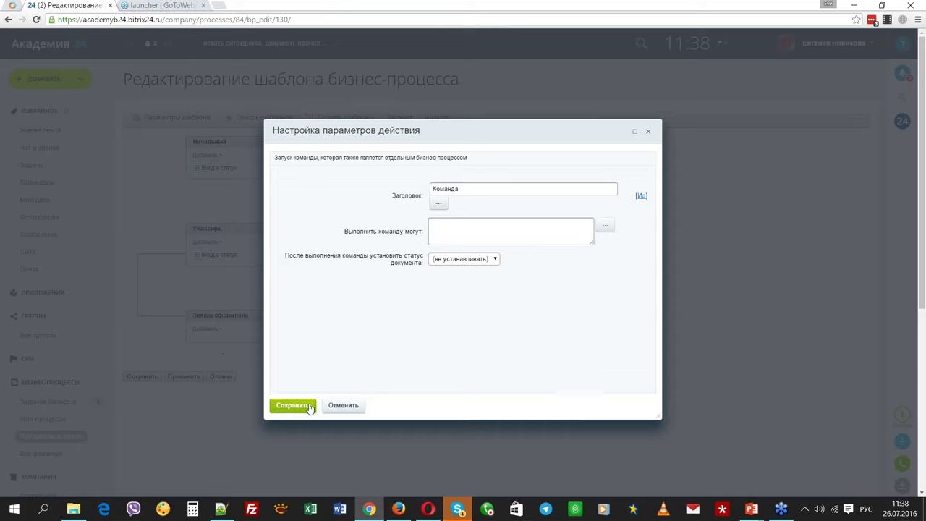
click(484, 260)
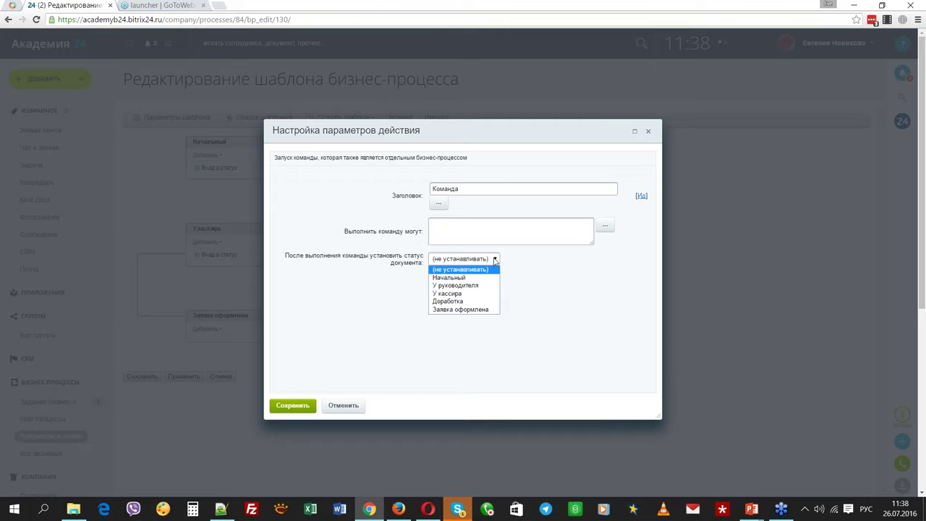
click(485, 189)
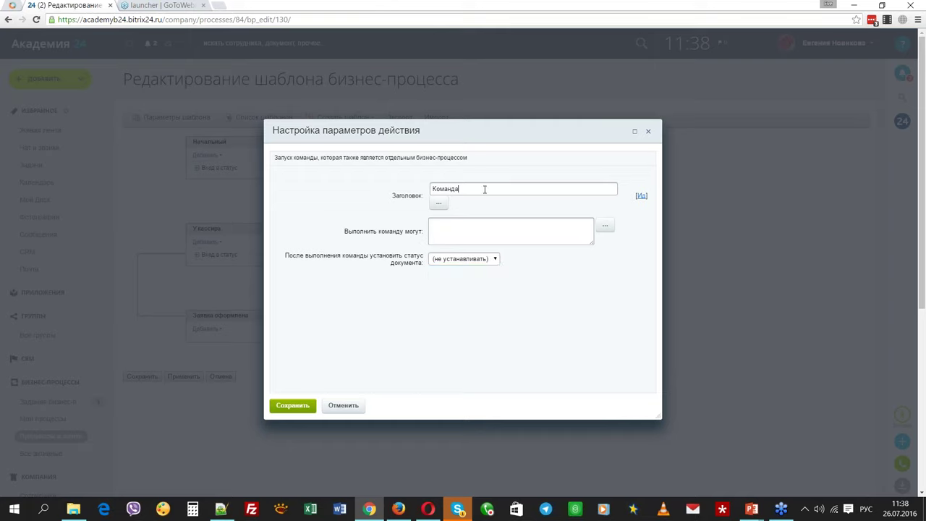
drag(484, 189, 409, 183)
text(Закончить)
click(493, 259)
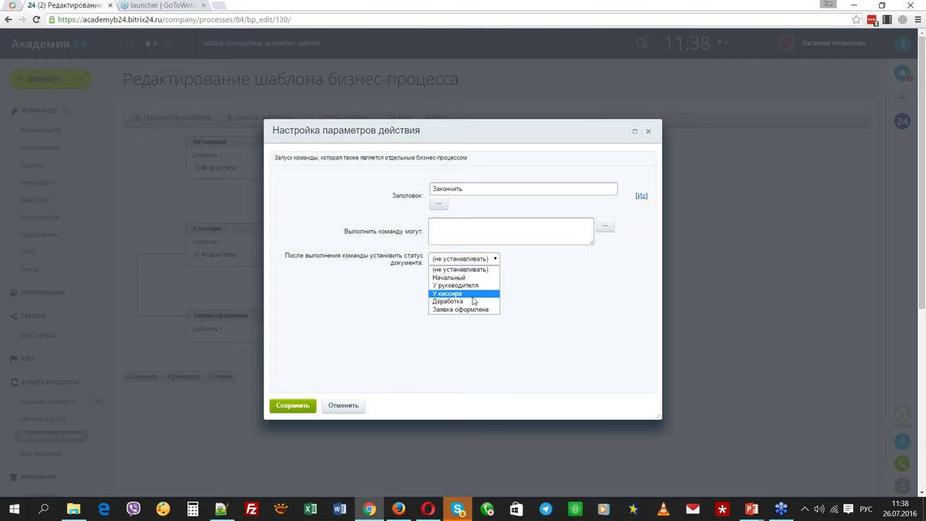
click(452, 301)
click(292, 406)
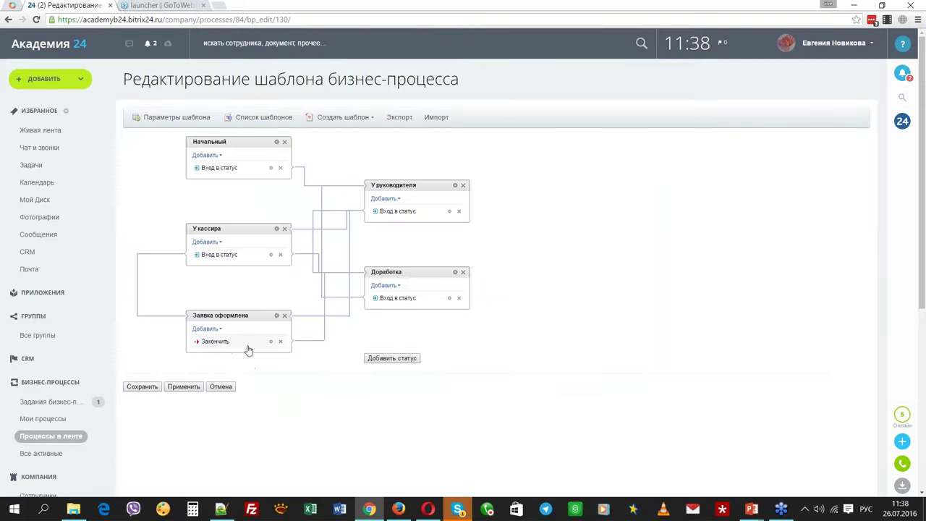
Add a second command named "Начать" to the status "Заявка оформлена" that sets the status "Начальный"
click(207, 328)
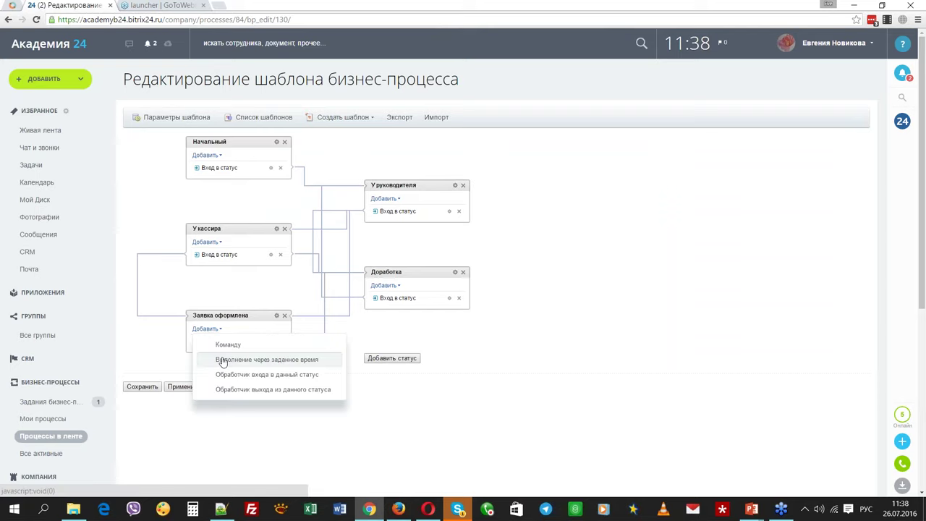
click(228, 344)
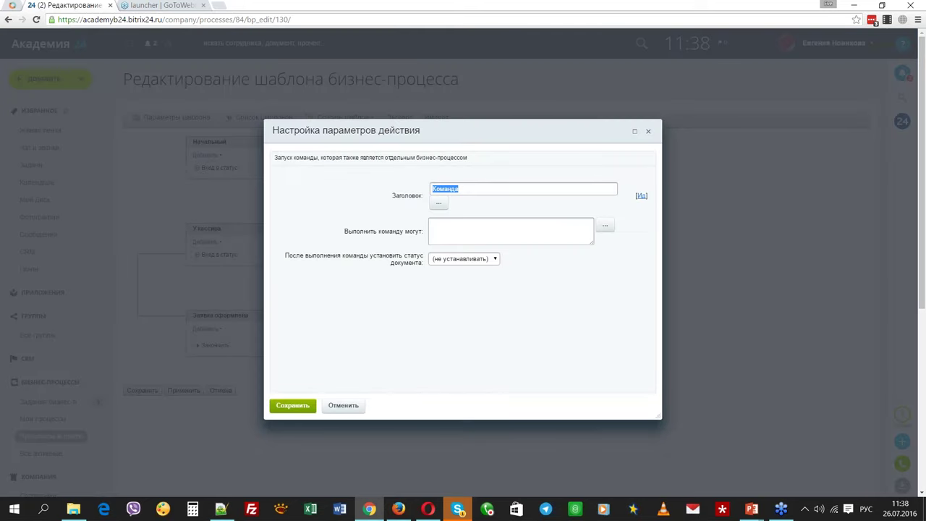
text(Начать)
click(463, 258)
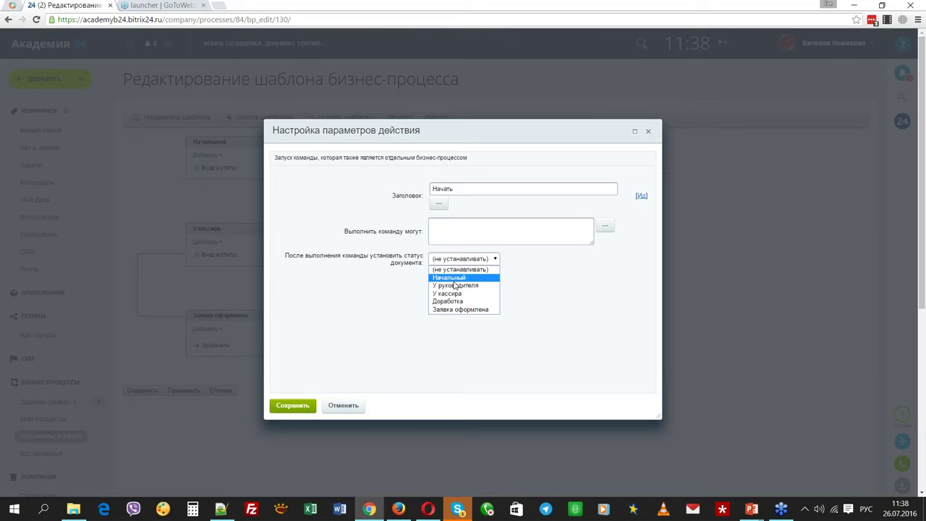
click(453, 280)
key(Return)
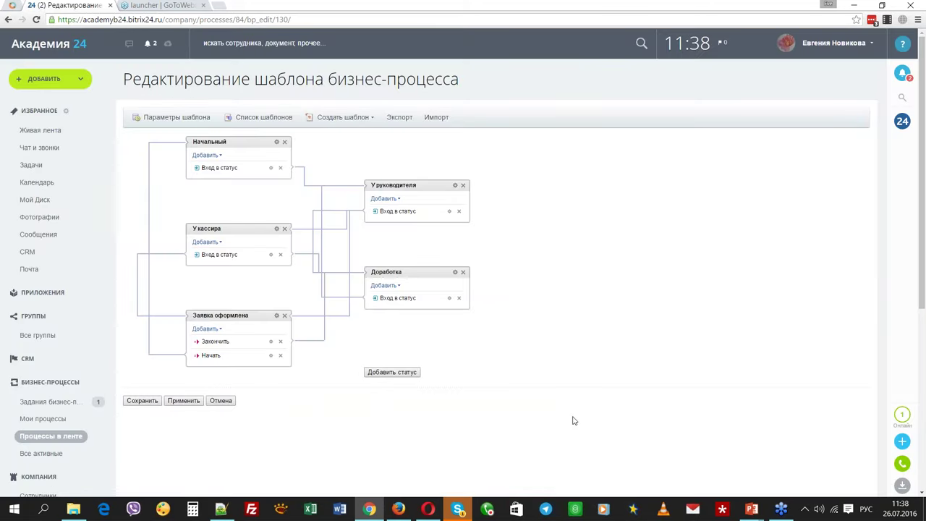
Delete the commands "Закончить" and "Начать" from the status "Заявка оформлена" and save the template
click(206, 328)
click(321, 366)
click(280, 355)
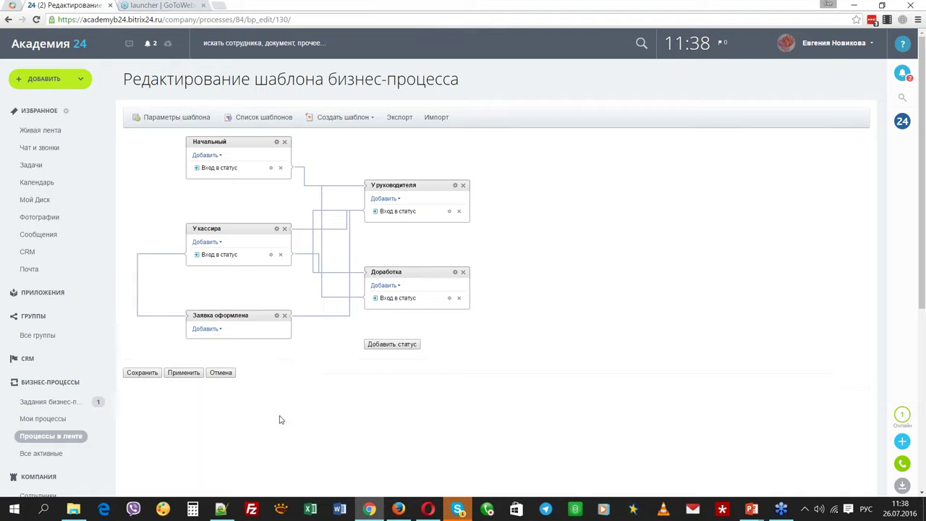
click(143, 372)
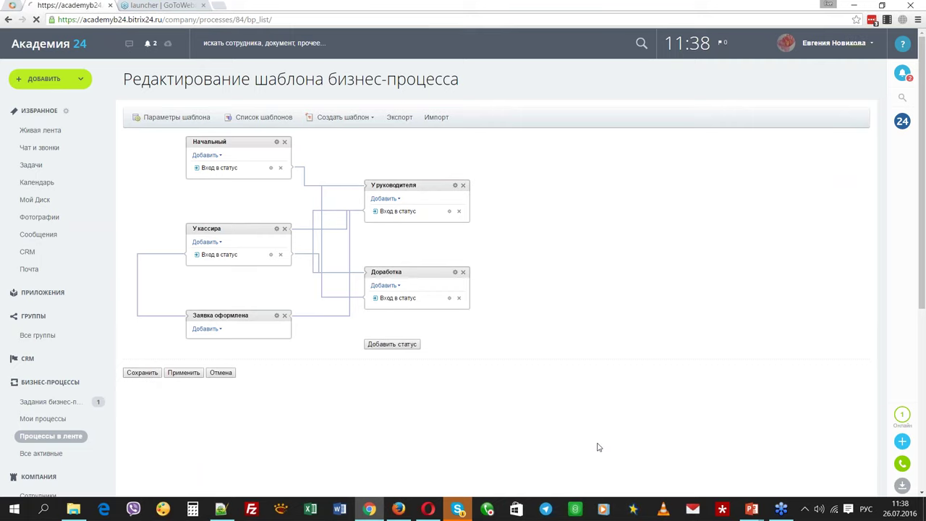
Go to the activity stream and start a new "Согласование выдачи ДС" process request
click(55, 131)
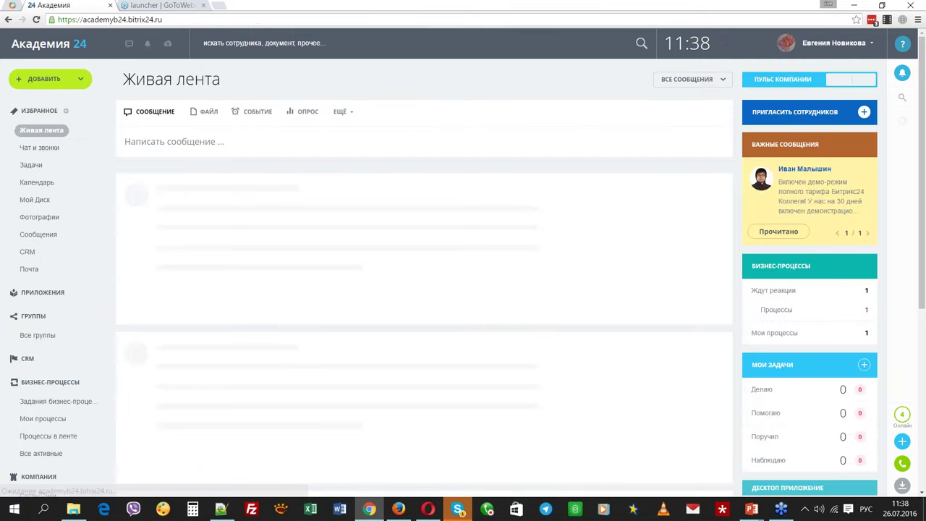
click(342, 112)
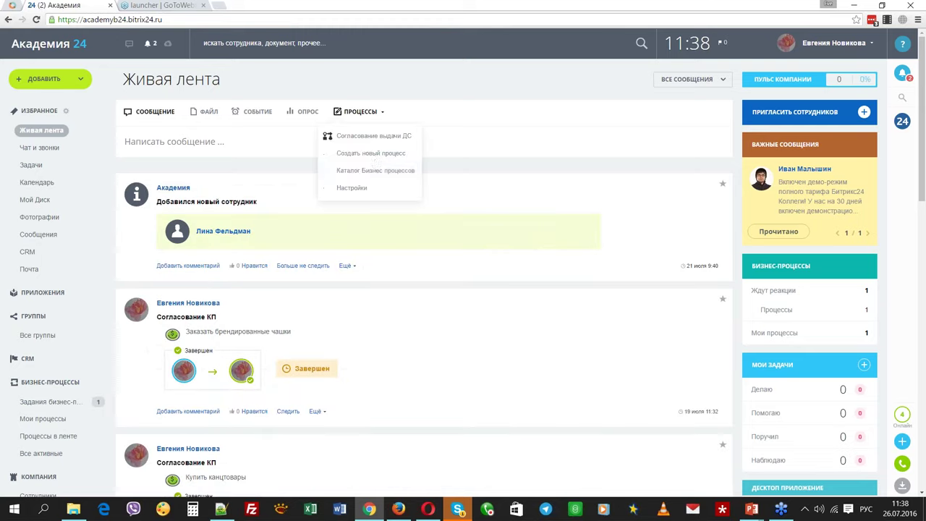
click(380, 138)
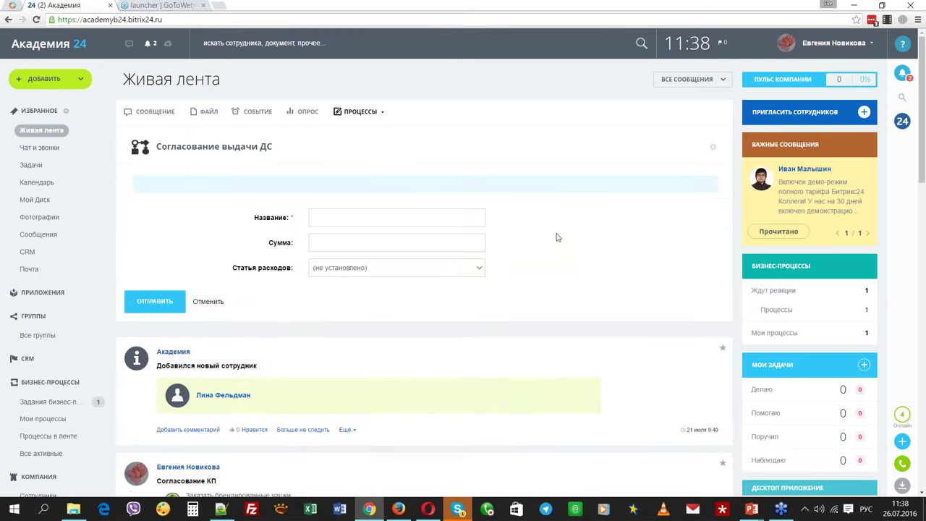
Name the request "Билеты на поезд" with the amount 10000, choose an expense item, and submit it
click(432, 215)
text(Билет)
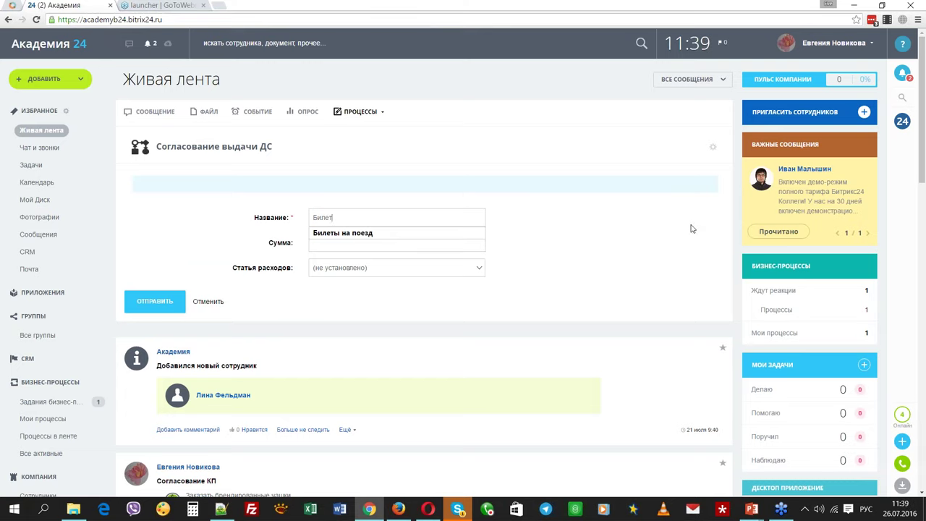
text(ы)
key(Down)
key(Tab)
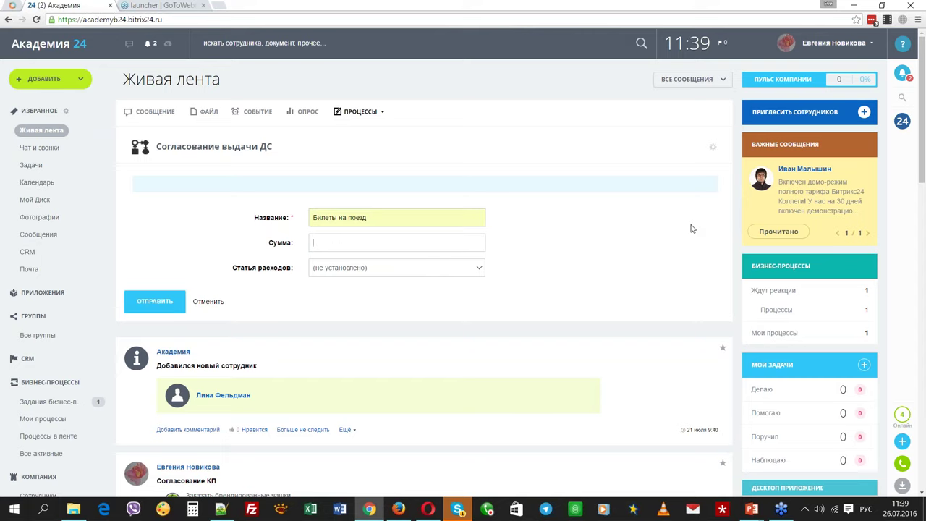
text(10000)
click(433, 267)
click(447, 316)
click(155, 304)
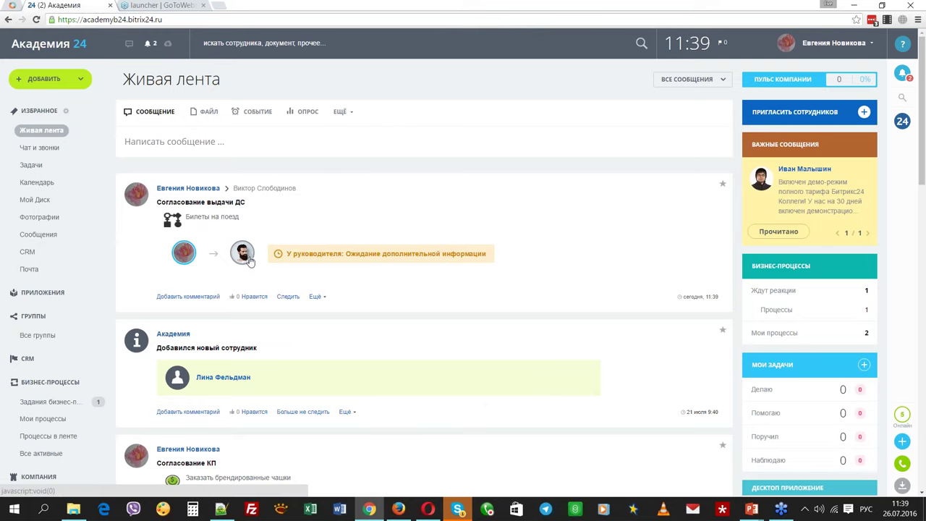
Switch to the manager's session in Opera, load the new feed message and expand the "Билеты на поезд" request
mouse_move(242, 261)
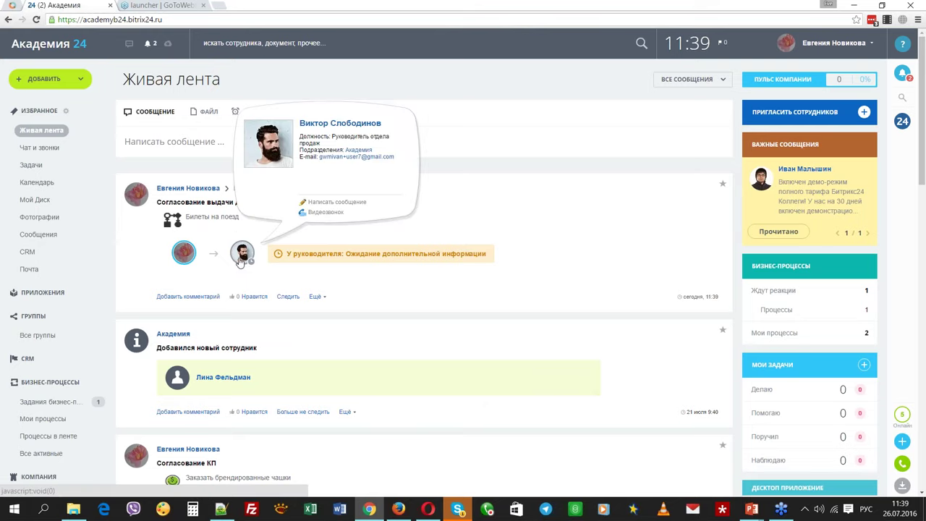
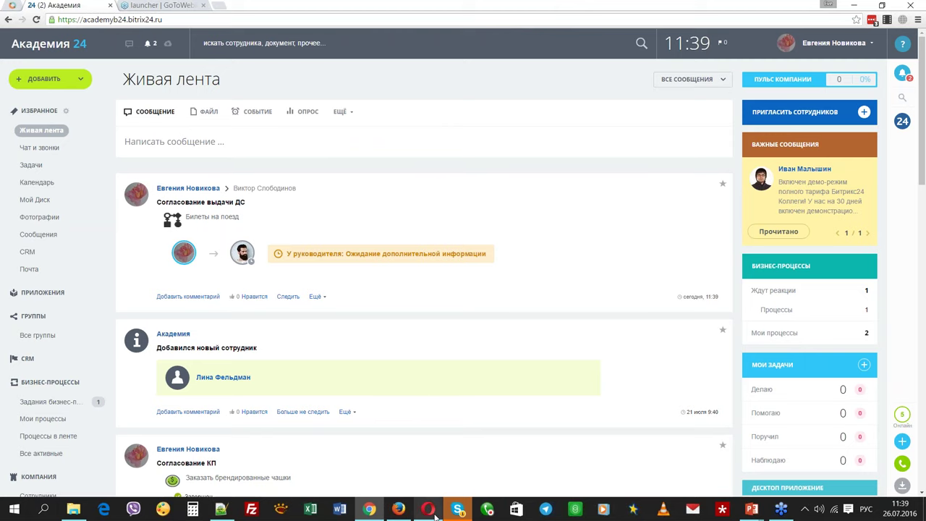
click(435, 515)
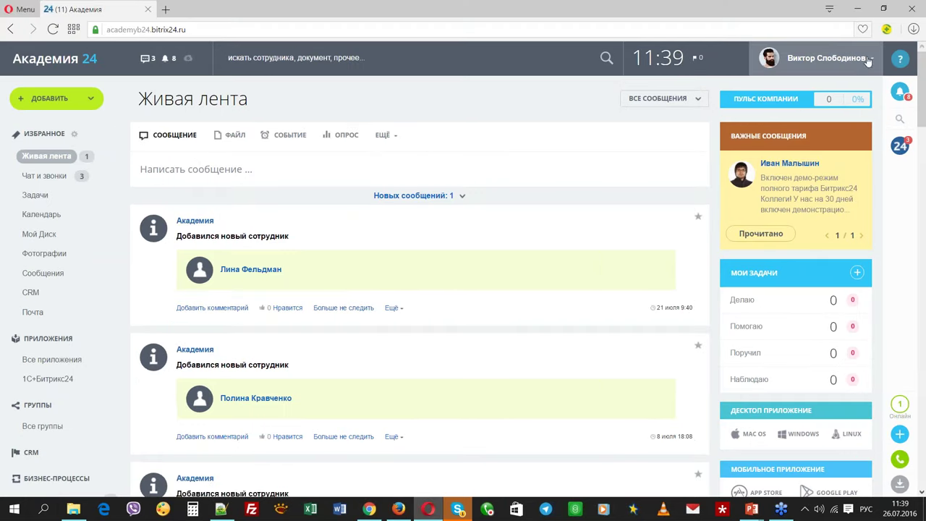
click(449, 197)
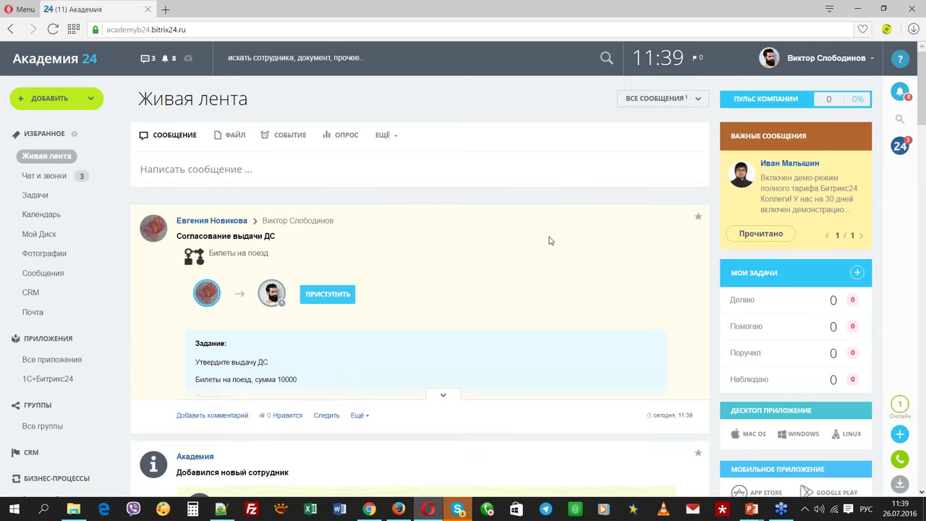
click(442, 395)
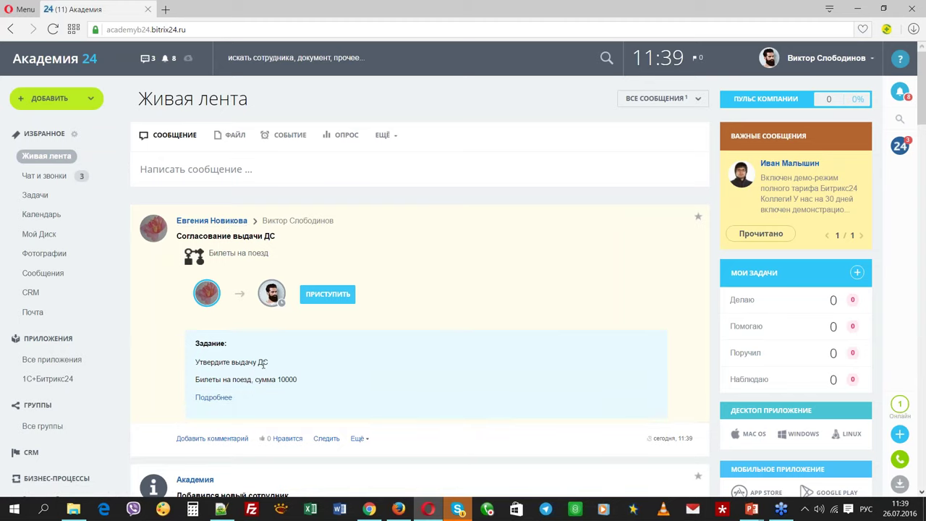
Open the approval task's details and review the linked request document with its amount and expense item
click(224, 401)
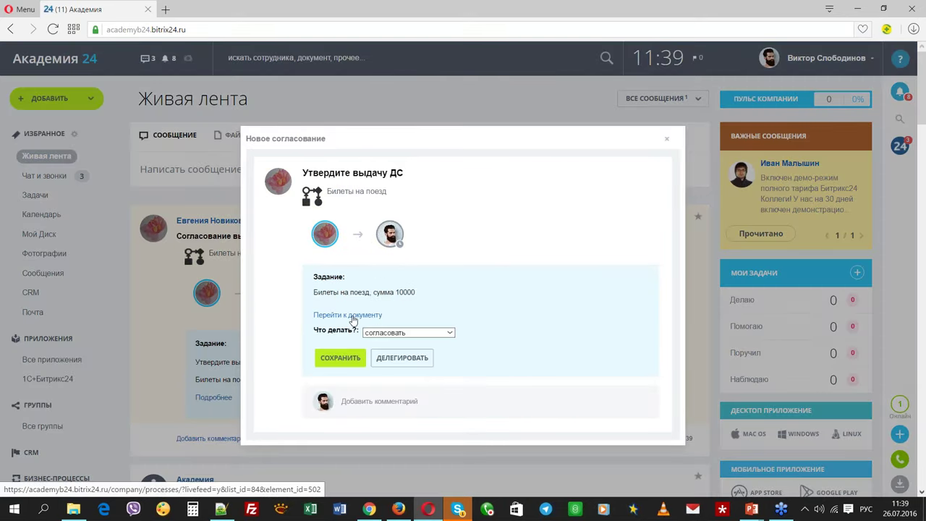
click(352, 316)
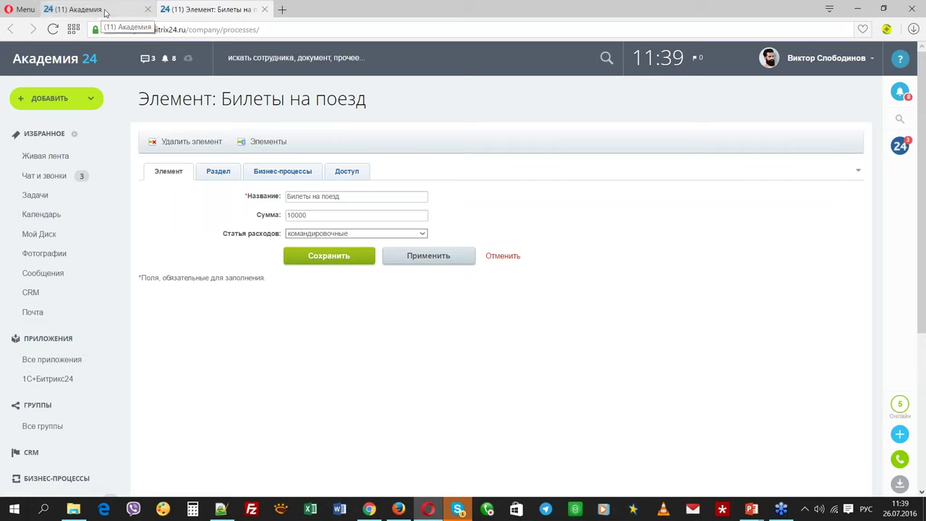
click(264, 10)
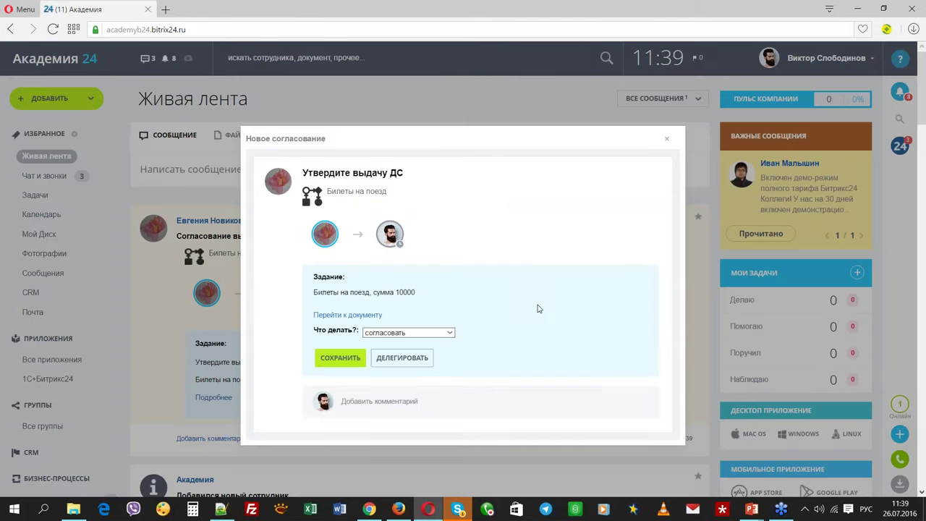
Post the comment "А почему так много?" on the approval task and close the task window
click(379, 401)
text(А почему так много?)
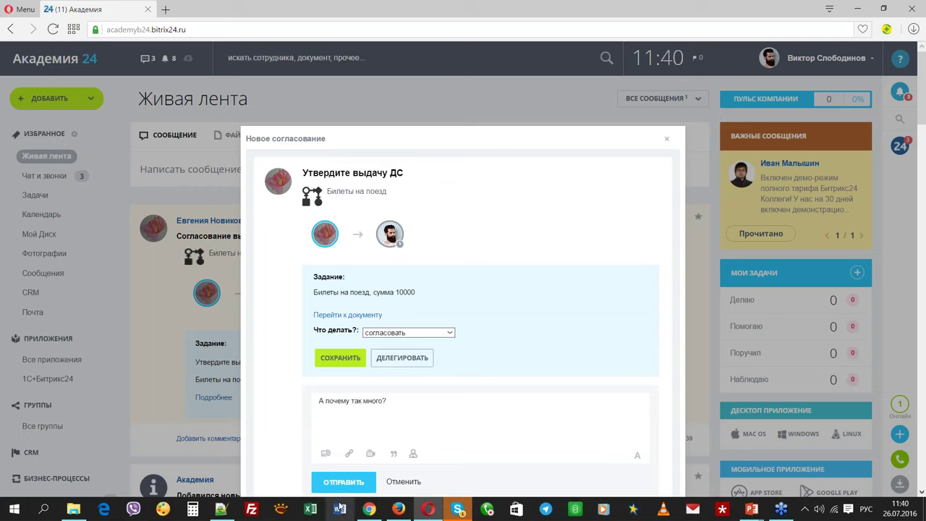
click(343, 481)
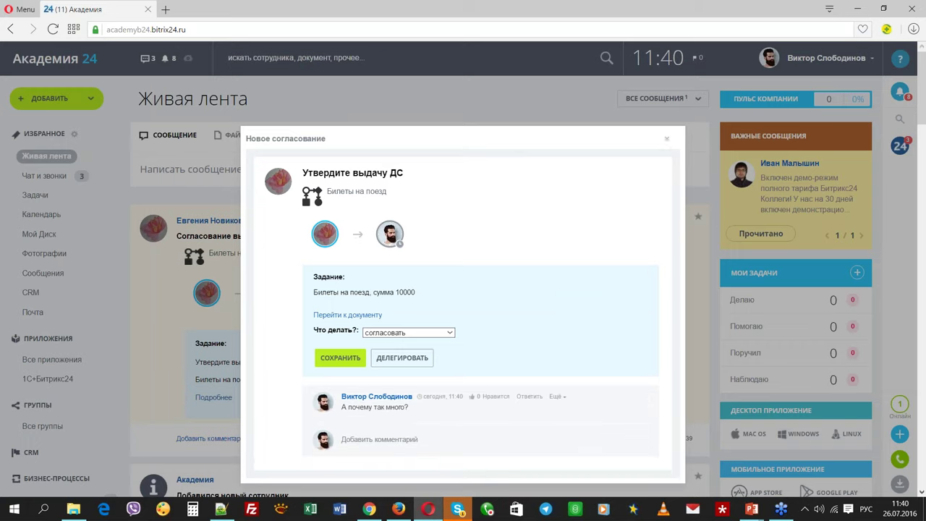
click(666, 139)
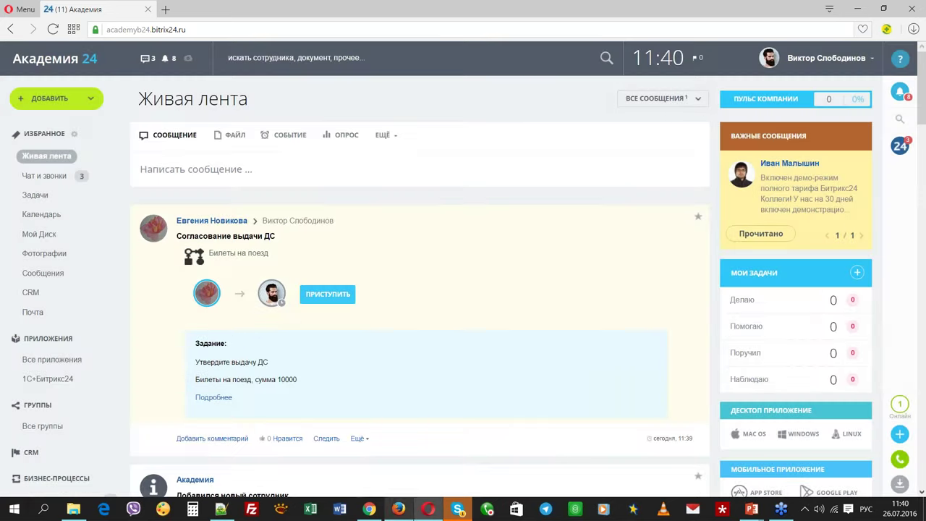
Switch to the requester's session in Chrome and reply to the manager's comment with "На ближайшие даты дешевле нет"
click(369, 510)
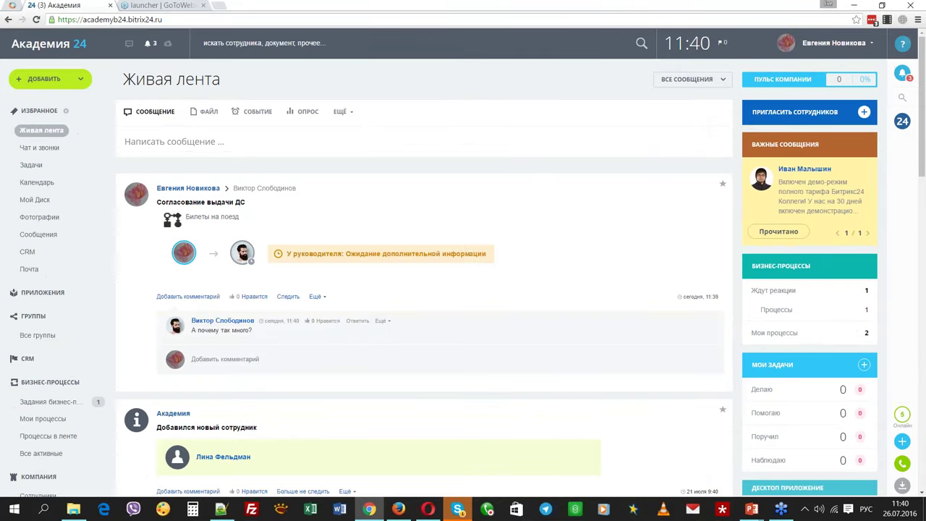
click(367, 362)
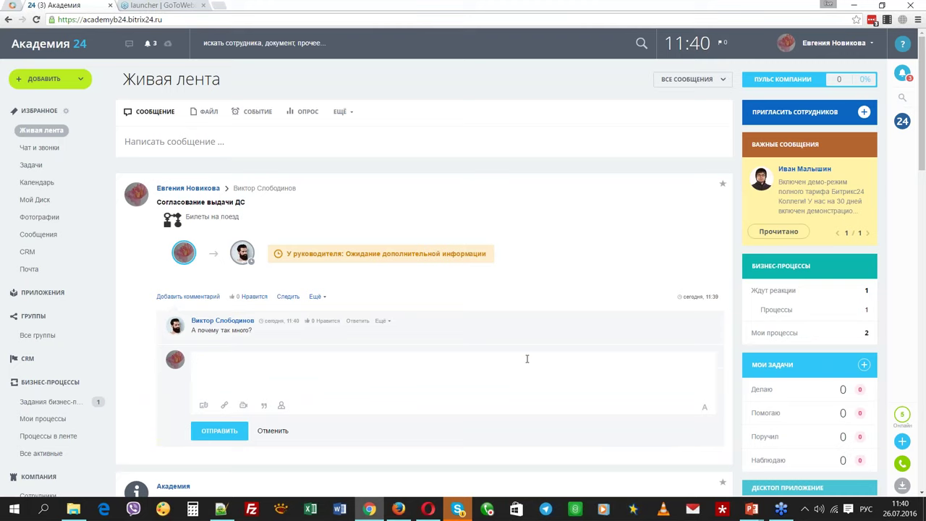
text(На ближайшие даты дешевле нет.)
click(231, 430)
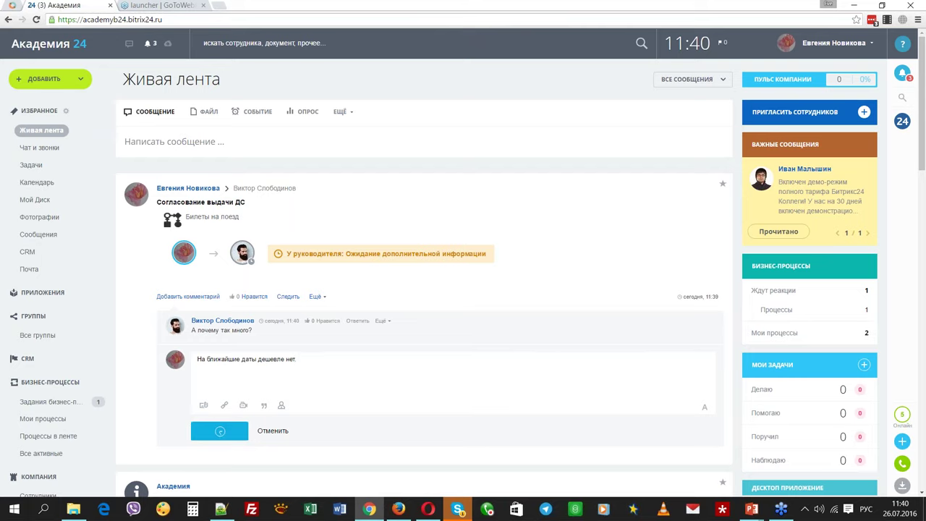
Return to the manager's session in Opera and write the comment "Ок. Нужно статью поменять на транспорт" under the request
mouse_move(429, 510)
click(434, 448)
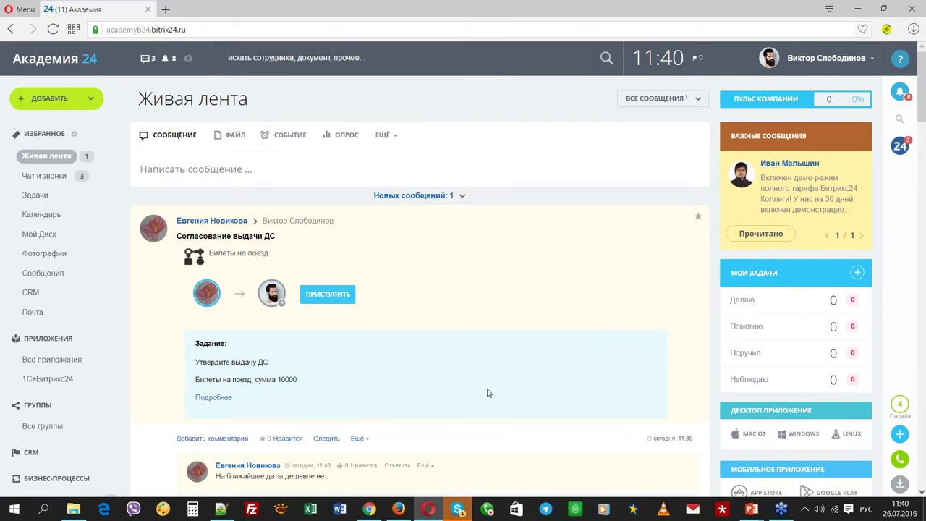
scroll(488, 393, down, 1)
scroll(436, 331, down, 1)
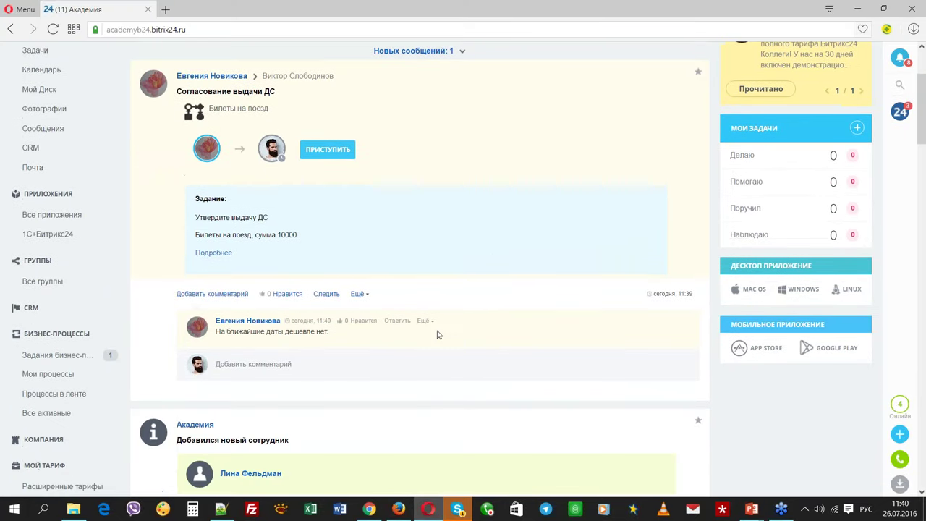
click(303, 368)
text(Ок.)
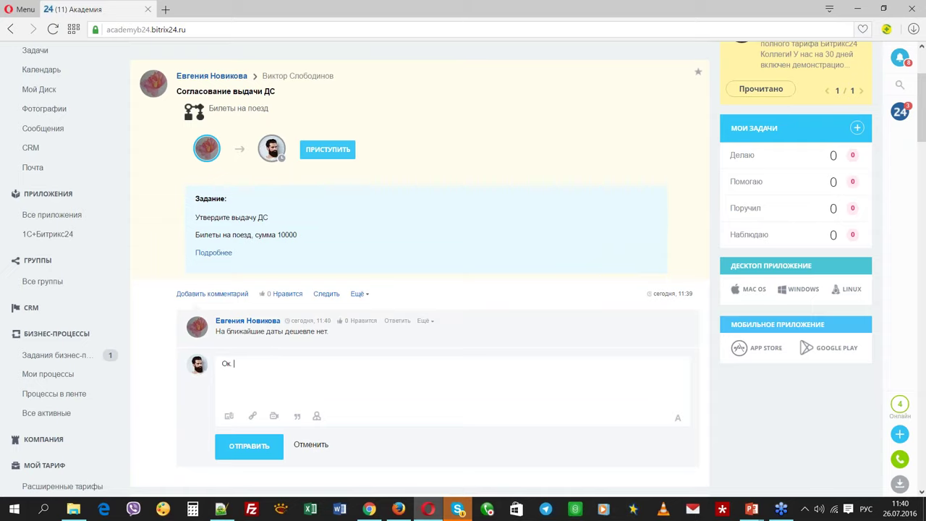
text(Нужно статью поме)
text(нять на )
text(транспорт)
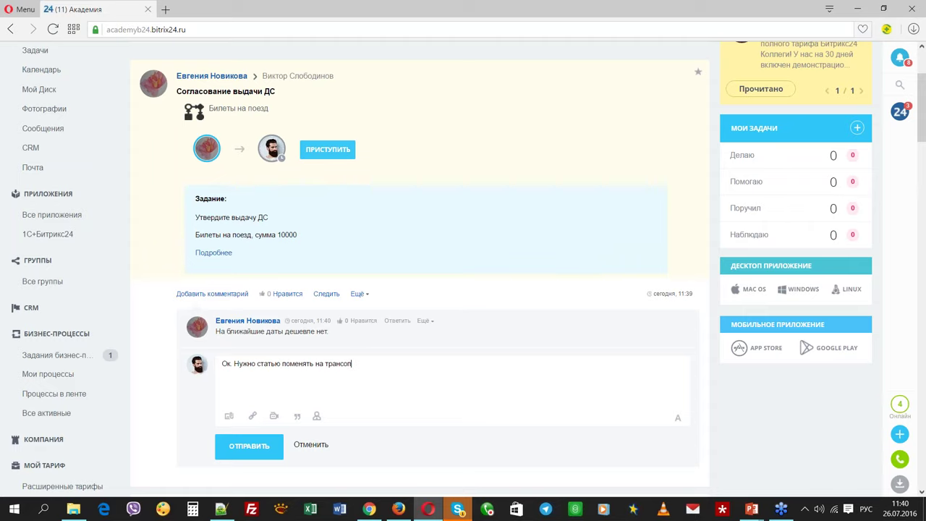
Finish and post the comment "Ок. Нужно статью поменять на транспорт" under the Билеты на поезд request
key(BackSpace)
key(BackSpace)
key(BackSpace)
key(BackSpace)
text(пор)
click(267, 446)
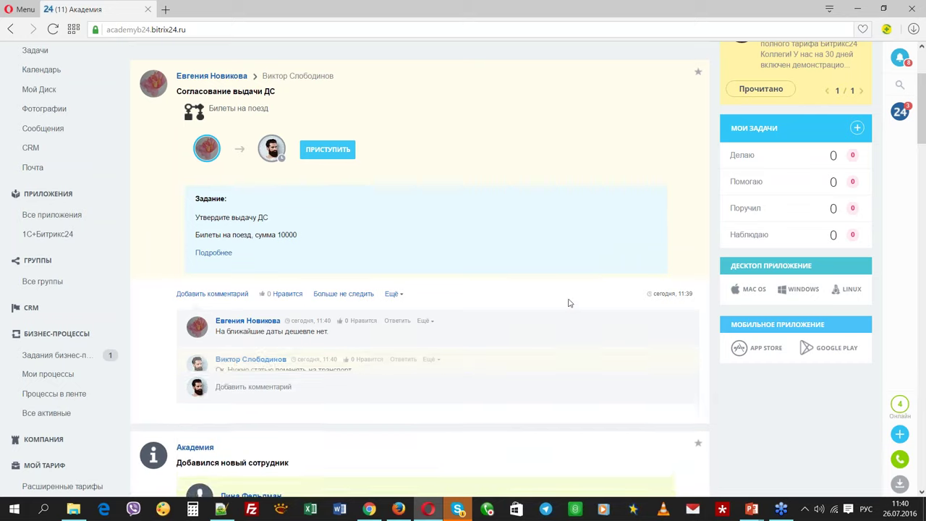
Open the approval task for Билеты на поезд, set the decision to "отправить на доработку" and save it
click(436, 203)
click(418, 333)
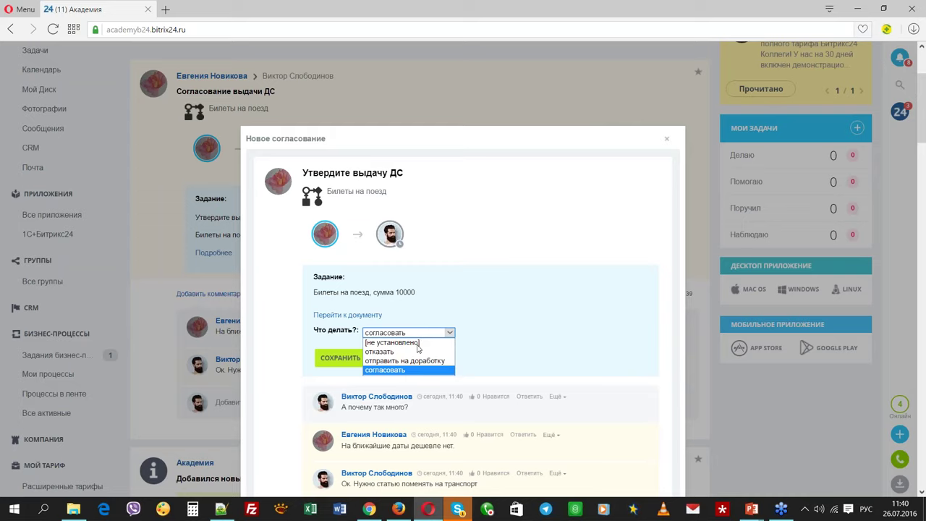
click(417, 360)
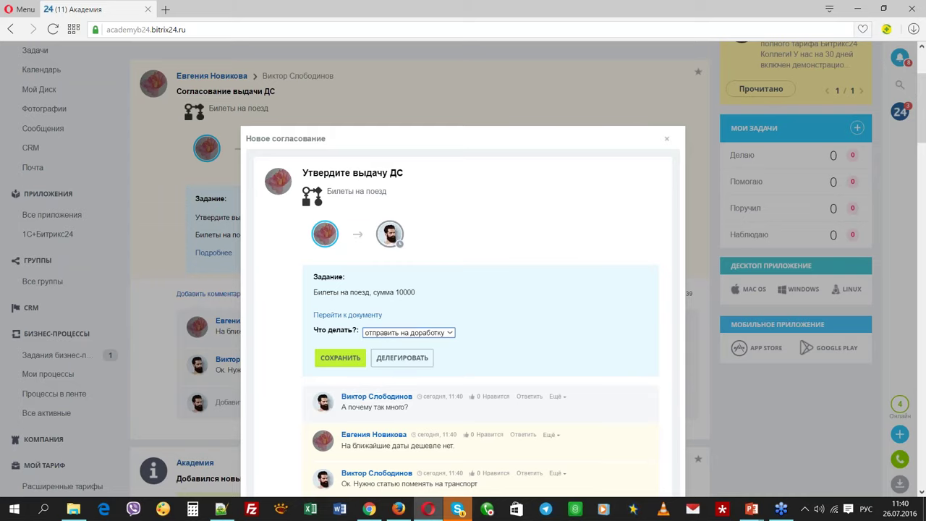
scroll(528, 393, down, 2)
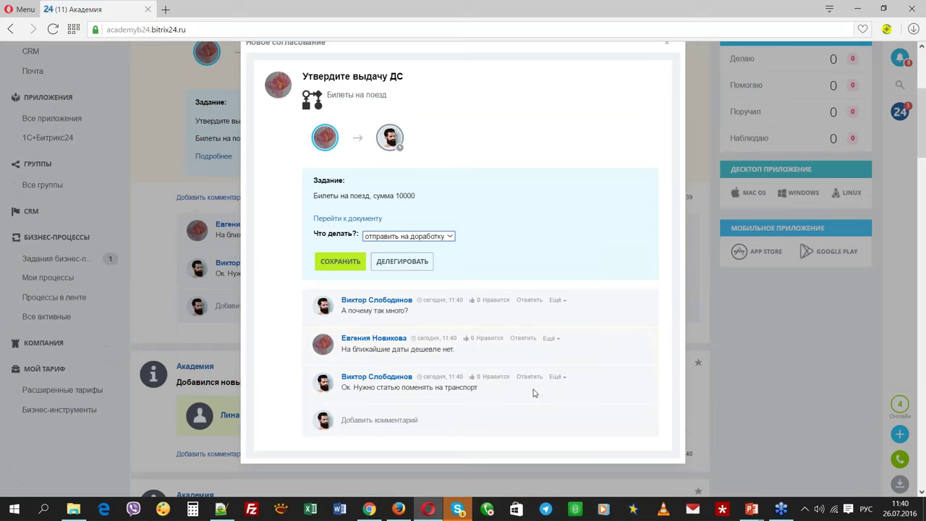
click(340, 262)
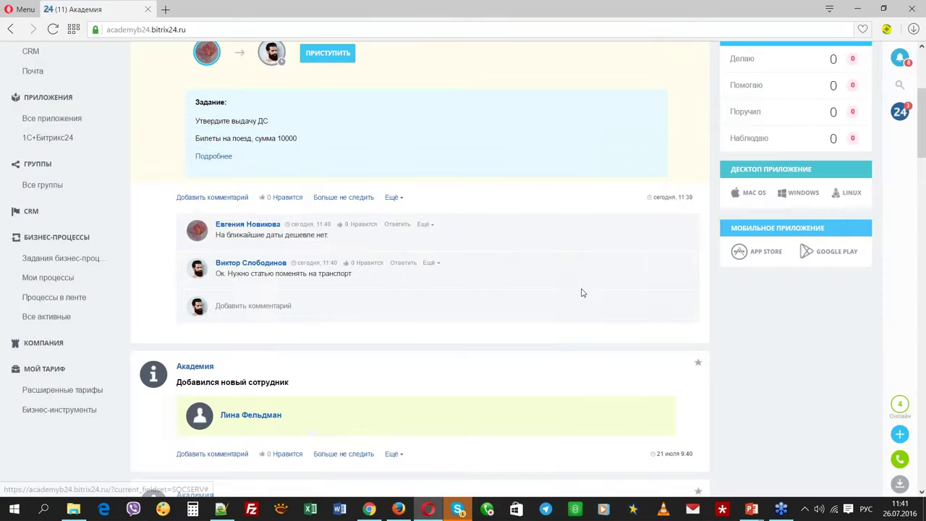
scroll(454, 170, up, 1)
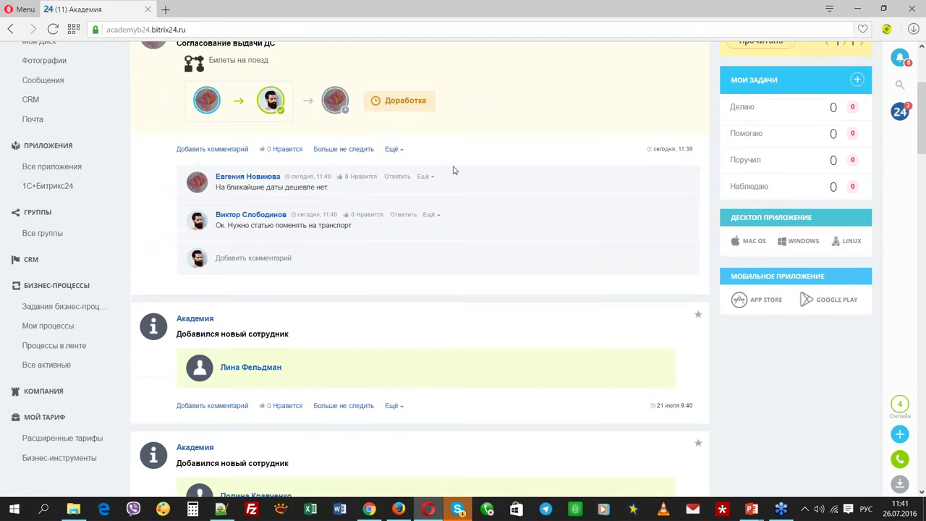
scroll(423, 175, up, 2)
mouse_move(335, 197)
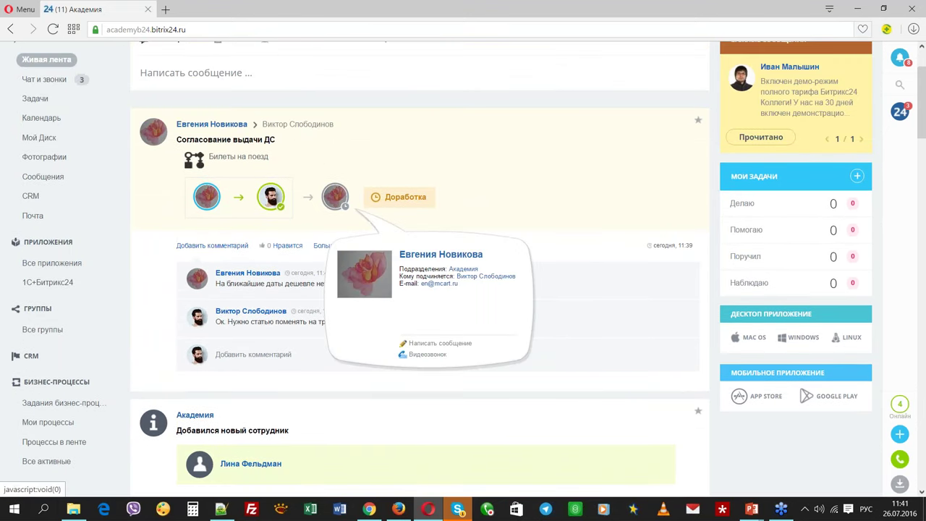
Switch to Chrome, load the new feed posts and open the source document of the "Доработайте заявку" task
click(369, 509)
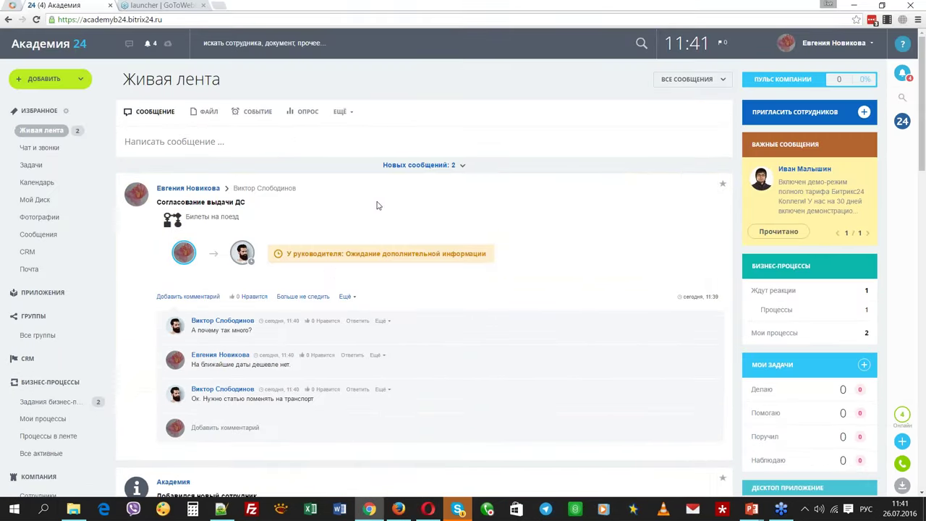
click(394, 165)
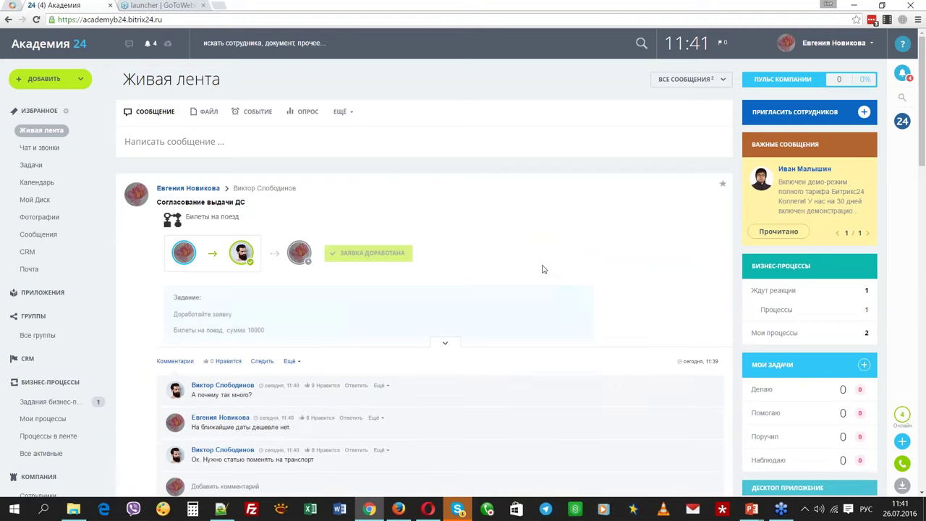
click(438, 344)
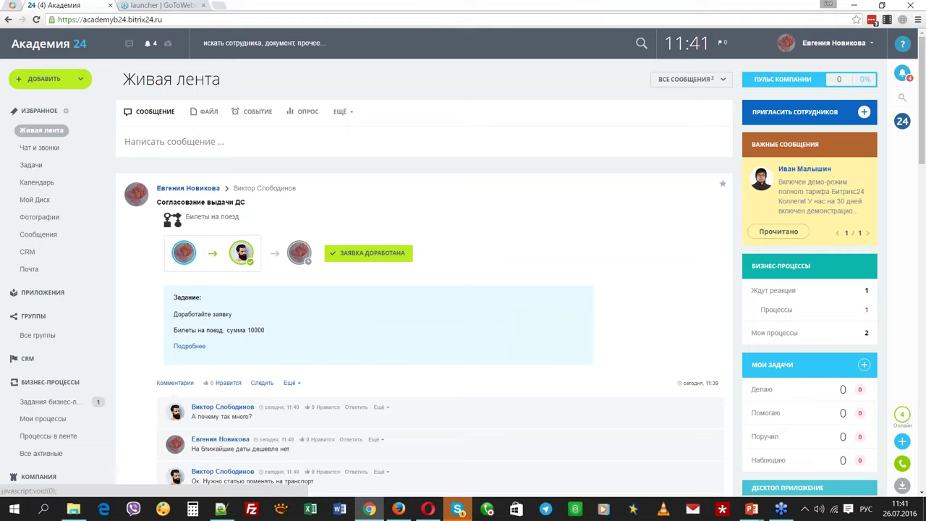
click(530, 297)
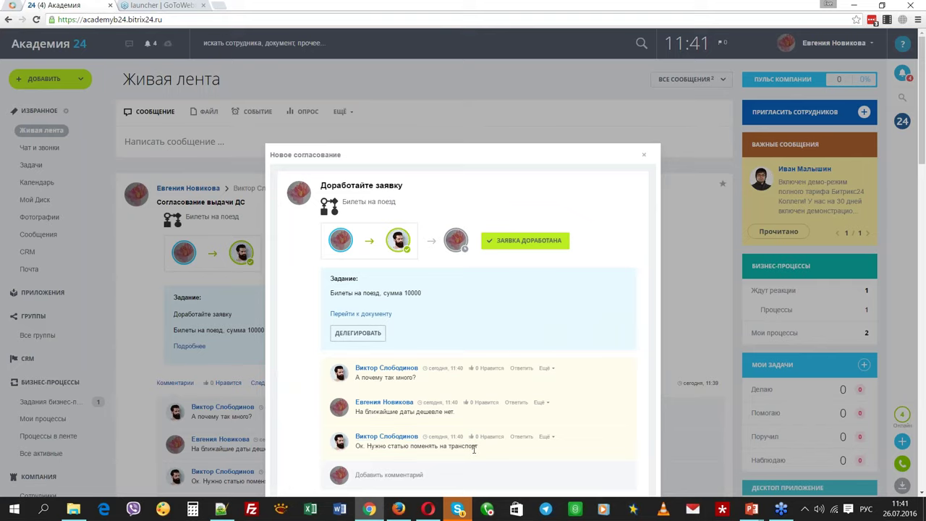
click(384, 316)
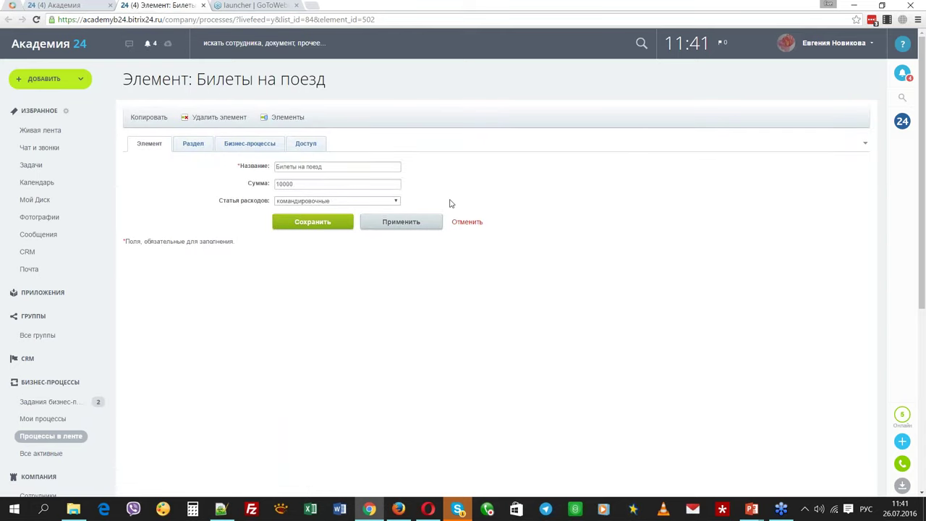
Set the document's expense item to транспорт, save it, and mark the request as reworked from the feed's task
click(296, 203)
click(302, 242)
click(313, 224)
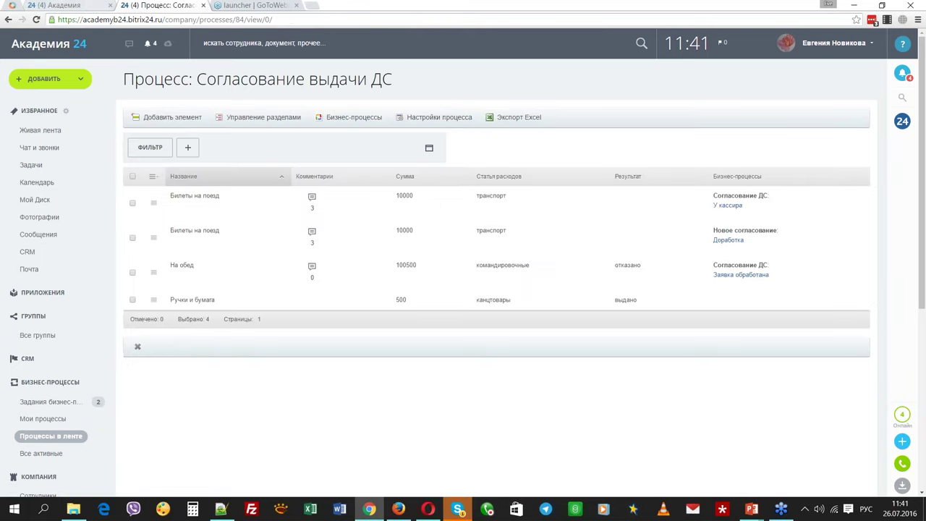
click(58, 5)
click(548, 244)
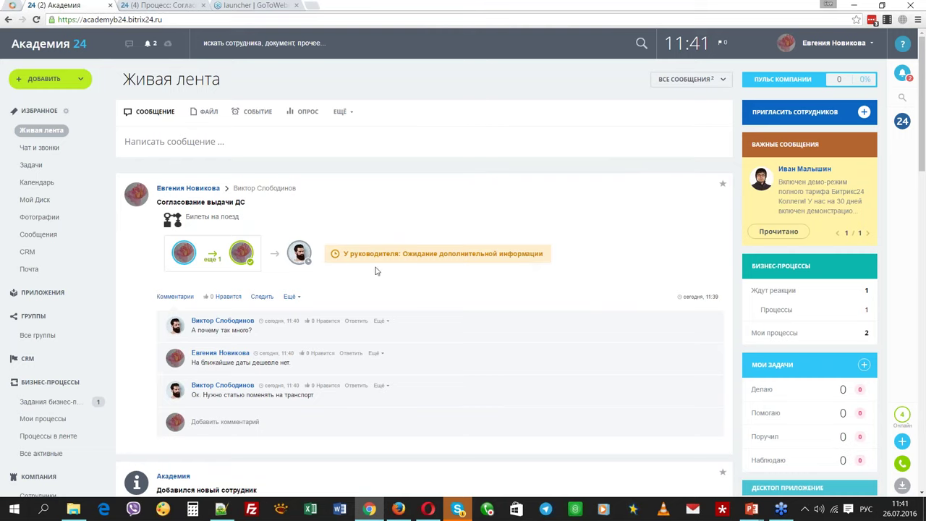
Switch to Opera, open the details of the "Утвердите выдачу ДС" task and save it with the decision "согласовать"
click(436, 512)
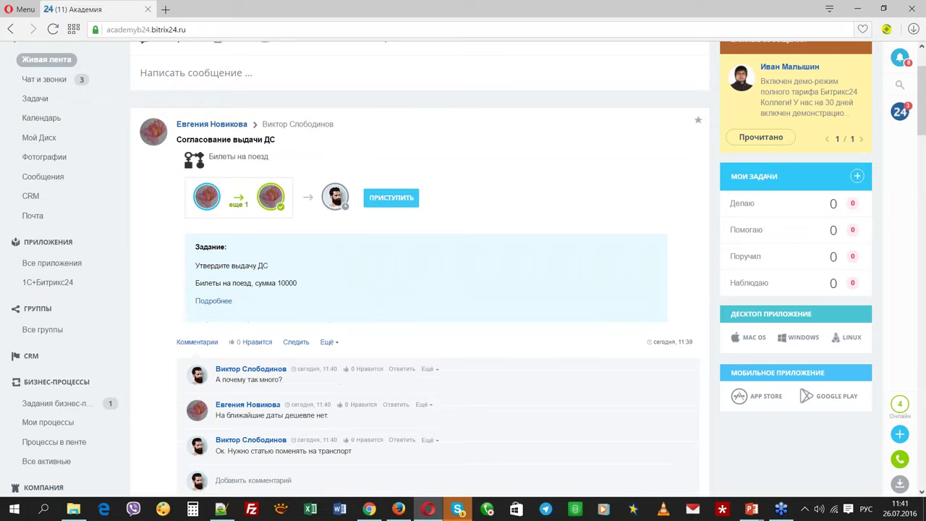
click(215, 301)
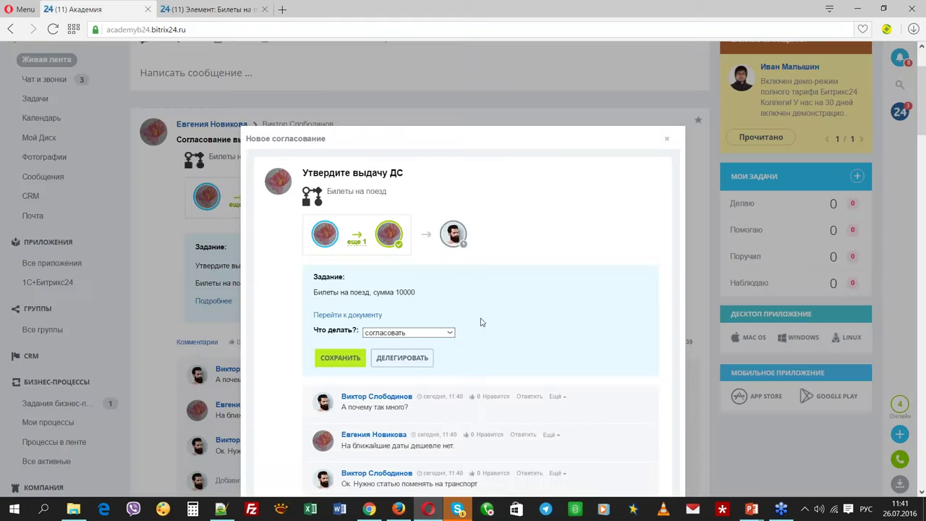
click(94, 8)
click(334, 358)
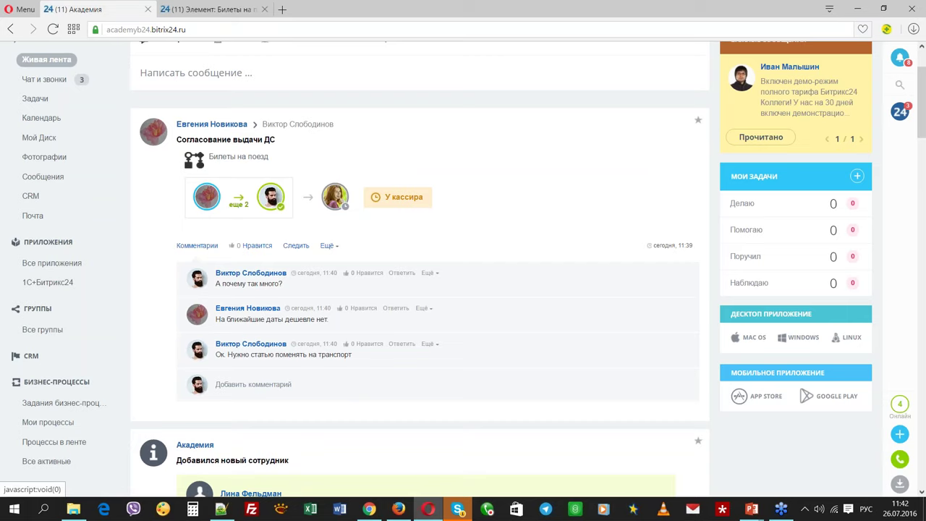
mouse_move(333, 199)
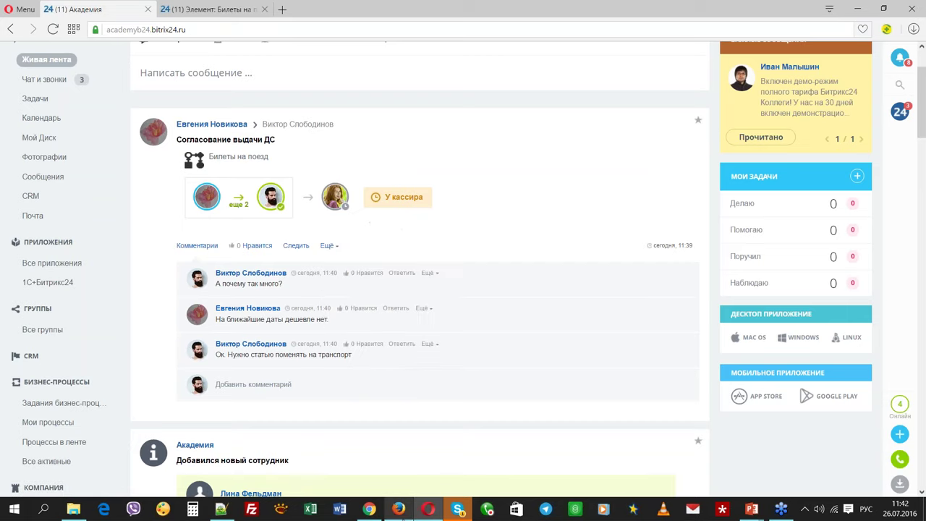
Switch to Firefox, load the new message in the cashier's feed and expand its "Утвердите выдачу" task
mouse_move(403, 511)
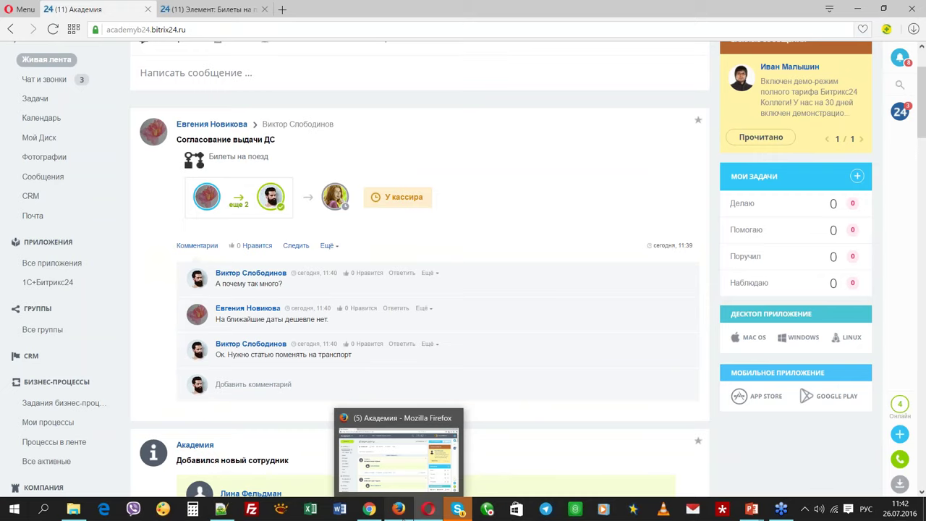
click(400, 510)
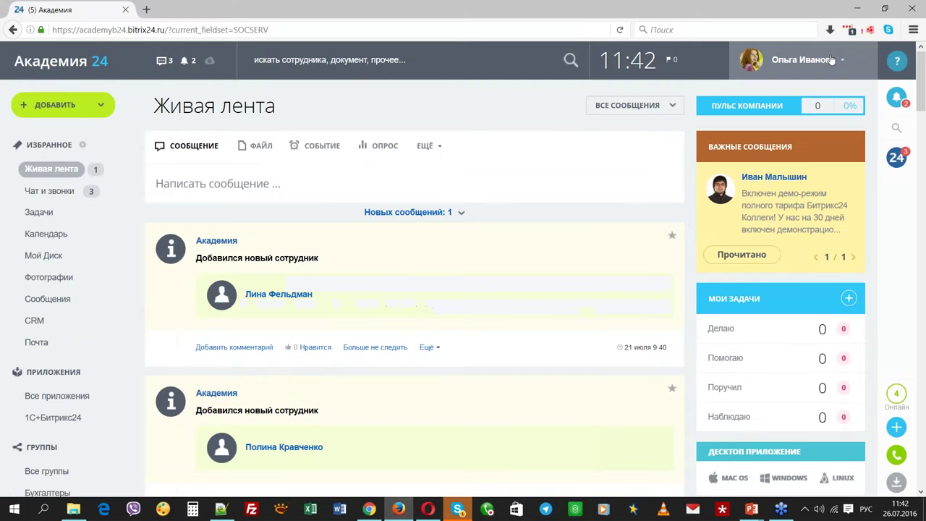
click(419, 214)
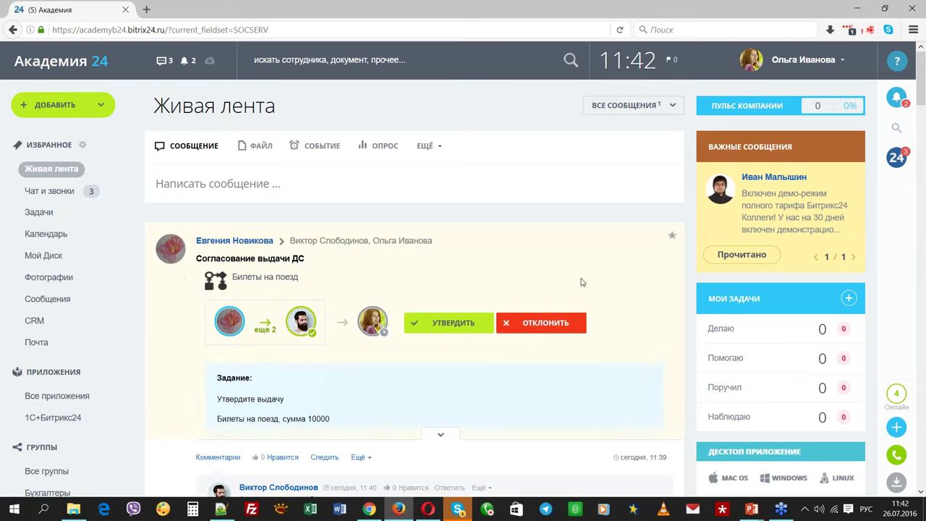
click(440, 434)
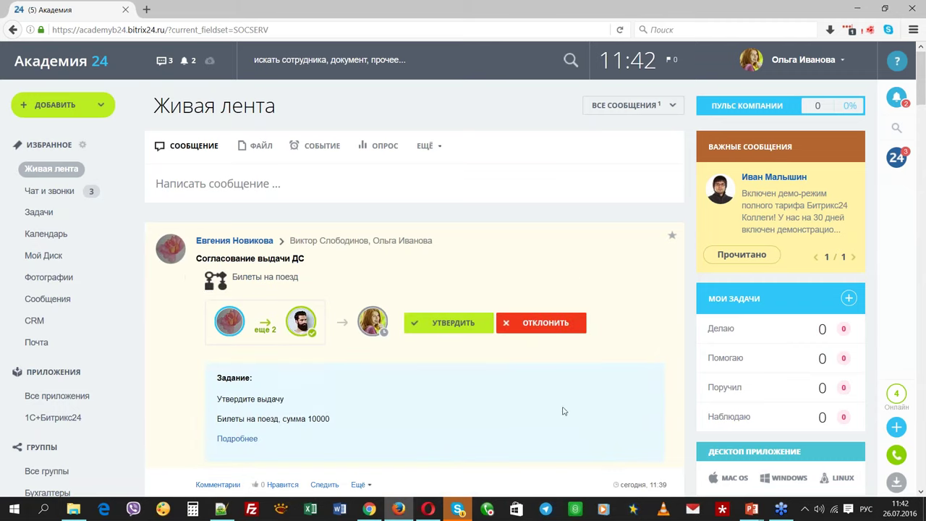
Post the comment "Допишите номер поезда и дату" under the request and decline the payout
scroll(563, 410, down, 1)
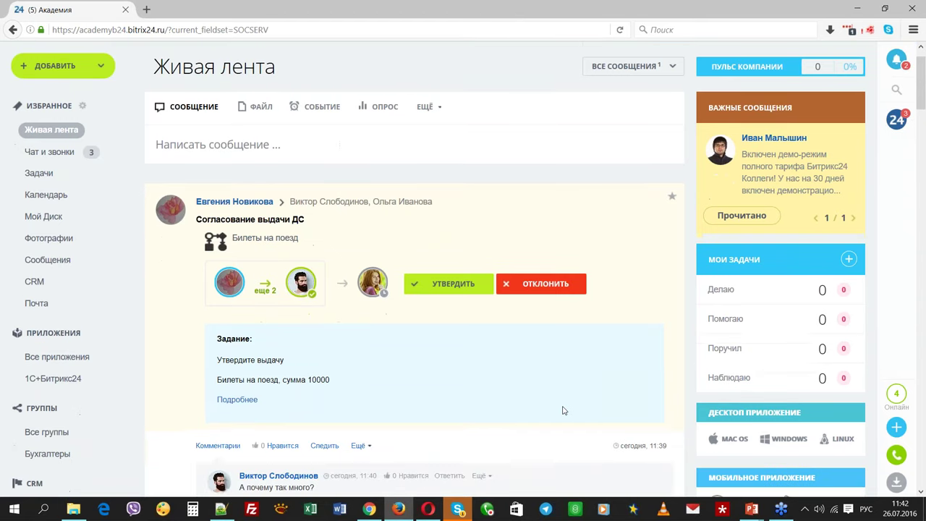
scroll(564, 410, down, 1)
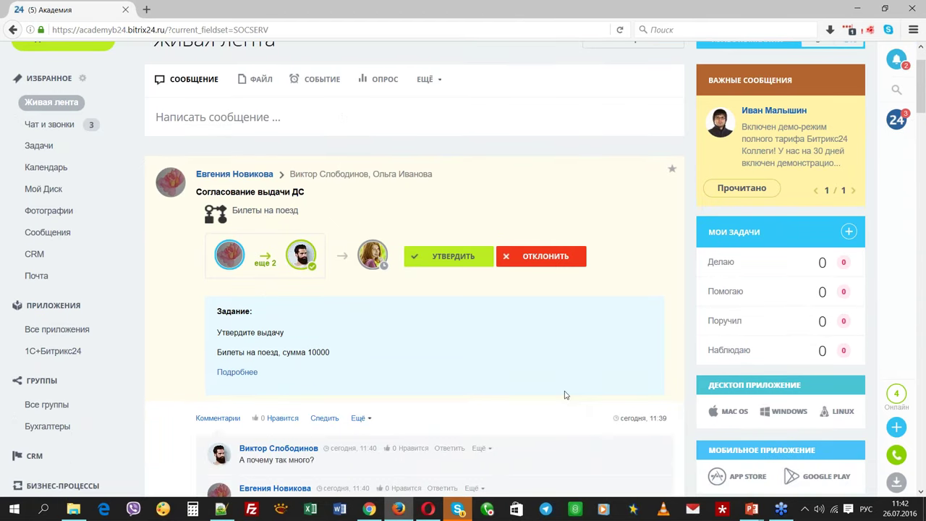
scroll(566, 395, down, 1)
scroll(566, 394, down, 5)
click(448, 374)
text(До)
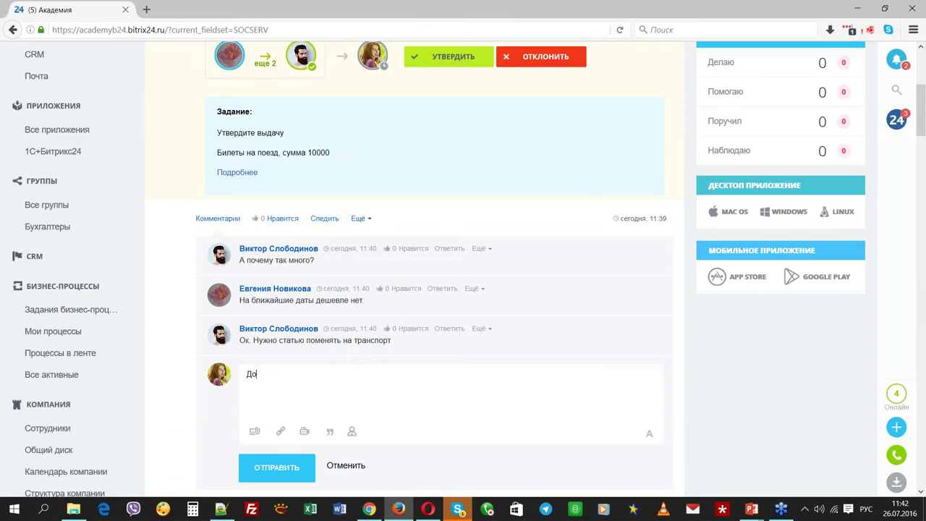
text(пишите номер поезда и дату)
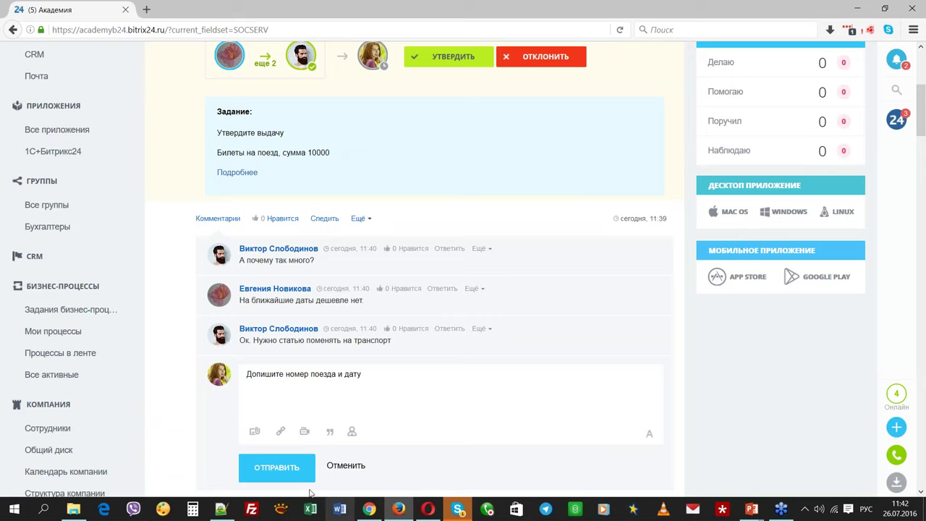
key(ctrl+Return)
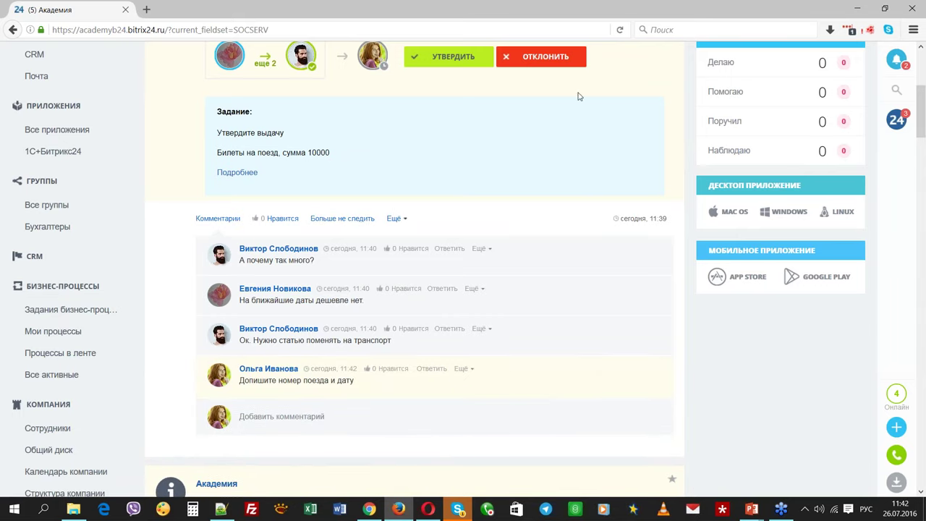
click(548, 61)
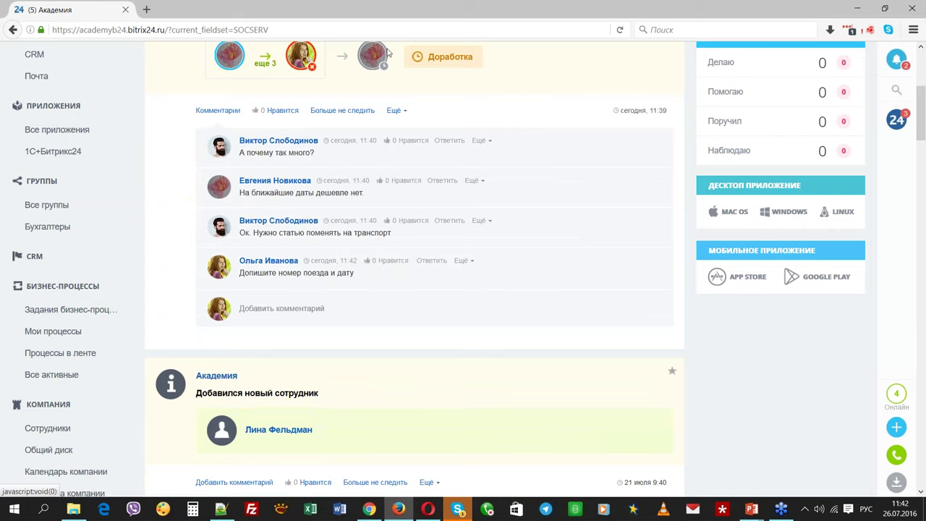
Switch to Chrome, load the updated request in the feed and open its document for editing
click(369, 510)
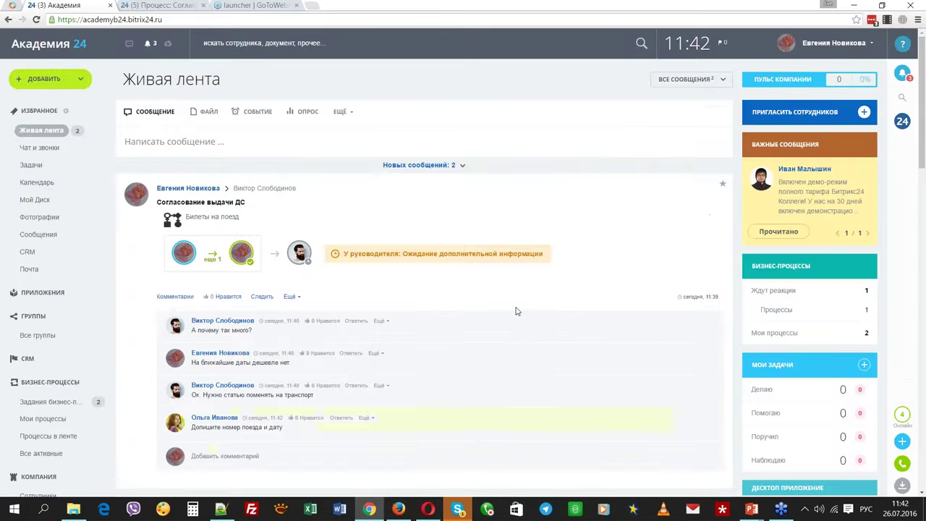
scroll(516, 311, down, 1)
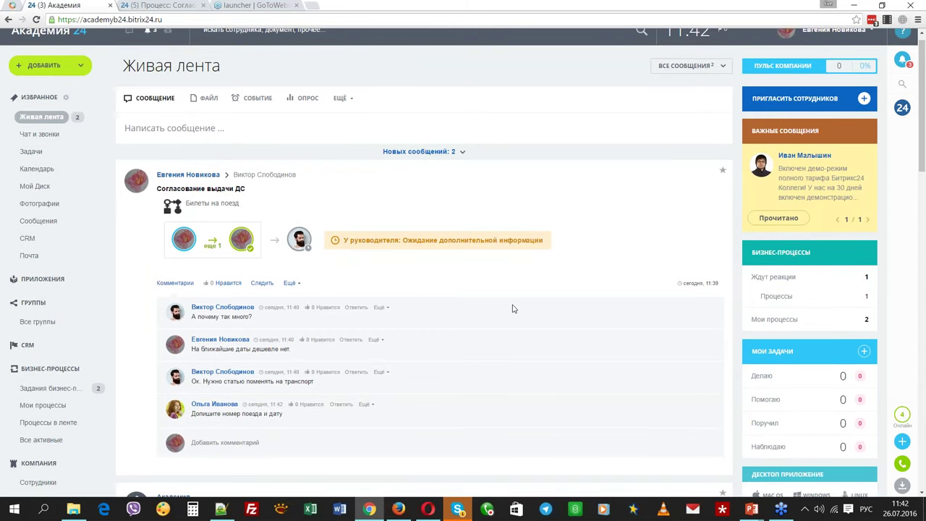
scroll(512, 309, down, 1)
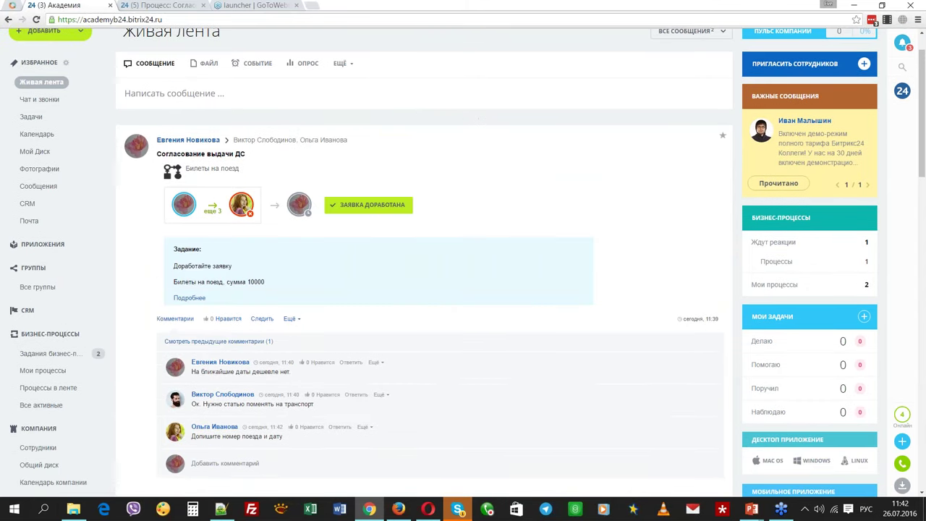
click(190, 297)
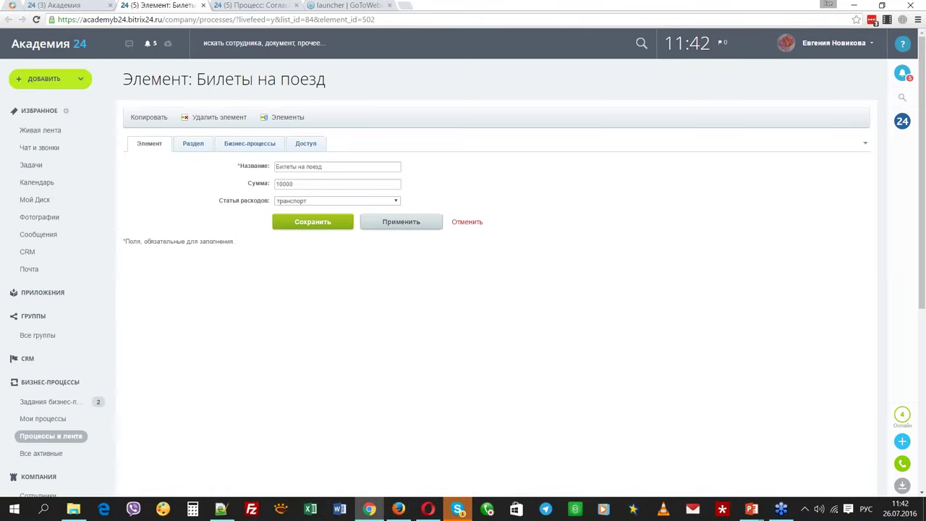
Append ", 28 июля, №757 Сан" to the document's name, save it, and mark the request as reworked in the feed
click(340, 167)
text(, 28 июля, №757 Сан)
click(312, 221)
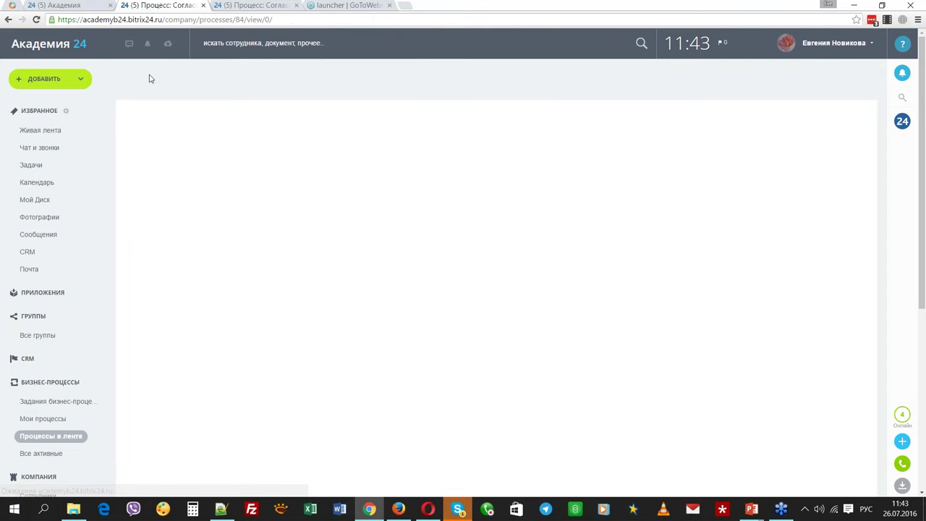
key(ctrl+1)
click(525, 240)
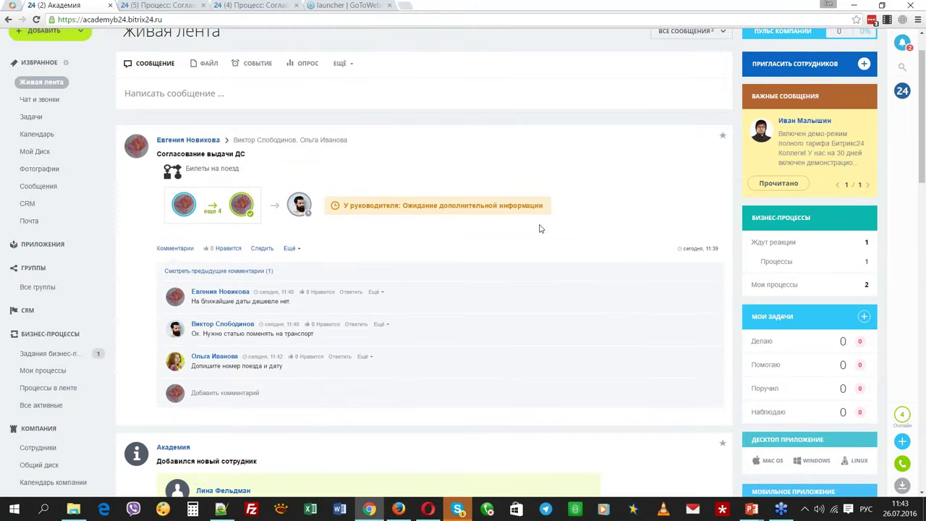
Switch to Opera, load the updated request in the manager's feed and save its "Утвердите выдачу ДС" task with the decision "согласовать"
click(431, 510)
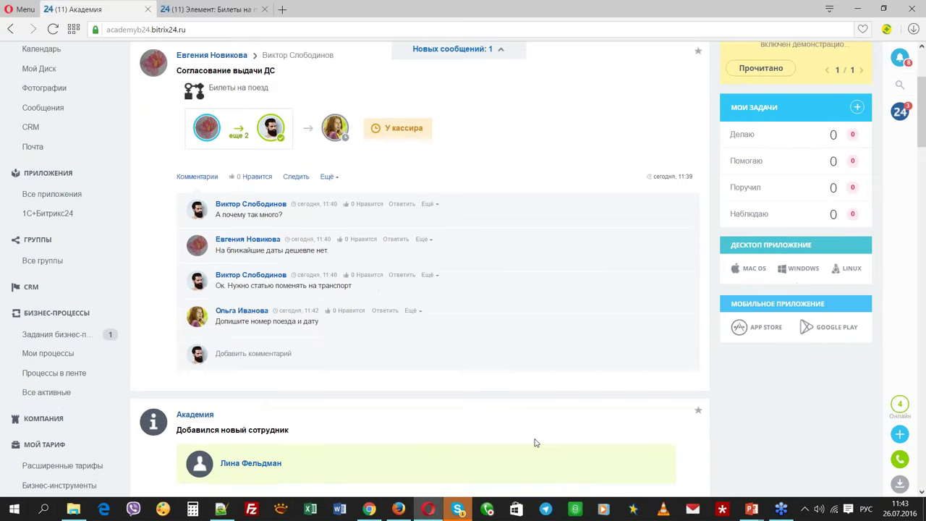
scroll(496, 136, up, 1)
scroll(496, 135, up, 2)
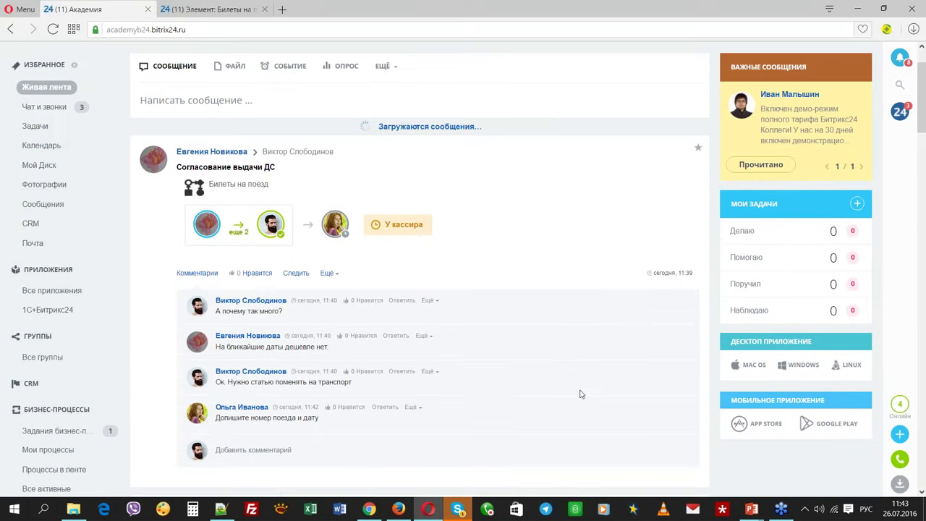
click(388, 226)
click(388, 226)
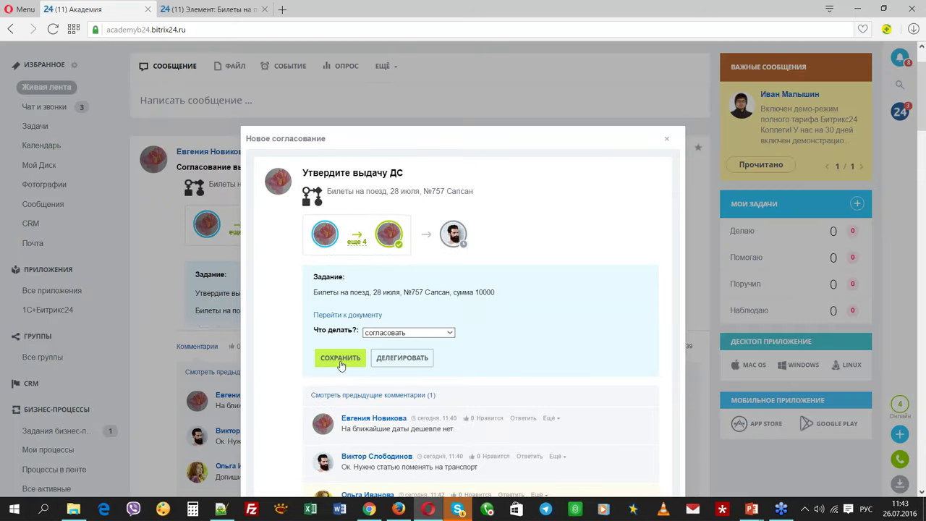
click(340, 357)
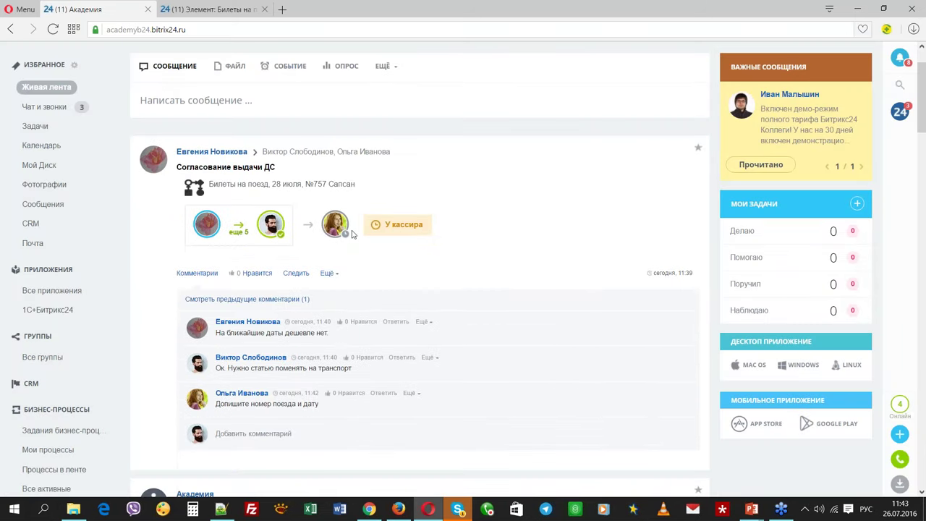
Switch to Firefox, load the updated train ticket request in the cashier's feed and approve the payout
click(404, 509)
scroll(485, 304, up, 2)
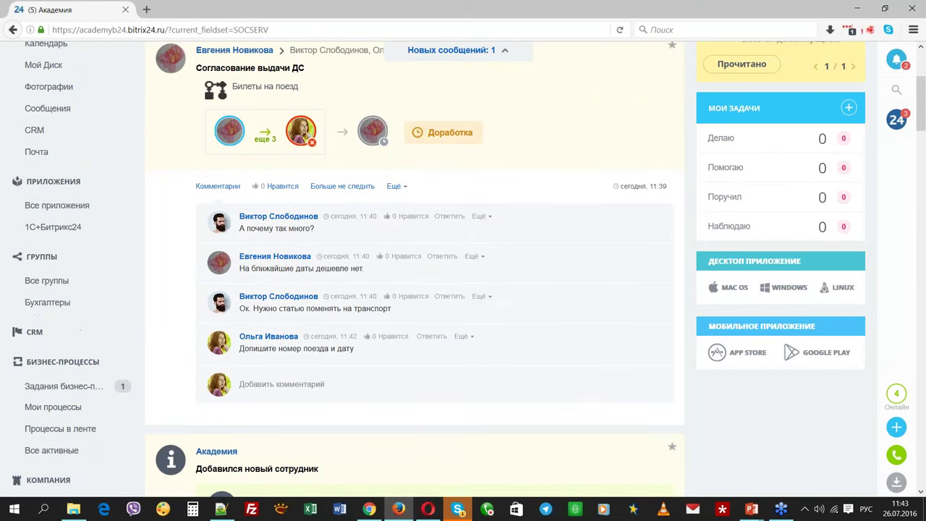
scroll(498, 426, up, 5)
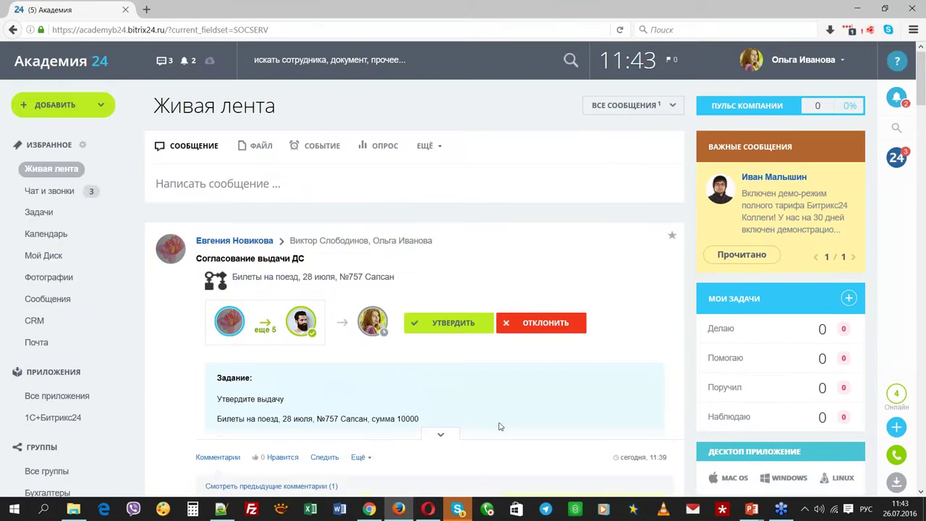
scroll(498, 426, down, 1)
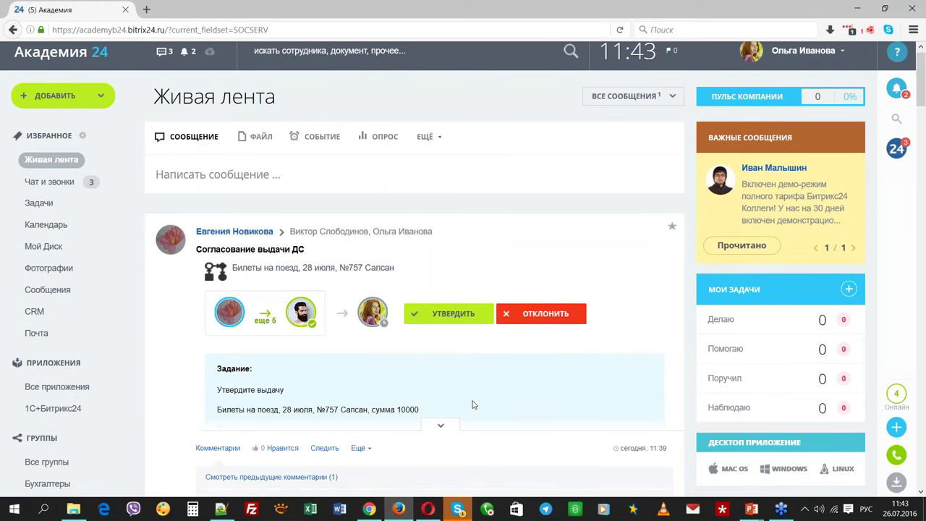
scroll(472, 405, down, 2)
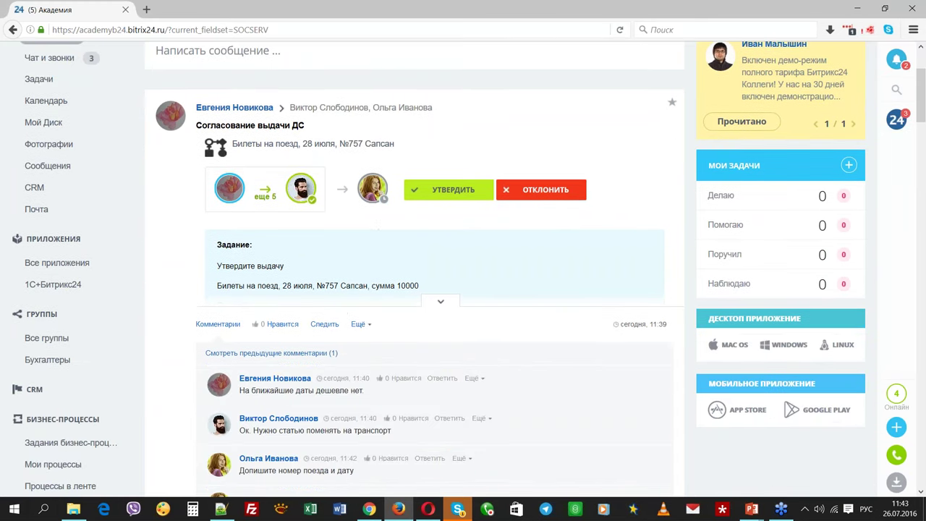
click(455, 191)
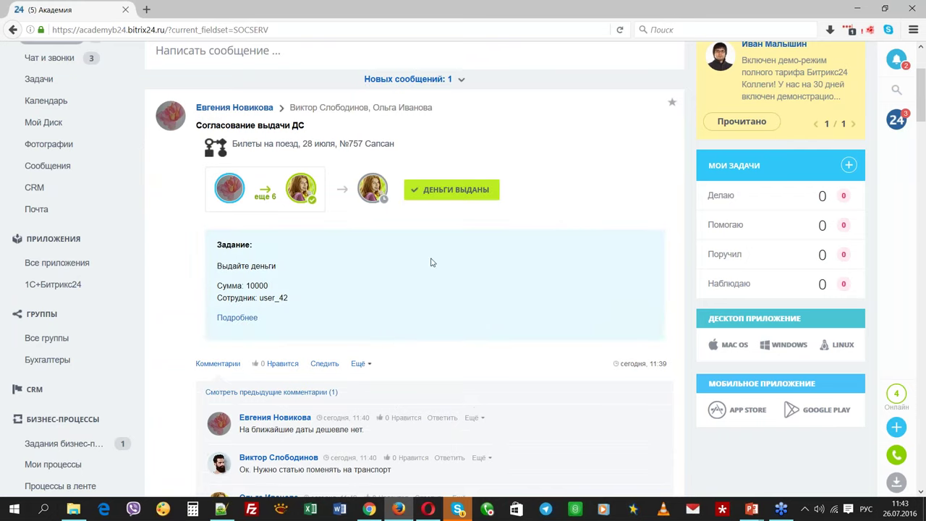
Highlight the employee value in the "Выдайте деньги" task and mark the money as issued
double_click(276, 298)
click(346, 301)
double_click(264, 297)
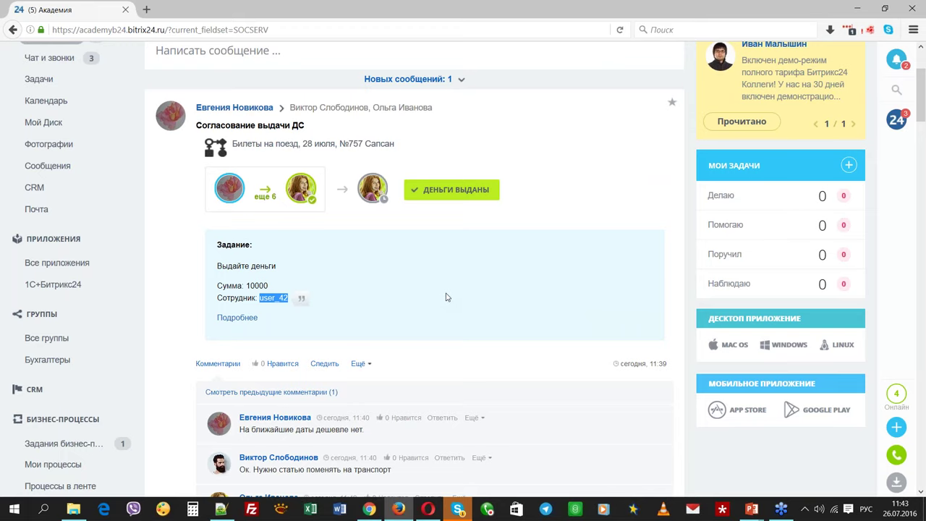
Open the cashier's "Процессы в ленте" page to view the processes available to that account
scroll(446, 297, down, 3)
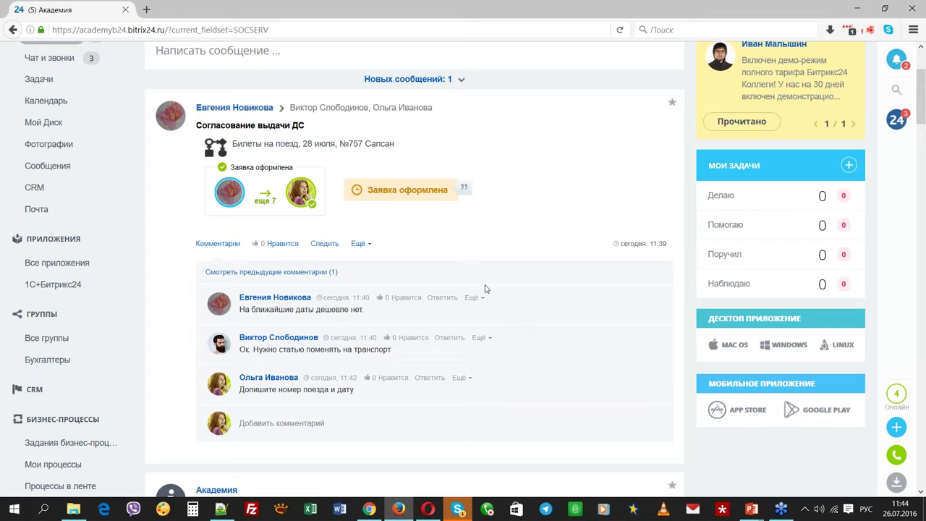
scroll(181, 362, down, 2)
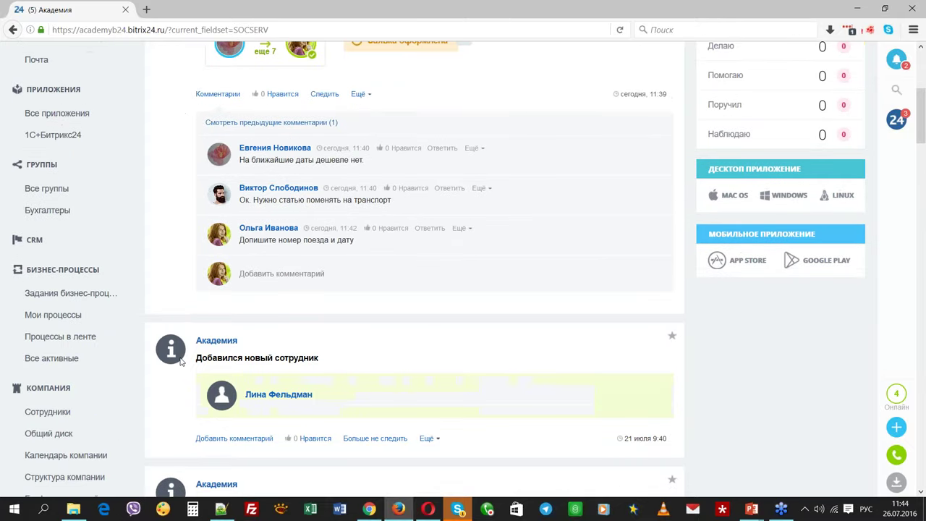
scroll(181, 362, down, 1)
click(60, 285)
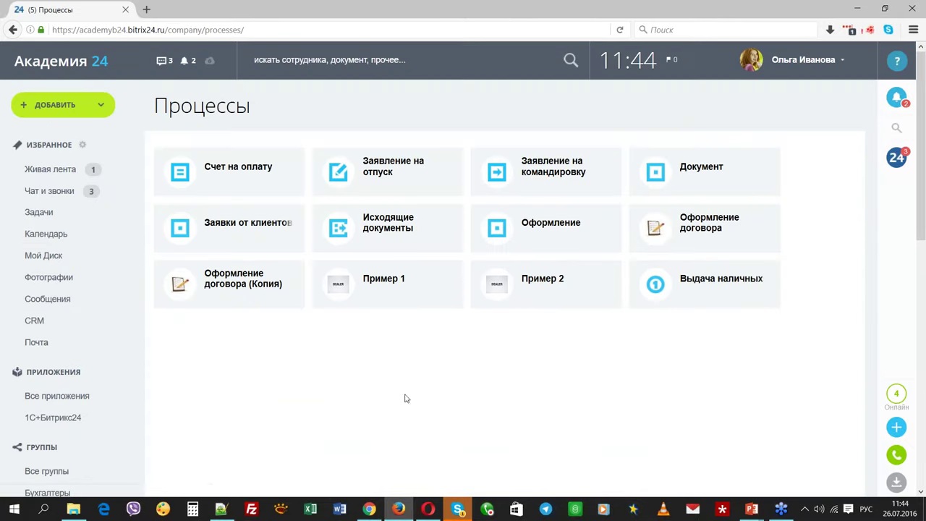
Switch to Chrome, go to "Процессы в ленте" and open the "Согласование выдачи ДС" process
click(372, 510)
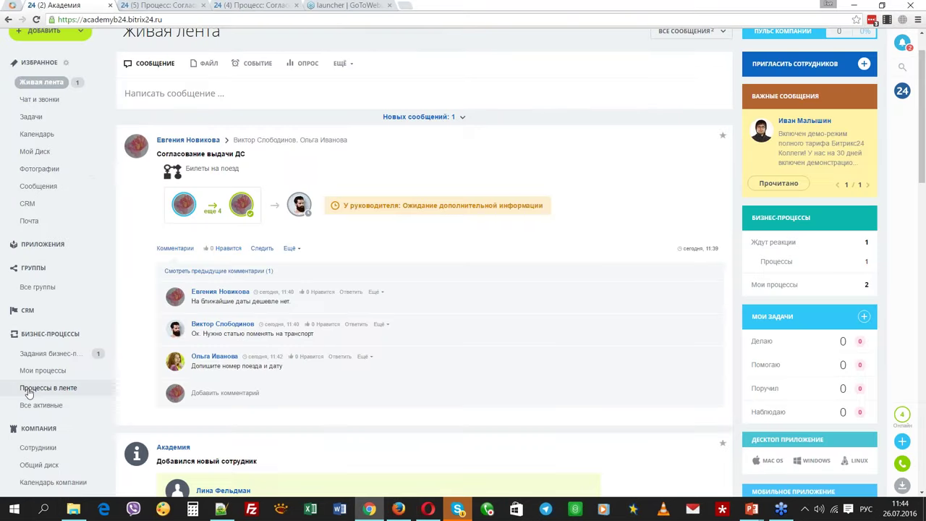
click(30, 394)
scroll(72, 437, down, 2)
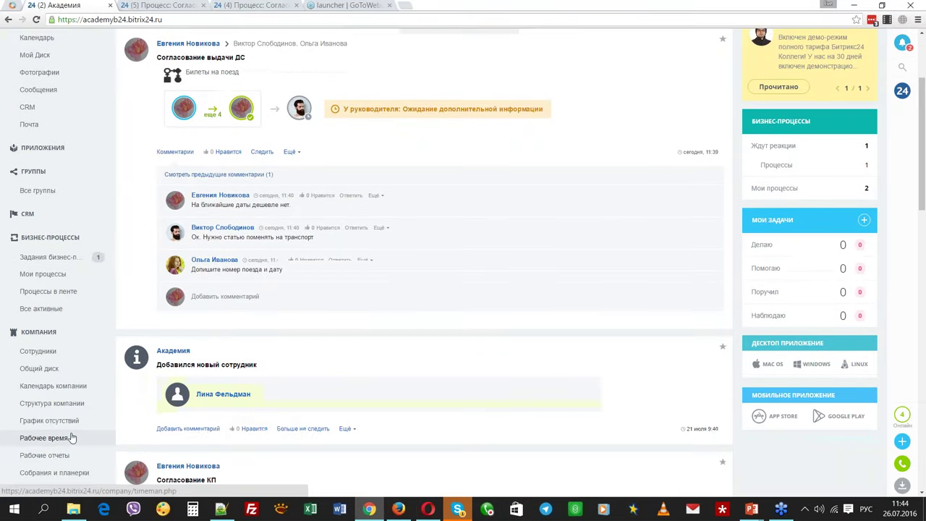
scroll(598, 415, down, 2)
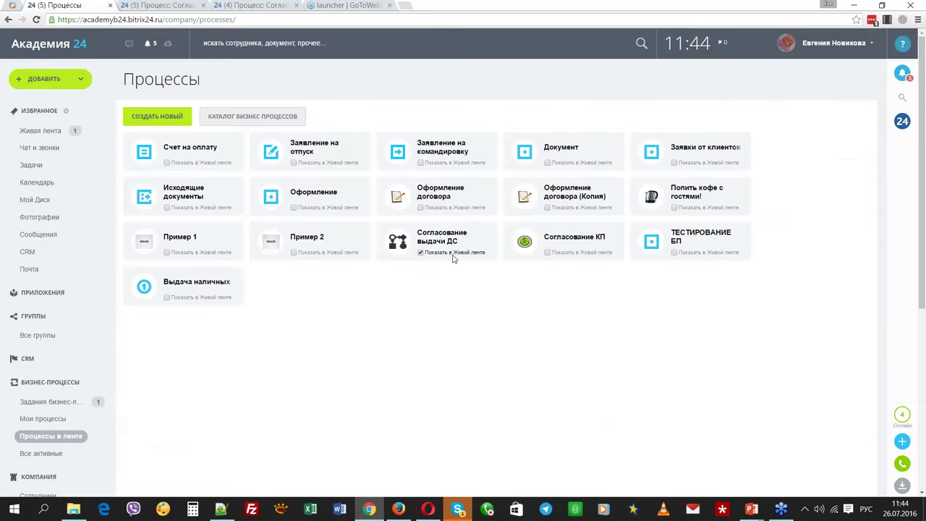
click(448, 242)
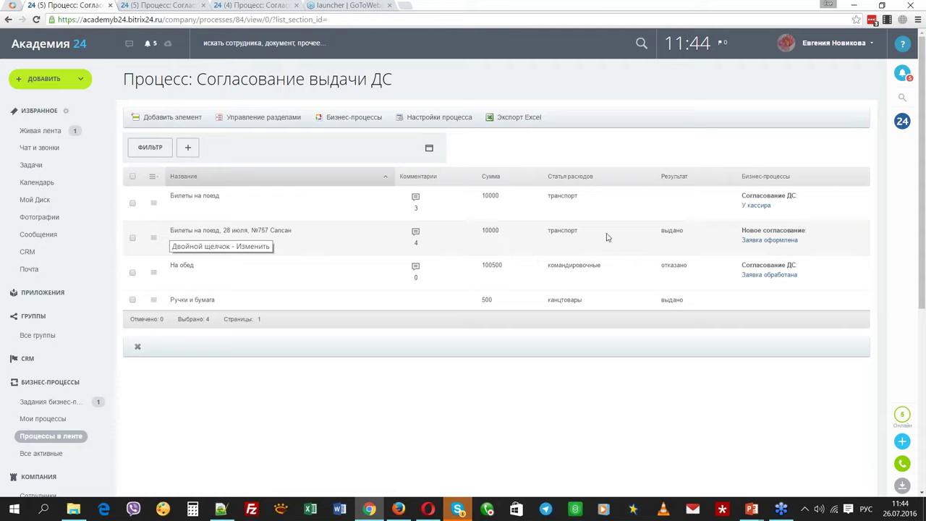
Examine the "Новое согласование" log of the request "Билеты на поезд, 28 июля, №757 Сапсан" and return to the process list
click(755, 243)
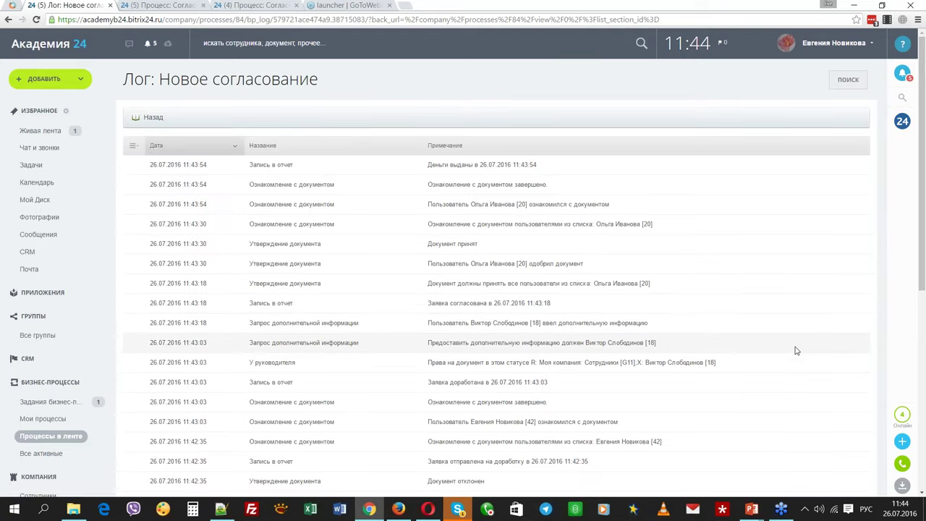
scroll(796, 351, down, 2)
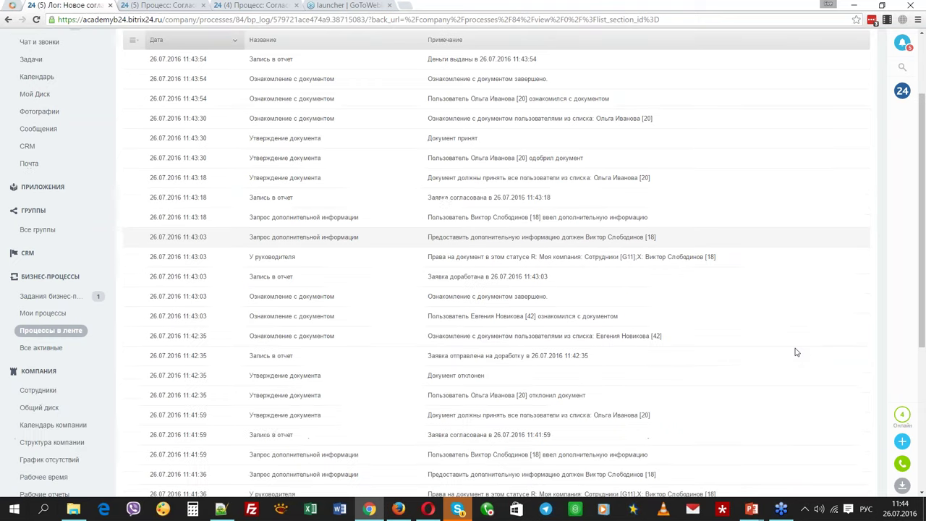
scroll(796, 352, down, 3)
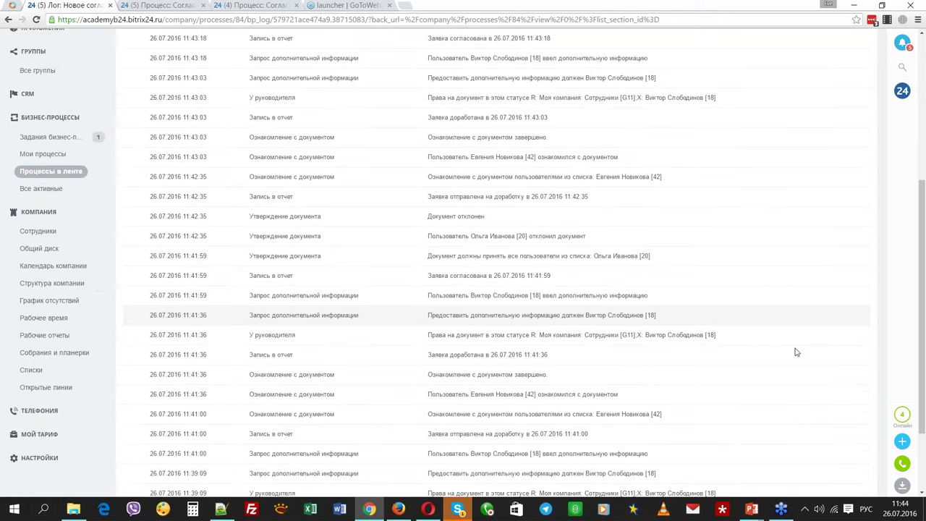
scroll(795, 352, down, 2)
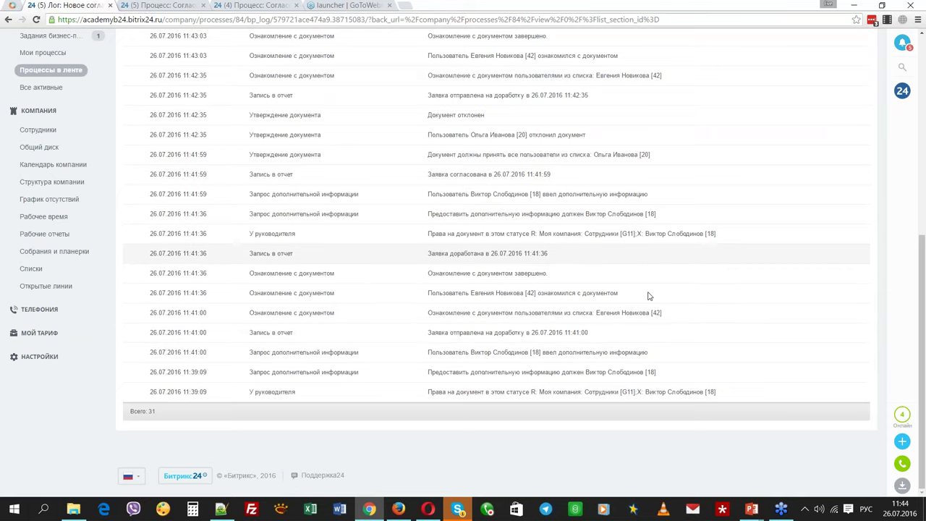
scroll(642, 320, up, 1)
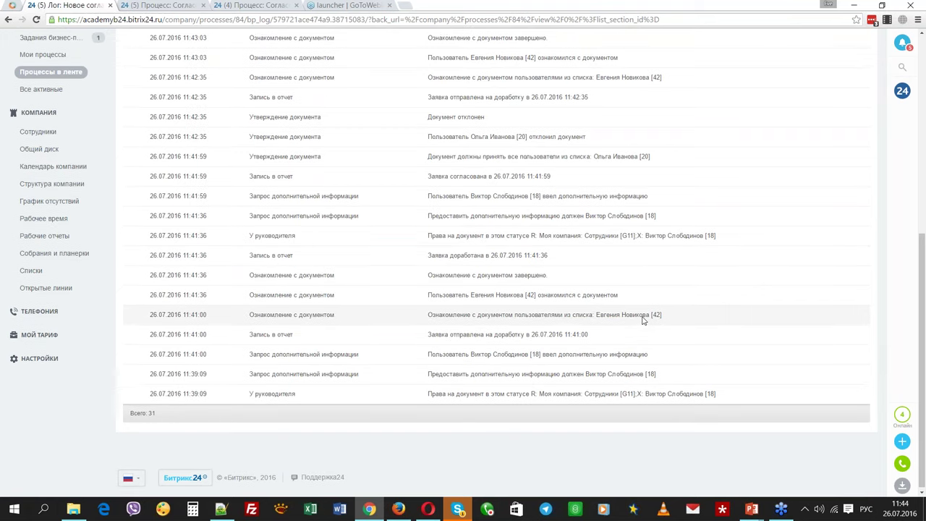
scroll(642, 321, up, 2)
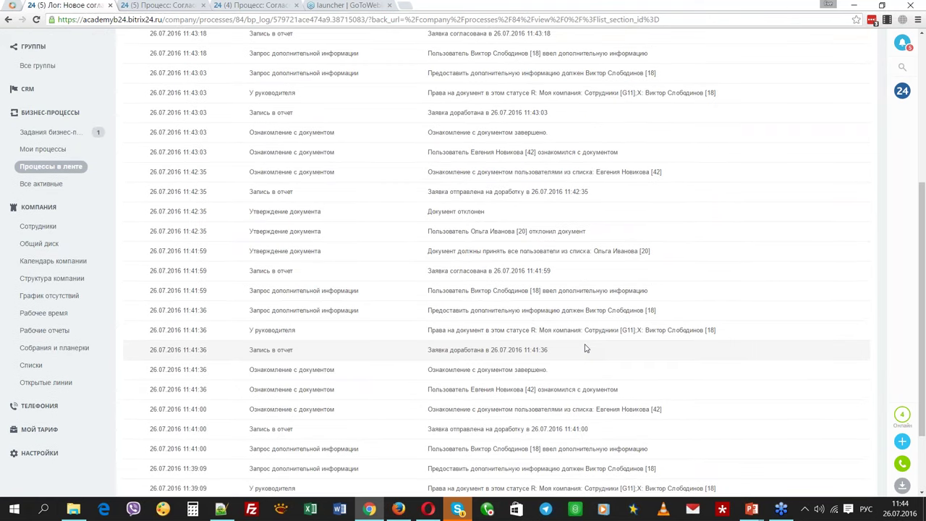
scroll(586, 348, up, 1)
scroll(638, 382, up, 1)
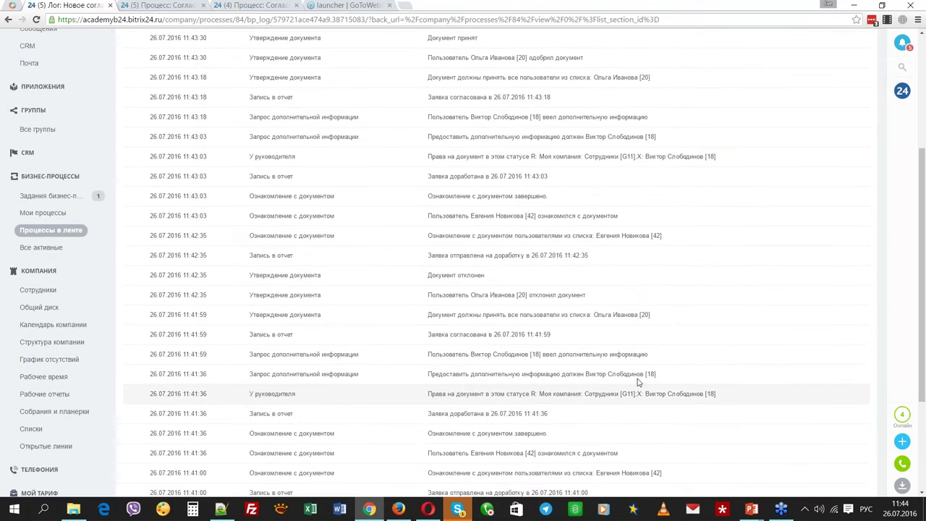
scroll(590, 208, up, 1)
scroll(591, 208, up, 4)
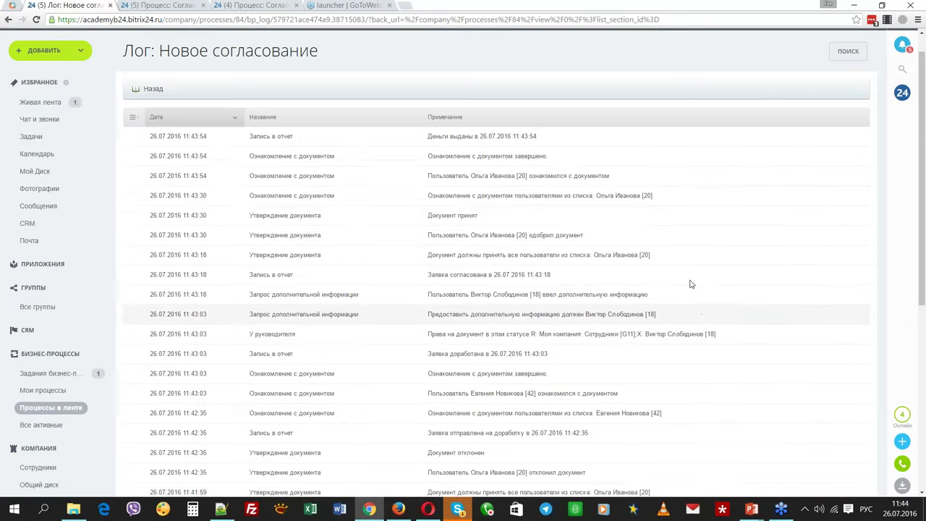
click(150, 91)
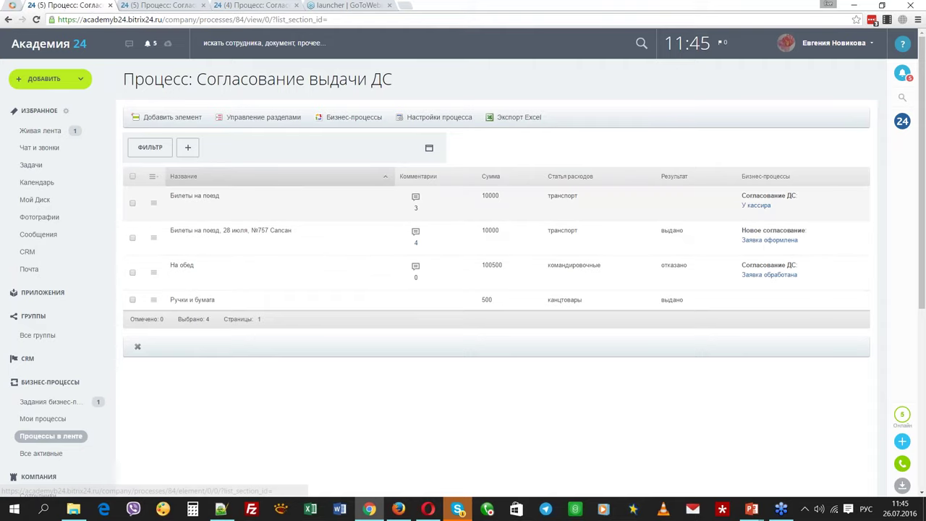
Review all comments on the request "Билеты на поезд, 28 июля, №757 Сапсан", including the earlier ones, and return to the live feed
click(415, 243)
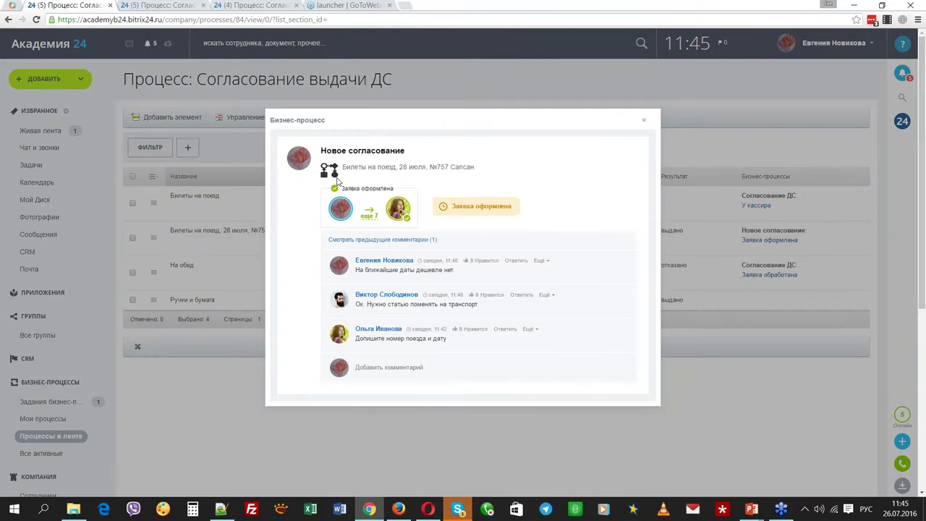
click(382, 240)
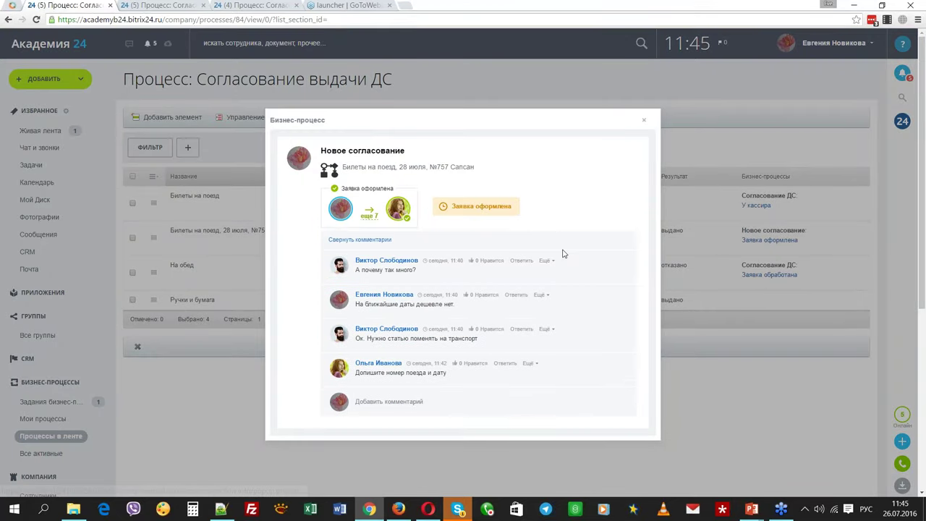
scroll(563, 254, down, 2)
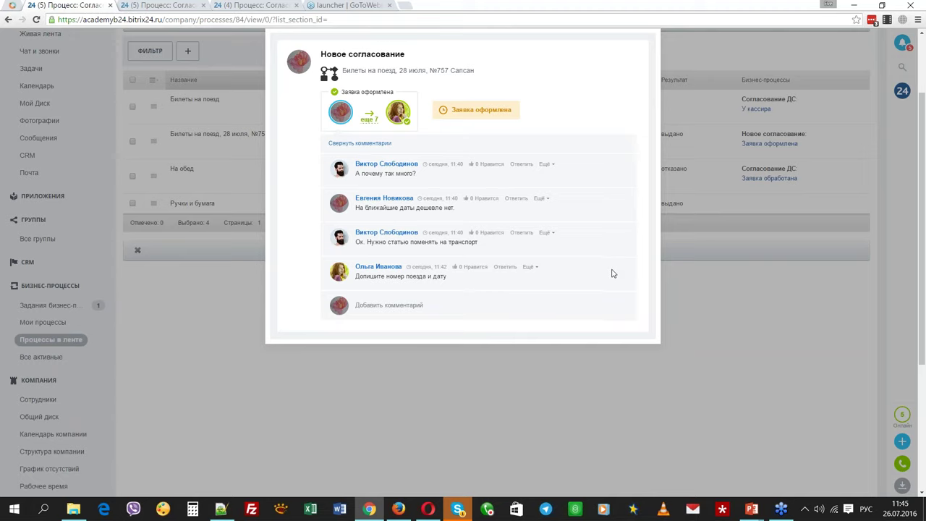
click(672, 331)
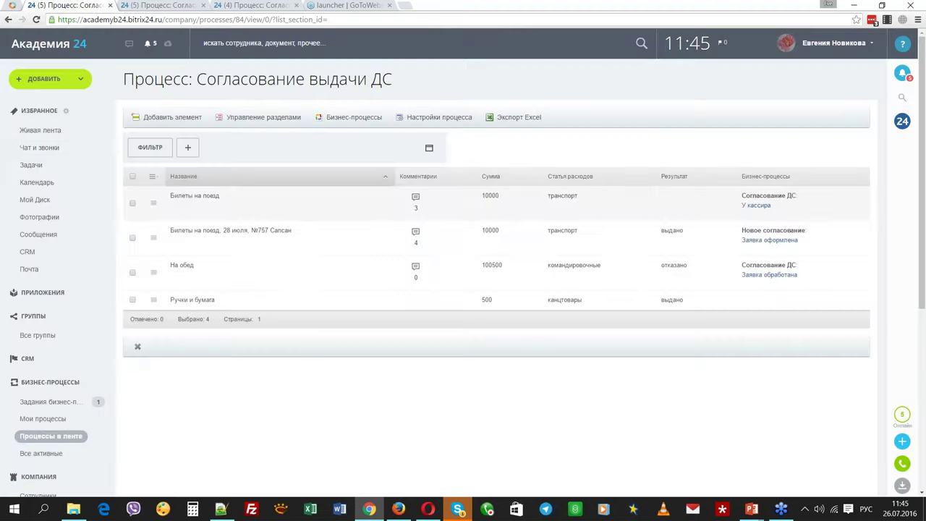
click(71, 132)
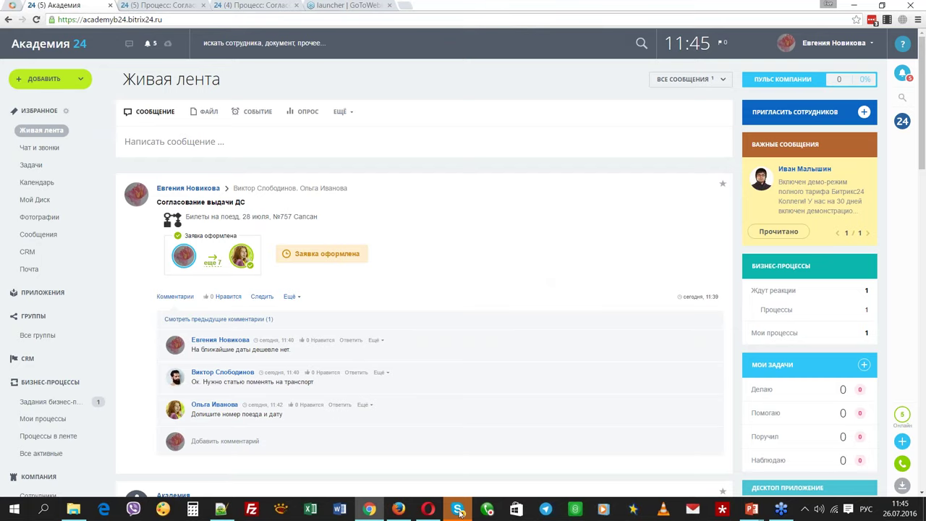
mouse_move(460, 512)
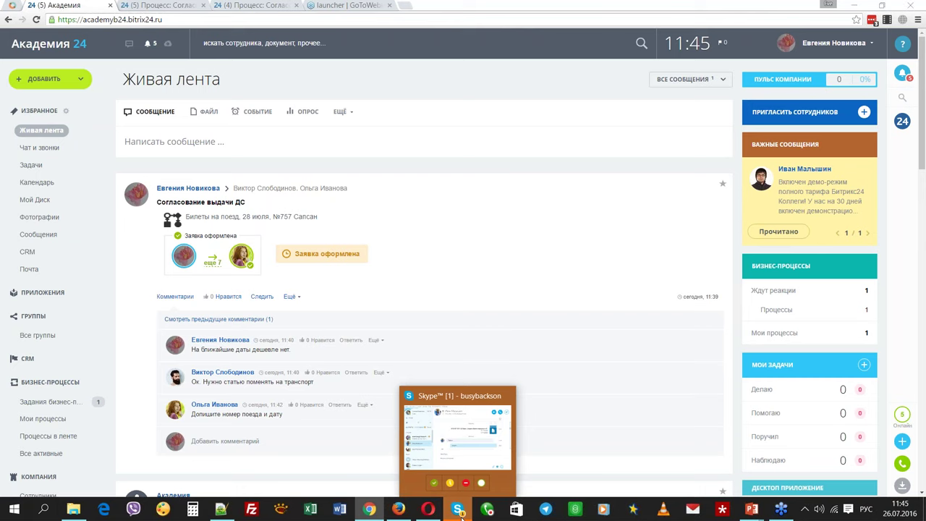
click(459, 510)
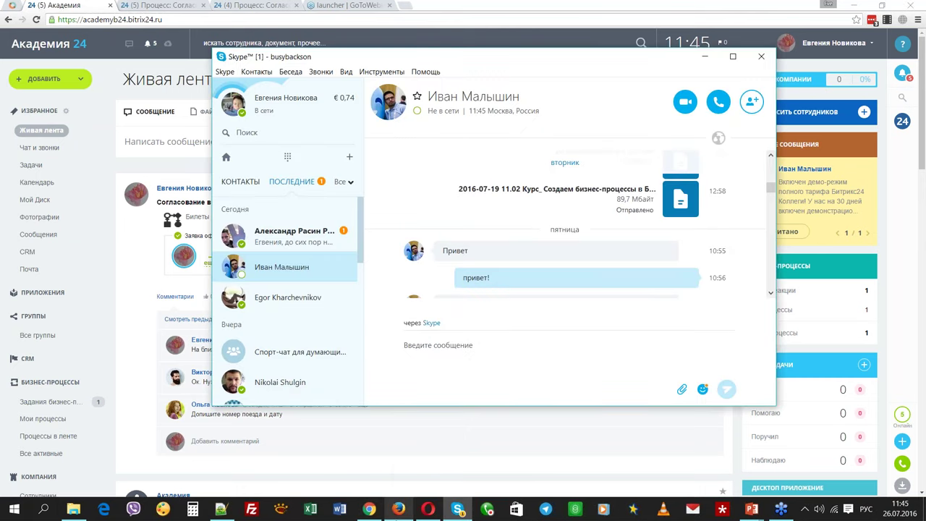
click(781, 511)
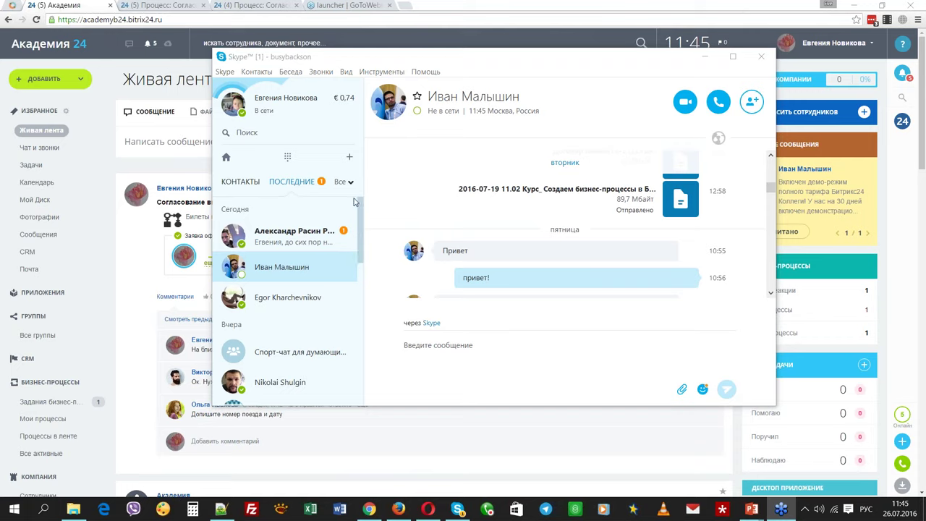
click(702, 55)
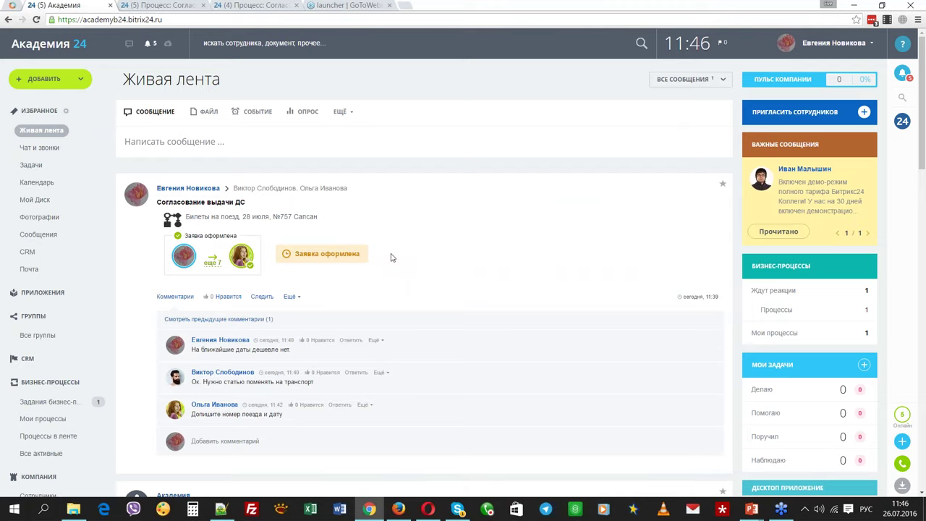
click(804, 509)
right_click(804, 461)
click(839, 452)
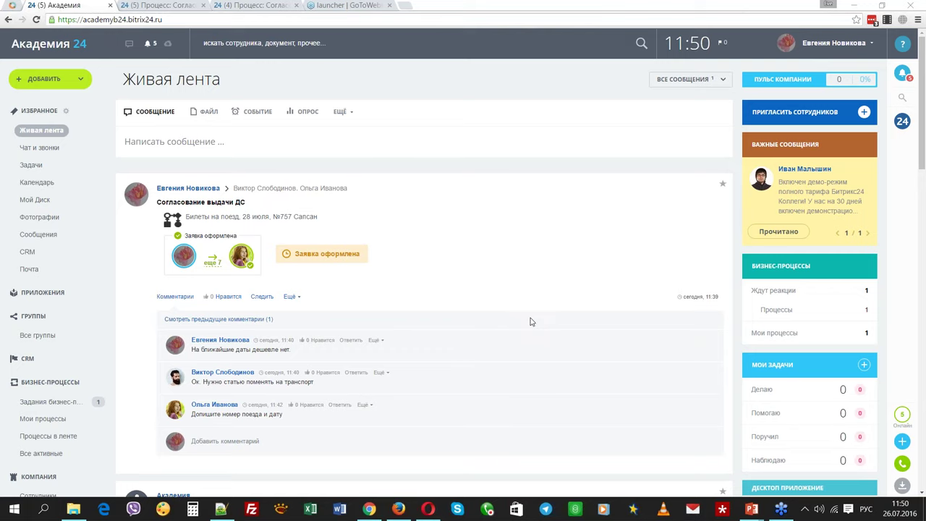
Switch to the PowerPoint slide show and advance to the slide "Задания VS Команды"
click(749, 511)
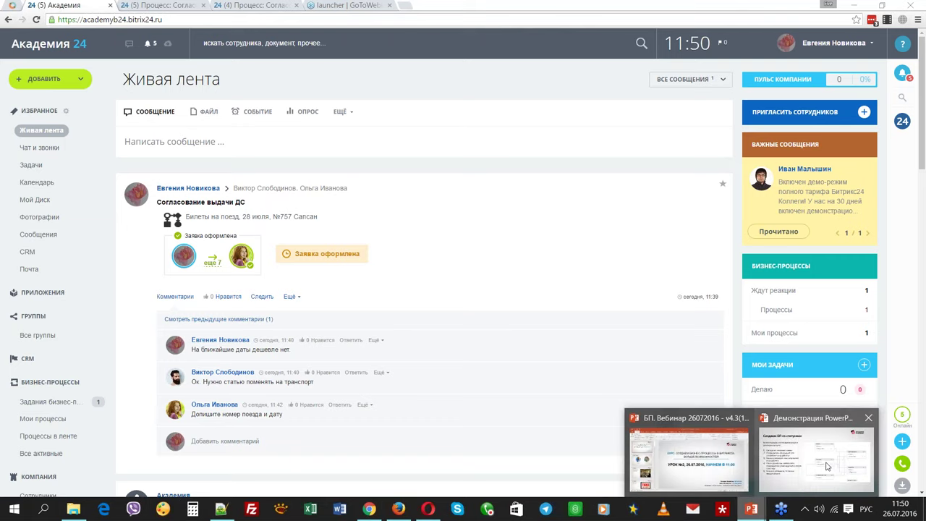
click(827, 466)
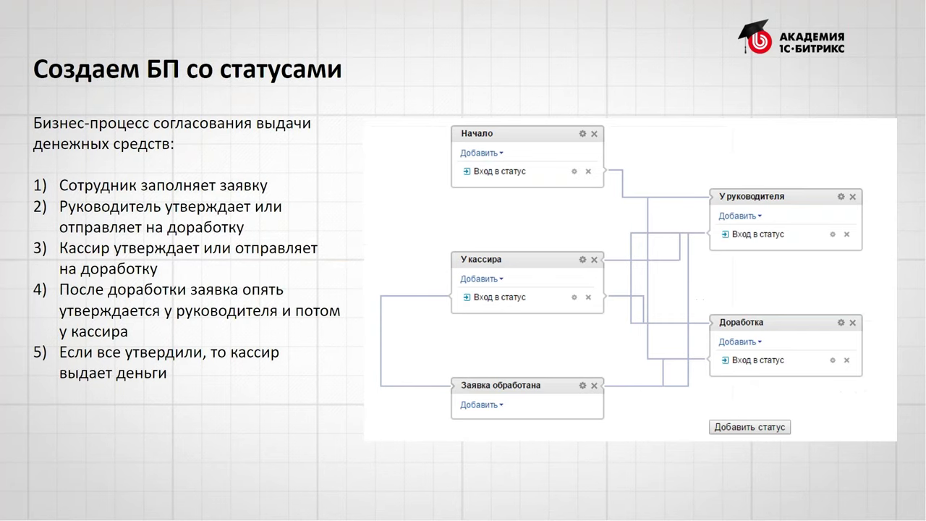
click(177, 285)
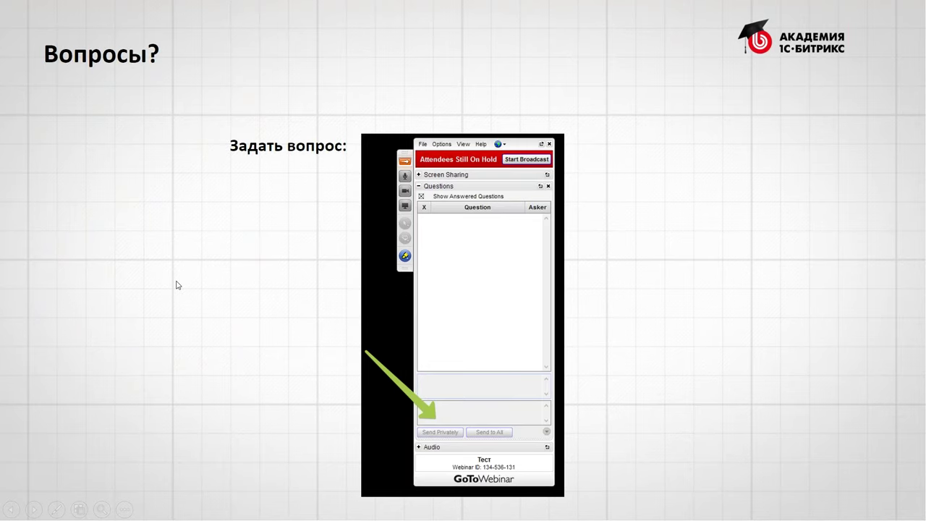
key(Left)
key(Right)
key(Right)
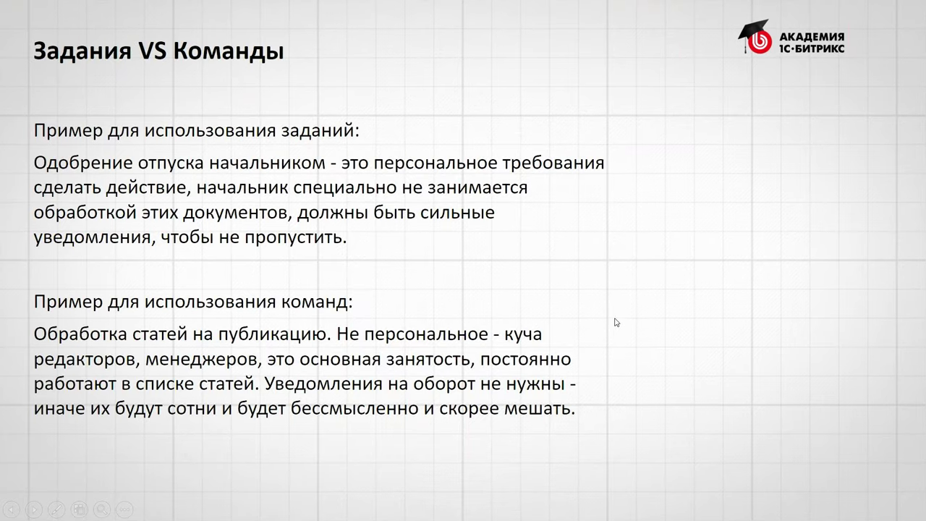
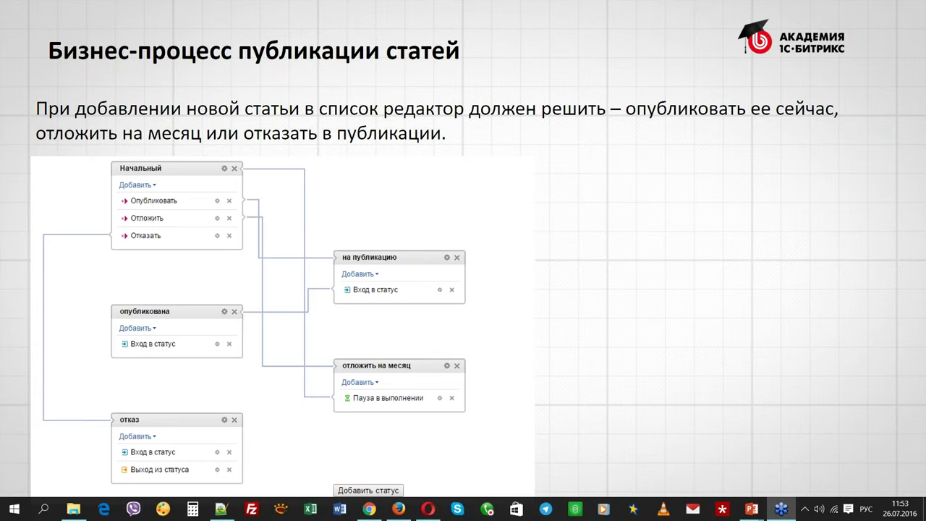
Switch to Chrome, go to the "Статьи на сайт" list and open its business process template for editing
key(alt+Tab)
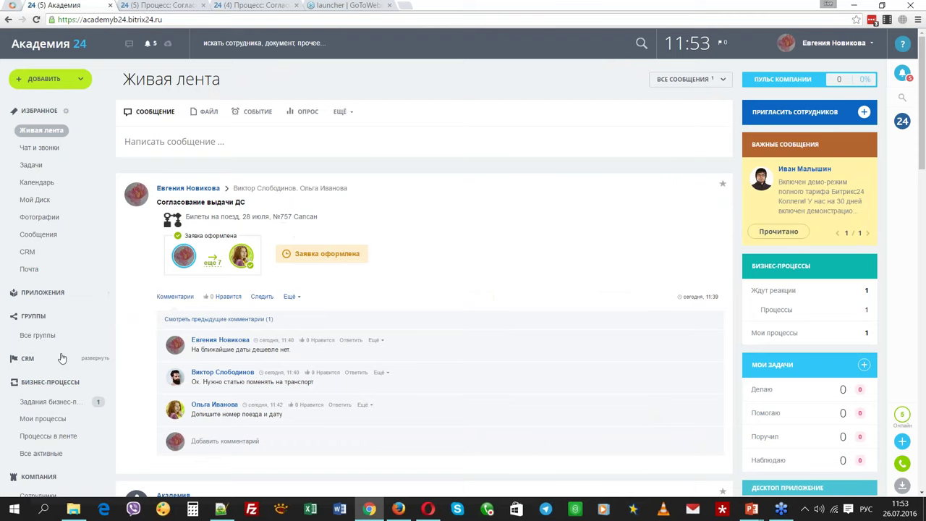
scroll(62, 358, down, 1)
scroll(62, 357, down, 3)
scroll(65, 359, down, 3)
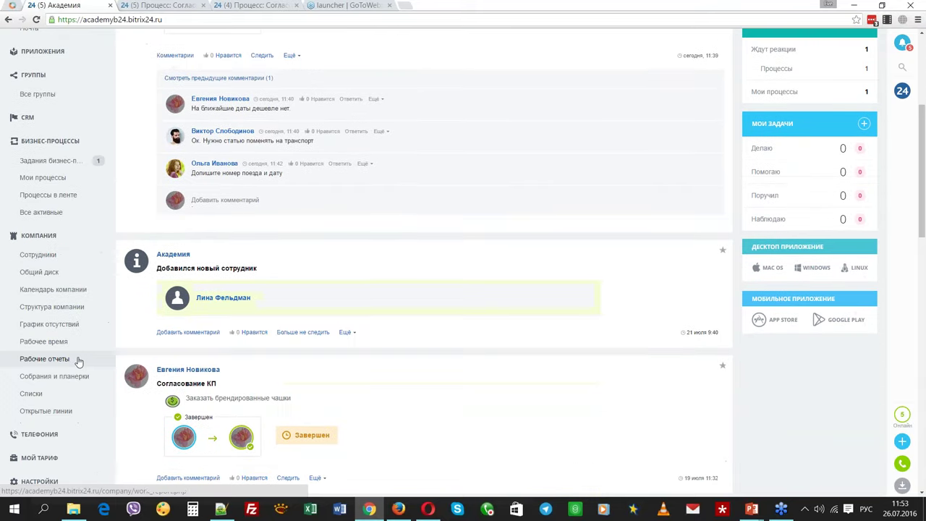
scroll(68, 362, down, 3)
scroll(58, 340, up, 4)
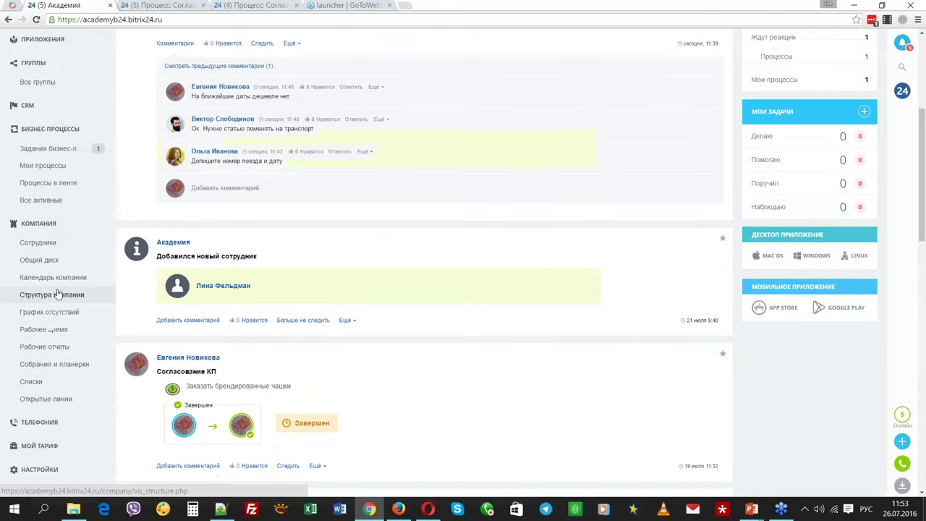
click(52, 396)
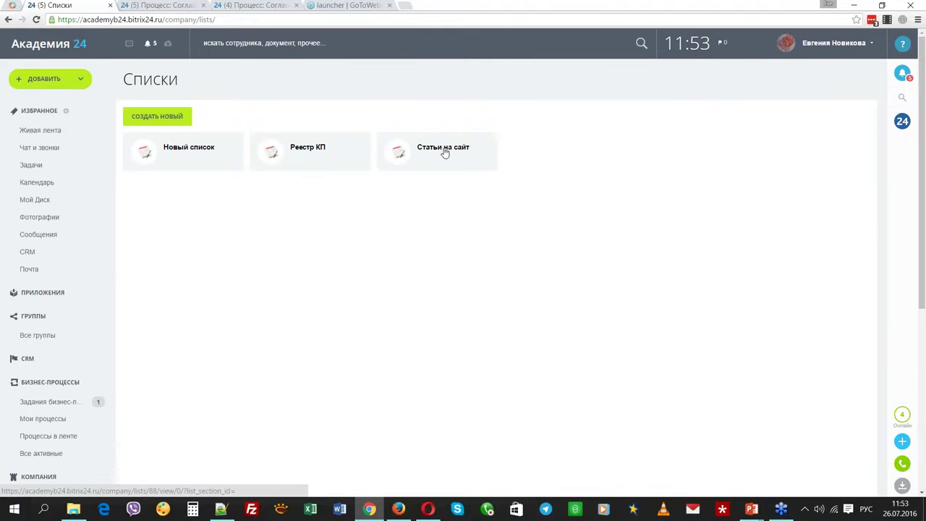
click(444, 149)
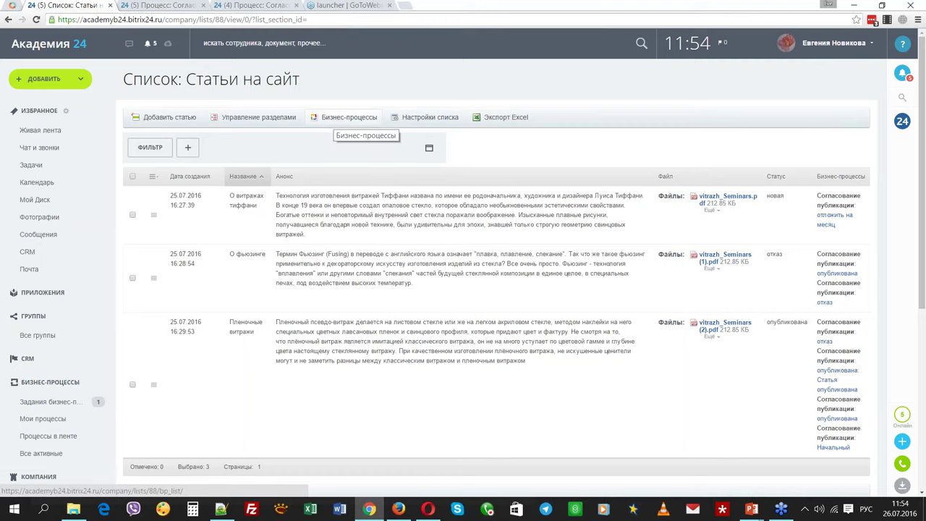
click(349, 117)
click(205, 166)
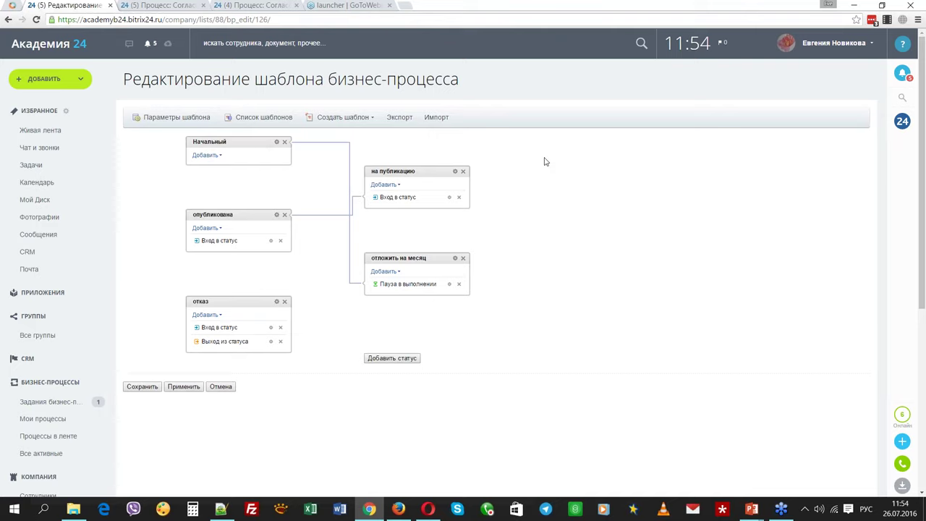
Add the command "Опубликовать" to the "Начальный" status, setting the document status to "на публикацию" after execution
click(210, 156)
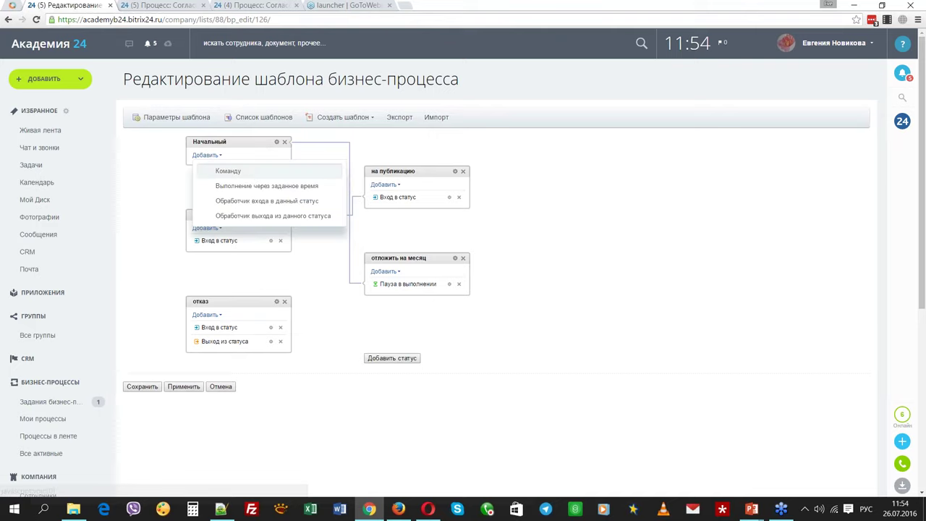
click(228, 170)
text(Опубли)
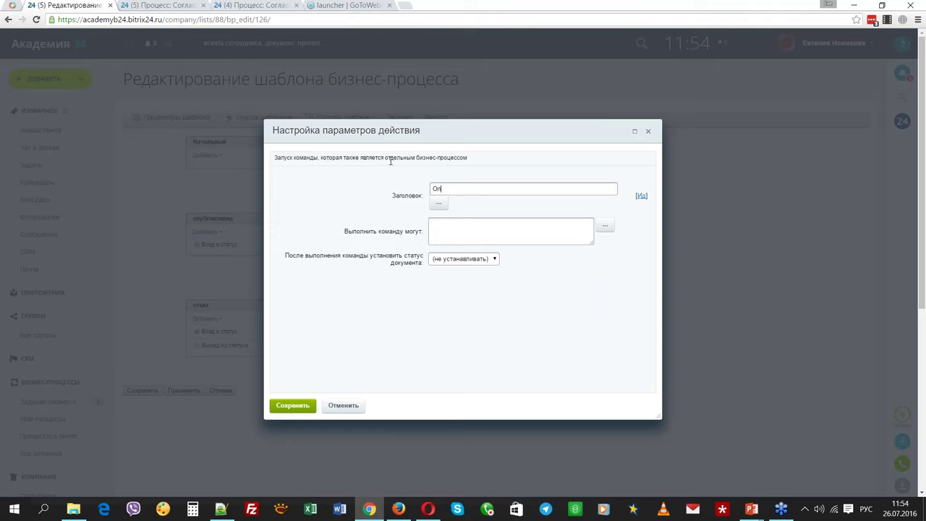
key(BackSpace)
key(BackSpace)
key(BackSpace)
key(BackSpace)
text(убликовать)
click(478, 260)
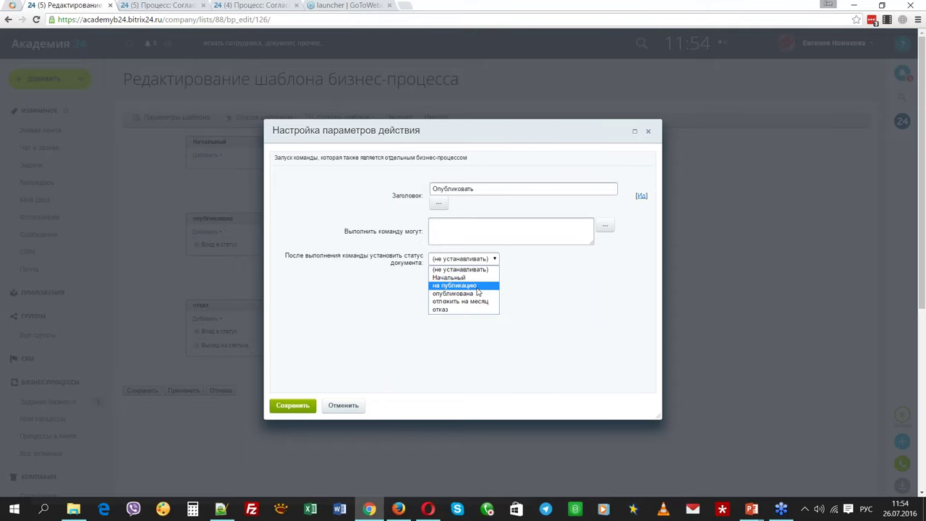
click(477, 287)
click(292, 405)
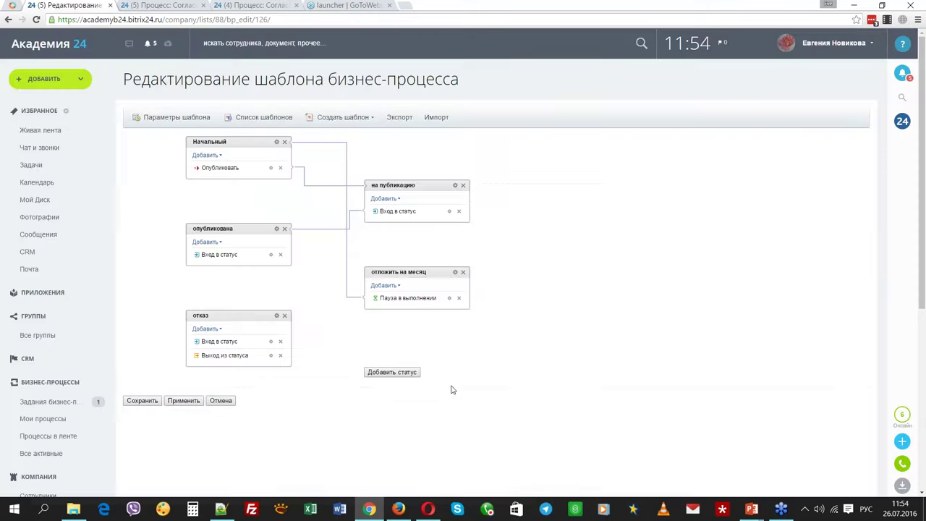
Add the command "Отказать" to the "Начальный" status, setting the document status to "отказ" after execution
click(206, 155)
click(242, 171)
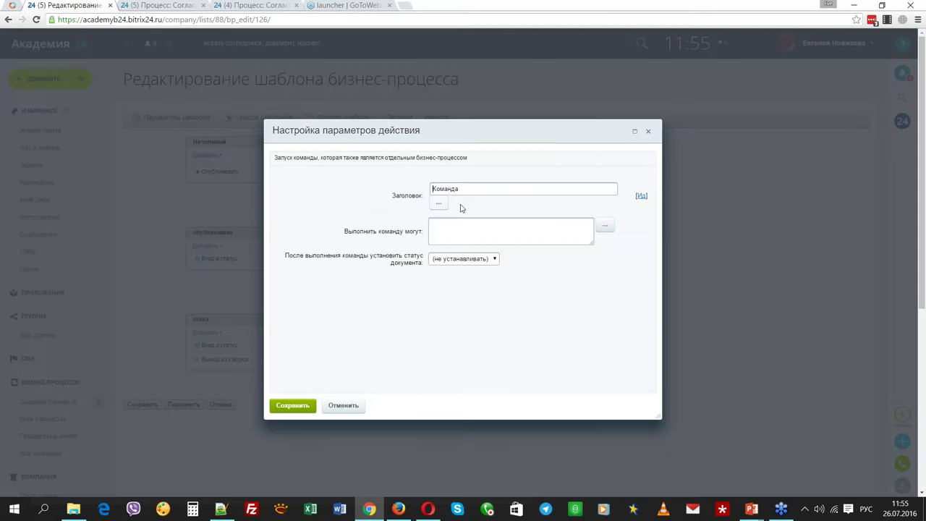
double_click(484, 189)
text(Отказать)
click(475, 262)
click(452, 311)
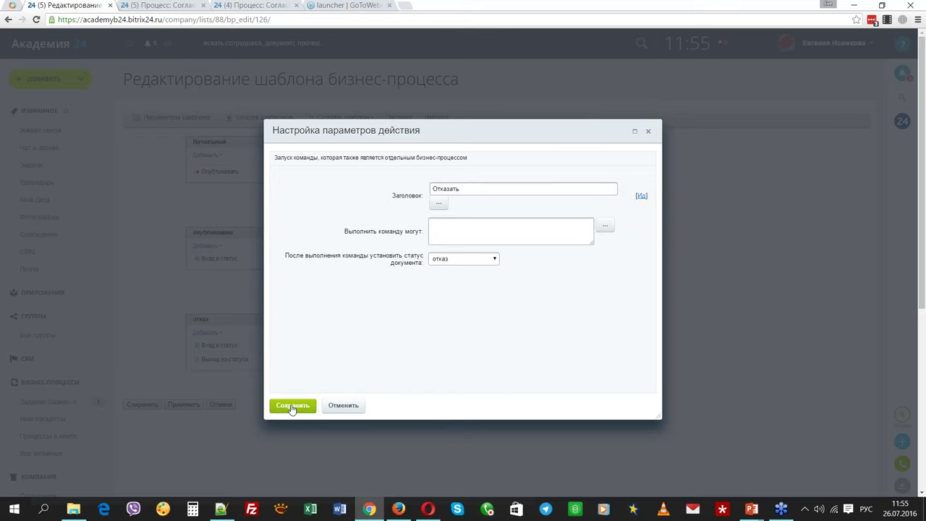
click(290, 407)
Add the command "Отложить" to the "Начальный" status, setting the document status to "отложить на месяц" after execution
click(209, 155)
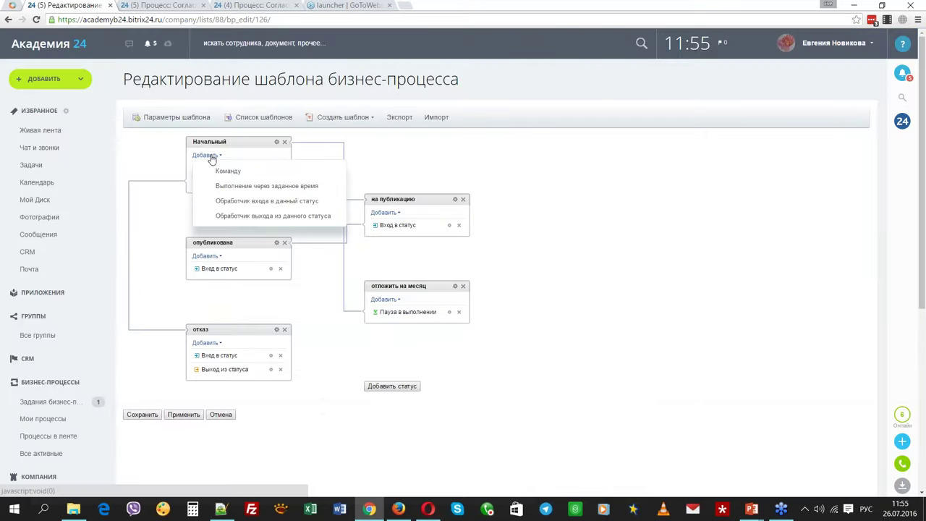
click(228, 171)
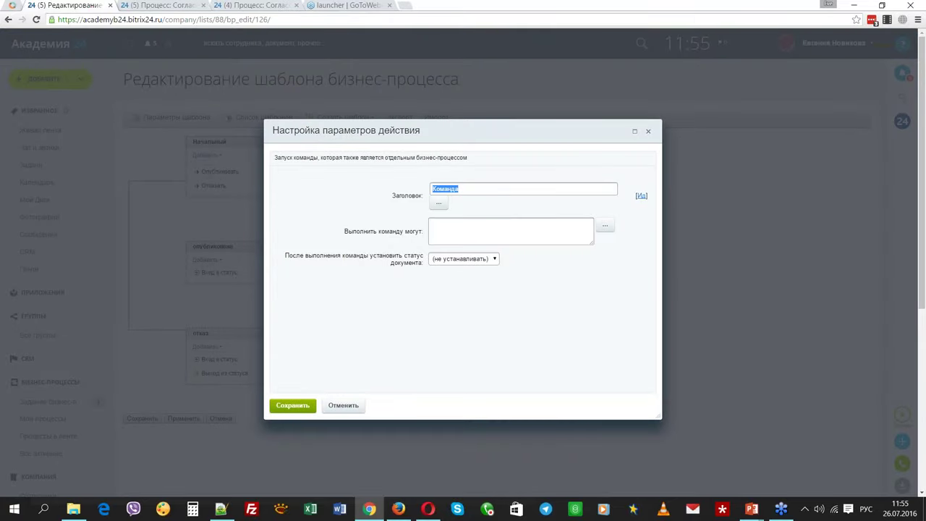
text(Отложить)
click(467, 261)
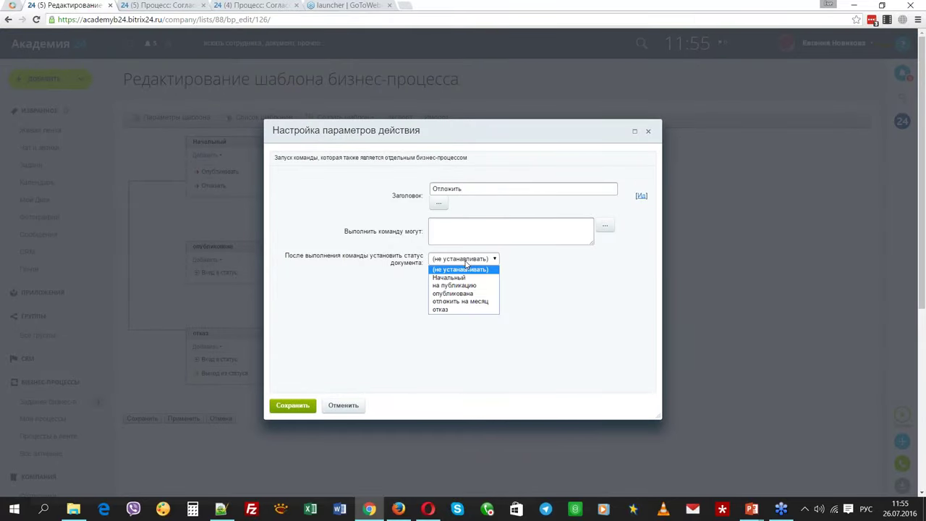
click(468, 302)
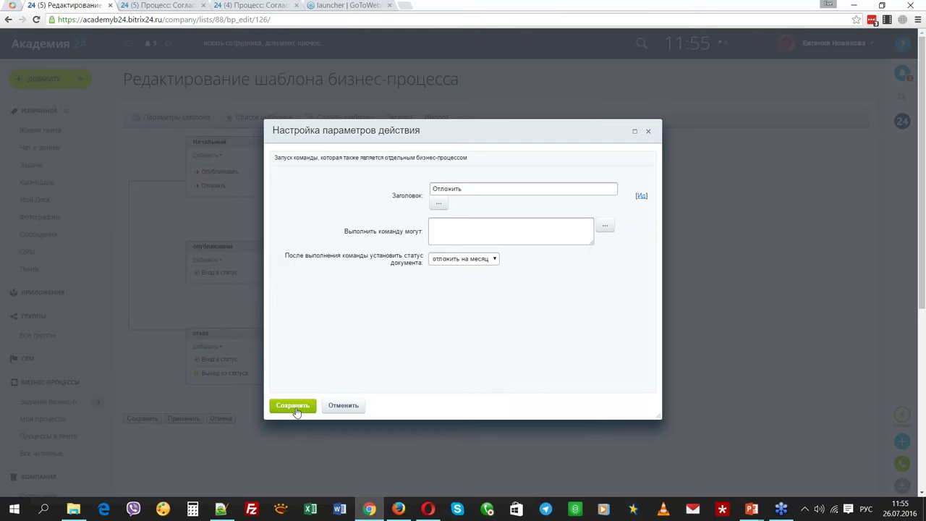
click(295, 409)
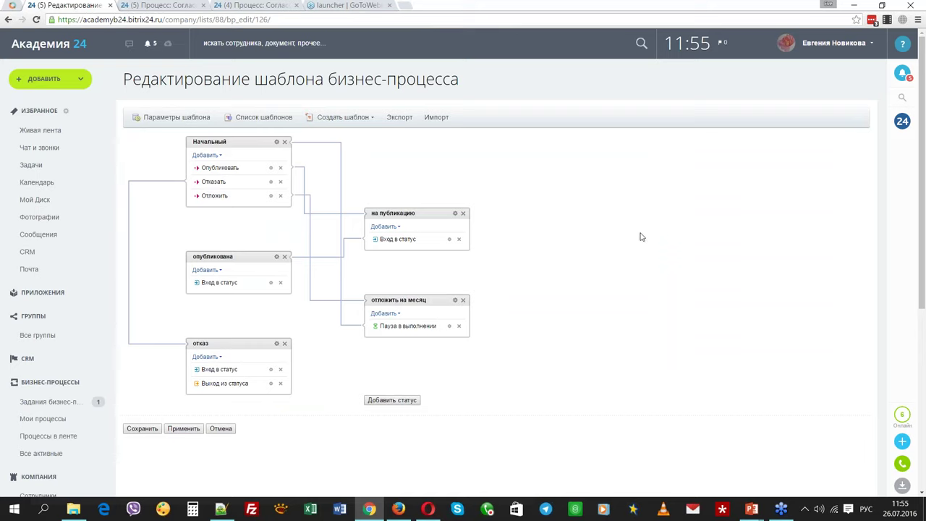
Insert a "Уведомление пользователя" action before "Установить статус" in the "Опубликовать" command, with "Автор" as sender and recipient
click(225, 174)
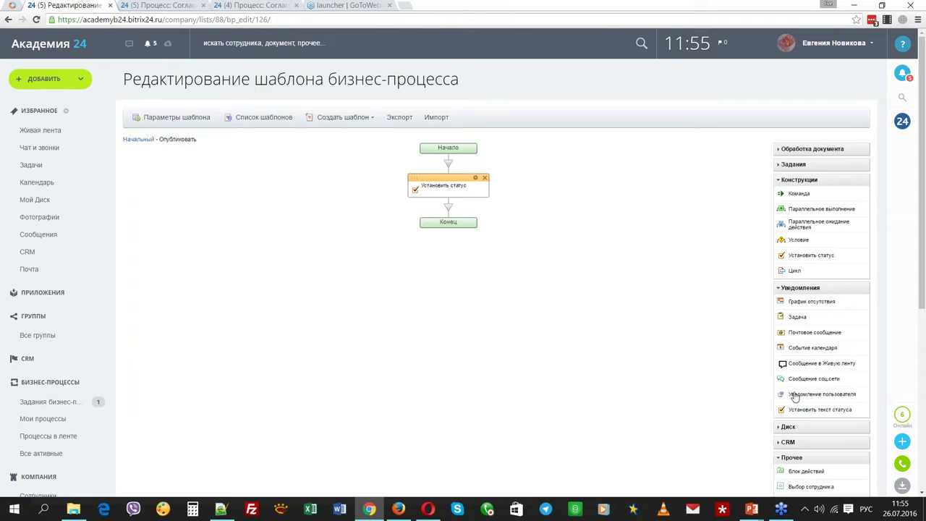
drag(794, 396, 454, 166)
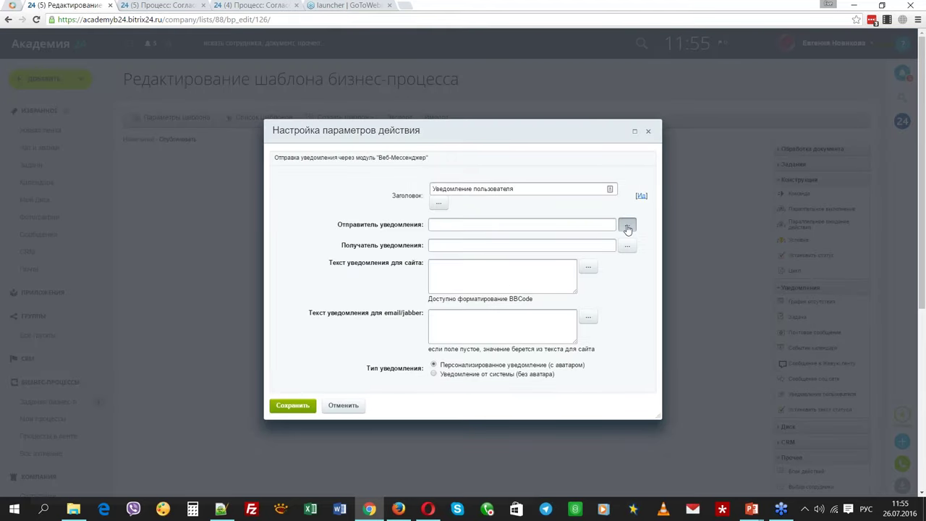
click(627, 228)
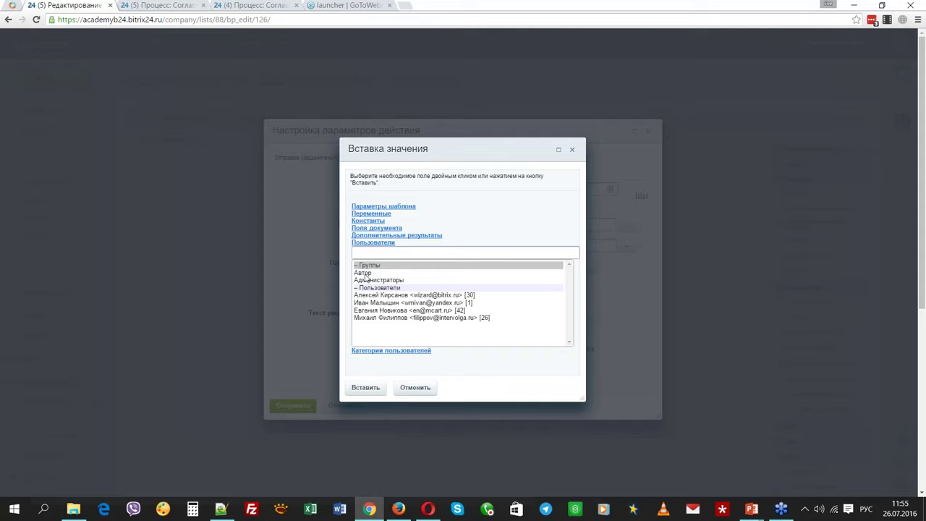
double_click(365, 279)
click(627, 245)
double_click(374, 273)
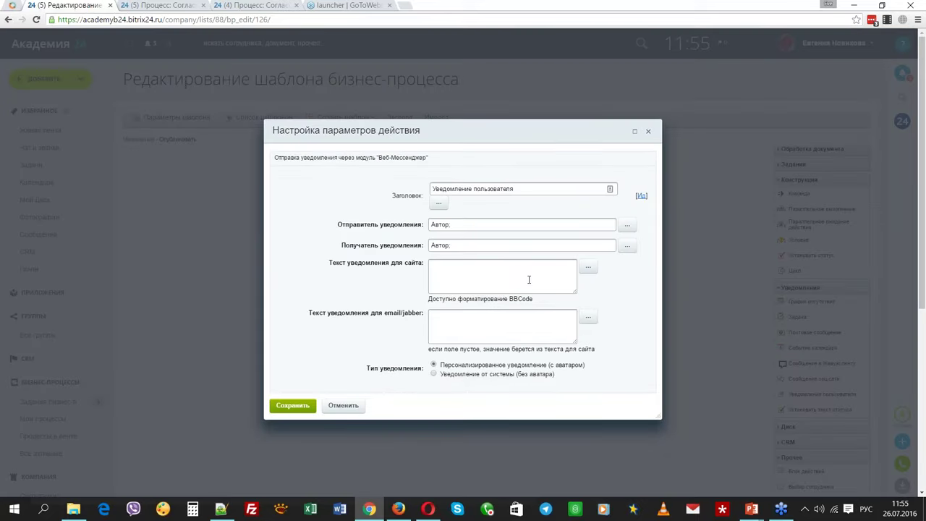
Set the site notification text to "Статья {=Document:NAME} отправлена на публикацию", save the action and apply the template from the status diagram
text(Статья)
click(588, 266)
scroll(391, 289, down, 5)
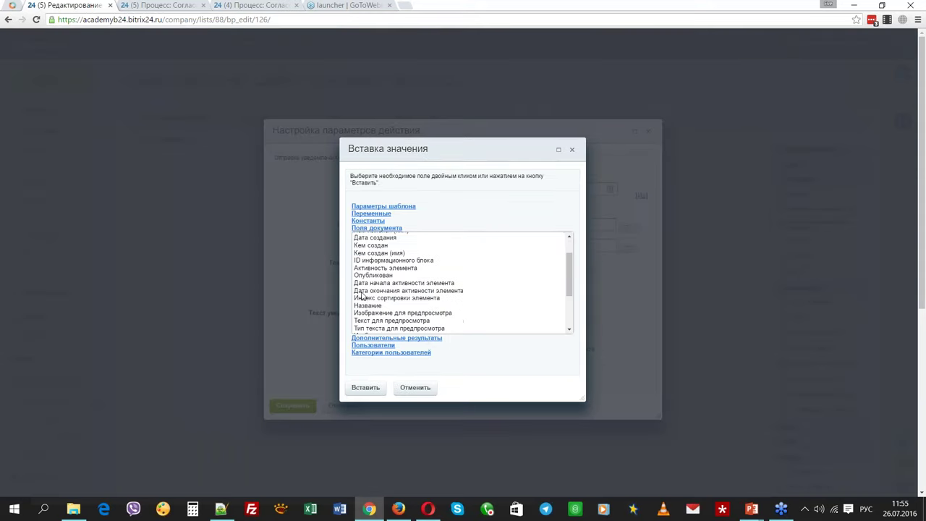
double_click(370, 239)
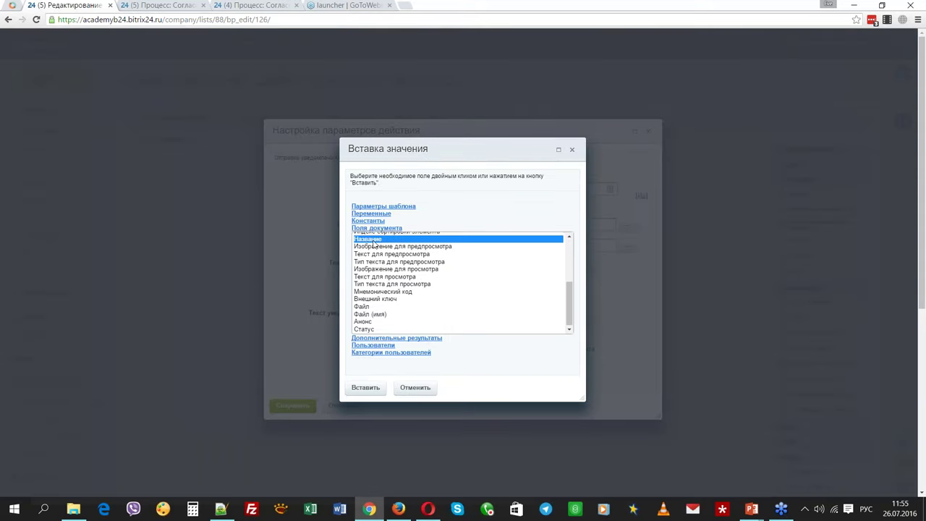
text(отправле)
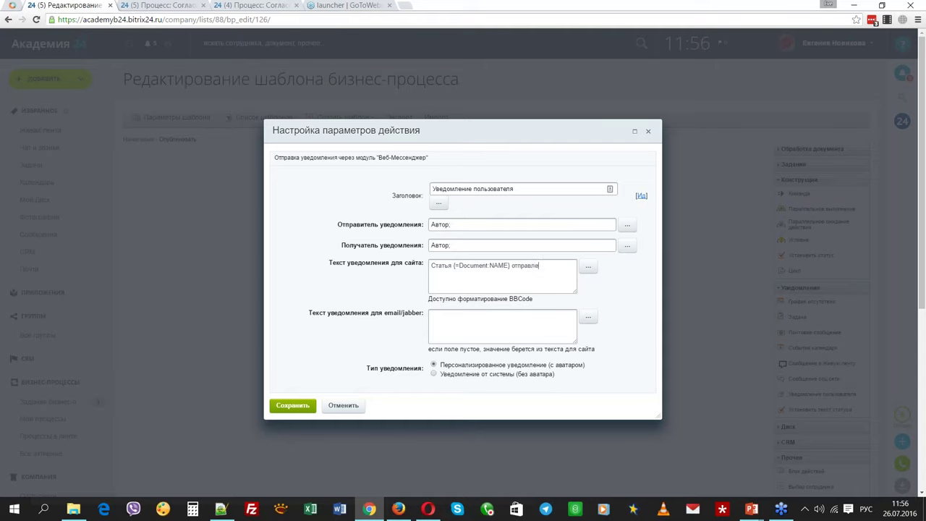
text(на на публикацию)
click(292, 405)
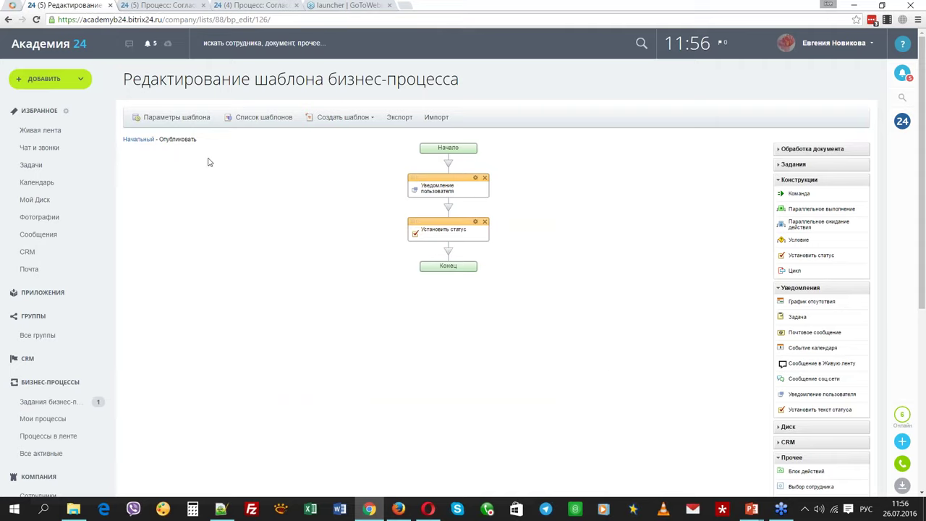
click(131, 139)
click(183, 430)
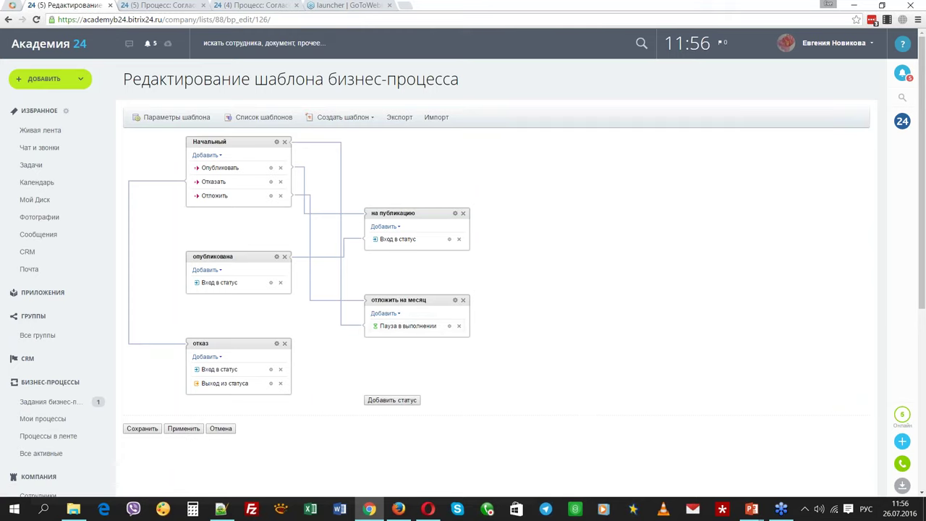
Review the "Запись в отчет" and "Установить статус" actions inside the pause of the "отложить на месяц" status, and return to the status diagram
click(431, 329)
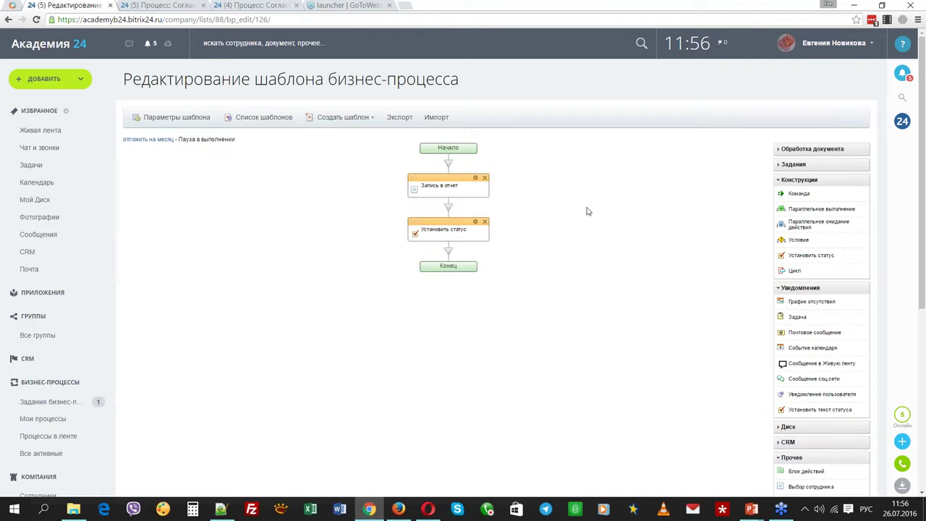
click(475, 178)
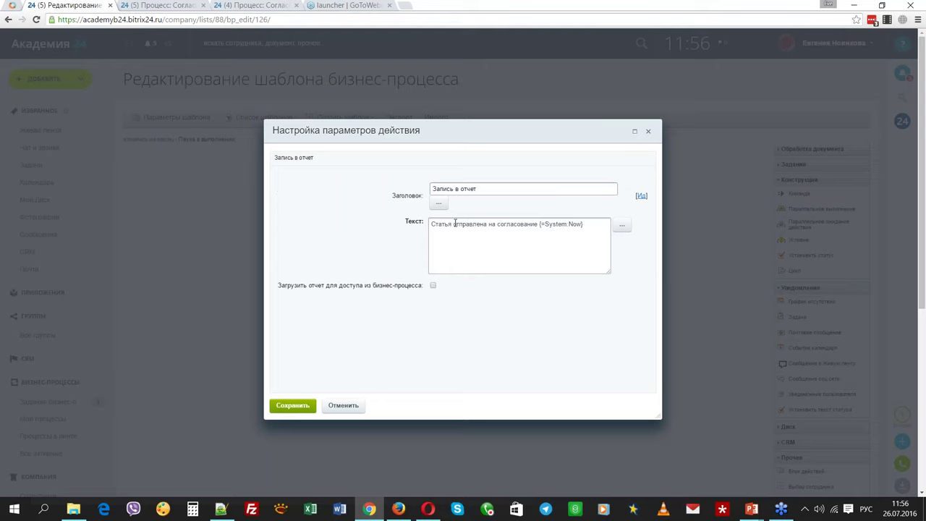
drag(453, 224, 520, 226)
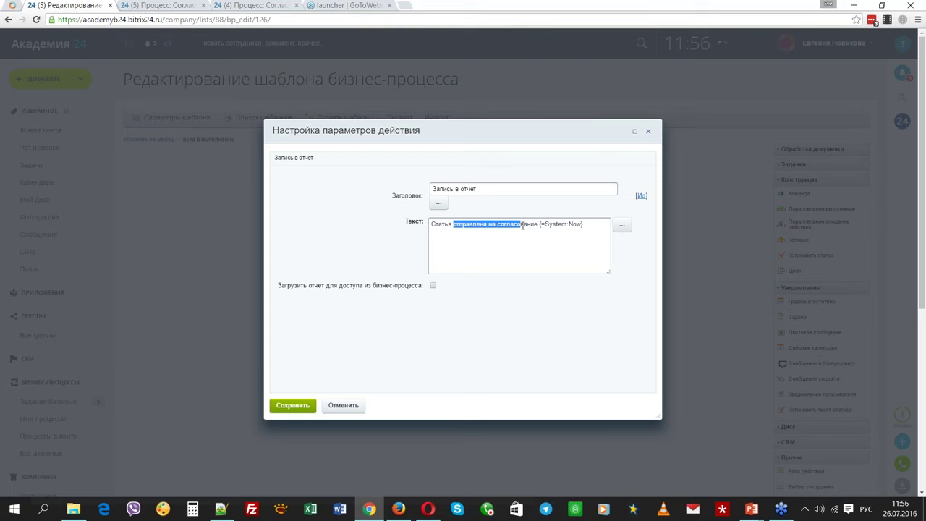
click(343, 405)
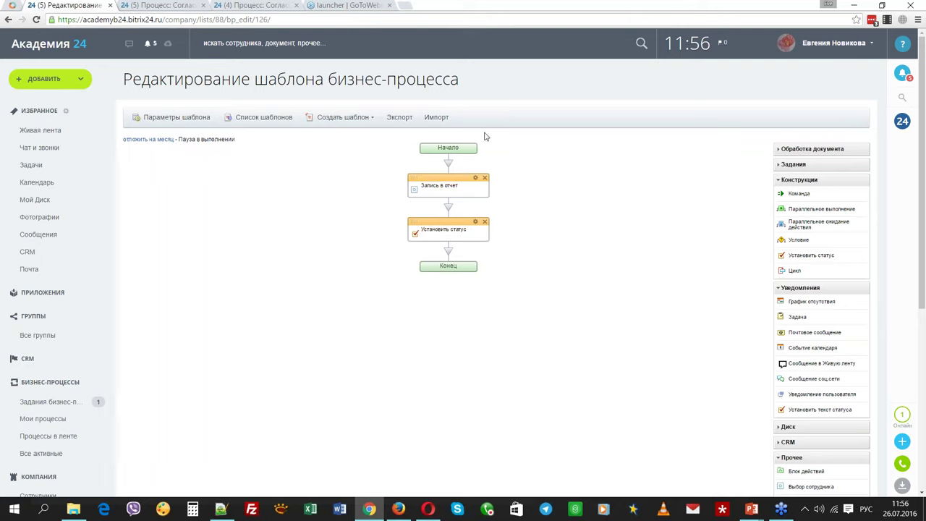
click(475, 225)
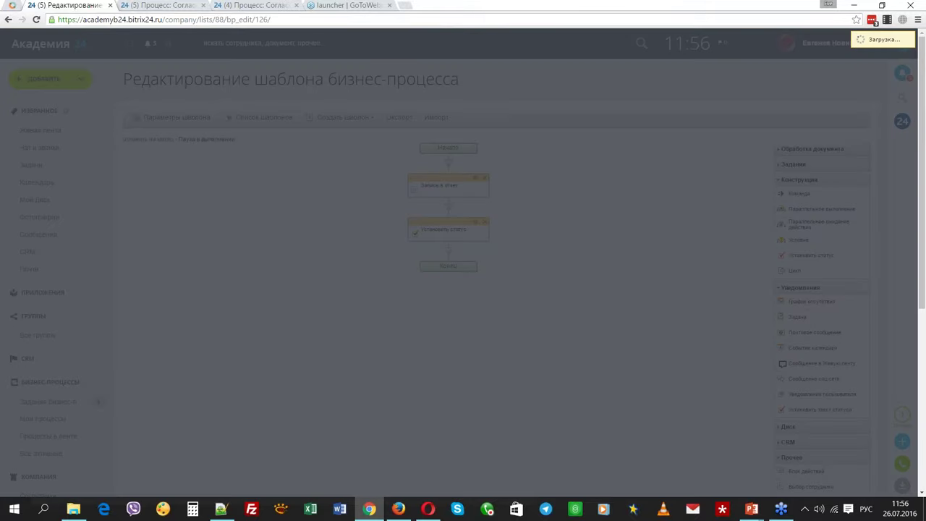
key(Escape)
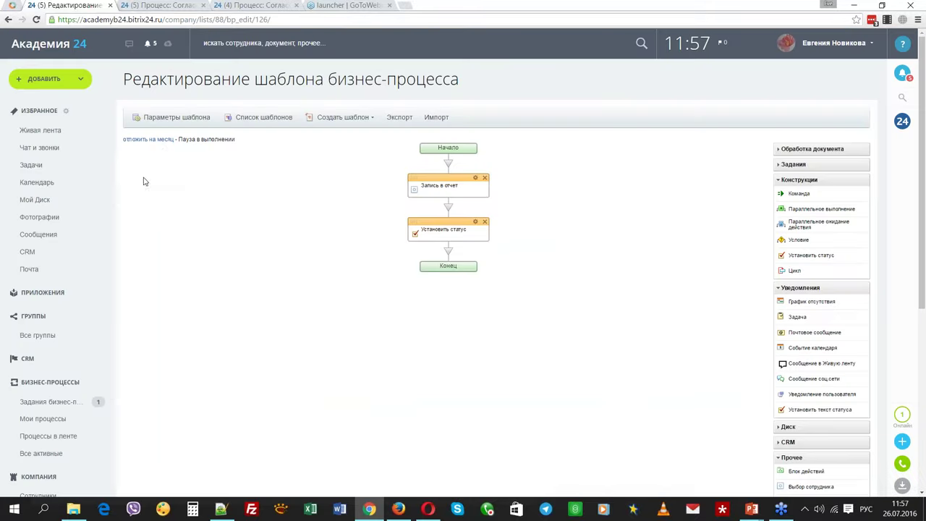
click(156, 141)
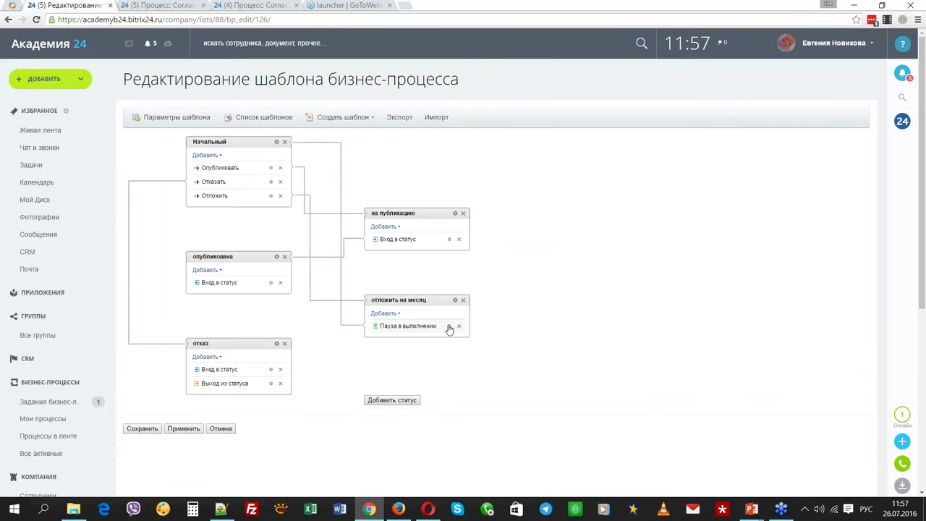
Check the waiting time of "Пауза в выполнении" in the "отложить на месяц" status, save its settings and save the template
click(448, 325)
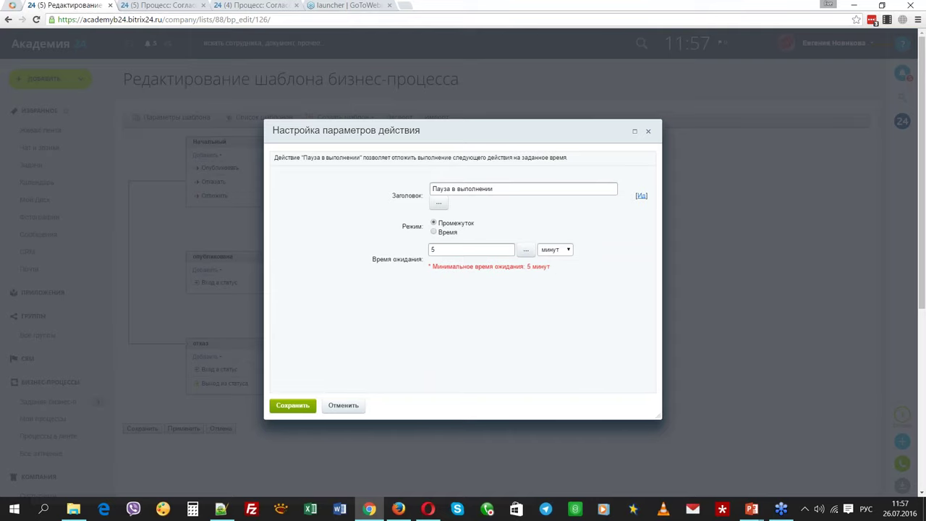
click(308, 407)
click(147, 431)
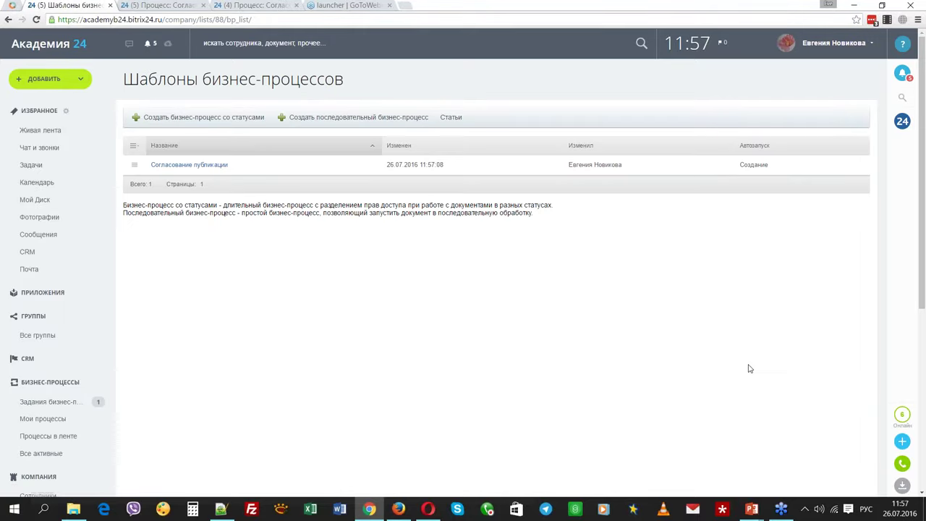
Start a new article in the "Статьи на сайт" list and name it "Заливные витражи"
click(450, 118)
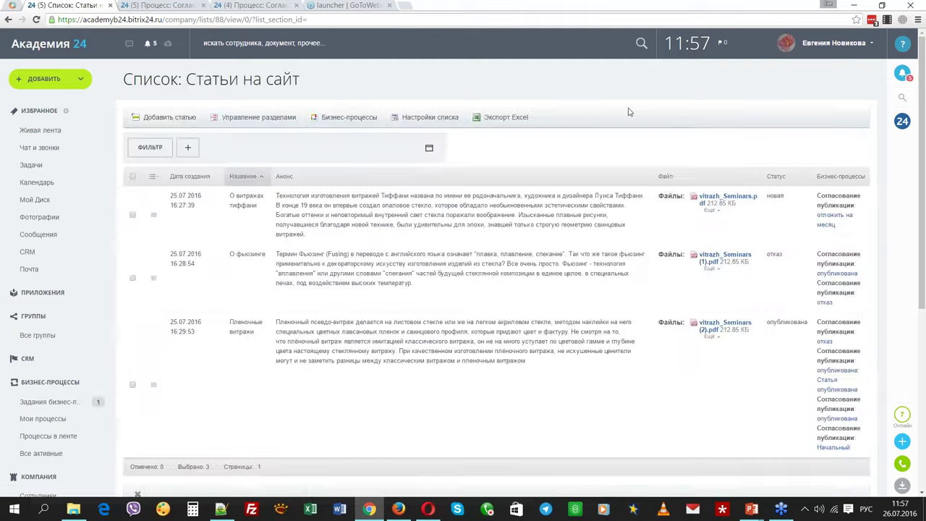
click(178, 118)
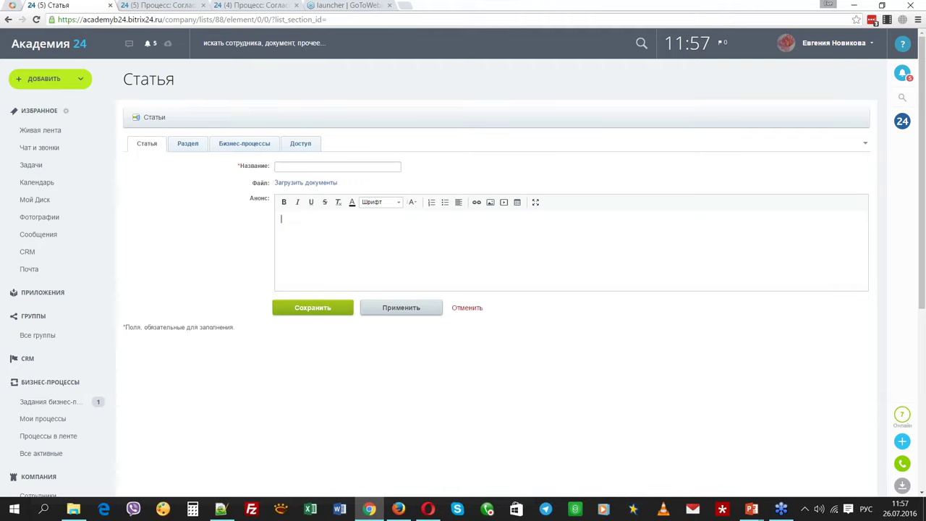
click(314, 167)
text(За)
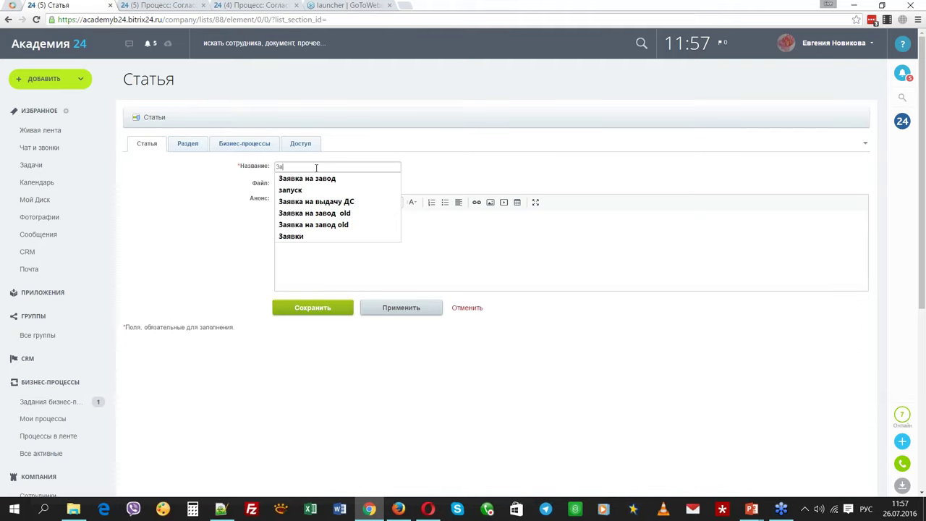
text(ливные витражи)
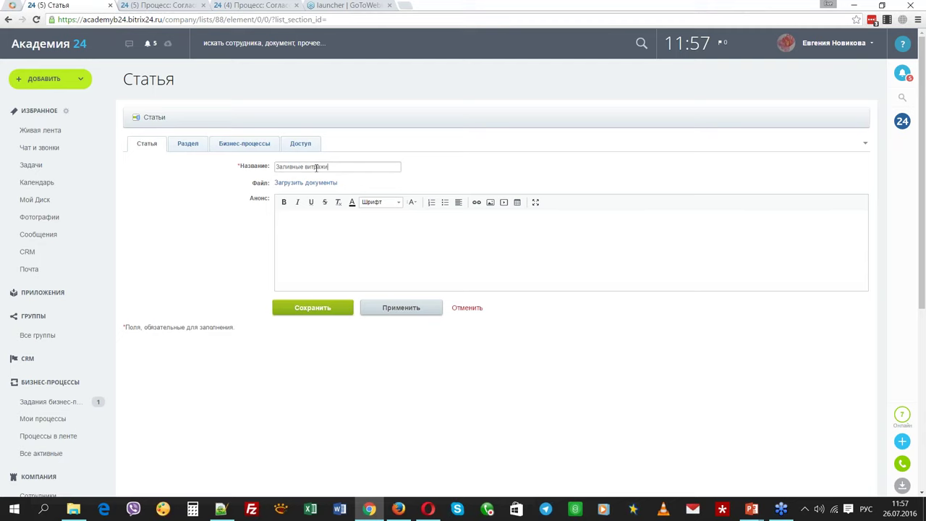
Copy the paragraph on "Заливные (контурные) витражи" from Notepad++ and paste it as the article's announcement
click(221, 508)
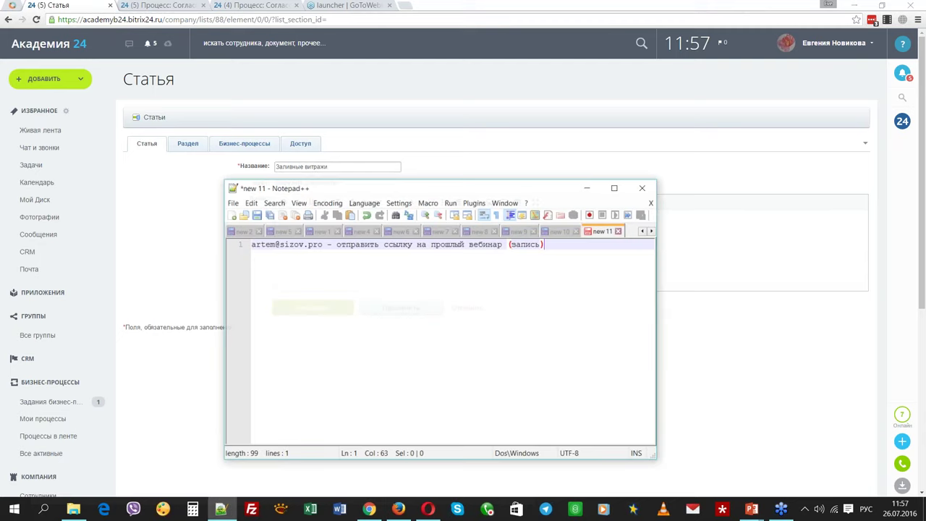
click(564, 226)
drag(557, 304, 246, 237)
key(ctrl+c)
click(773, 240)
key(ctrl+v)
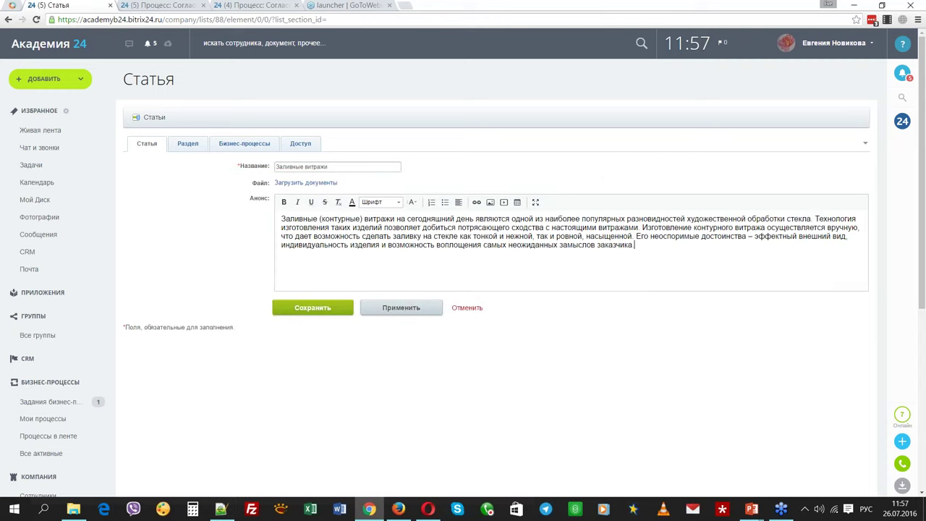
Upload the "Заливные витражи _ Контурные рисунки для витражей" PDF from the computer to the article and save the article
click(305, 183)
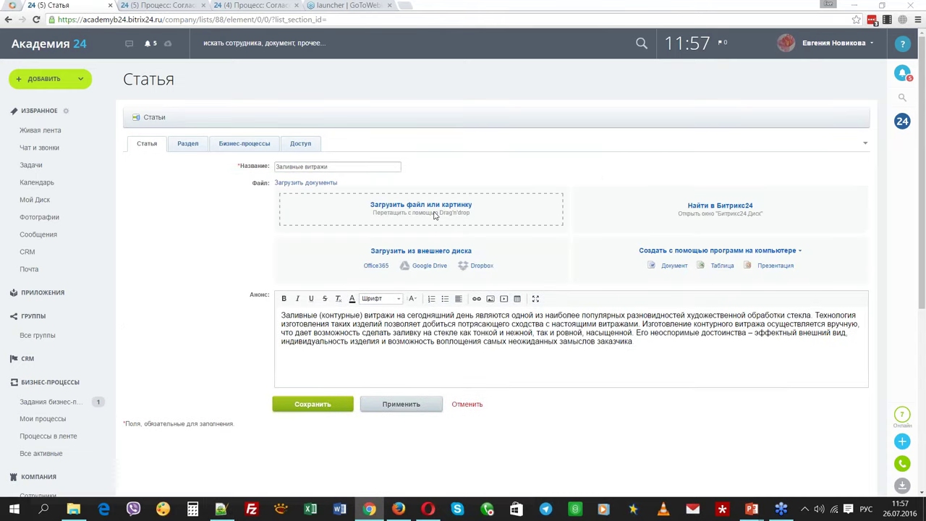
click(434, 215)
click(576, 508)
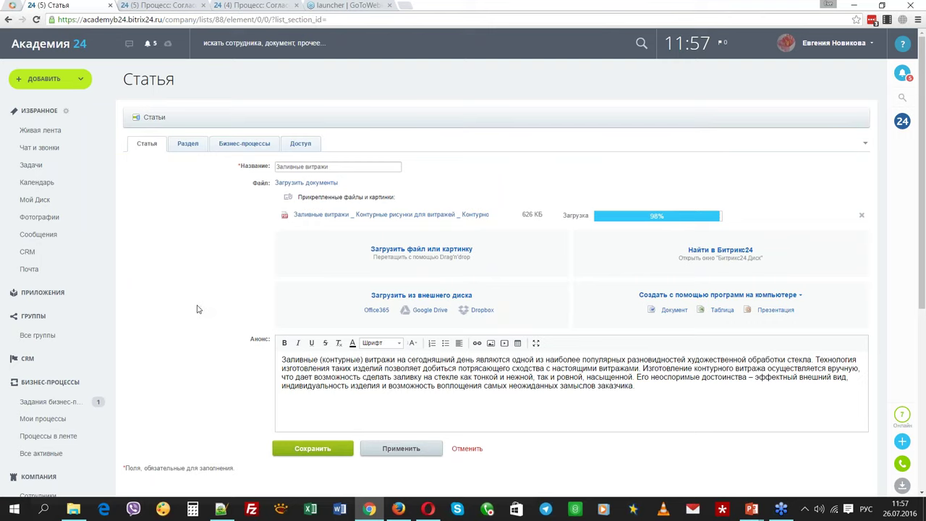
click(311, 448)
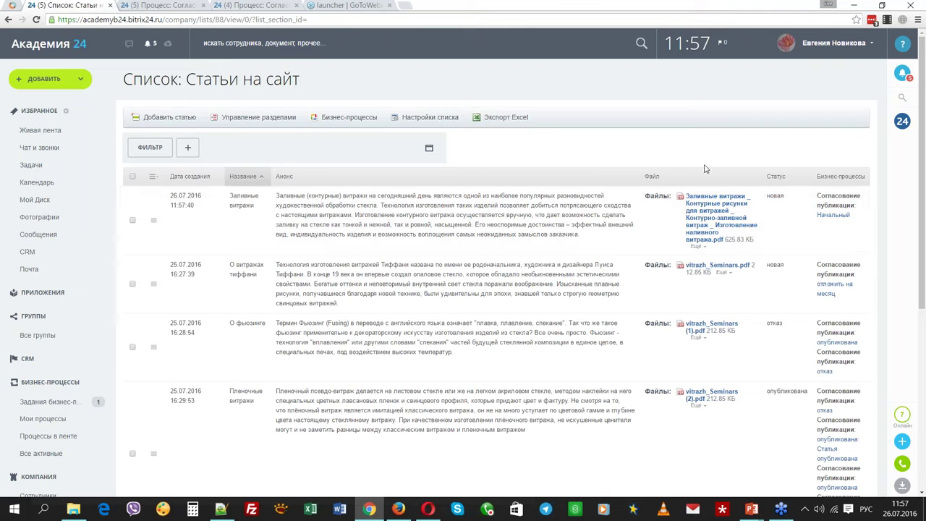
Execute the "Опубликовать" command in the business process of the "Заливные витражи" article, save it and dismiss the notifications
click(839, 199)
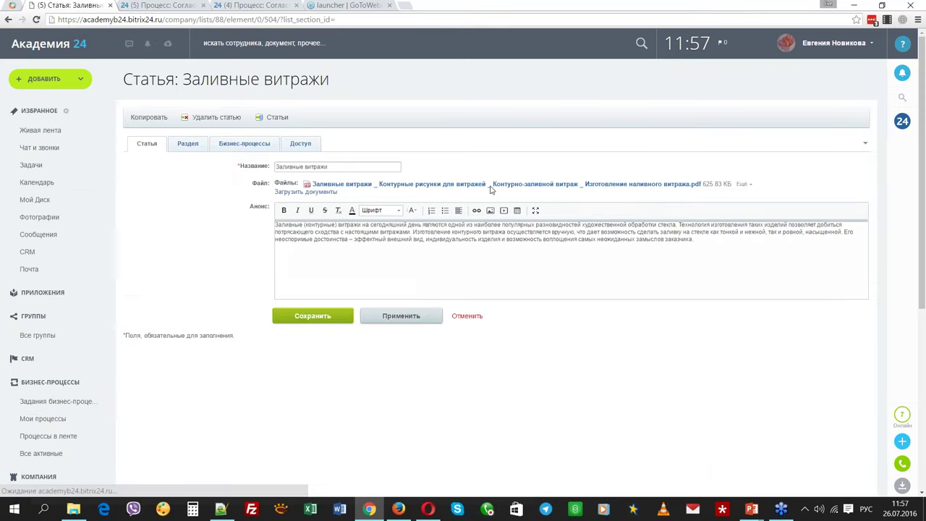
click(239, 149)
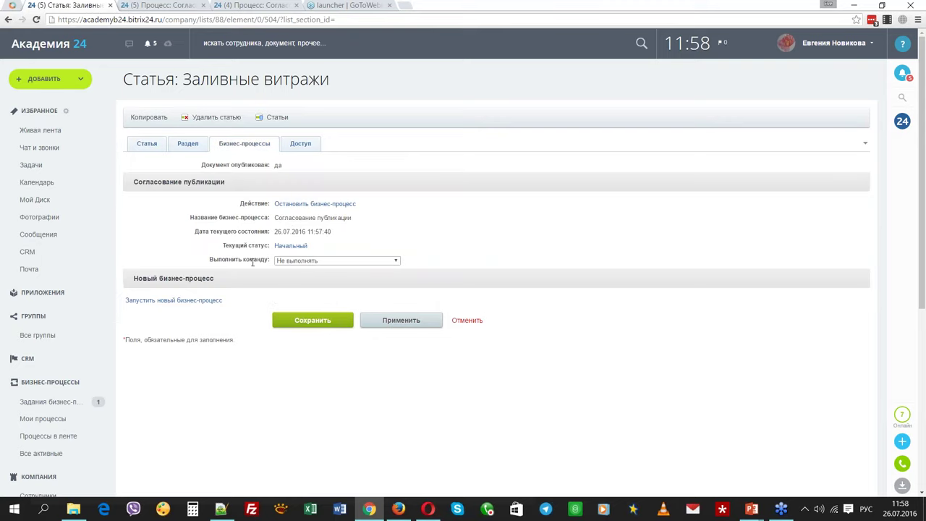
click(319, 260)
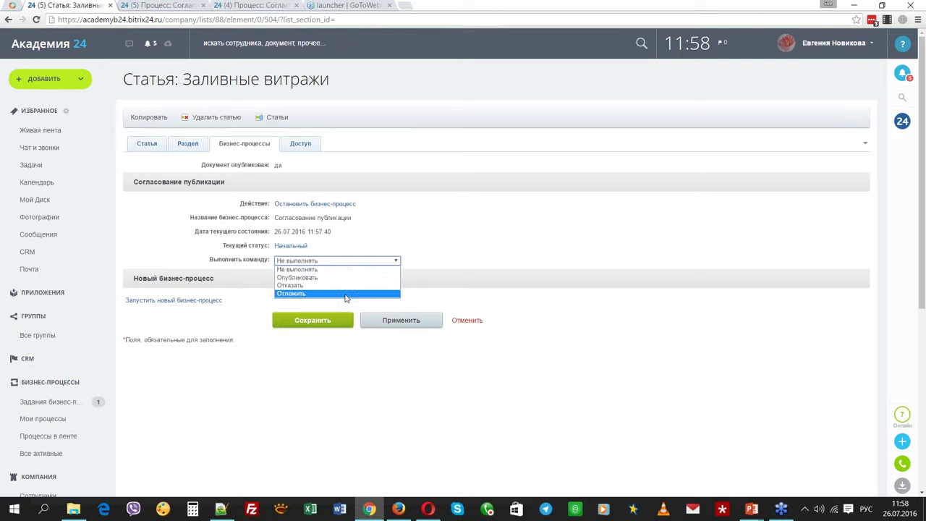
click(316, 282)
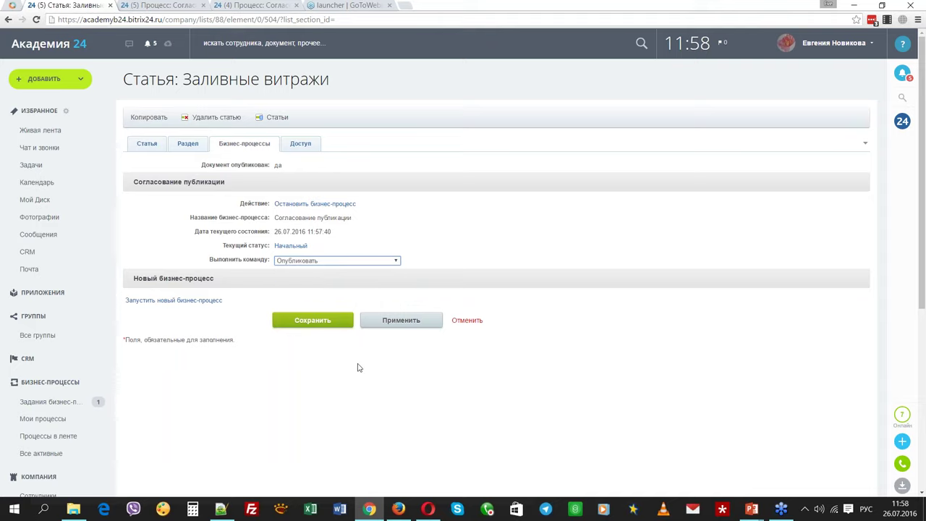
click(318, 321)
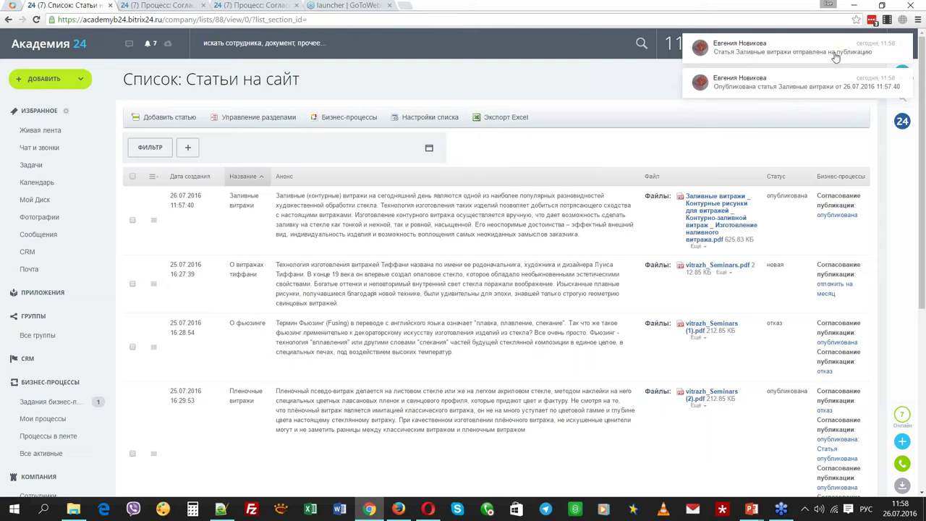
drag(854, 53, 861, 58)
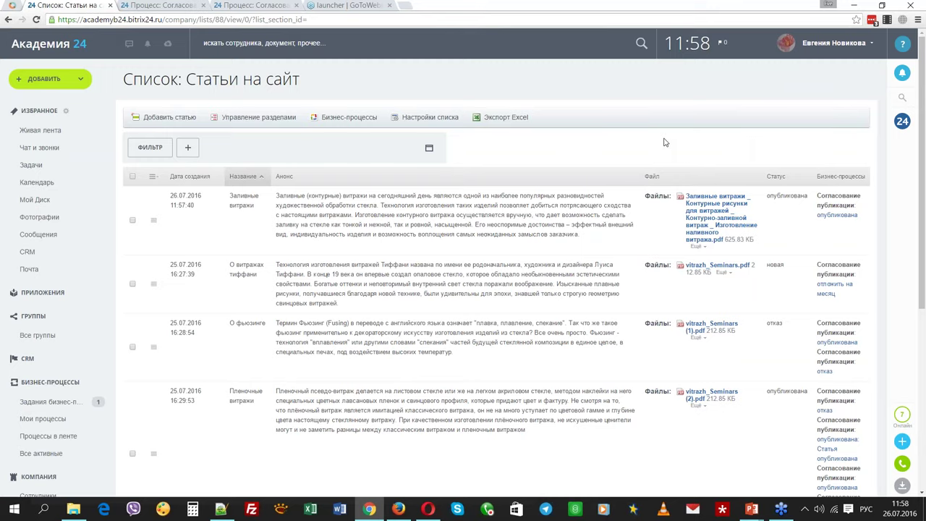
Add the article "Витражи 1" with the recent "Заливные витражи" PDF from Bitrix24 and the copied announcement text, and save it
click(169, 116)
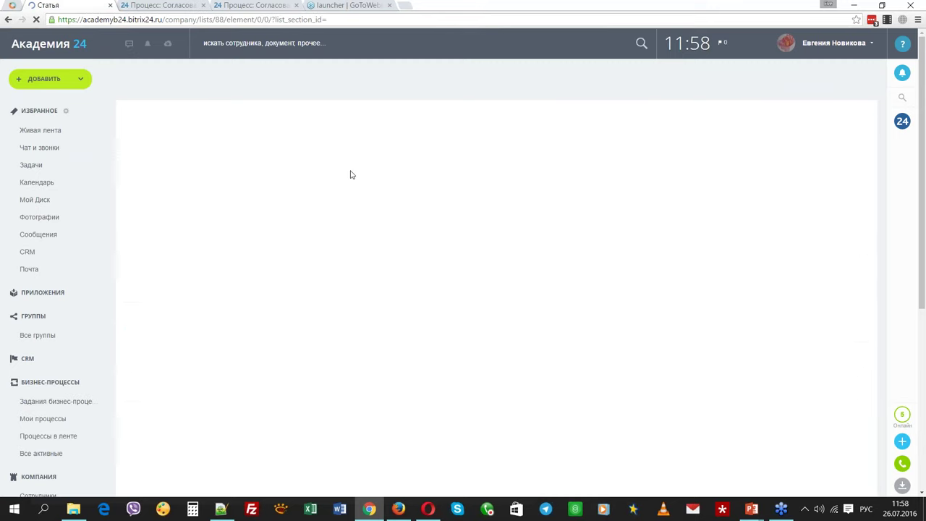
click(337, 166)
text(Витражи 1)
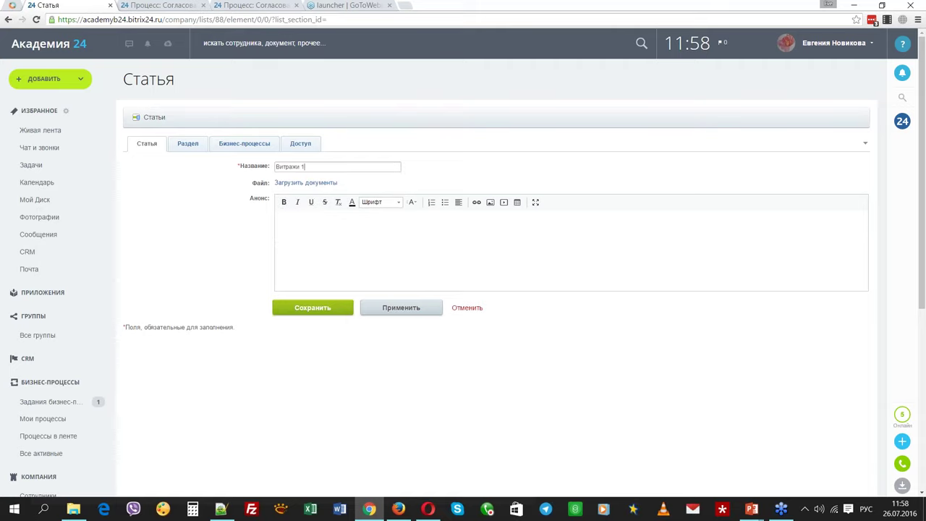
click(305, 182)
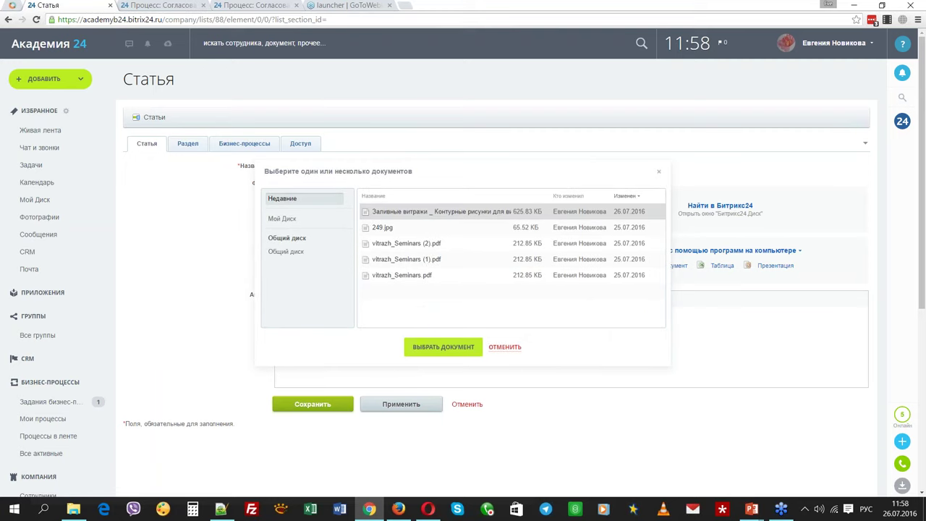
click(443, 346)
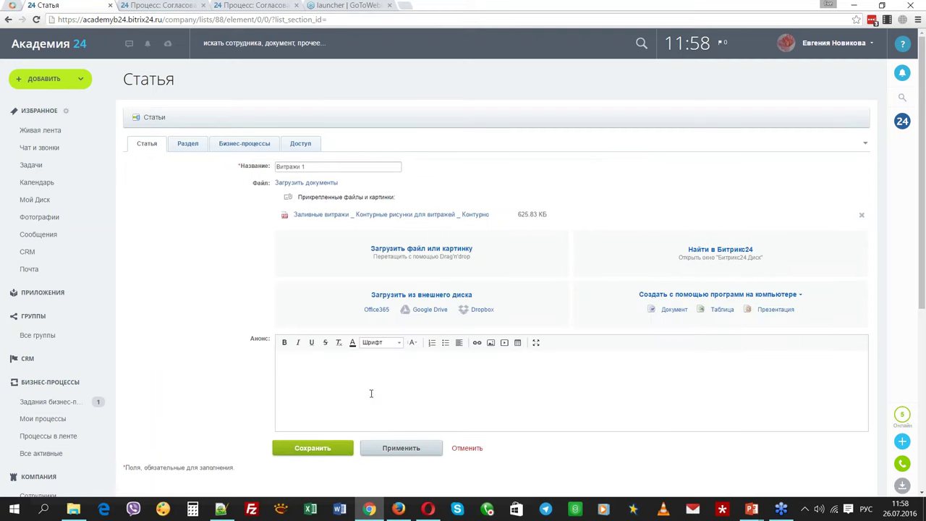
key(ctrl+v)
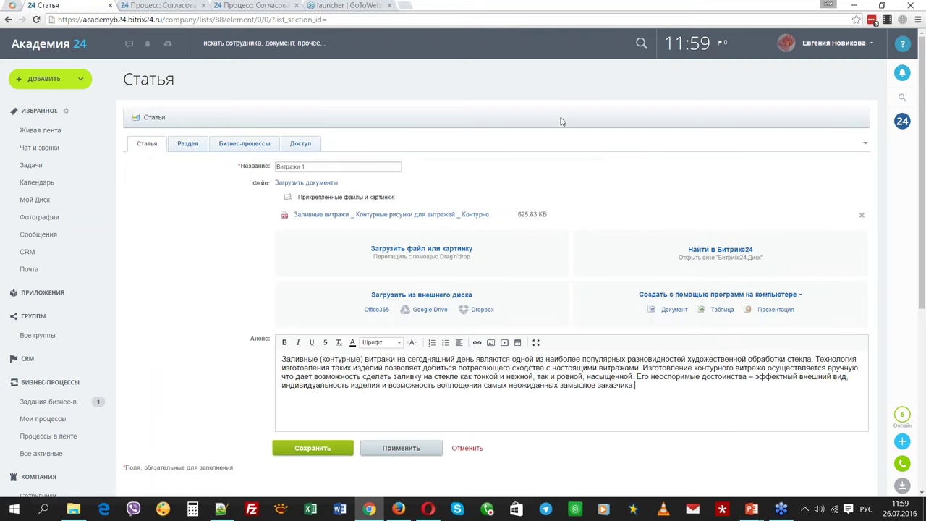
click(307, 449)
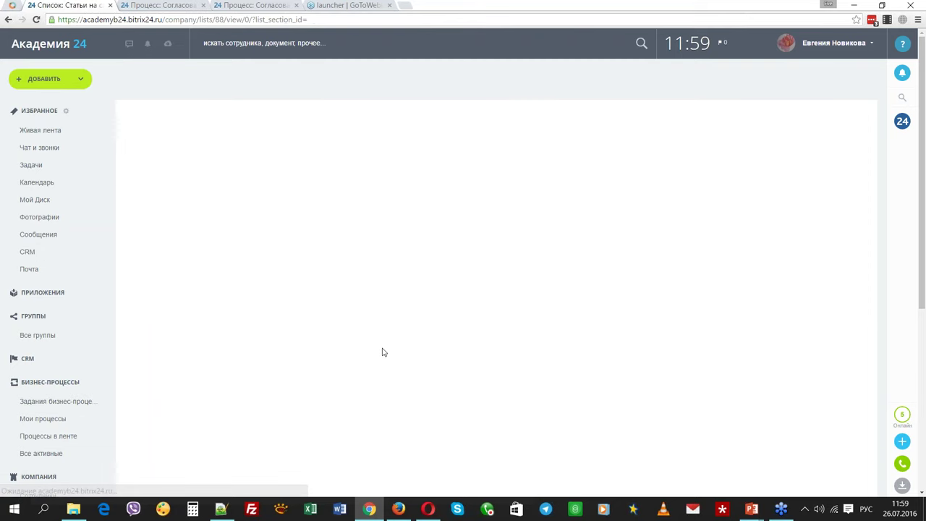
Execute the "Отложить" command in the business process of the "Витражи 1" article and save it
double_click(585, 209)
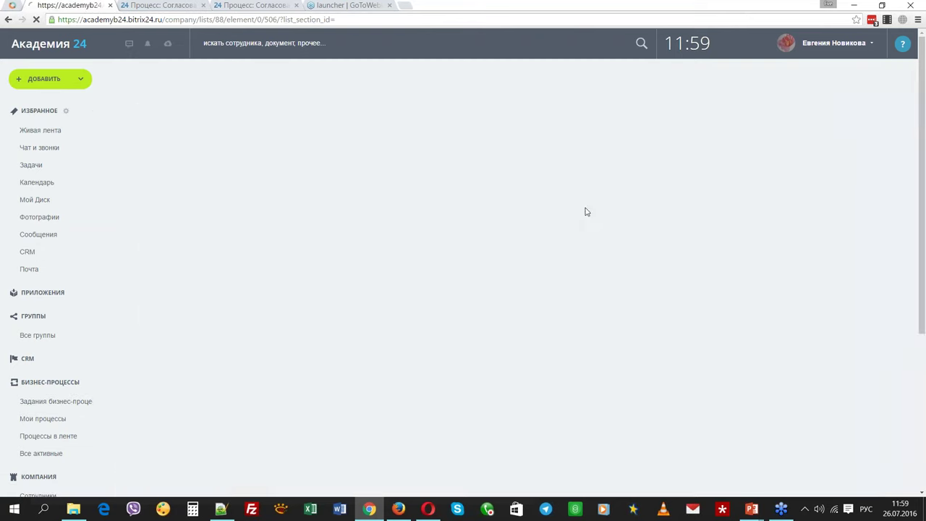
click(245, 144)
click(336, 259)
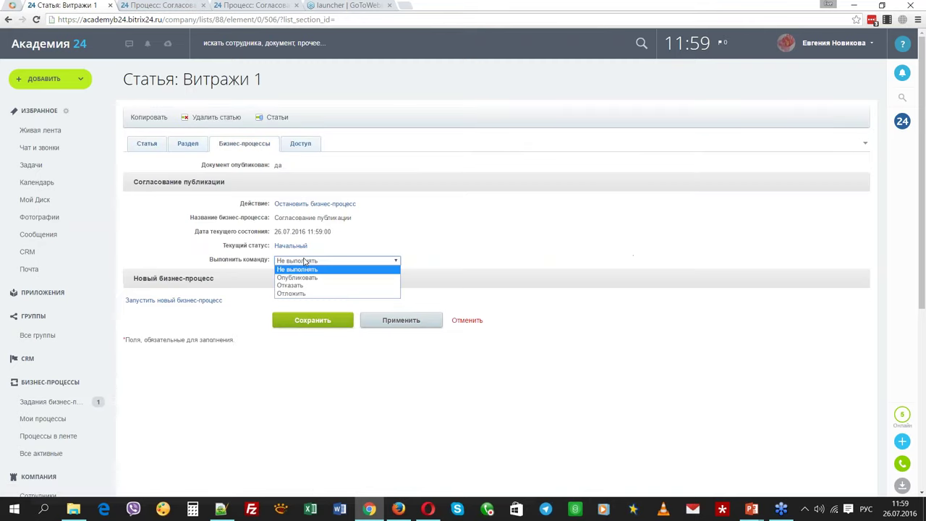
click(309, 294)
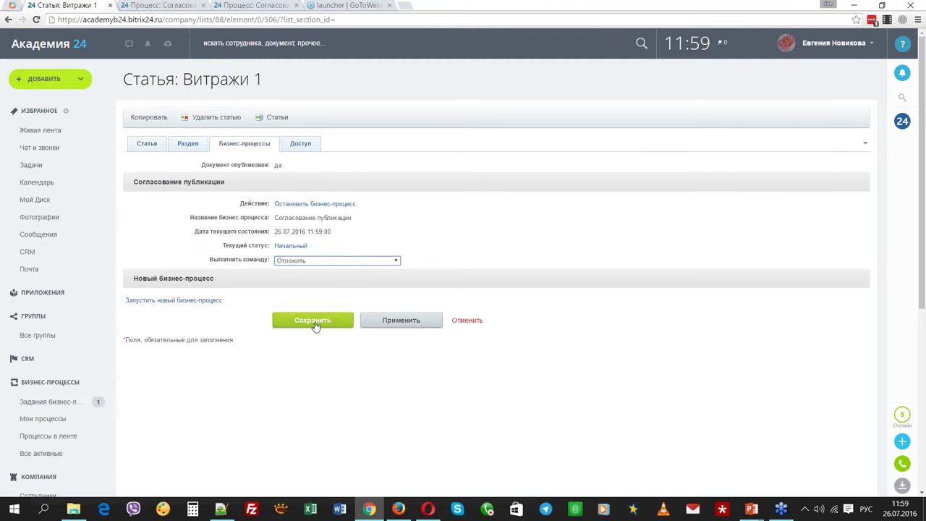
click(313, 322)
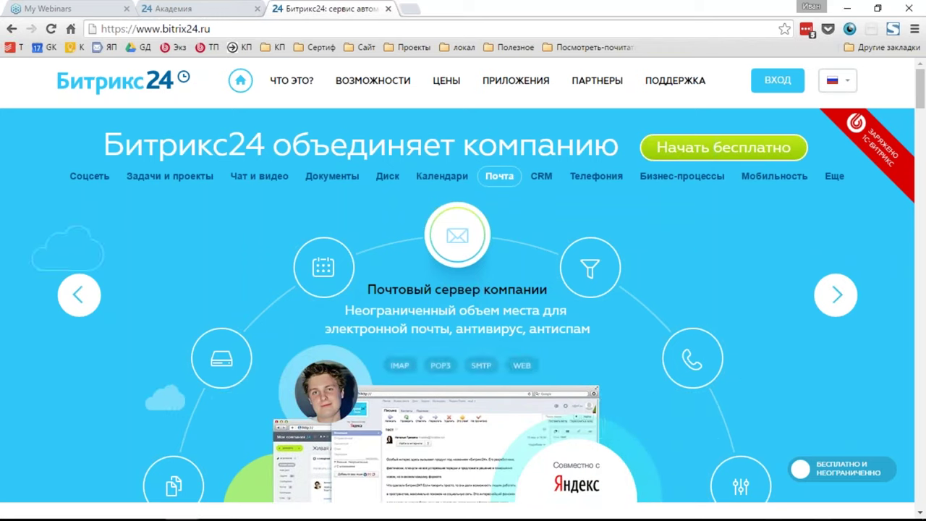
Open the "Поддержка" section of the bitrix24.ru website
click(674, 80)
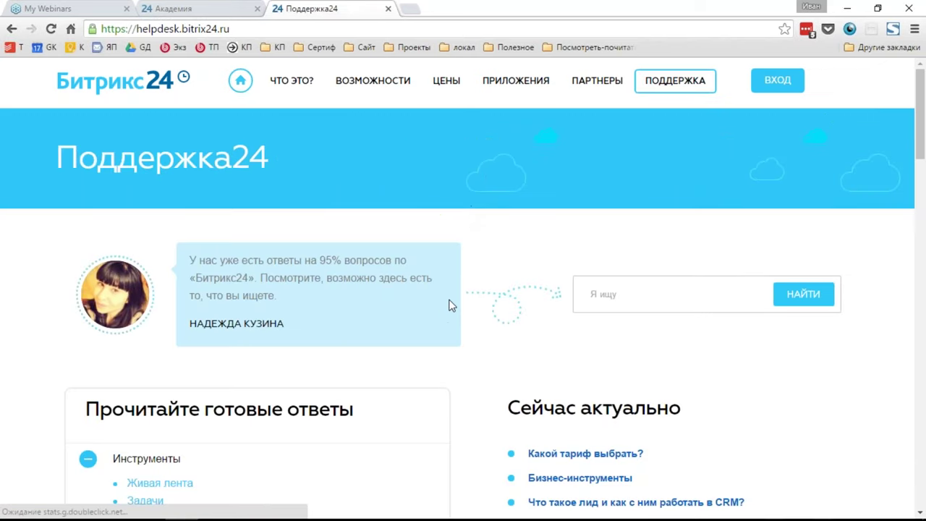
Open the "Битрикс24" training course offered in the "Для самых любознательных" section of the support page
scroll(448, 305, down, 10)
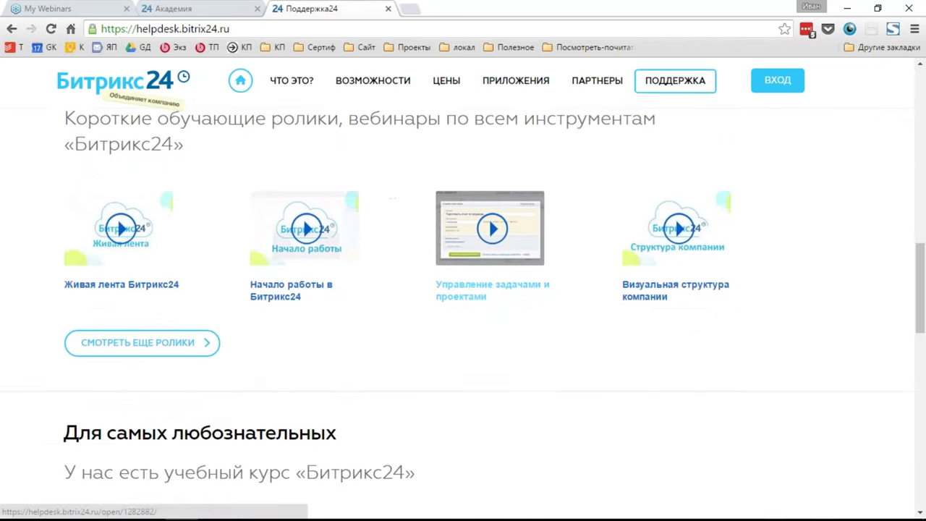
scroll(416, 324, down, 5)
scroll(416, 324, up, 1)
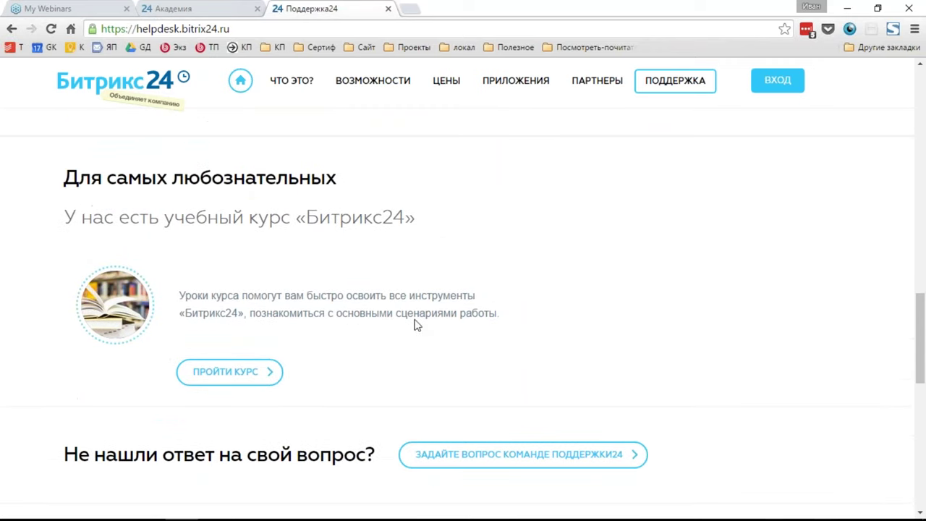
click(240, 375)
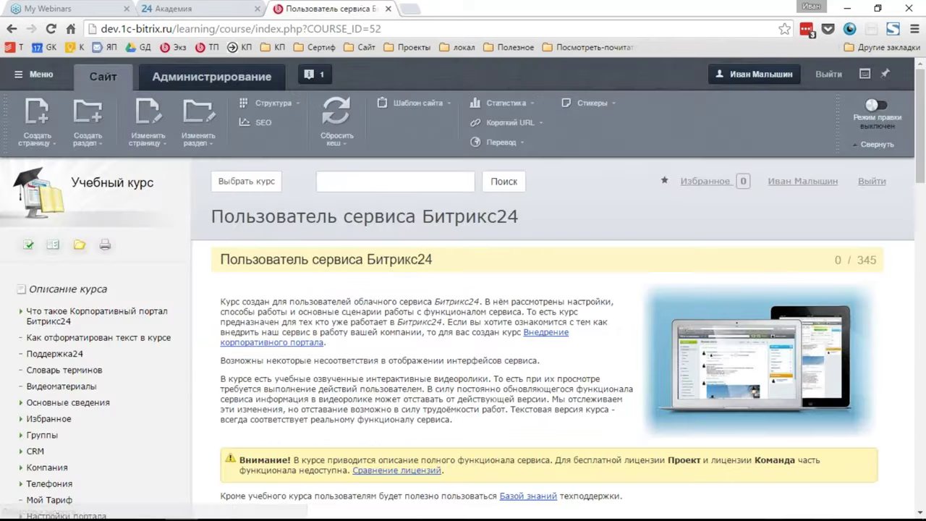
Open the "Бизнес-процессы" chapter of the "Пользователь сервиса Битрикс24" course
scroll(109, 289, down, 1)
scroll(85, 254, down, 2)
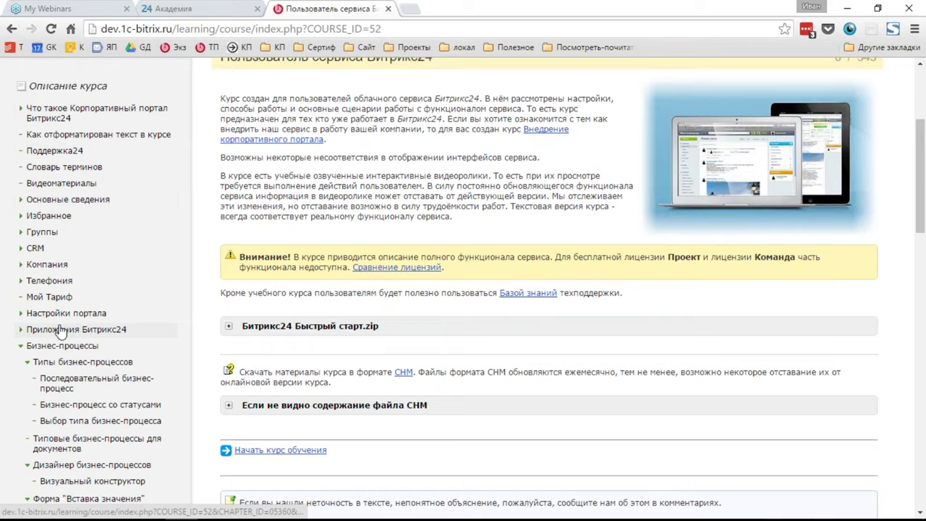
scroll(62, 331, down, 2)
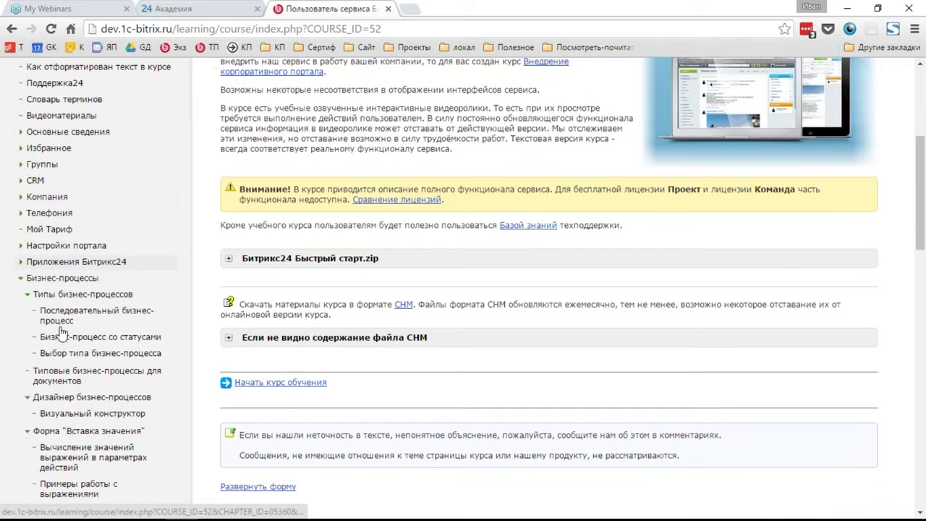
click(45, 283)
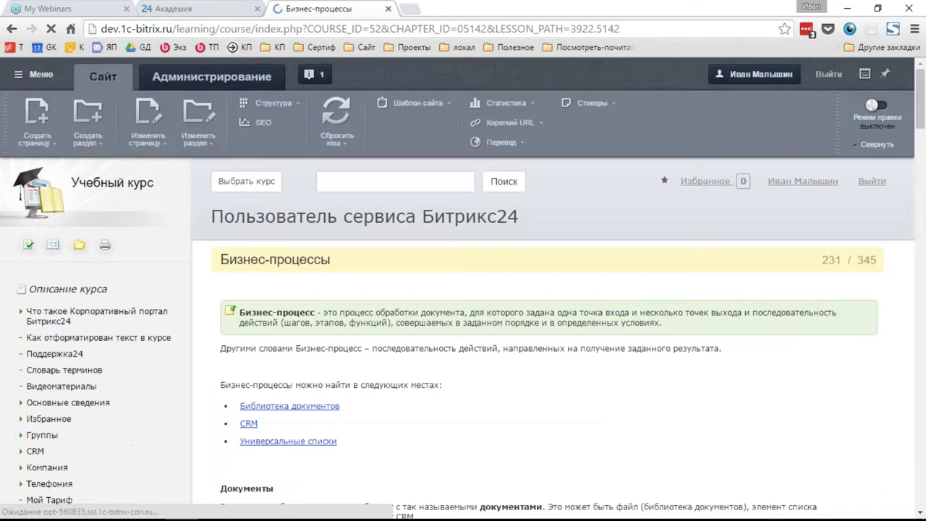
Open the lesson "Вычисление значений выражений в параметрах действий" and look through its examples and available operators
scroll(112, 328, down, 4)
scroll(112, 328, down, 10)
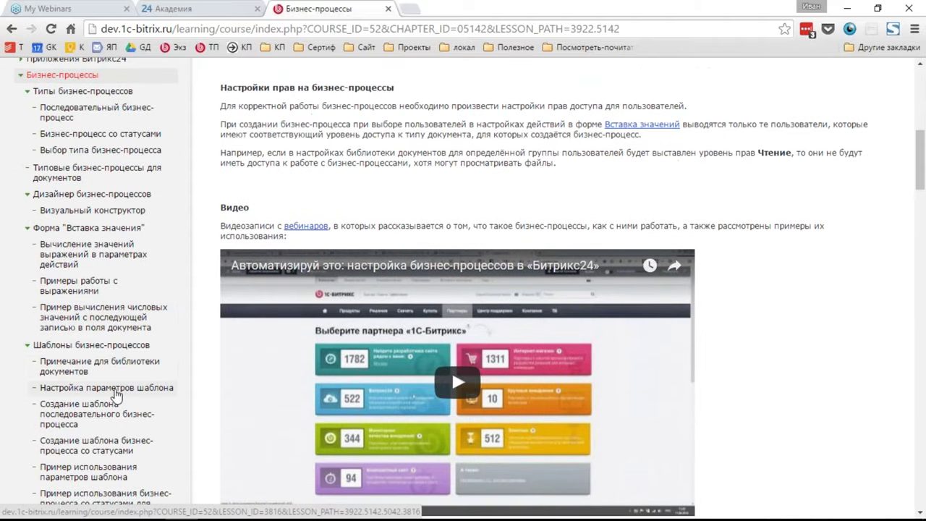
click(69, 262)
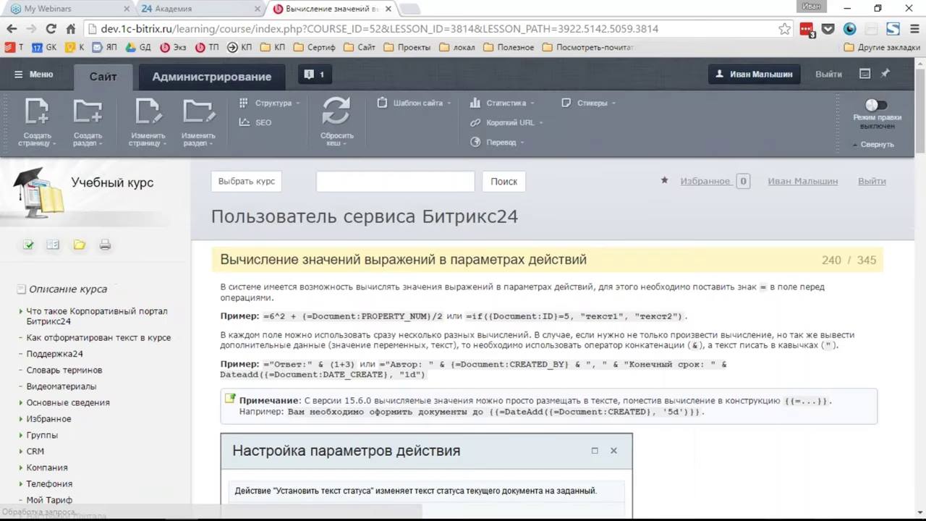
scroll(329, 336, down, 3)
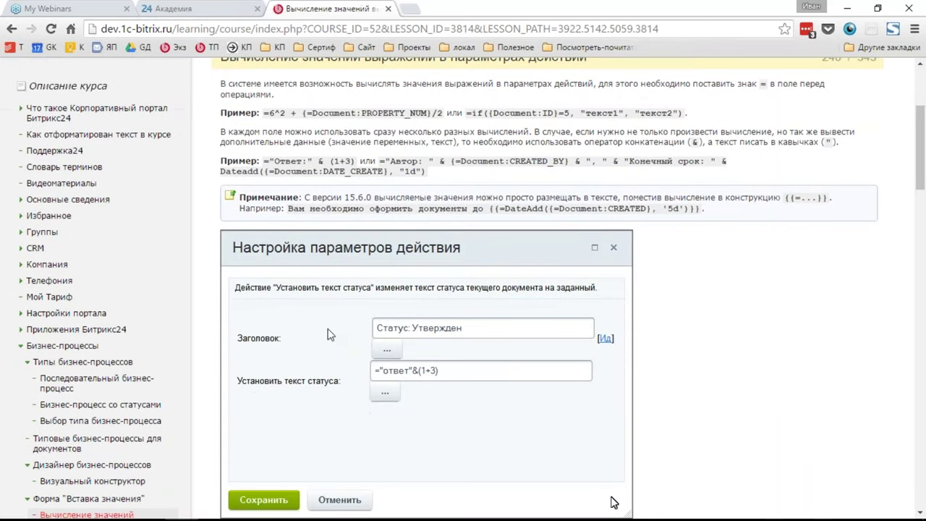
scroll(329, 335, down, 7)
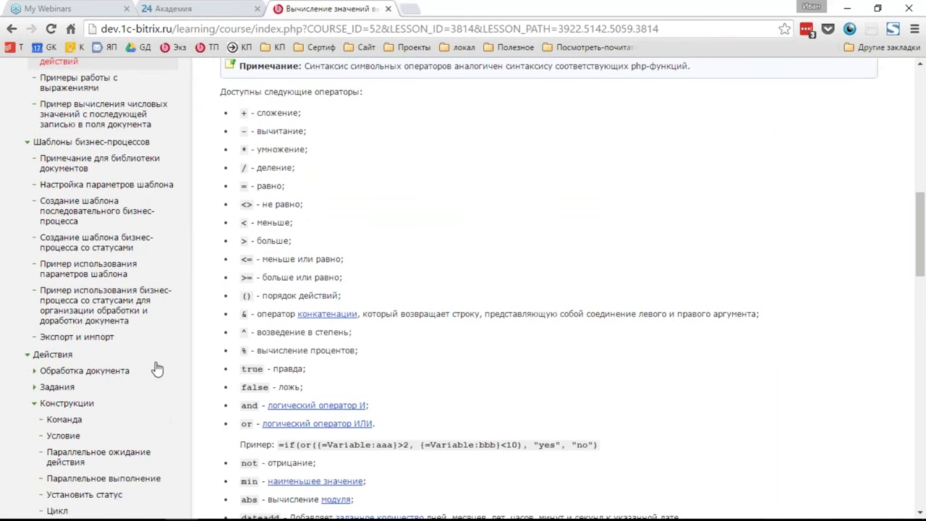
Expand the "Обработка документа" topics, open the "Действия" chapter and look through it down to the chapter contents
click(37, 374)
scroll(126, 387, down, 1)
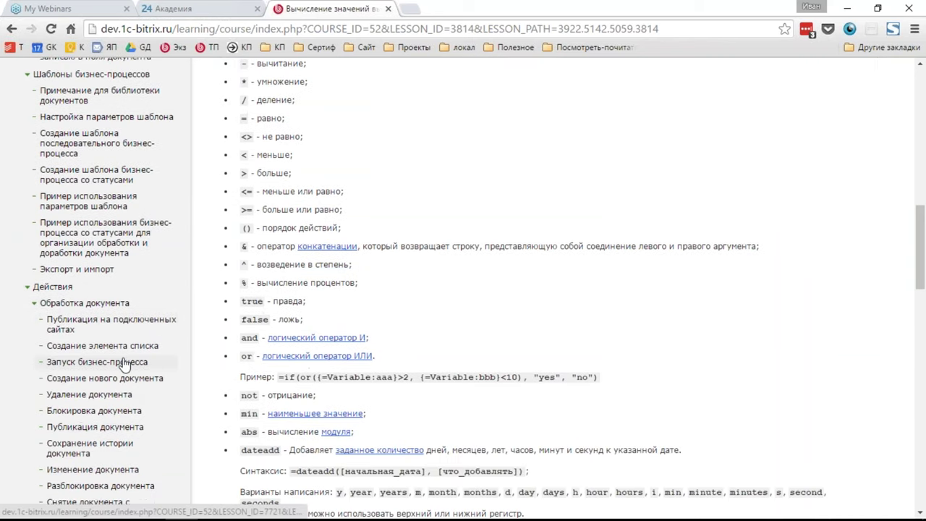
scroll(124, 364, down, 2)
click(57, 153)
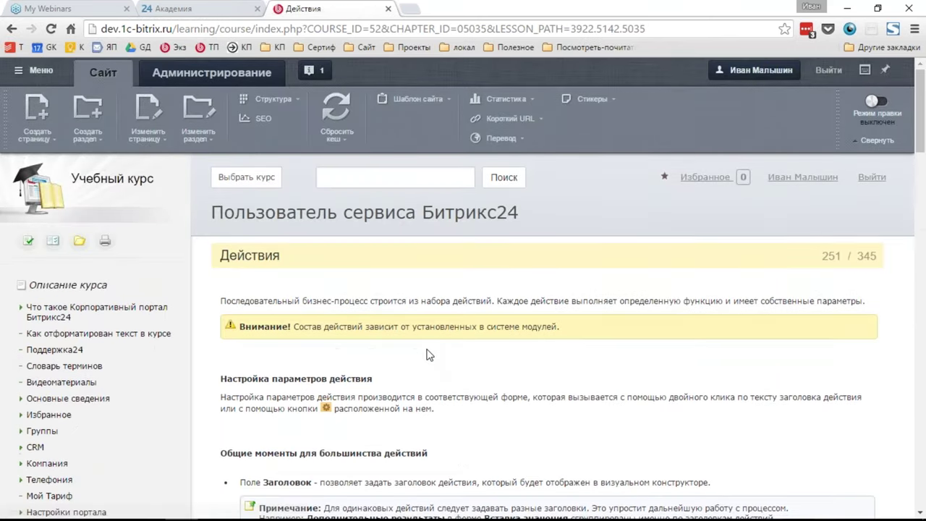
scroll(427, 355, down, 4)
scroll(427, 354, down, 4)
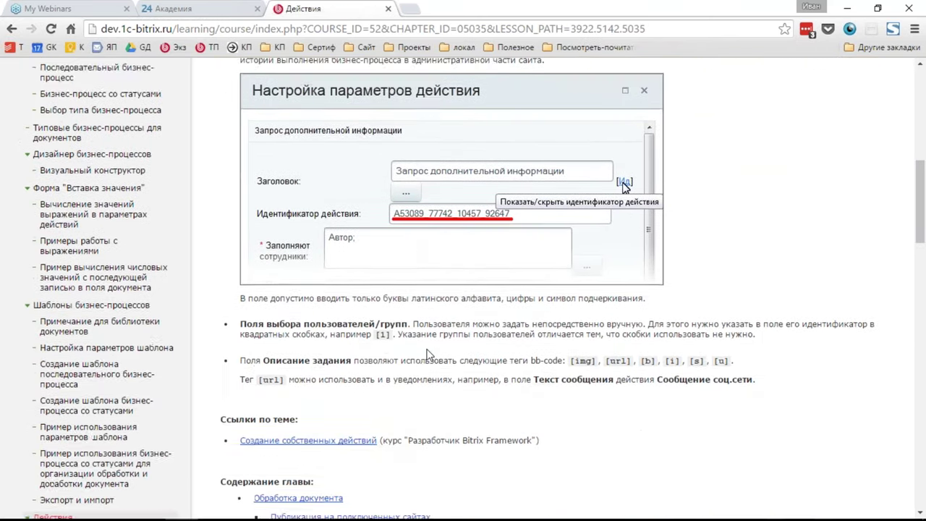
scroll(427, 354, down, 2)
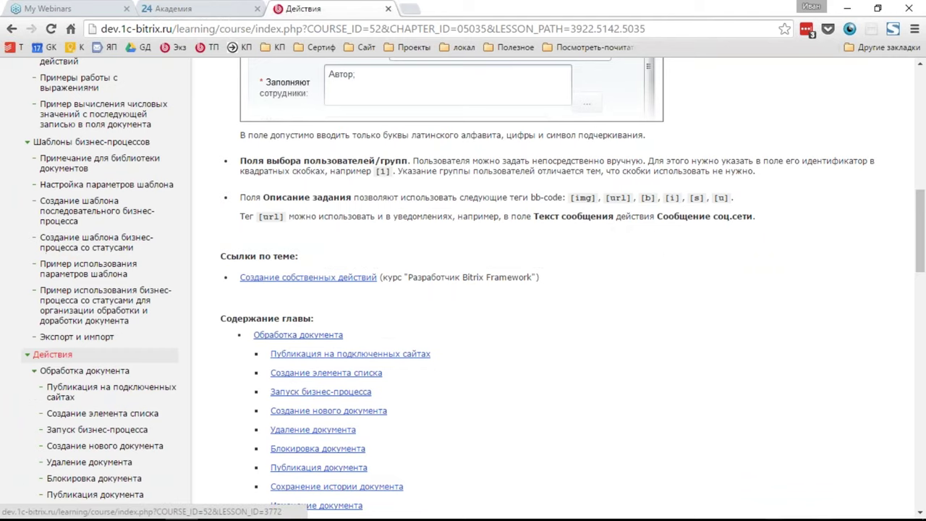
Load bitrix24.ru in a new browser tab and go to its "Поддержка" section
key(ctrl+shift+Tab)
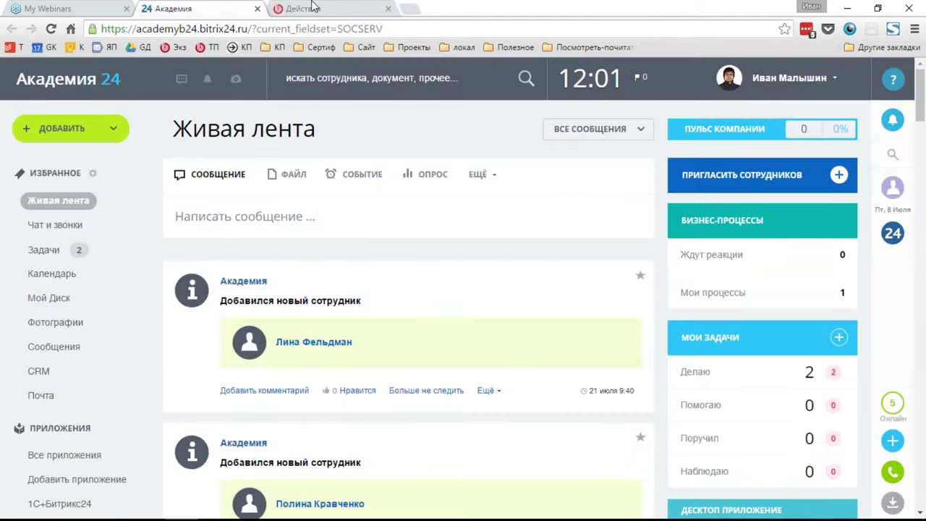
key(ctrl+Tab)
click(409, 11)
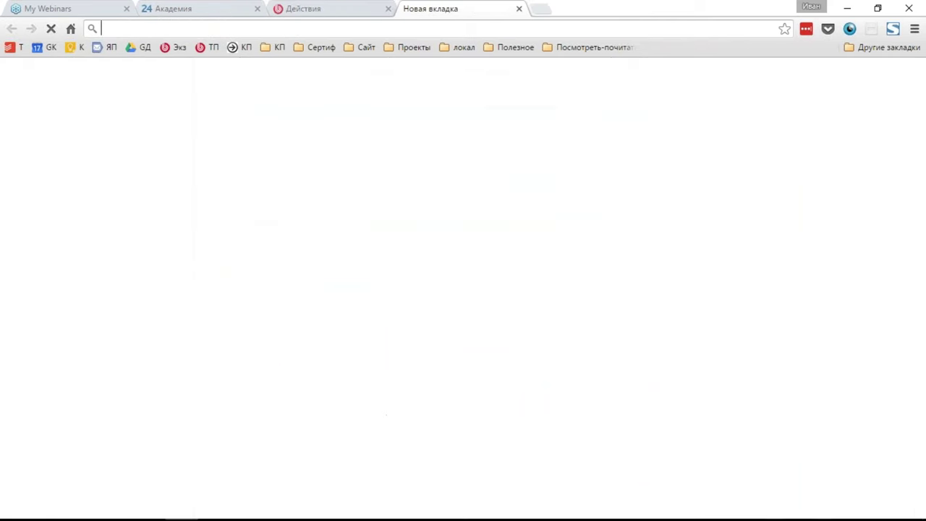
text(bi)
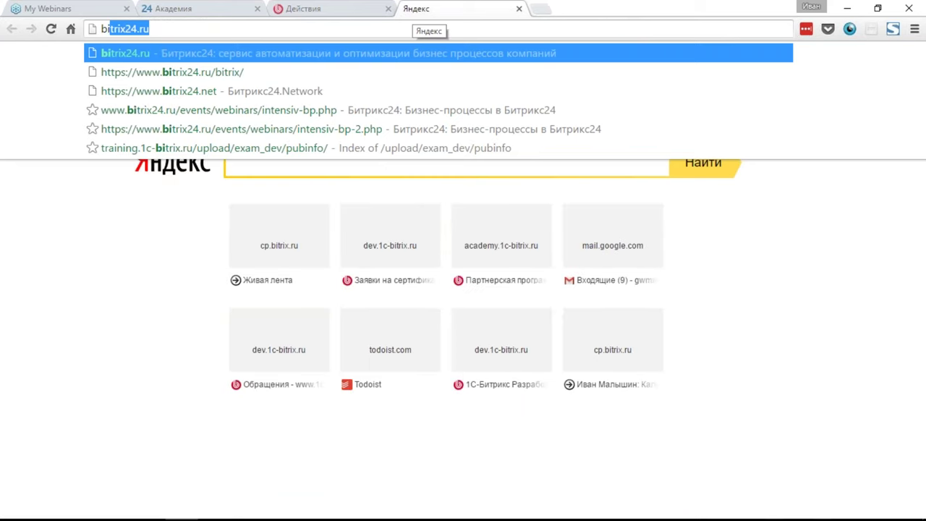
key(Return)
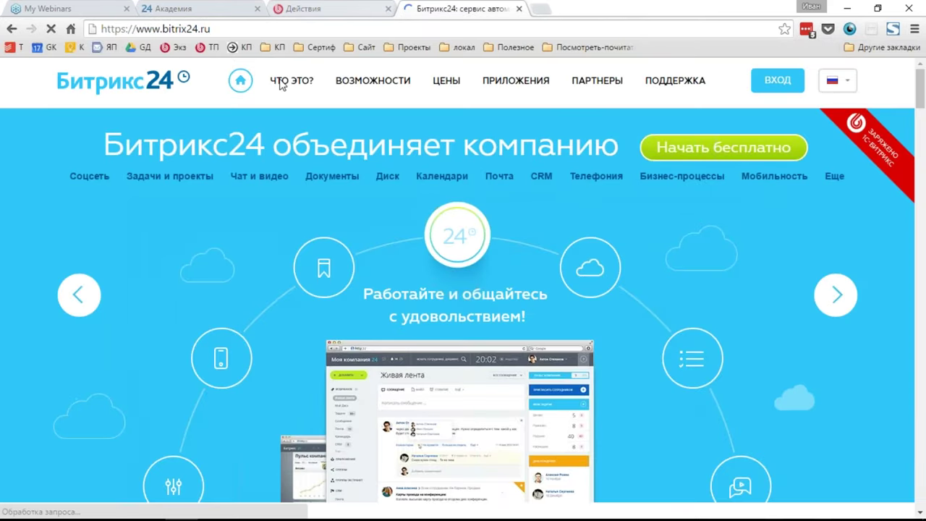
click(672, 81)
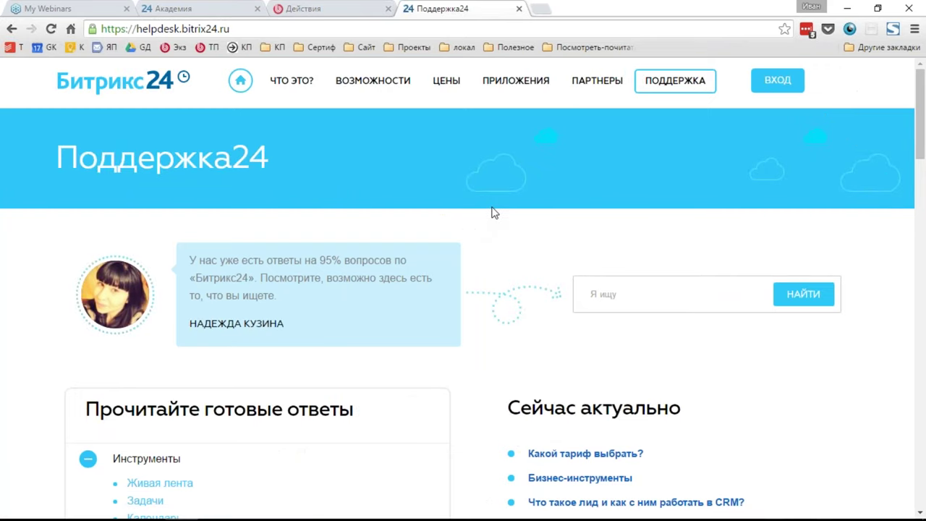
Open the sign-up page for the free webinars from the "Бесплатные вебинары" block of the support page
scroll(491, 213, down, 4)
scroll(496, 214, down, 5)
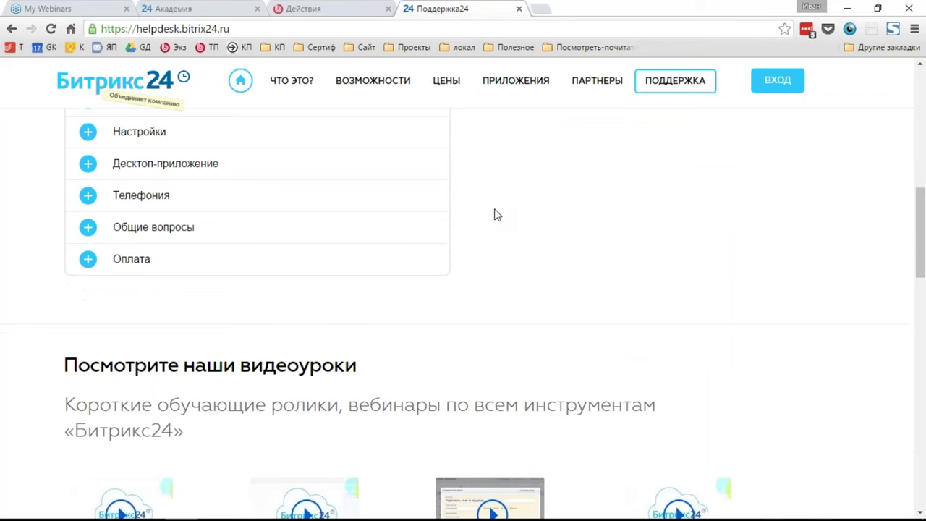
scroll(496, 214, down, 5)
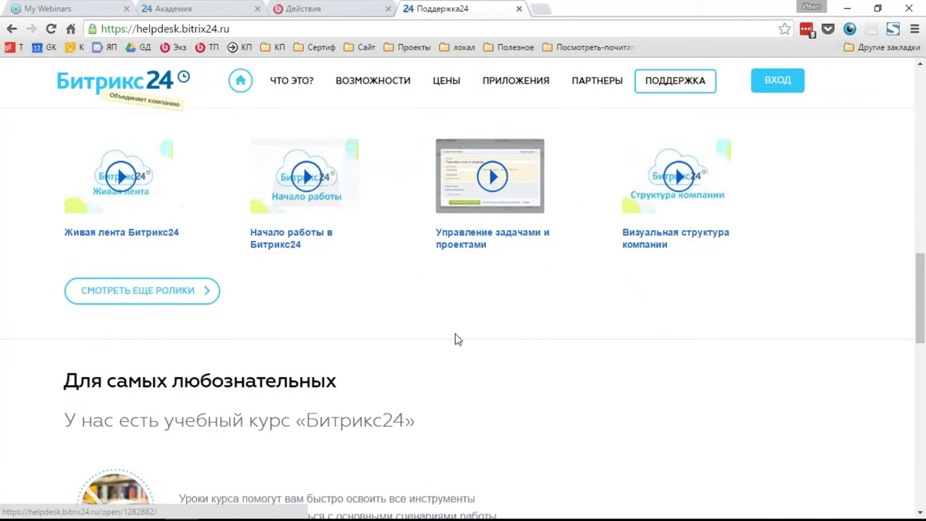
scroll(457, 340, up, 1)
scroll(457, 339, down, 7)
scroll(457, 339, down, 2)
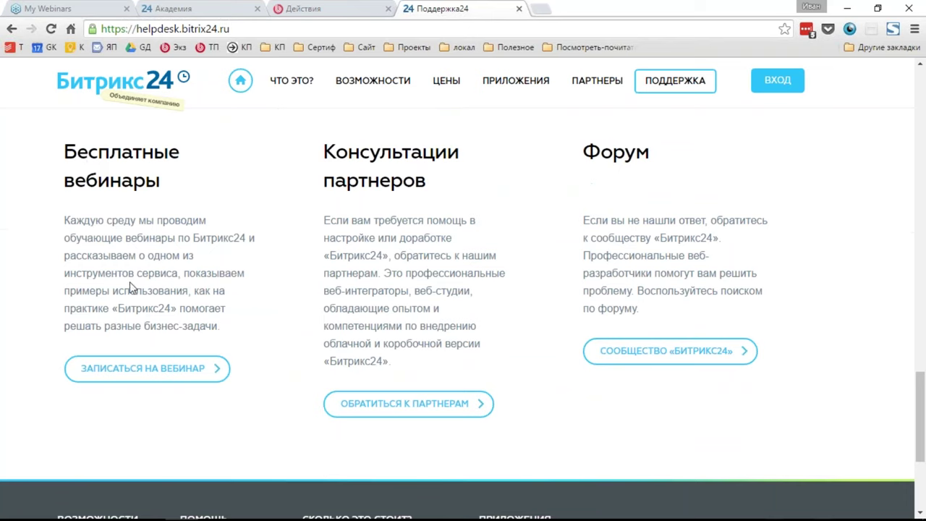
click(141, 372)
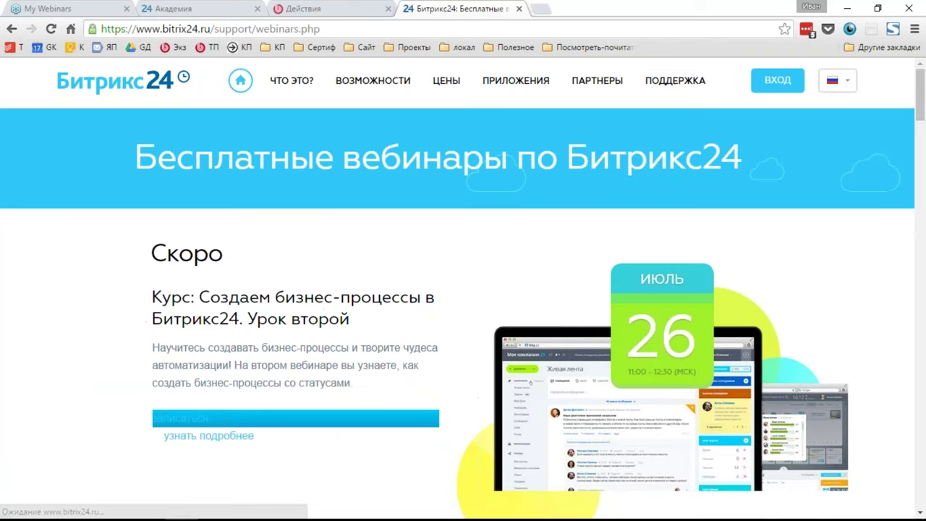
Open the details of the webinar "Курс: Создаем бизнес-процессы в Битрикс24. Урок второй" and follow its "На бесплатном курсе" link
drag(144, 257, 343, 308)
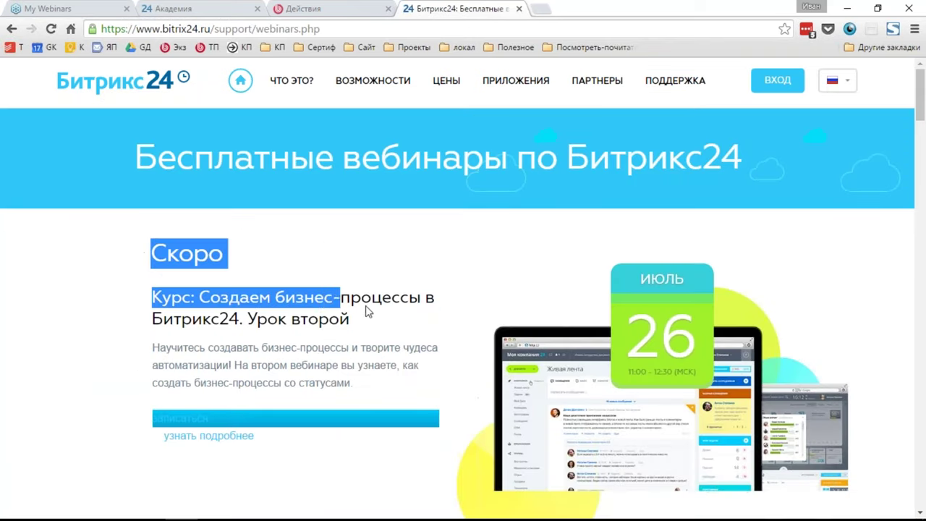
click(390, 308)
click(220, 437)
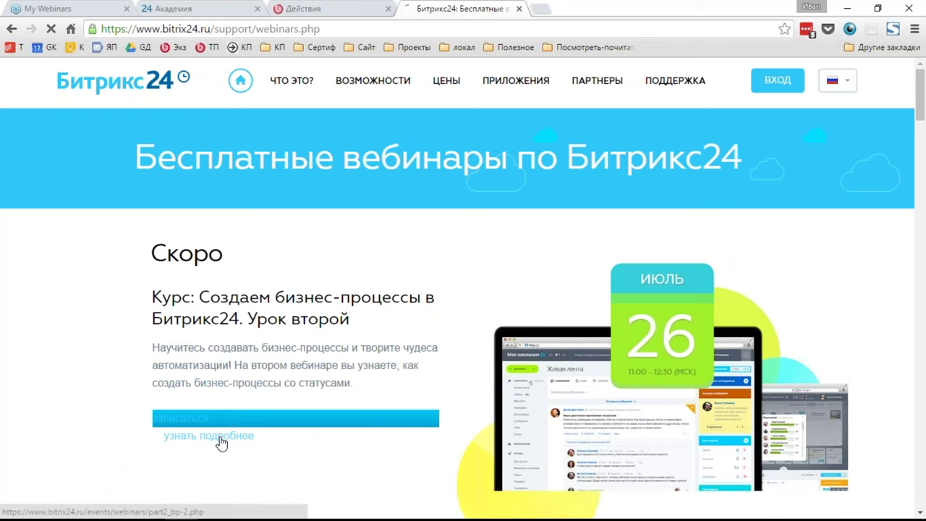
scroll(186, 400, down, 3)
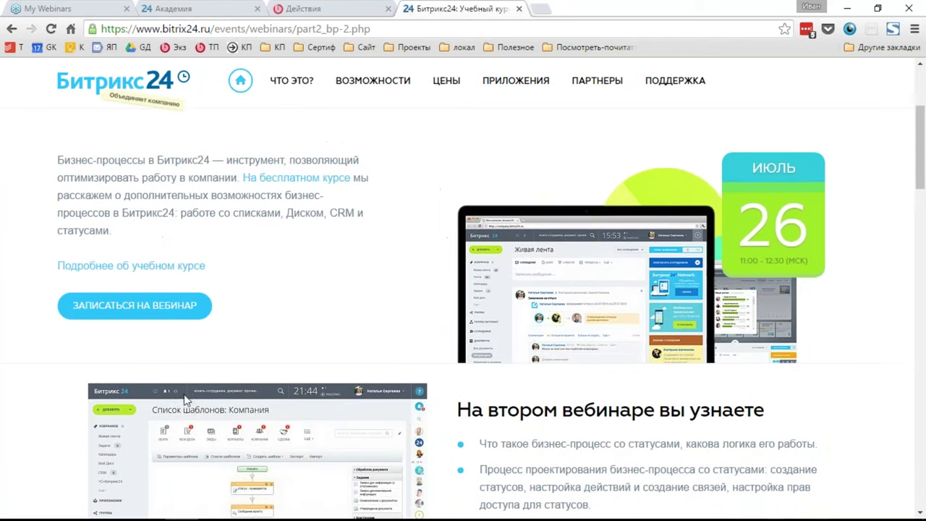
click(290, 187)
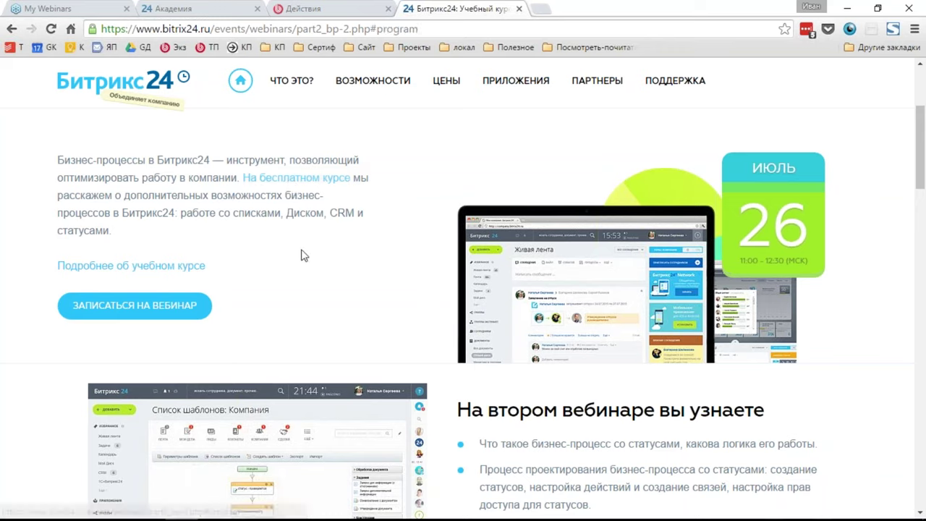
Look through the second webinar's page, from its list of topics down to the registration form and back to the introduction
drag(370, 29, 89, 38)
click(517, 142)
scroll(384, 263, down, 8)
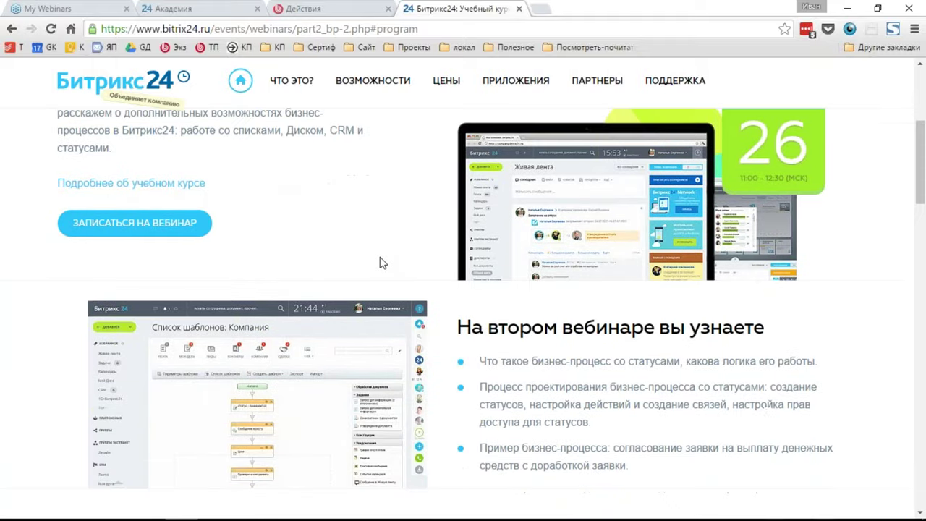
scroll(382, 262, down, 12)
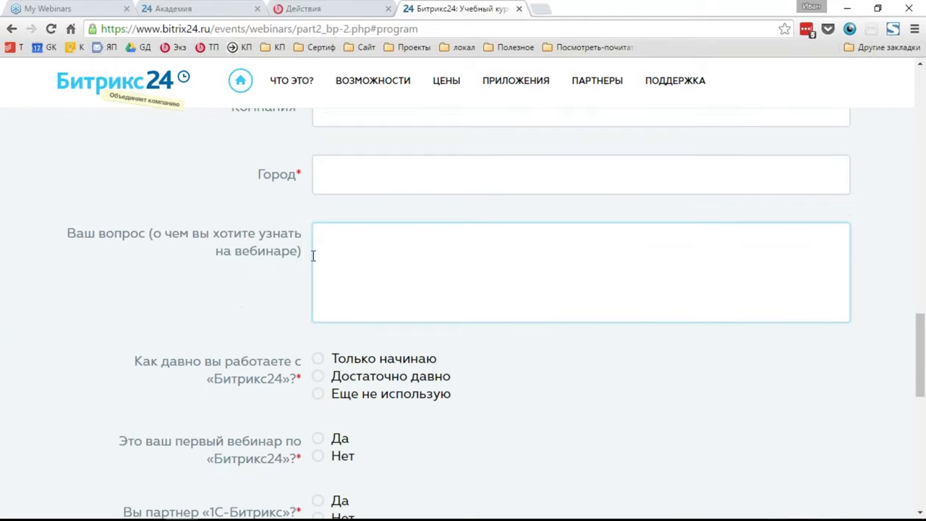
scroll(313, 259, up, 7)
scroll(314, 259, up, 15)
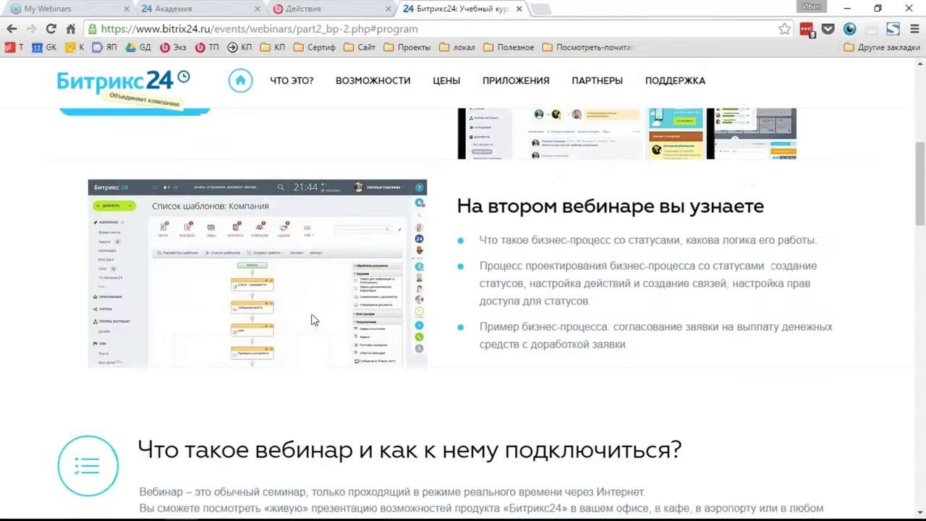
scroll(313, 323, down, 1)
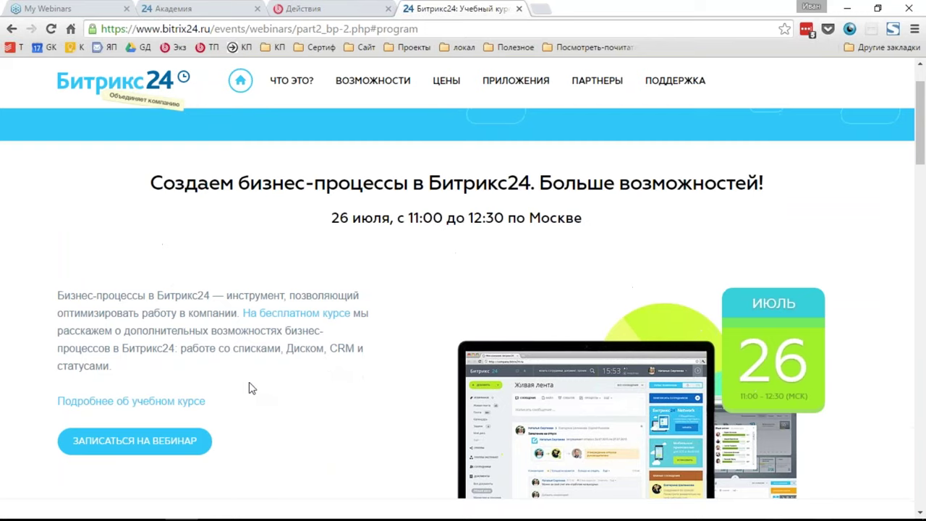
Open the detailed course description, find the lesson schedule and view the materials of the 19 июля 2016 lesson
click(192, 402)
scroll(329, 431, down, 10)
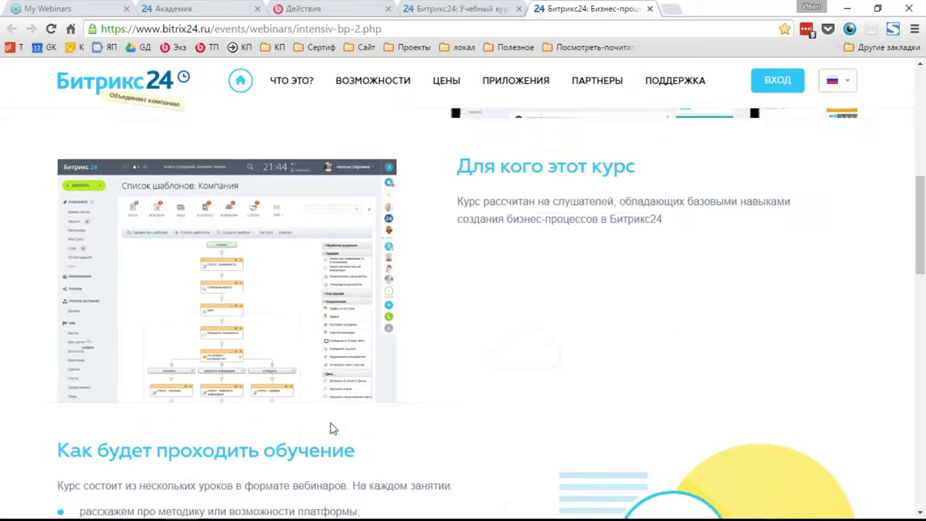
scroll(330, 427, down, 3)
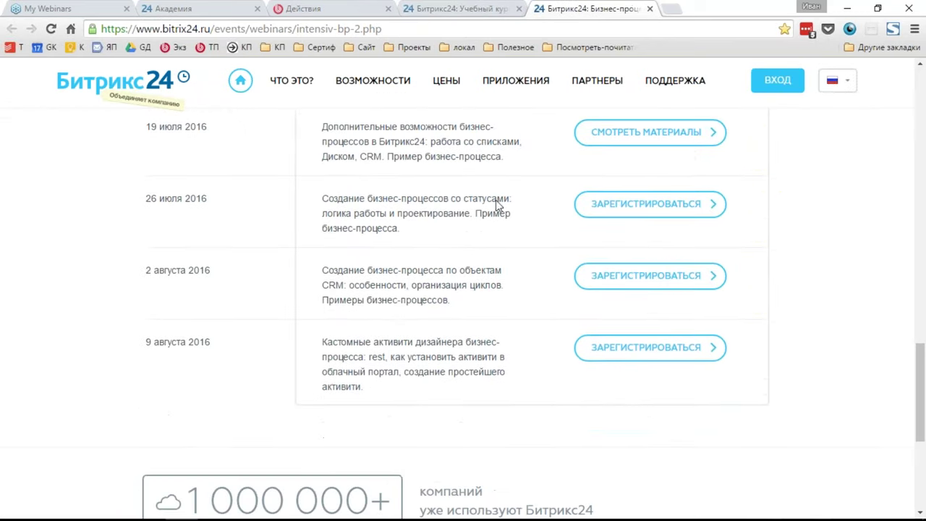
click(619, 142)
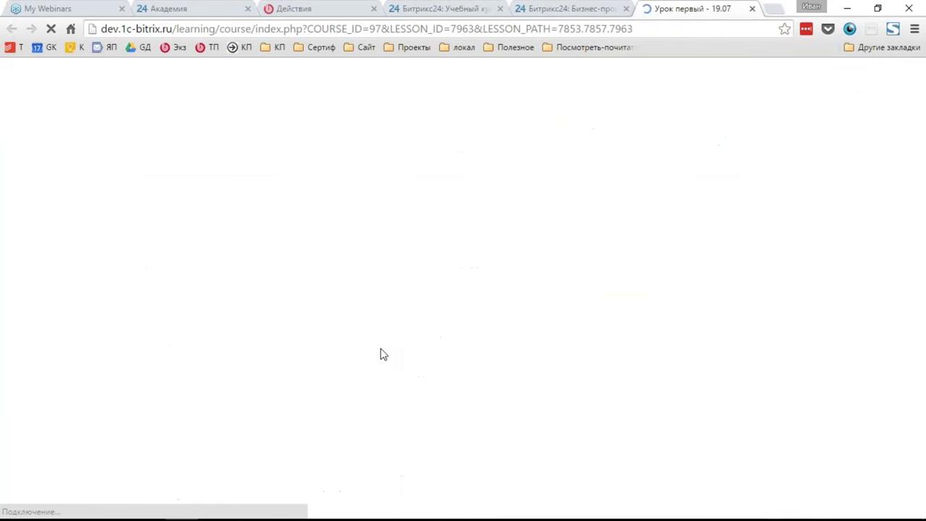
scroll(383, 349, down, 2)
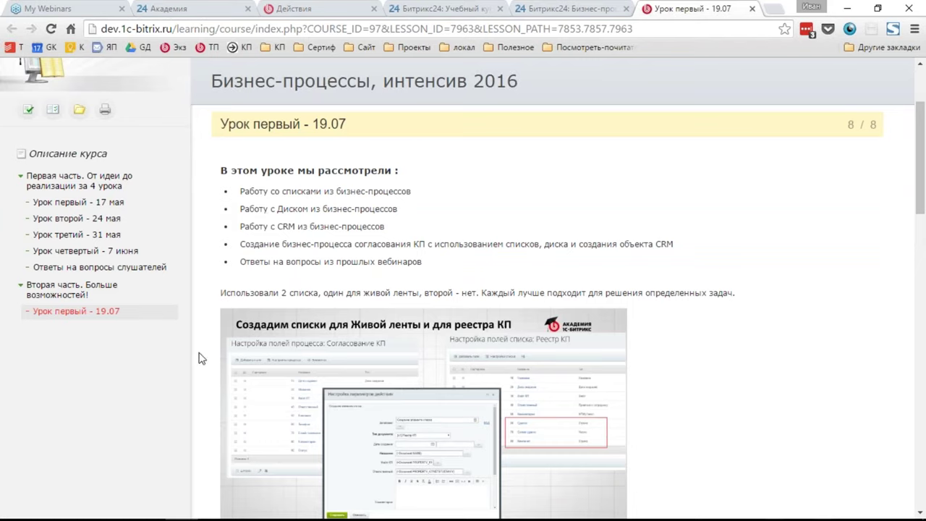
Open the materials of the "Урок первый - 17 мая" lesson and look through them down to the webinar's video recording
click(115, 202)
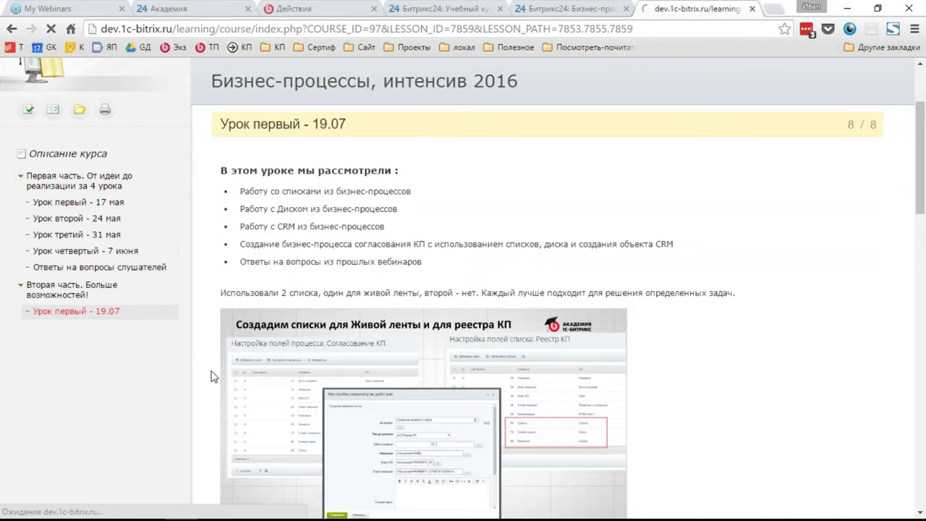
scroll(262, 361, down, 2)
scroll(263, 364, down, 1)
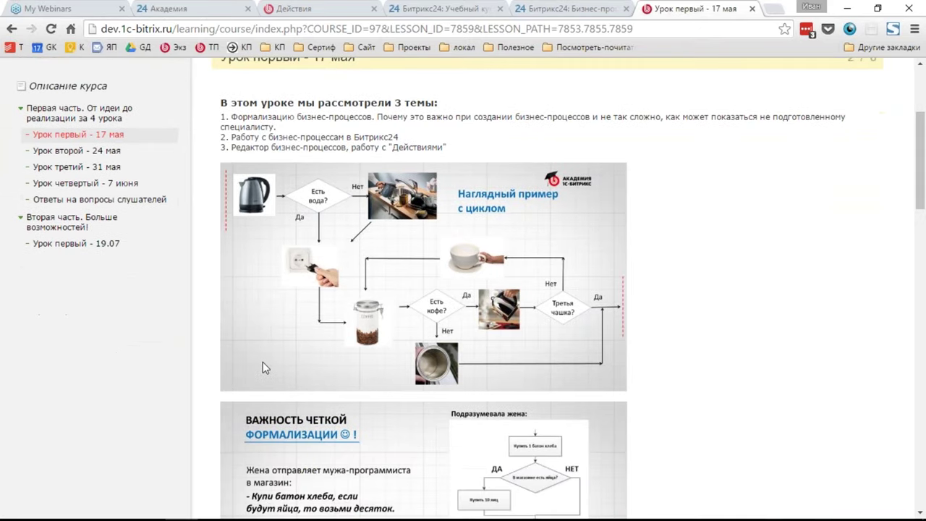
scroll(263, 366, down, 5)
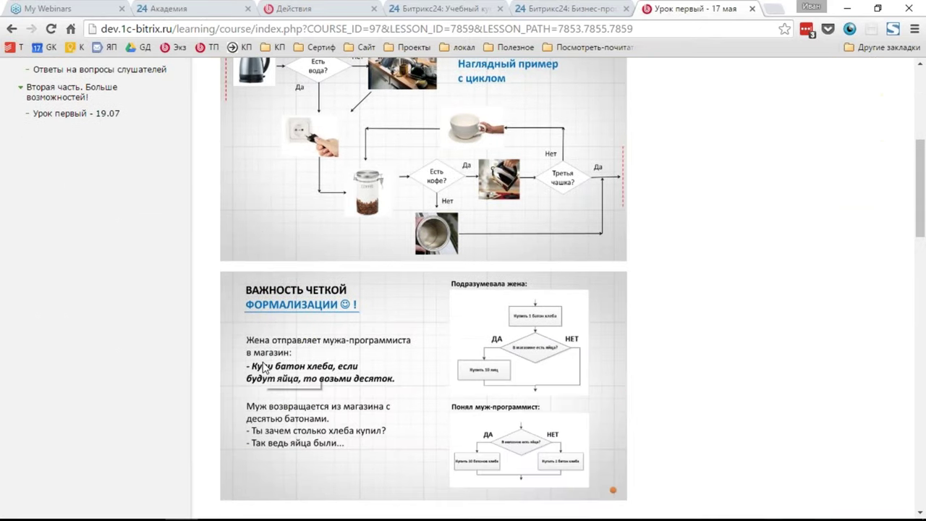
scroll(263, 368, down, 3)
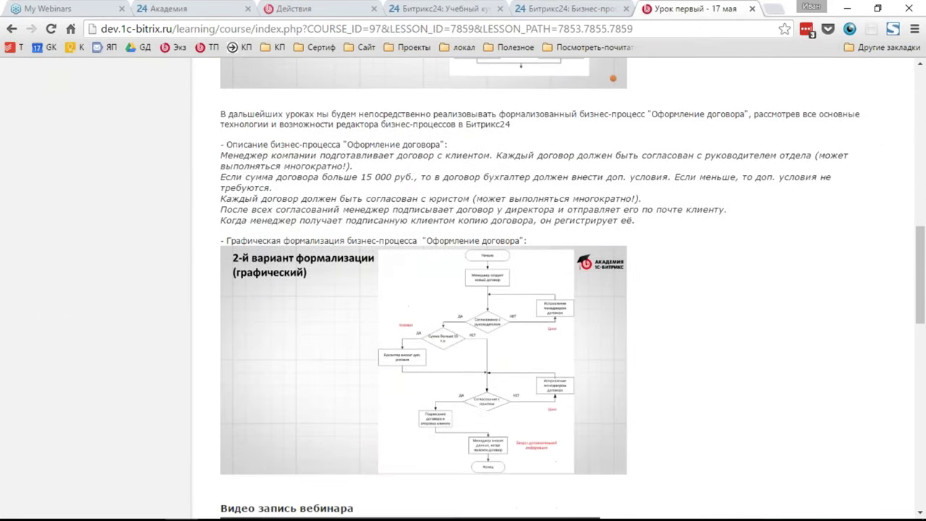
scroll(263, 368, down, 2)
scroll(262, 368, down, 1)
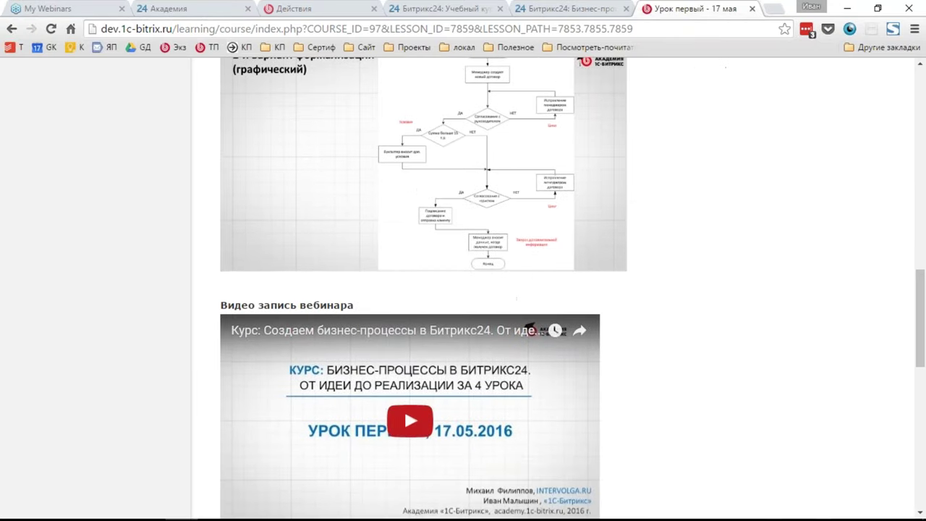
Open the materials of the "Урок третий - 31 мая" lesson and look through them down to the video recording and presentation link
scroll(203, 381, up, 12)
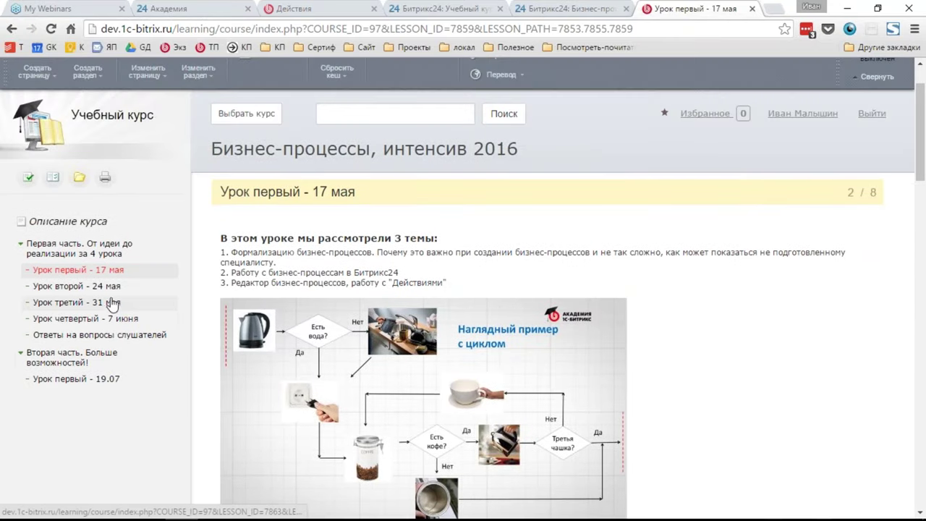
click(116, 304)
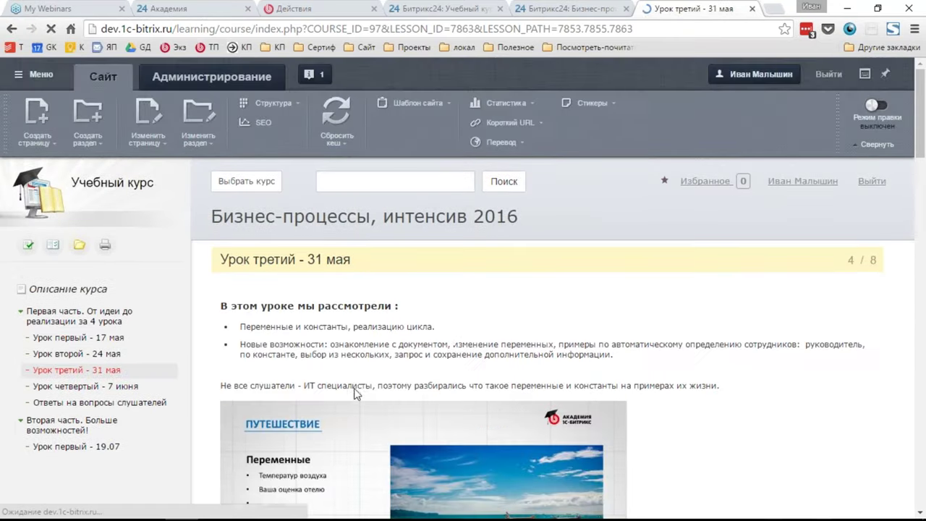
scroll(354, 394, down, 3)
scroll(355, 388, down, 4)
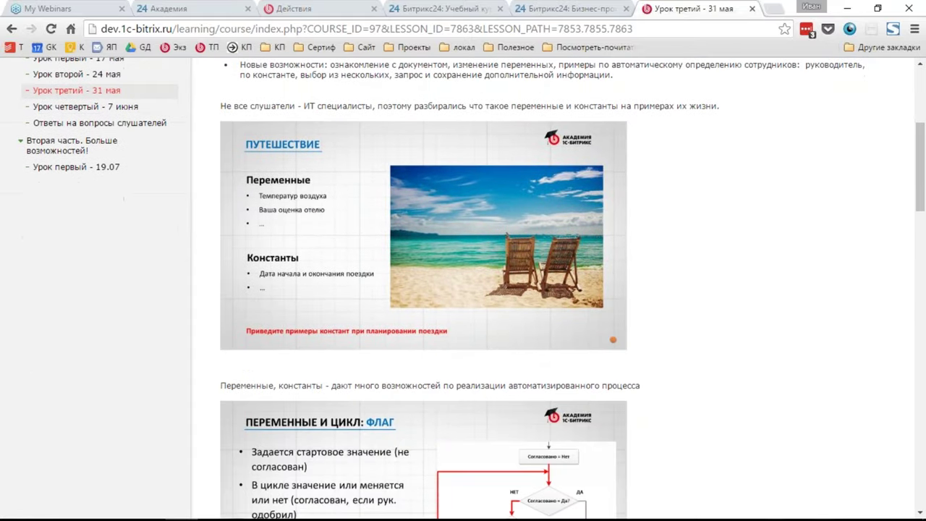
scroll(355, 391, down, 2)
scroll(354, 389, down, 8)
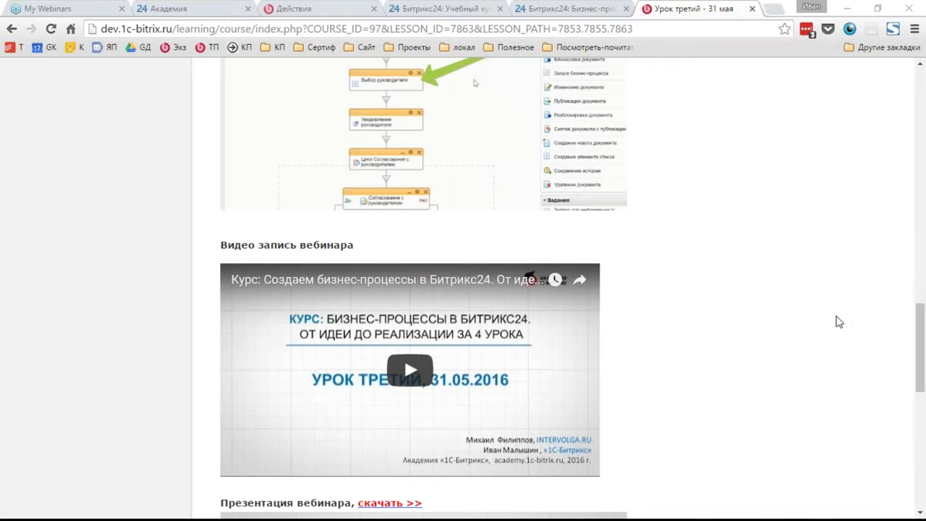
Switch to the PowerPoint webinar presentation and go through slides 29 and 30 to slide 31, "ИТОГ ВЕБИНАРА"
mouse_move(215, 514)
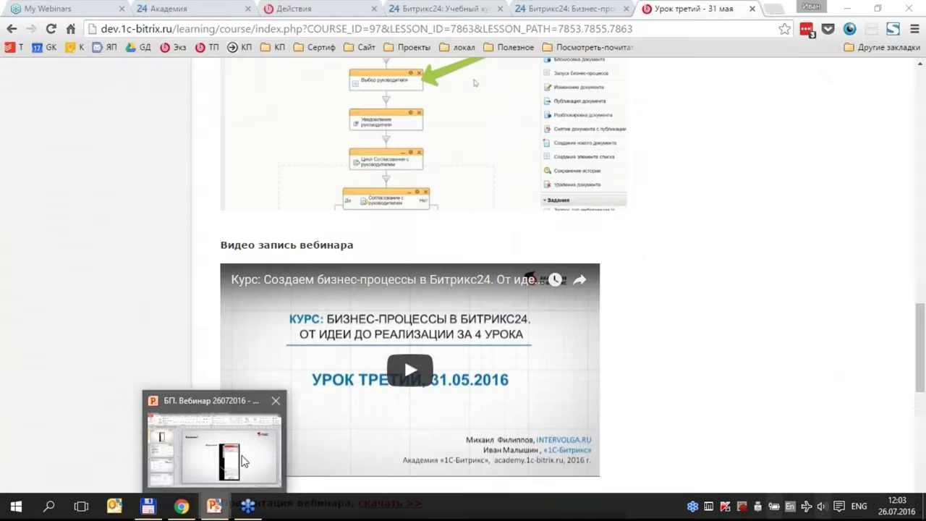
click(262, 410)
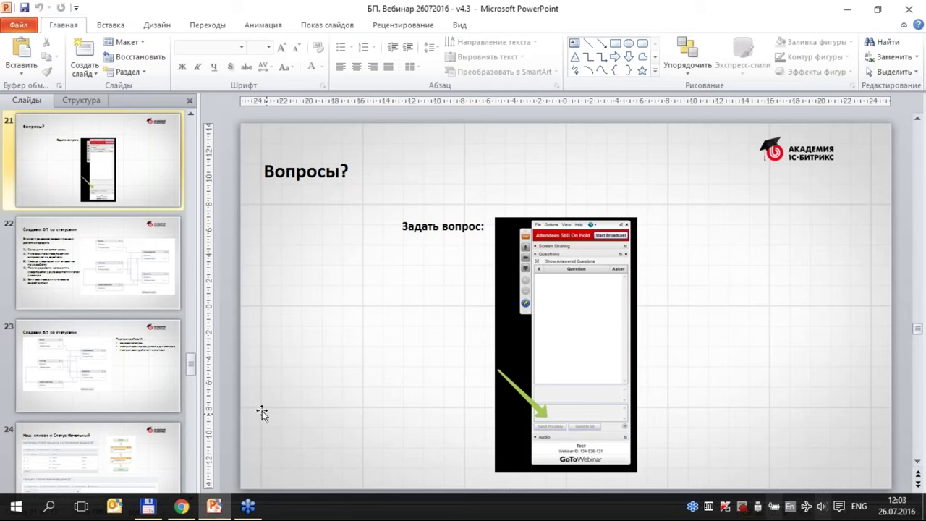
scroll(136, 369, down, 7)
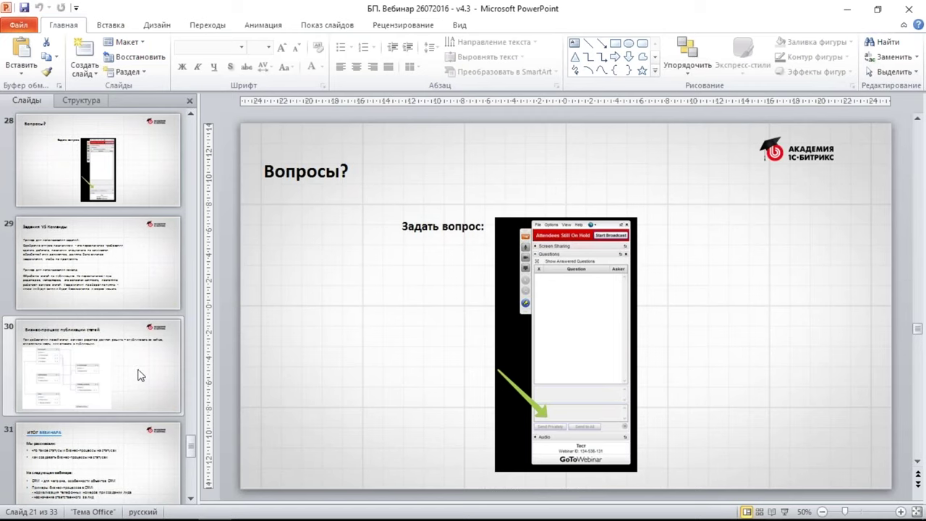
click(128, 268)
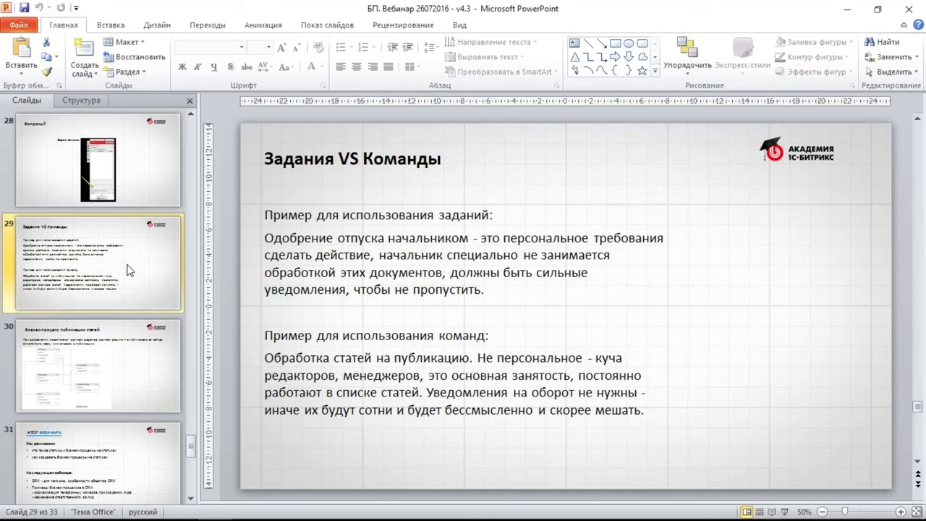
click(120, 345)
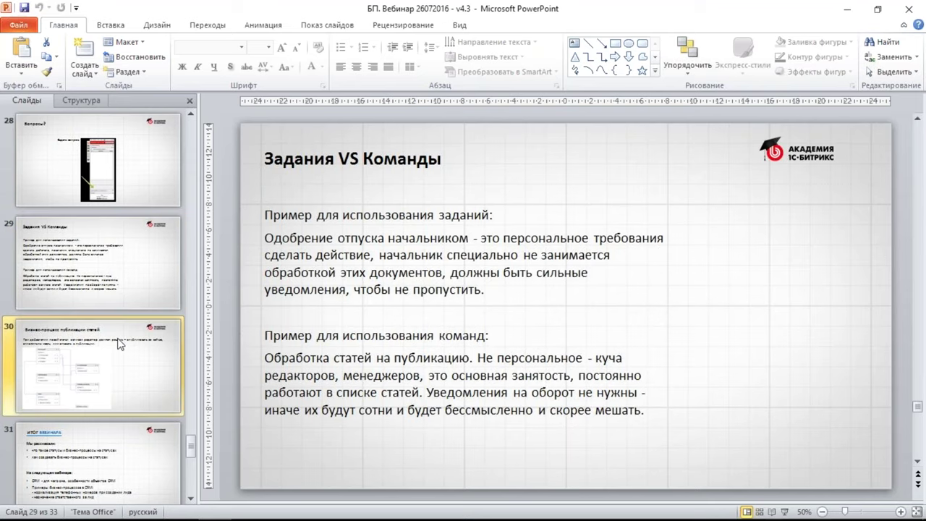
scroll(120, 344, down, 3)
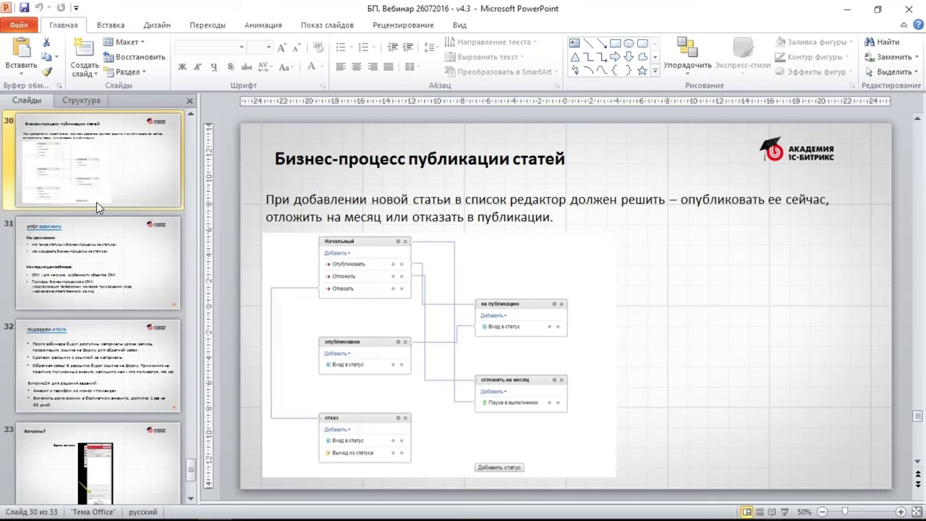
click(104, 249)
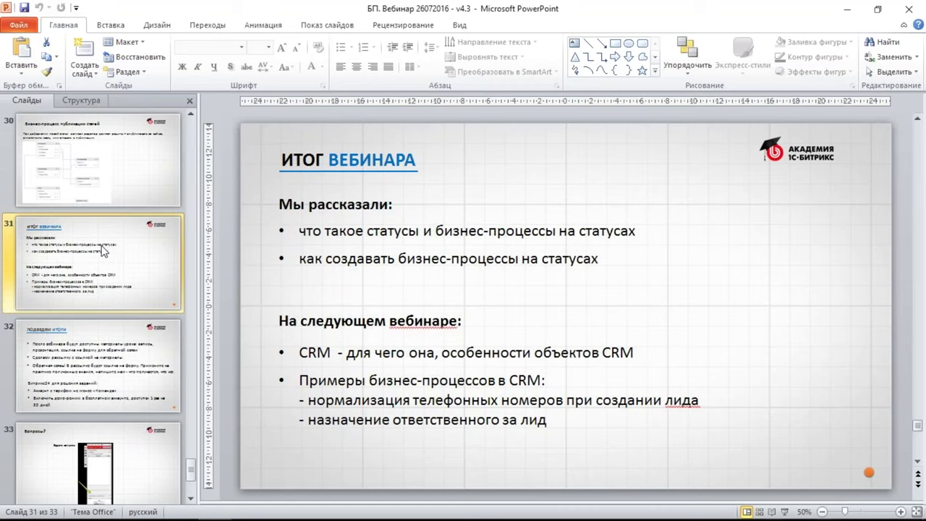
Run the slide show from the "ИТОГ ВЕБИНАРА" slide and display the "ПОДВЕДЕМ ИТОГИ" slide
key(shift+F5)
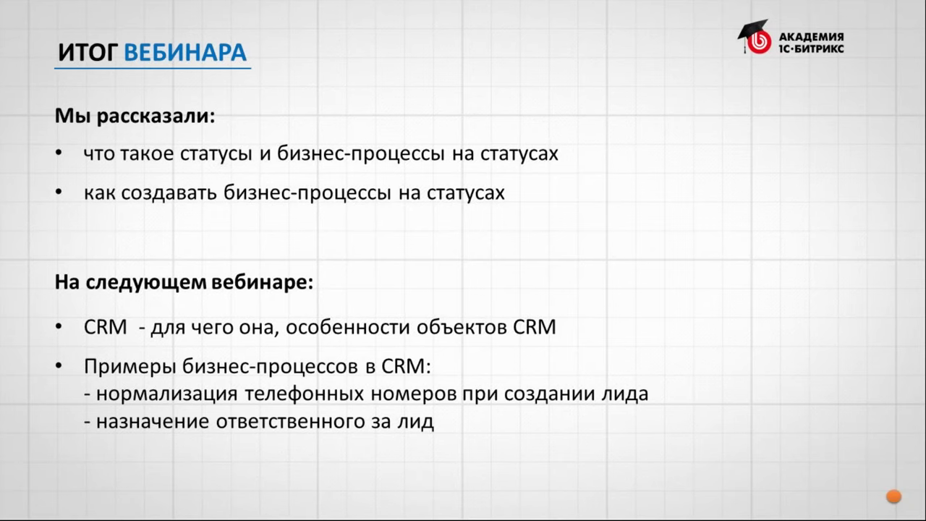
key(super)
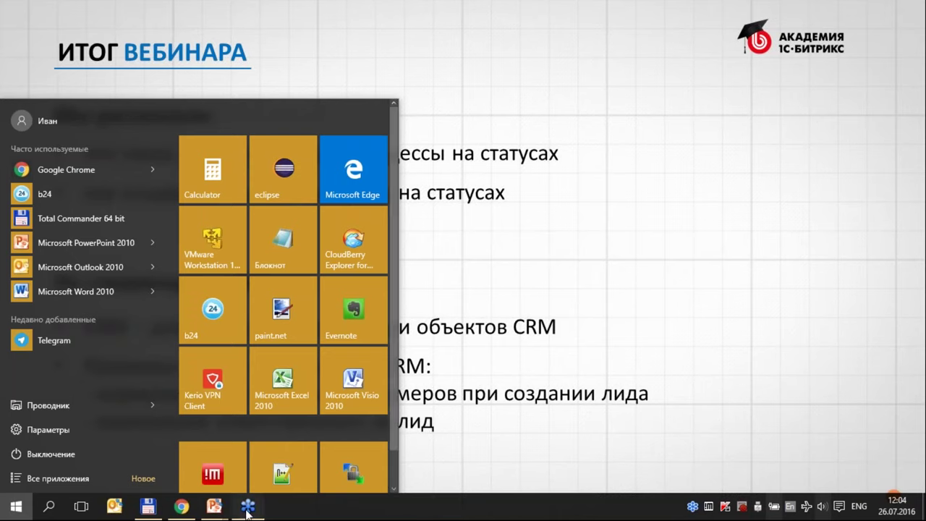
click(248, 506)
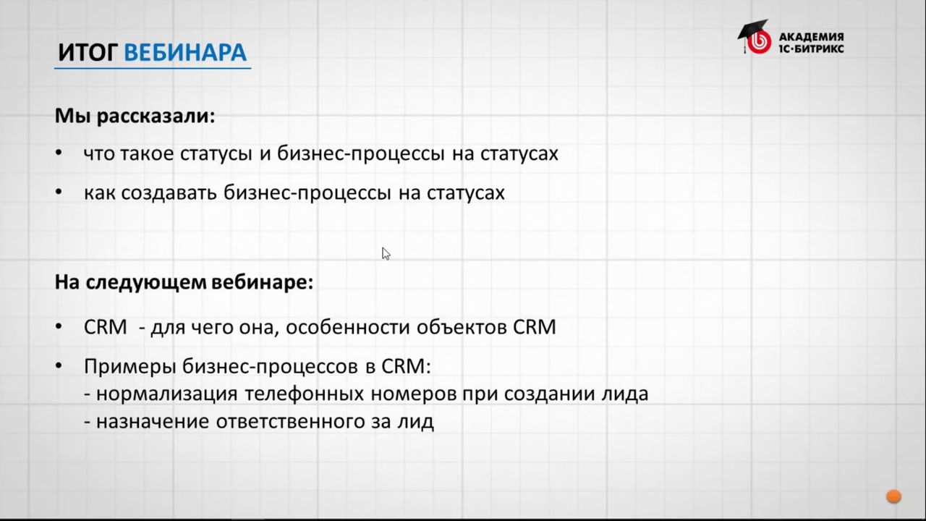
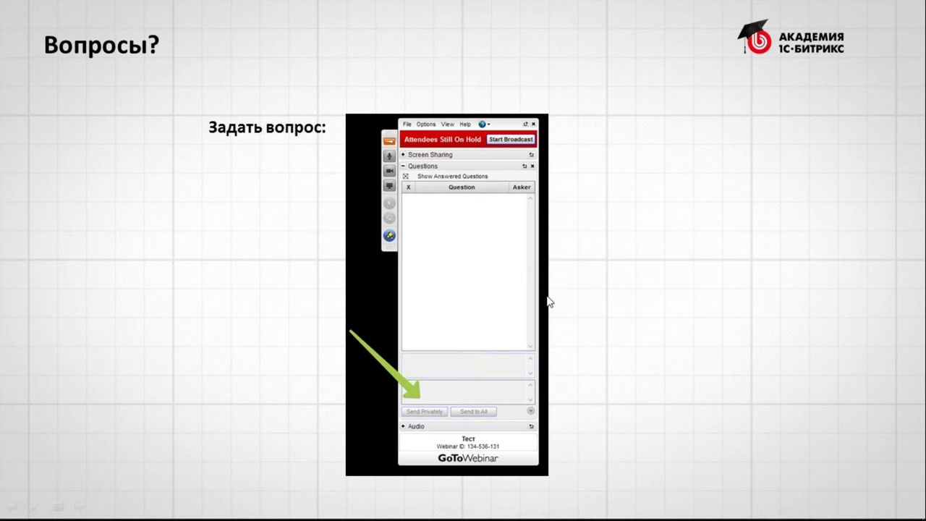
key(Right)
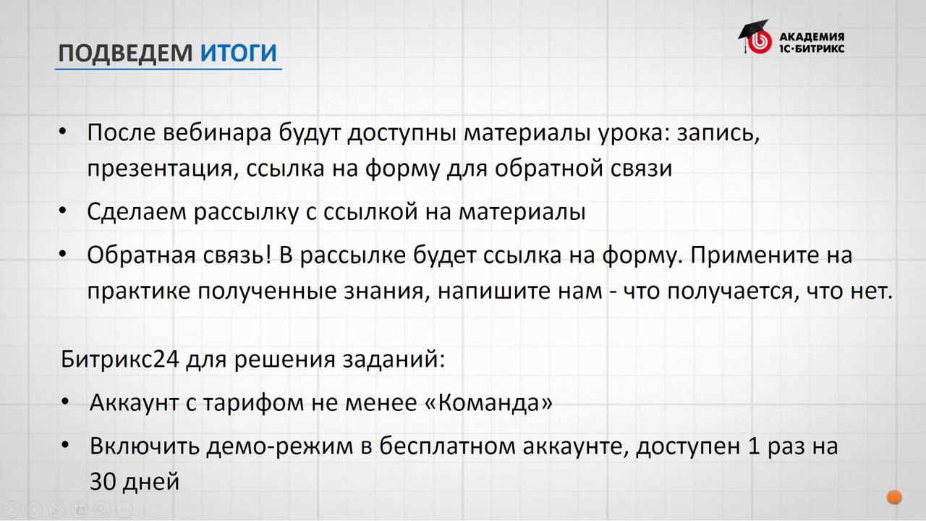
Switch to Bitrix24 in Chrome and create a sequential business process template for the "Статьи на сайт" list, saving its basic parameters
key(alt+Tab)
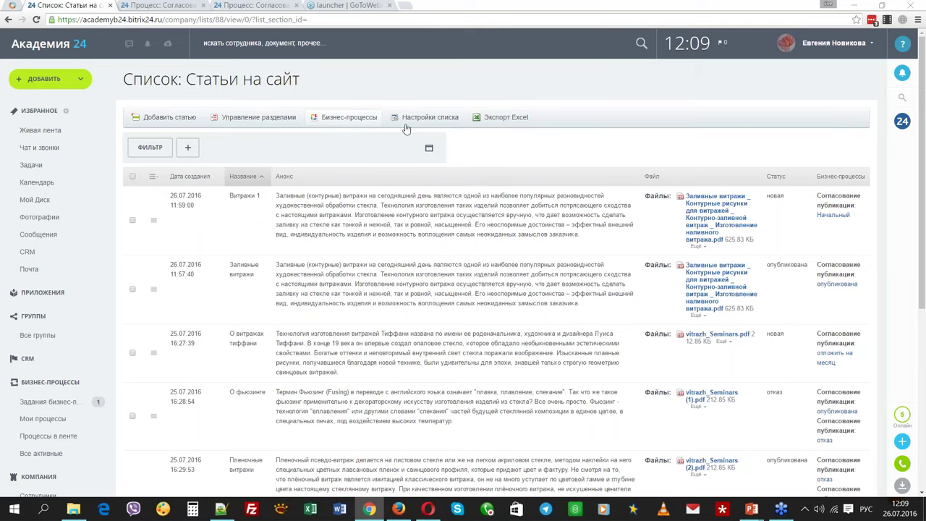
click(348, 117)
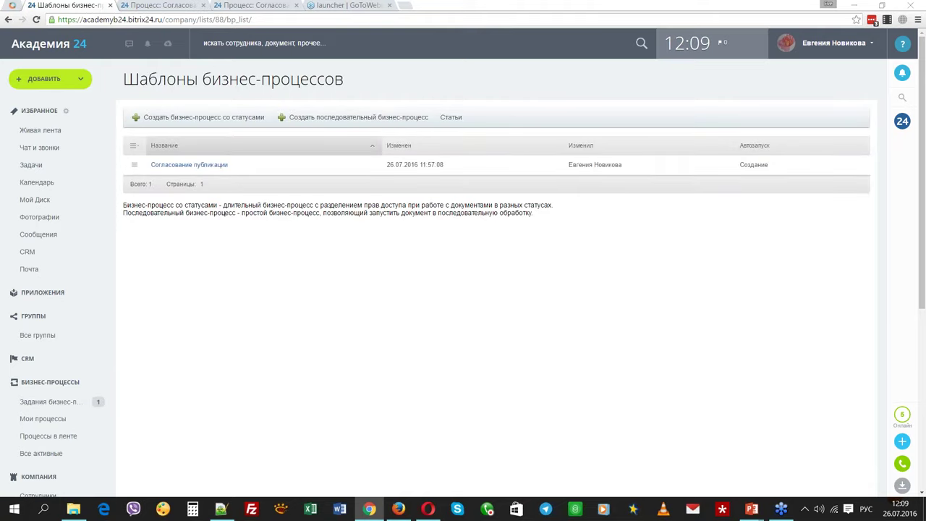
click(355, 117)
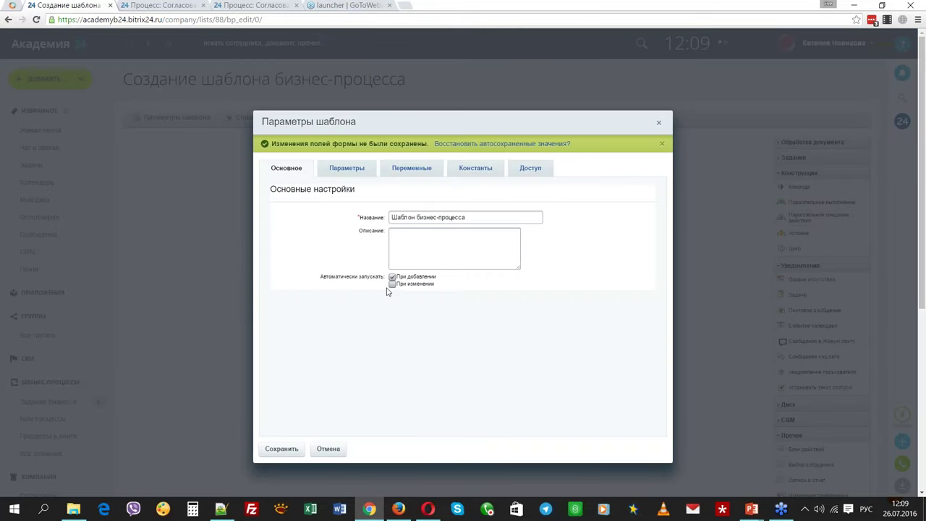
click(282, 448)
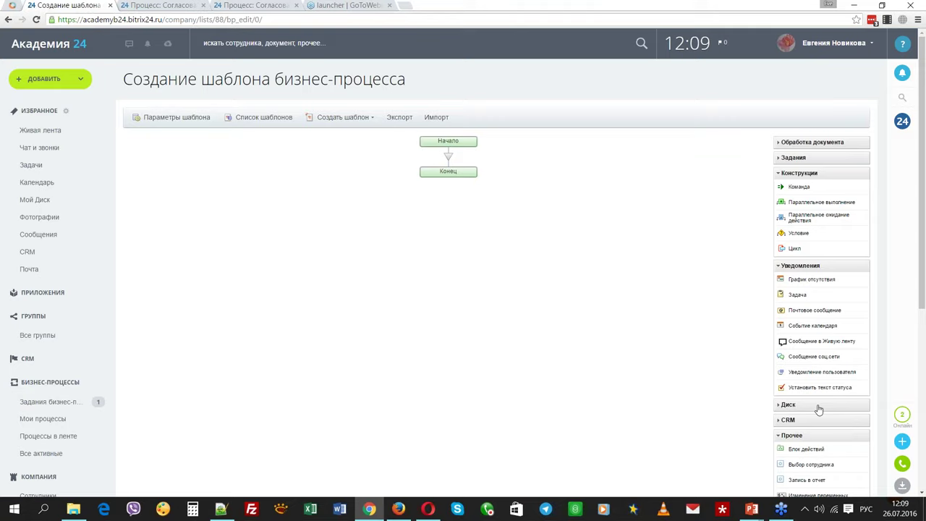
Add an "Уведомление пользователя" action between Начало and Конец, with "Автор" as sender and the employee with ID 42 as recipient
drag(805, 376, 448, 156)
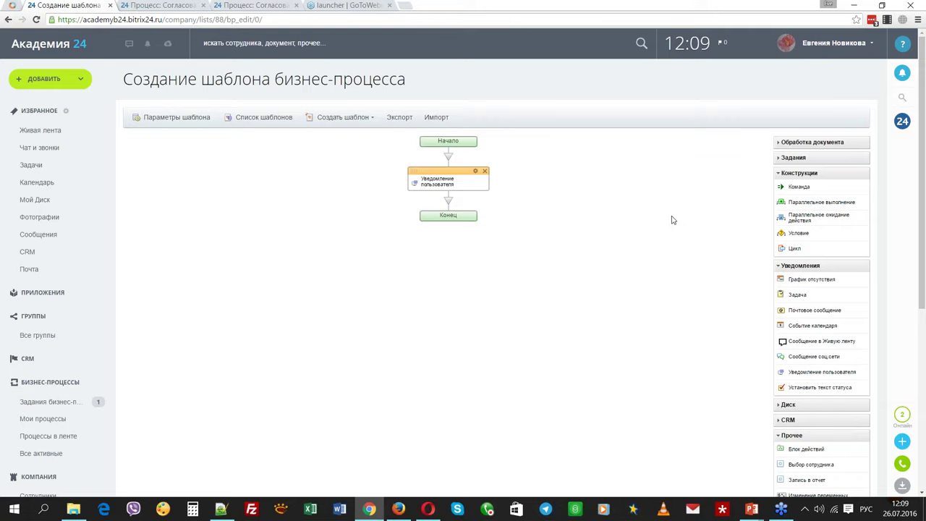
click(475, 171)
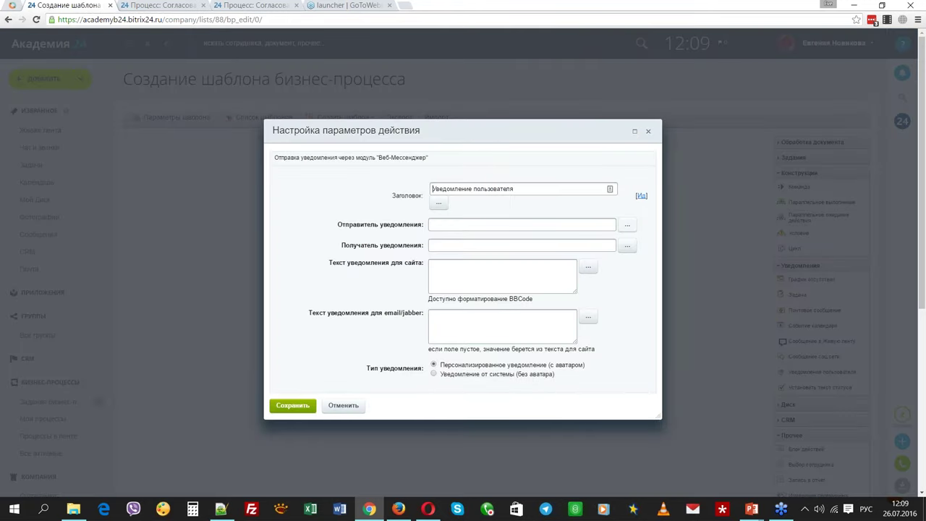
click(628, 224)
double_click(363, 272)
click(628, 245)
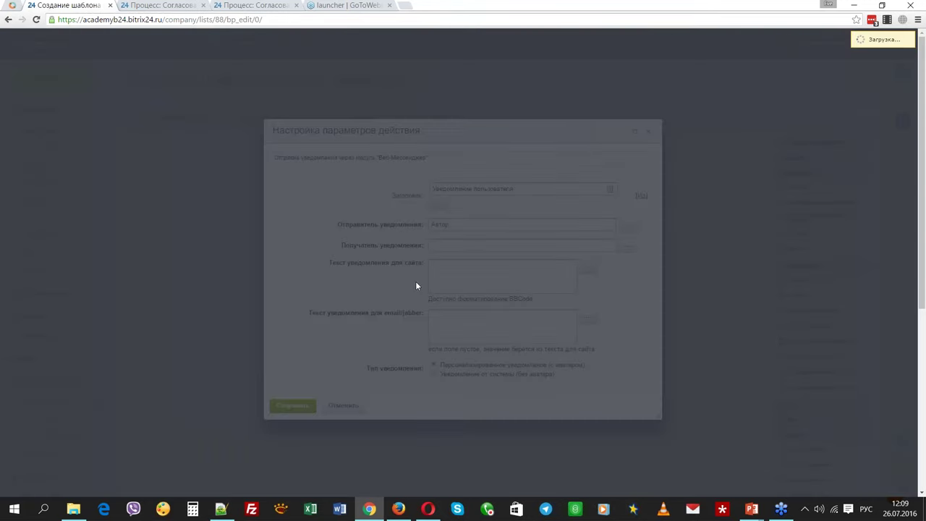
double_click(382, 311)
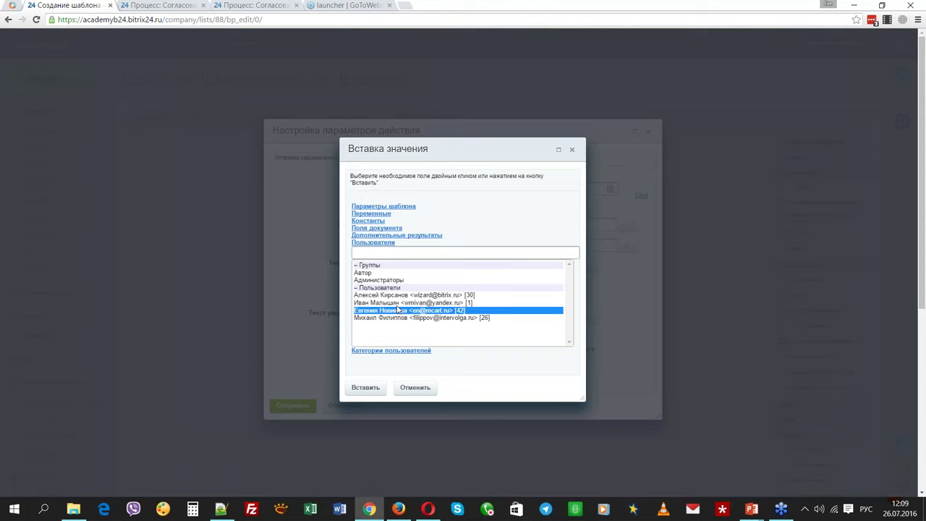
Insert the "Кем создан" document field into the site notification text, extend its code with "_printable" and save the action settings
click(588, 267)
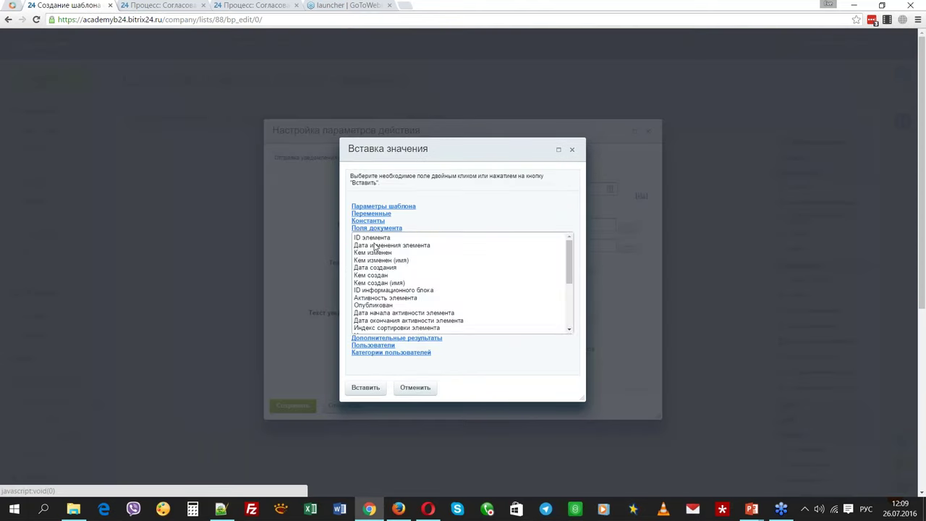
double_click(371, 275)
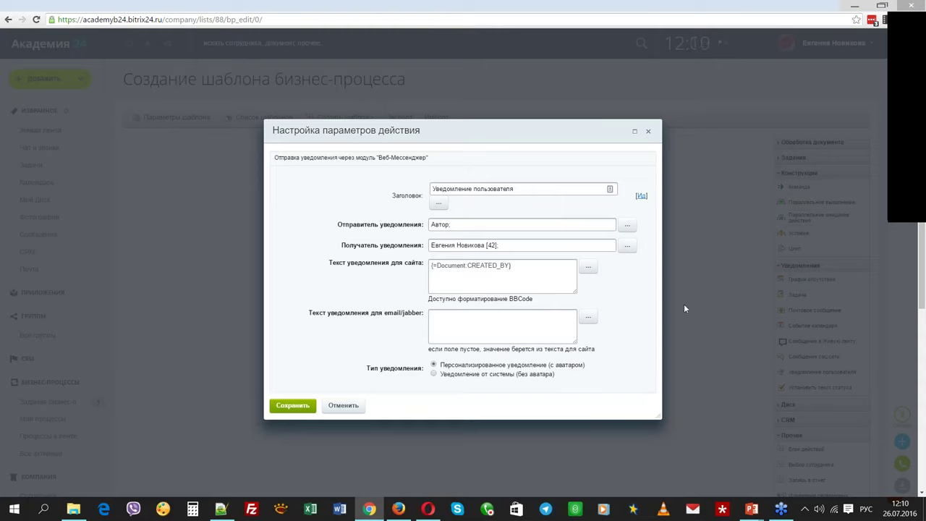
text(_)
key(alt+shift)
text(printable)
click(292, 406)
Save the new business process template and return to the "Статьи на сайт" article list
scroll(250, 367, down, 5)
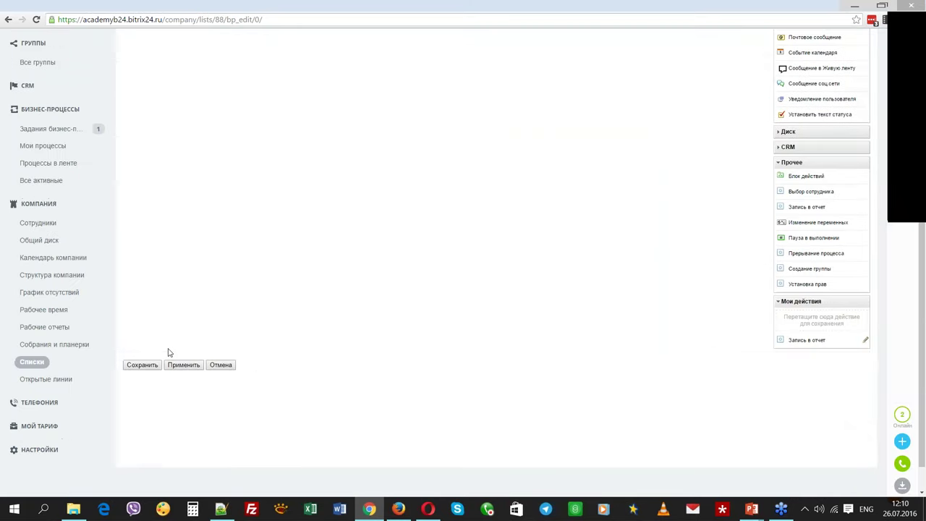
click(141, 329)
click(451, 175)
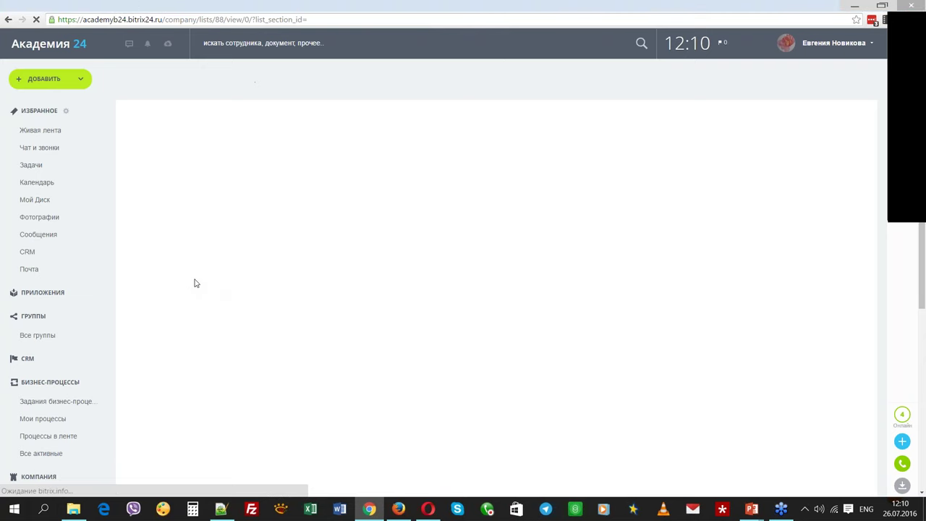
Start the "Шаблон бизнес-процесса" business process on the "Витражи 1" article
click(153, 220)
mouse_move(209, 268)
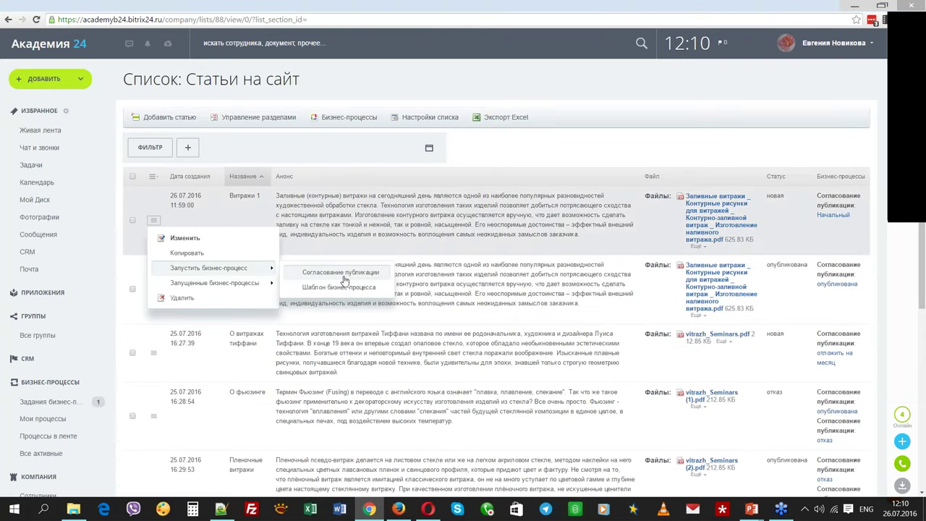
click(345, 278)
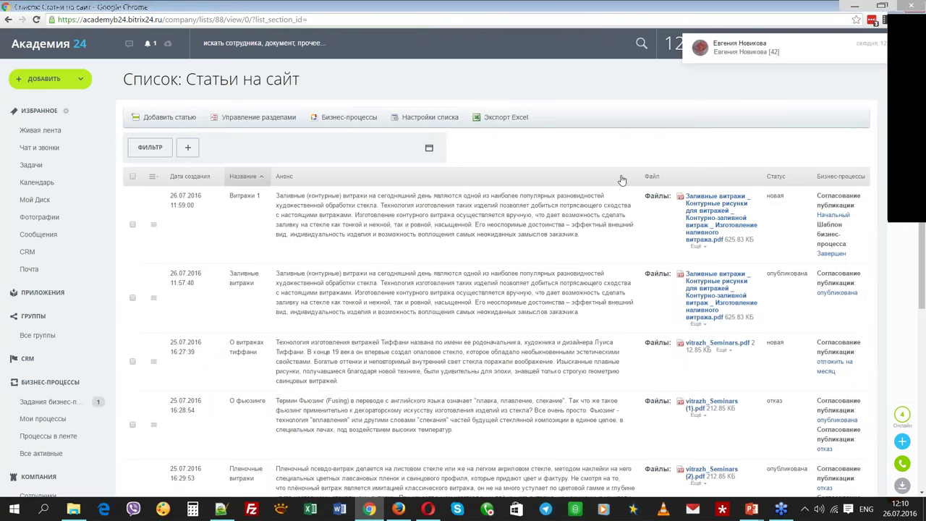
Open the new site notification to read its text and close the notifications window
click(738, 47)
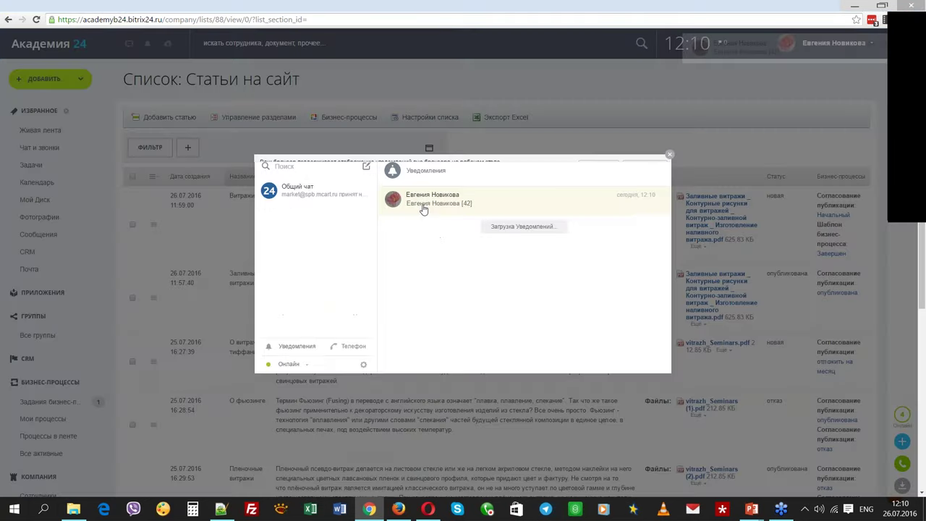
key(Escape)
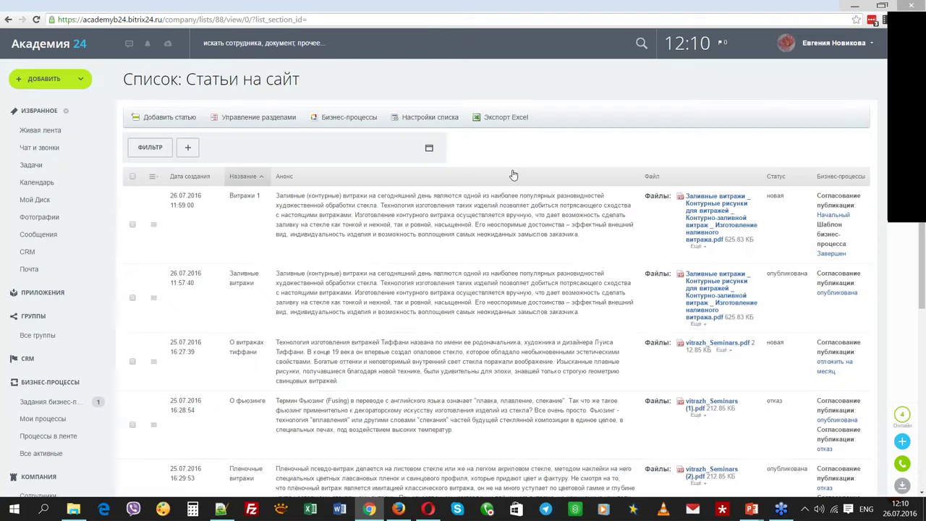
Switch to the webinar window and set the keyboard input language to Russian
click(781, 510)
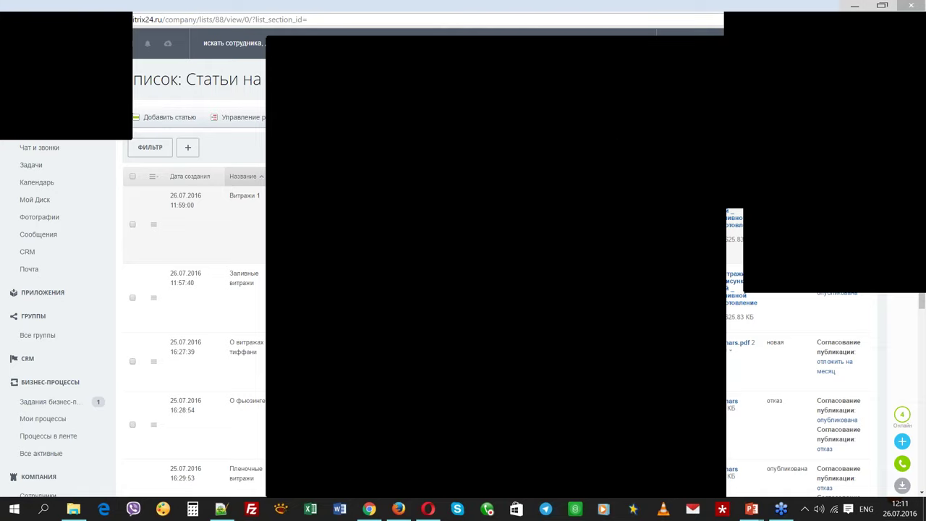
key(alt+shift)
click(644, 296)
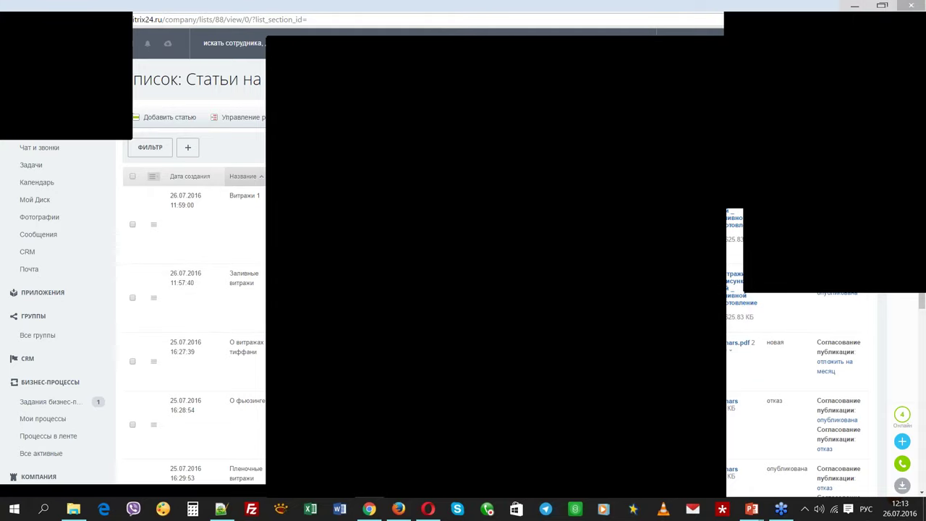
Open the "Согласование публикации" log of the "О витражах тиффани" article and return to the article list
click(153, 176)
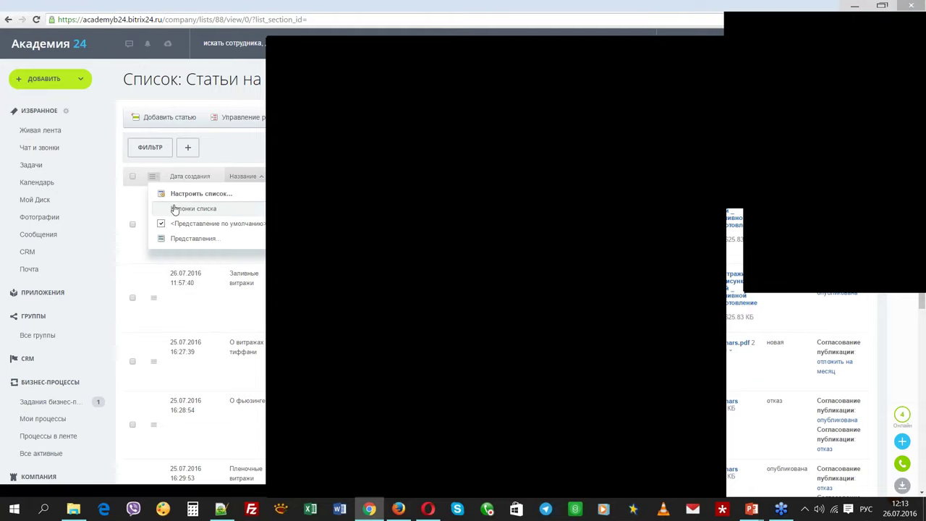
click(347, 171)
click(834, 370)
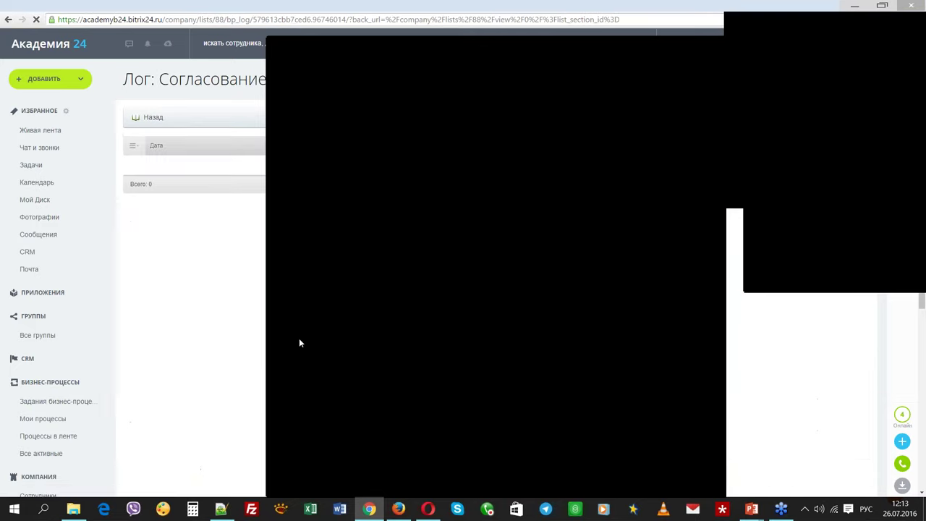
click(8, 21)
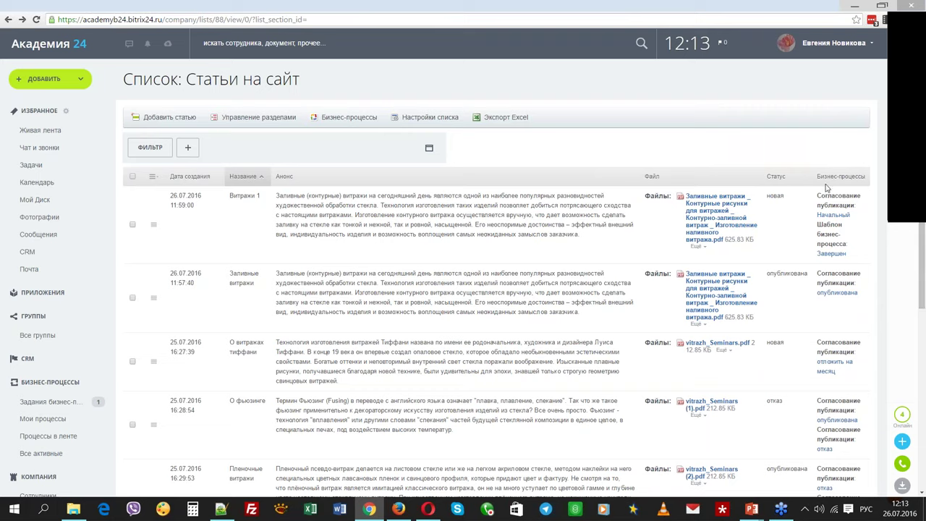
Show the article list's column options to examine the "Бизнес-процессы" column setting
click(152, 175)
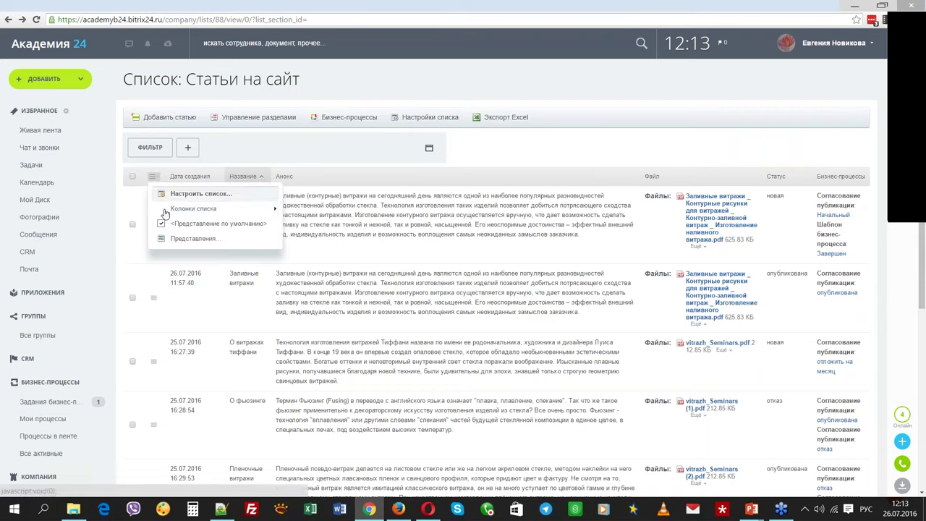
mouse_move(239, 209)
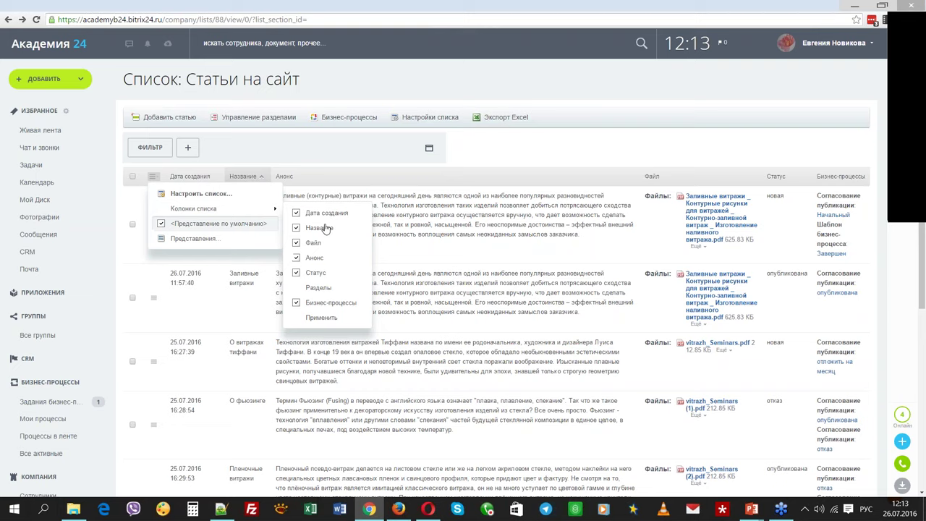
click(317, 317)
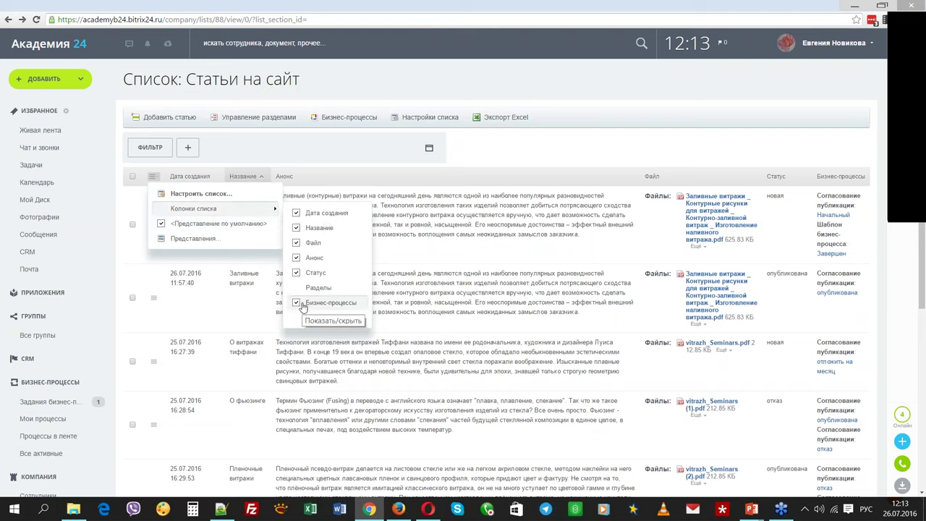
View the "Согласование публикации" log of the "Витражи 1" article, return to the list and switch to the webinar window
click(841, 217)
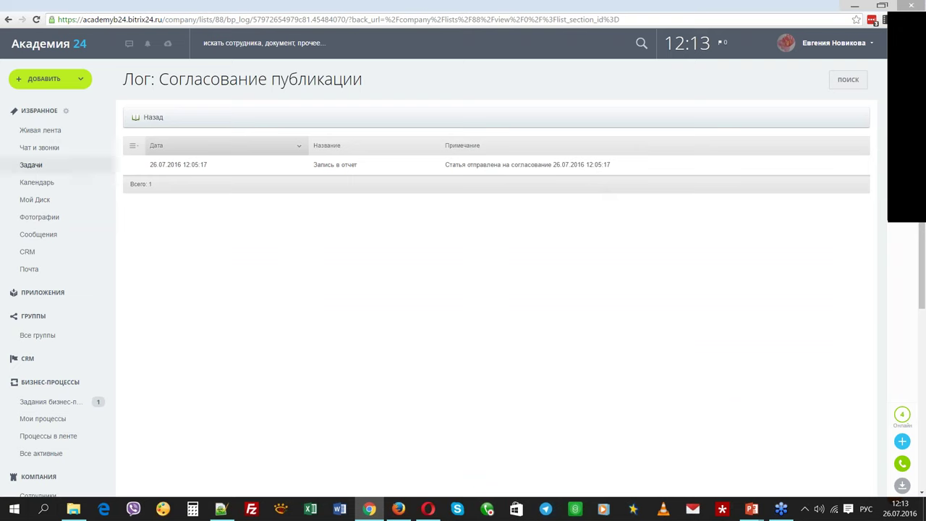
key(alt+Left)
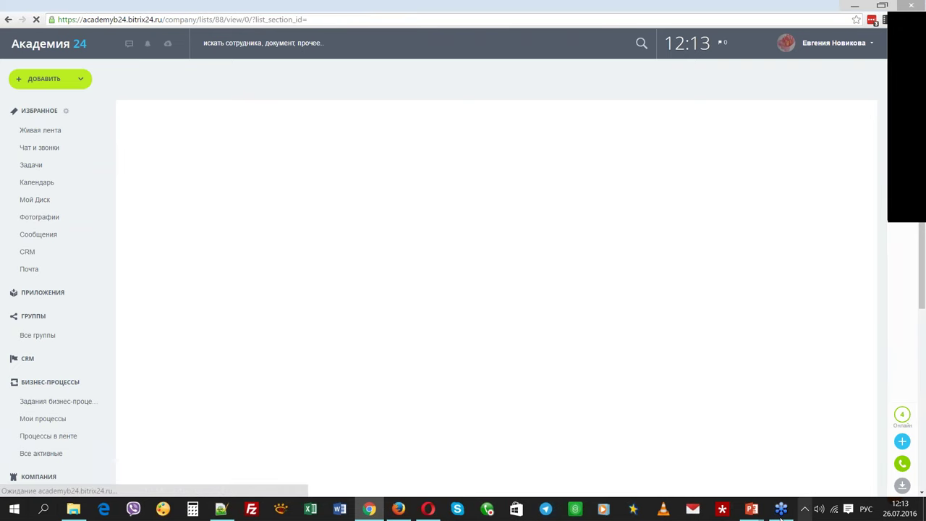
click(779, 510)
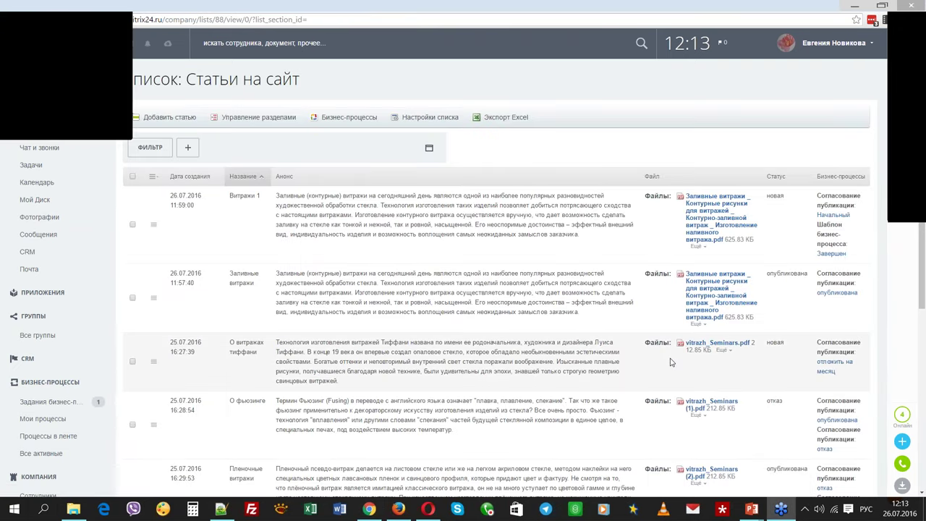